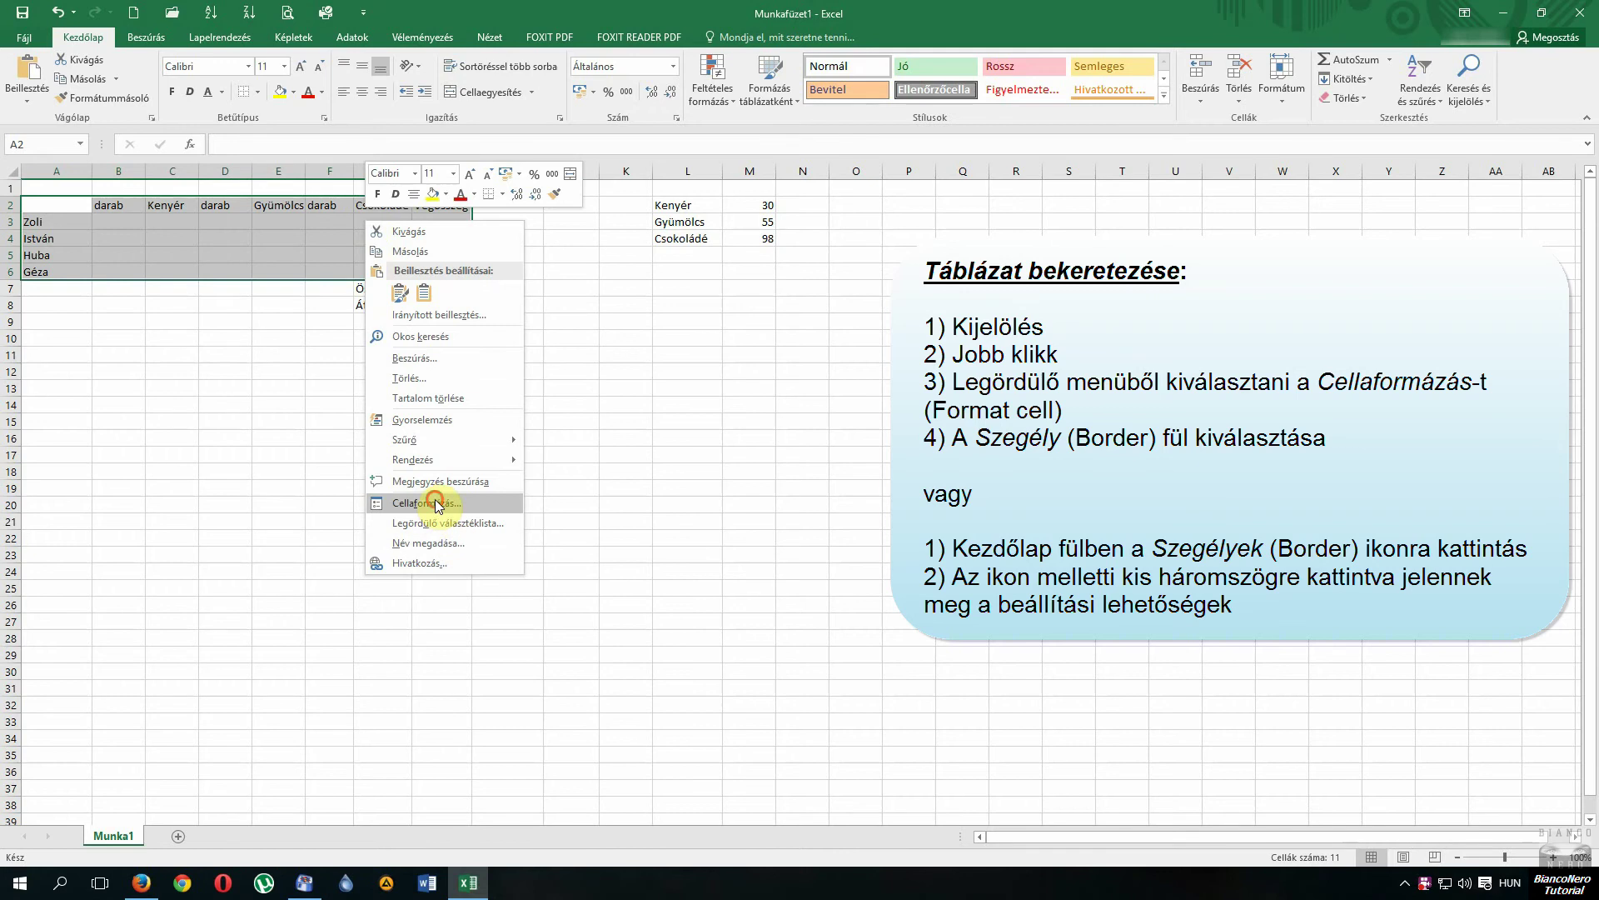
Step: Give the table A2:H6 a thick outline with thin solid inner dividing lines
{"action": "left_click", "coordinate": [429, 503]}
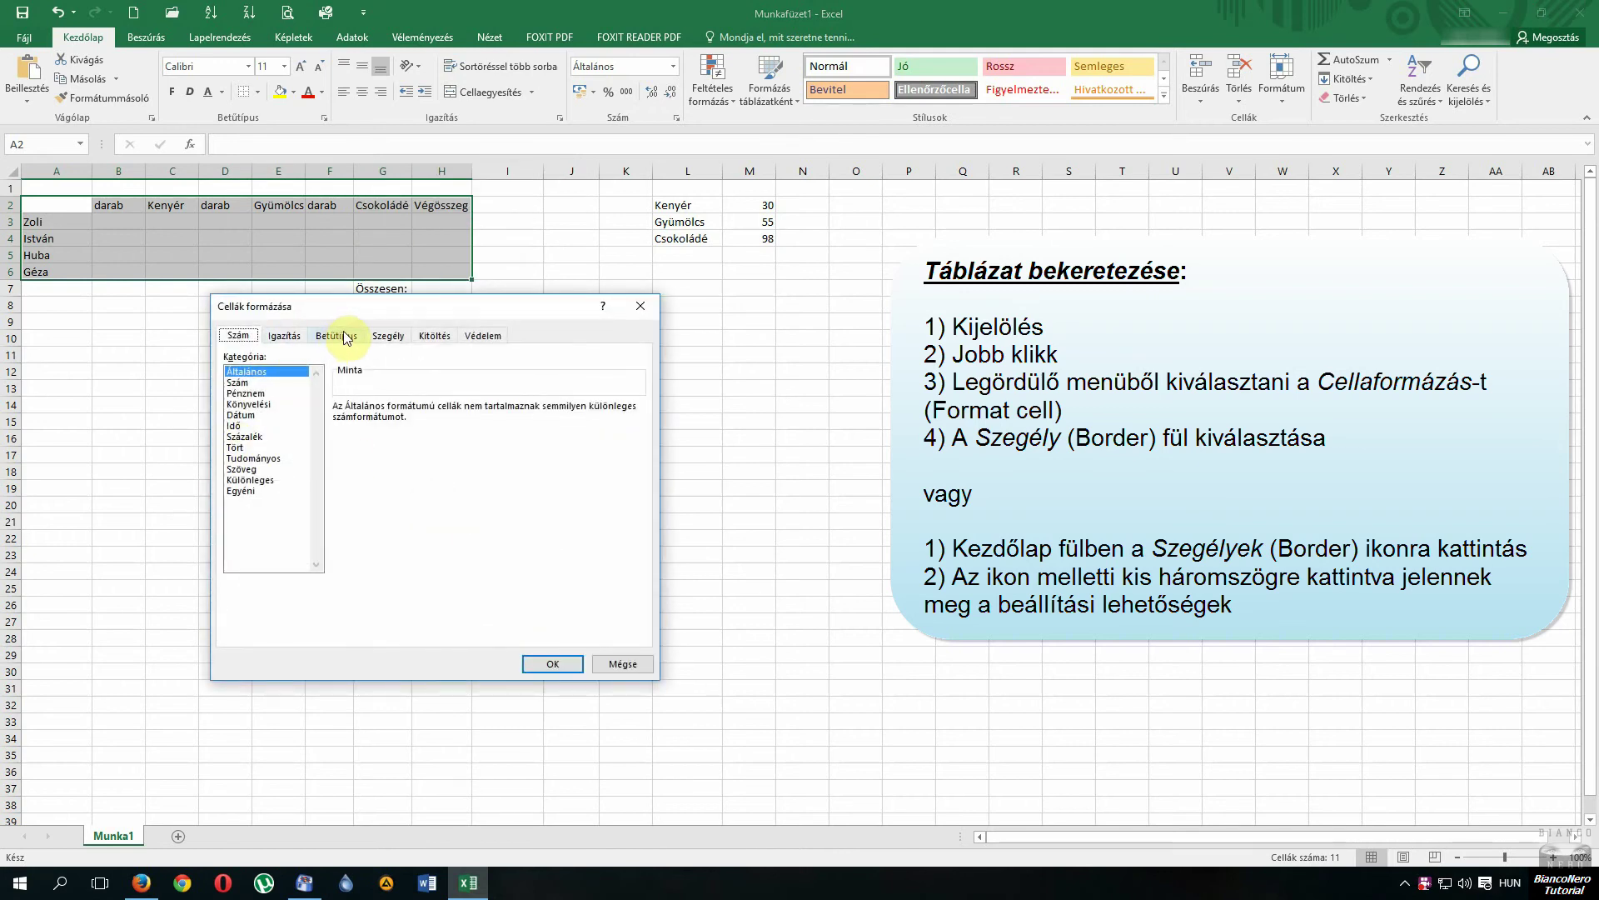
{"action": "left_click", "coordinate": [387, 335]}
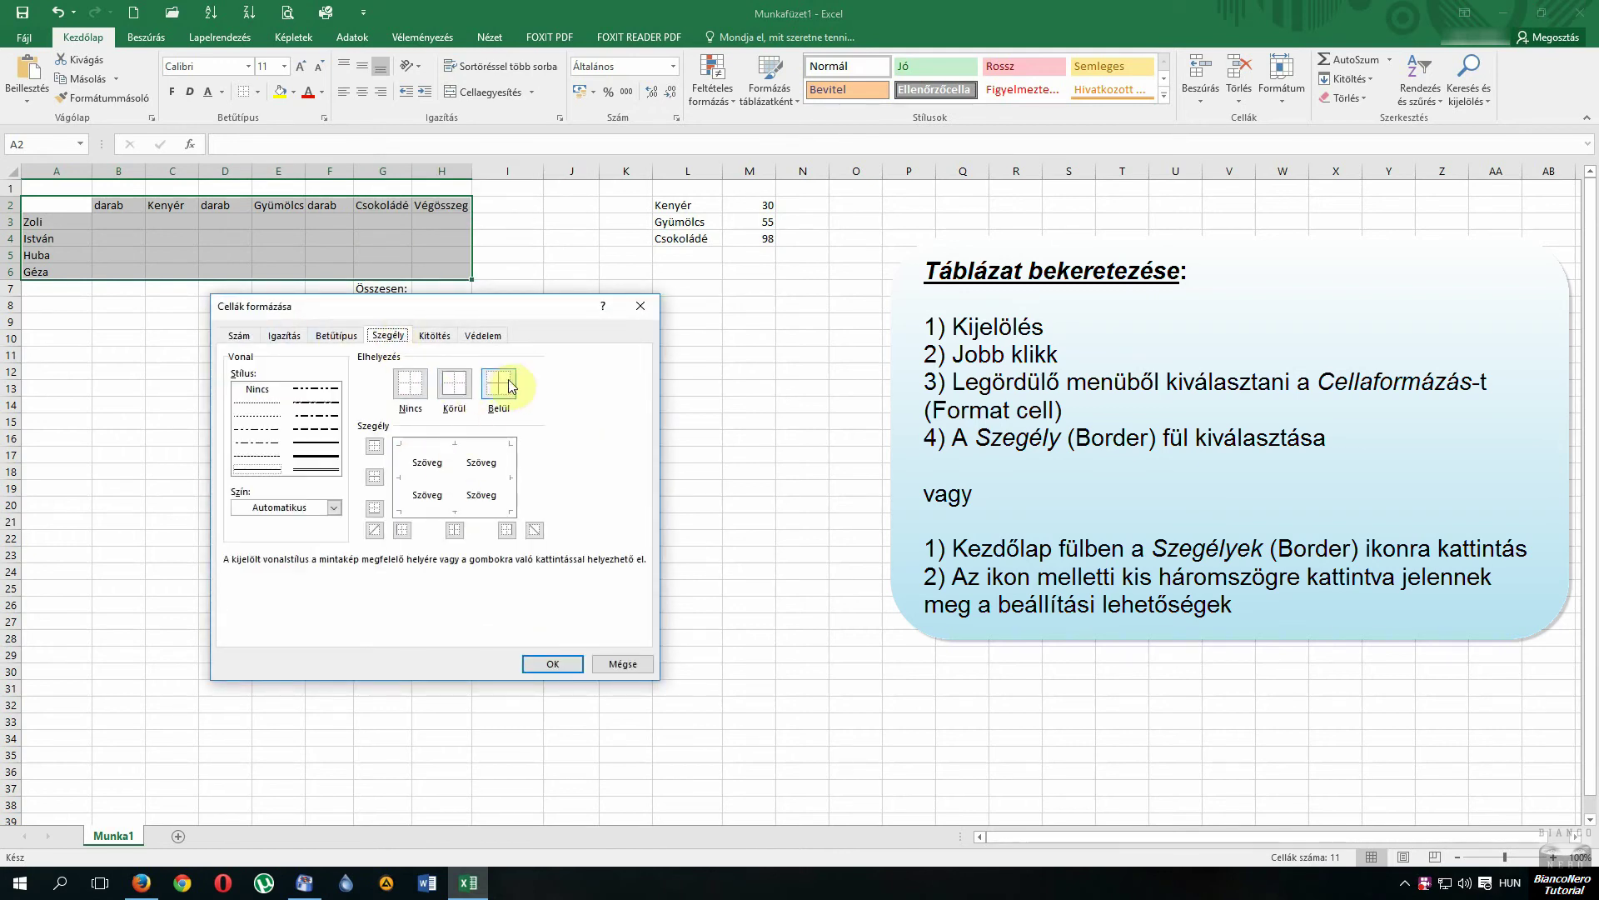
{"action": "left_click", "coordinate": [458, 385]}
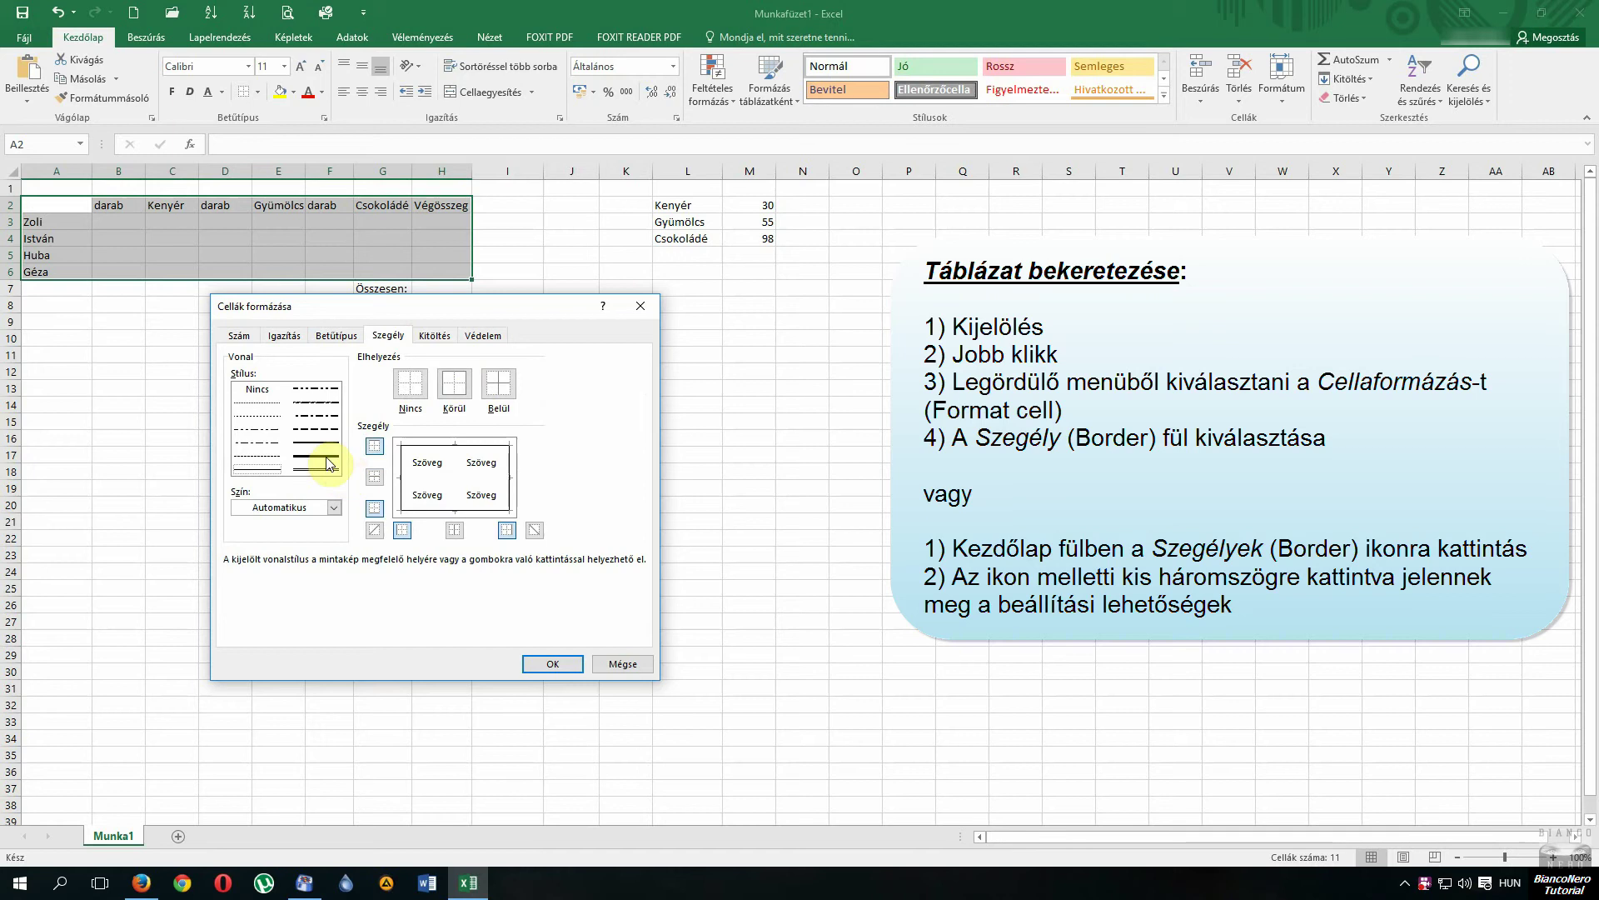
{"action": "left_click", "coordinate": [454, 383]}
{"action": "left_click", "coordinate": [505, 389]}
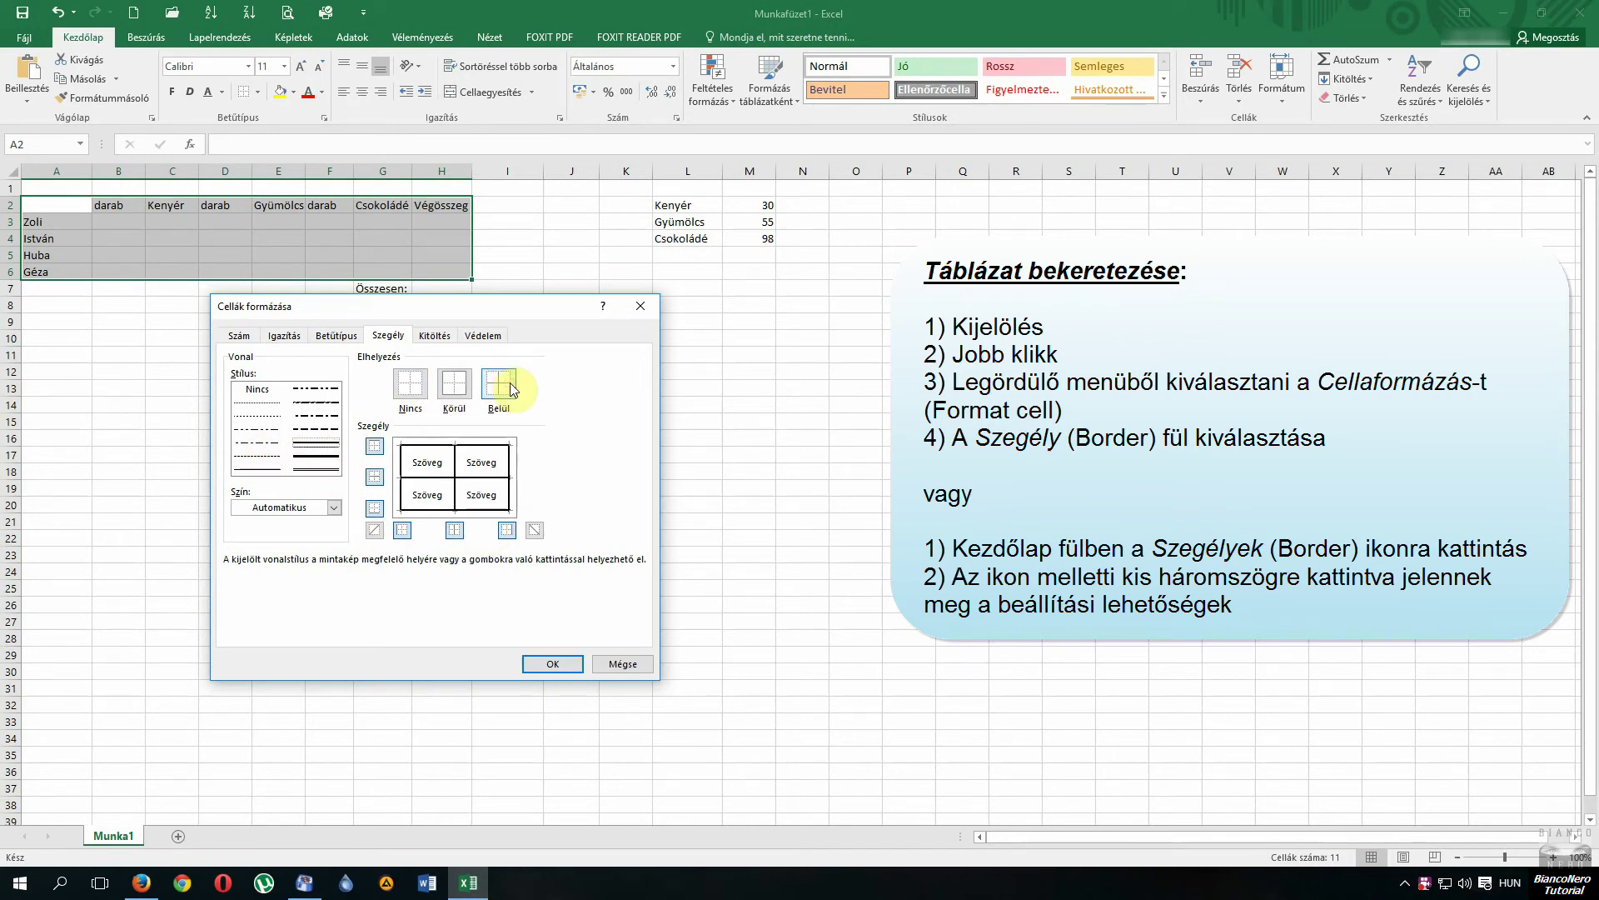
{"action": "left_click", "coordinate": [248, 468]}
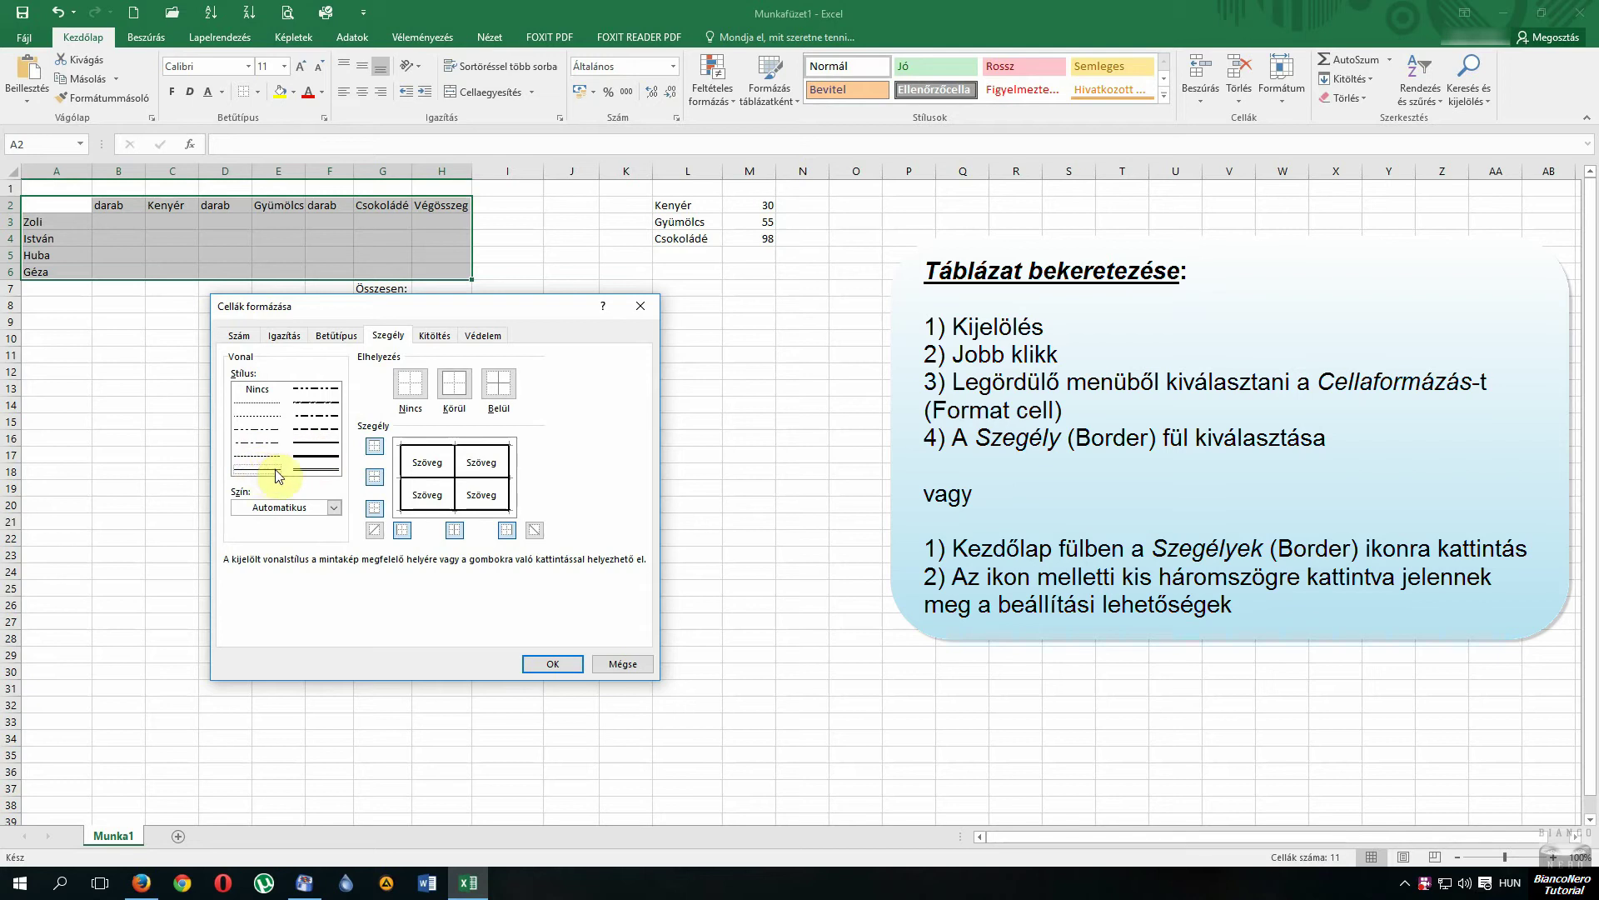
{"action": "left_click", "coordinate": [454, 530]}
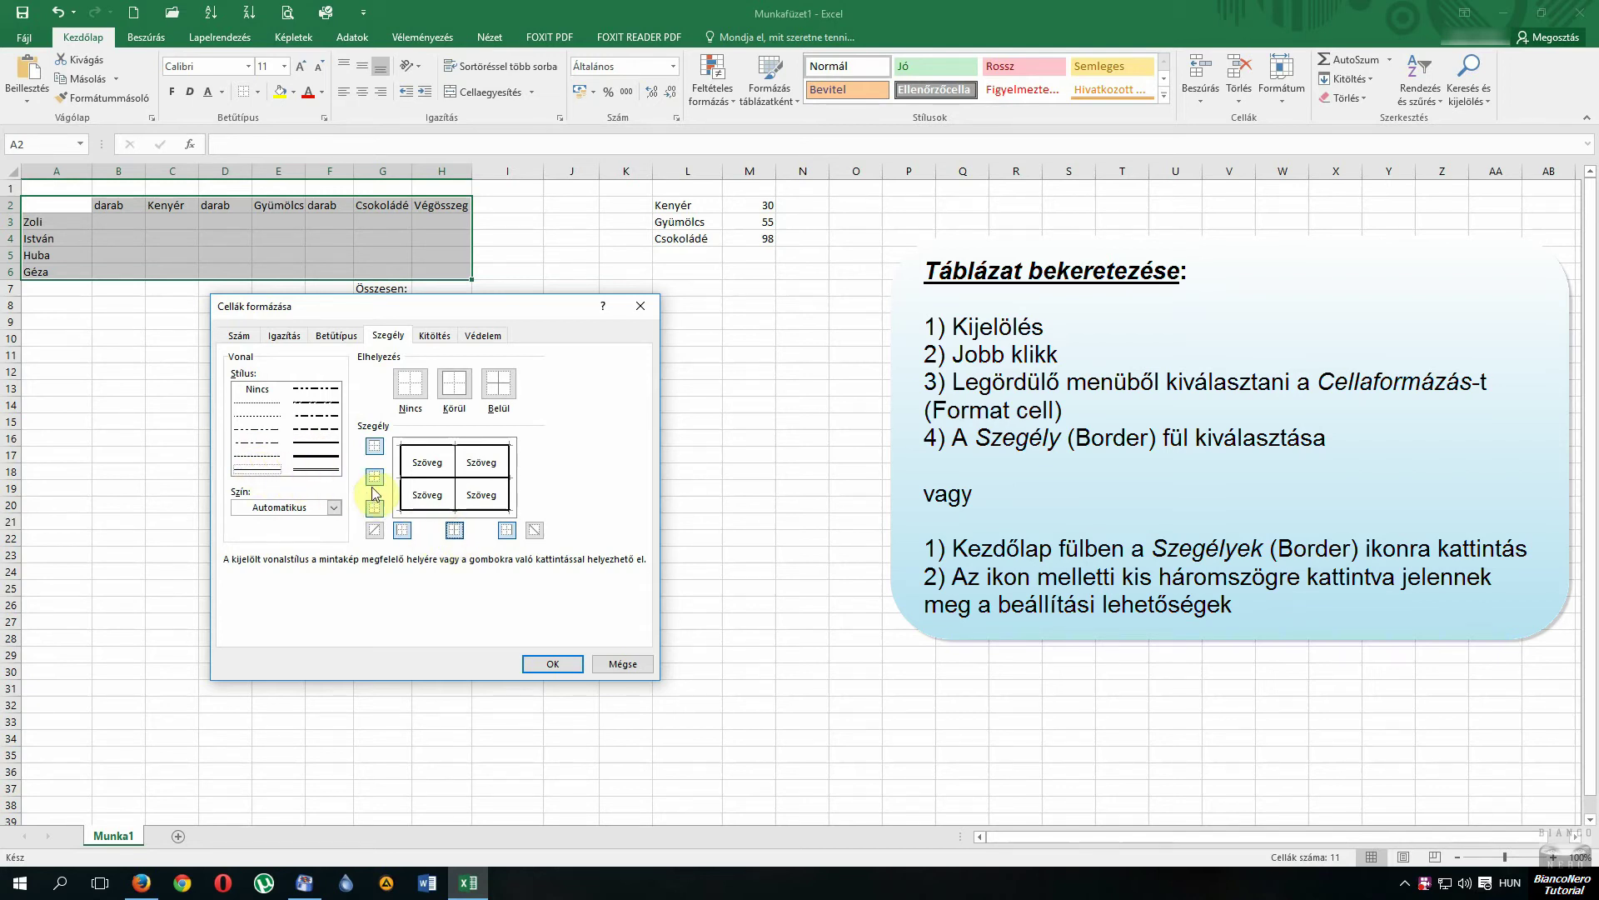
{"action": "left_click", "coordinate": [549, 662]}
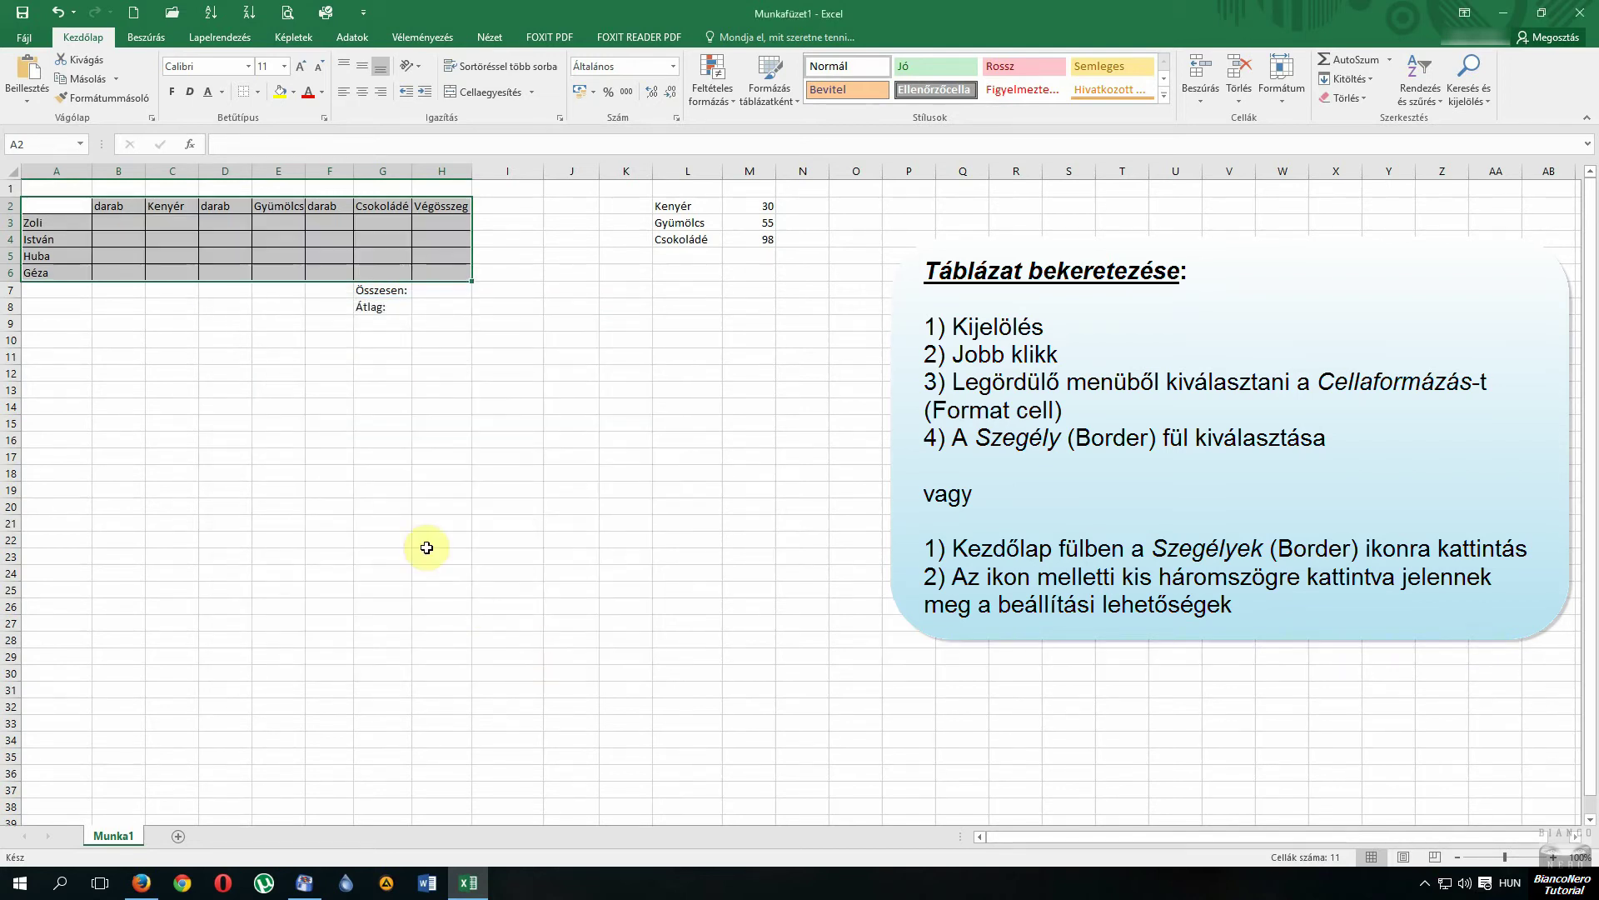
Step: Remove the borders from the empty corner cell A2
{"action": "left_click", "coordinate": [424, 544]}
{"action": "left_click", "coordinate": [177, 414]}
{"action": "left_click", "coordinate": [38, 205]}
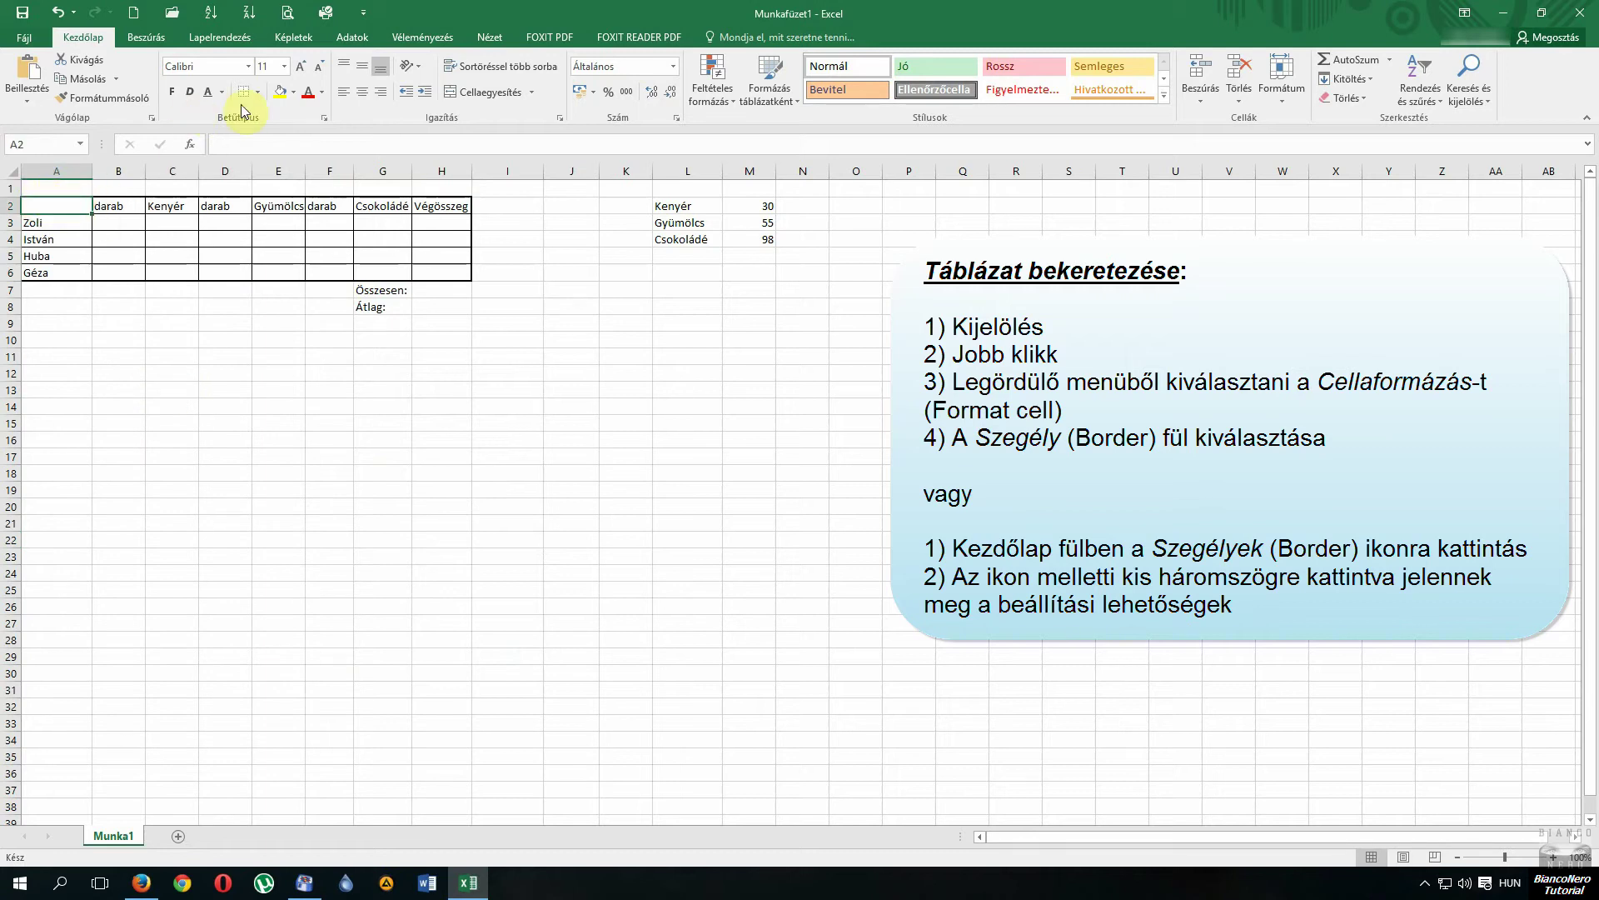
{"action": "left_click", "coordinate": [82, 241]}
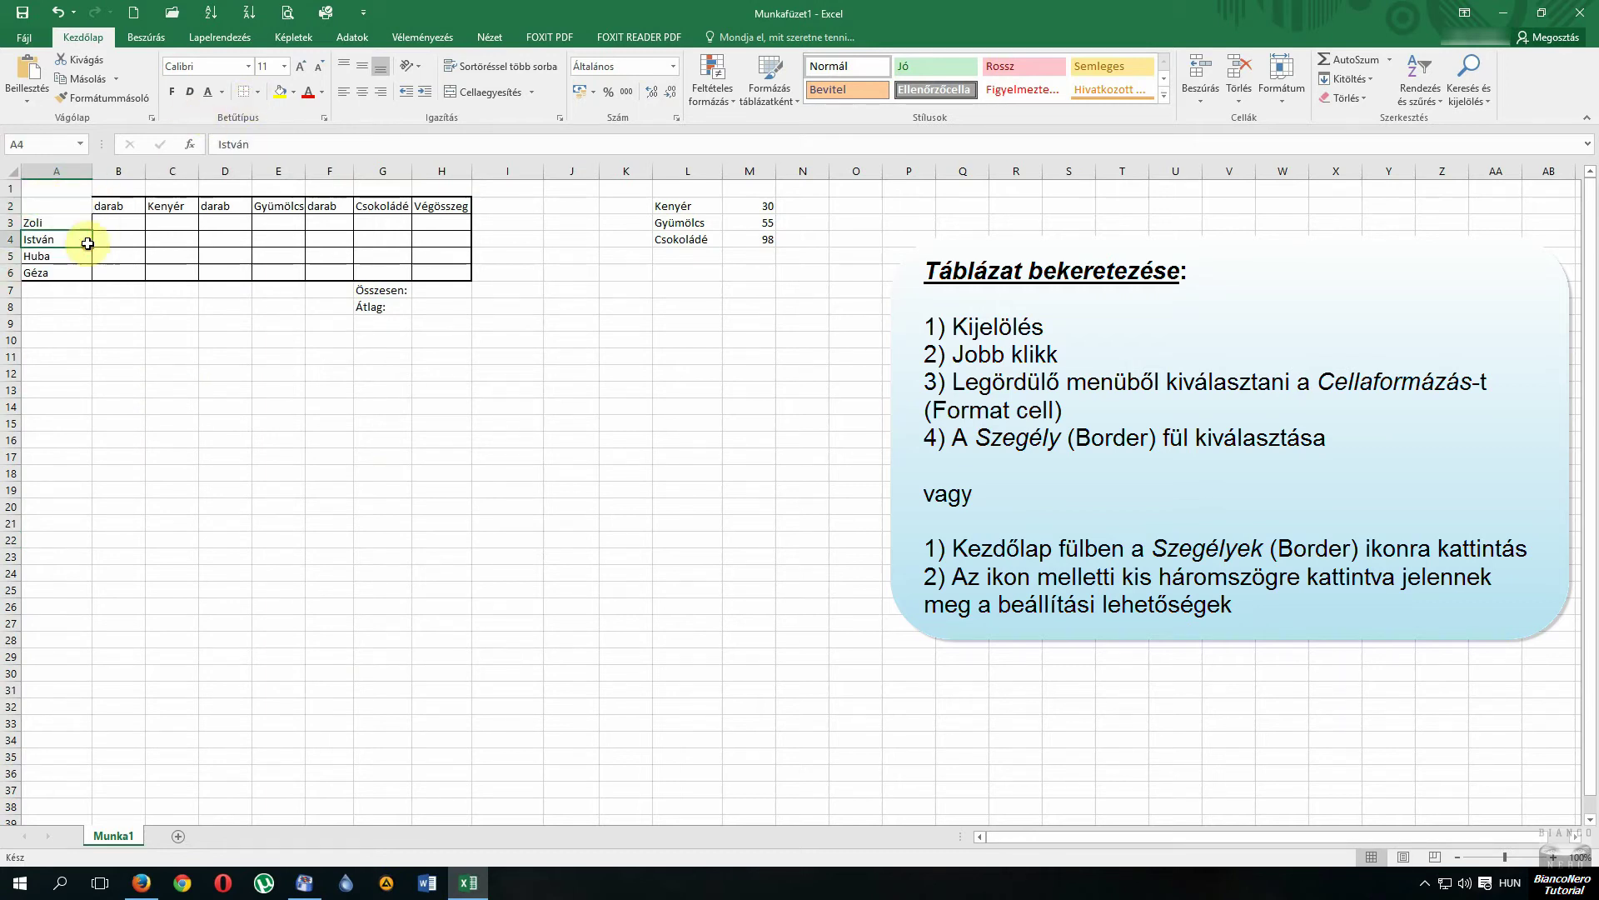
Step: Add a thick top border to cell A3, the first name under the empty corner cell
{"action": "left_click", "coordinate": [52, 222]}
{"action": "right_click", "coordinate": [51, 222]}
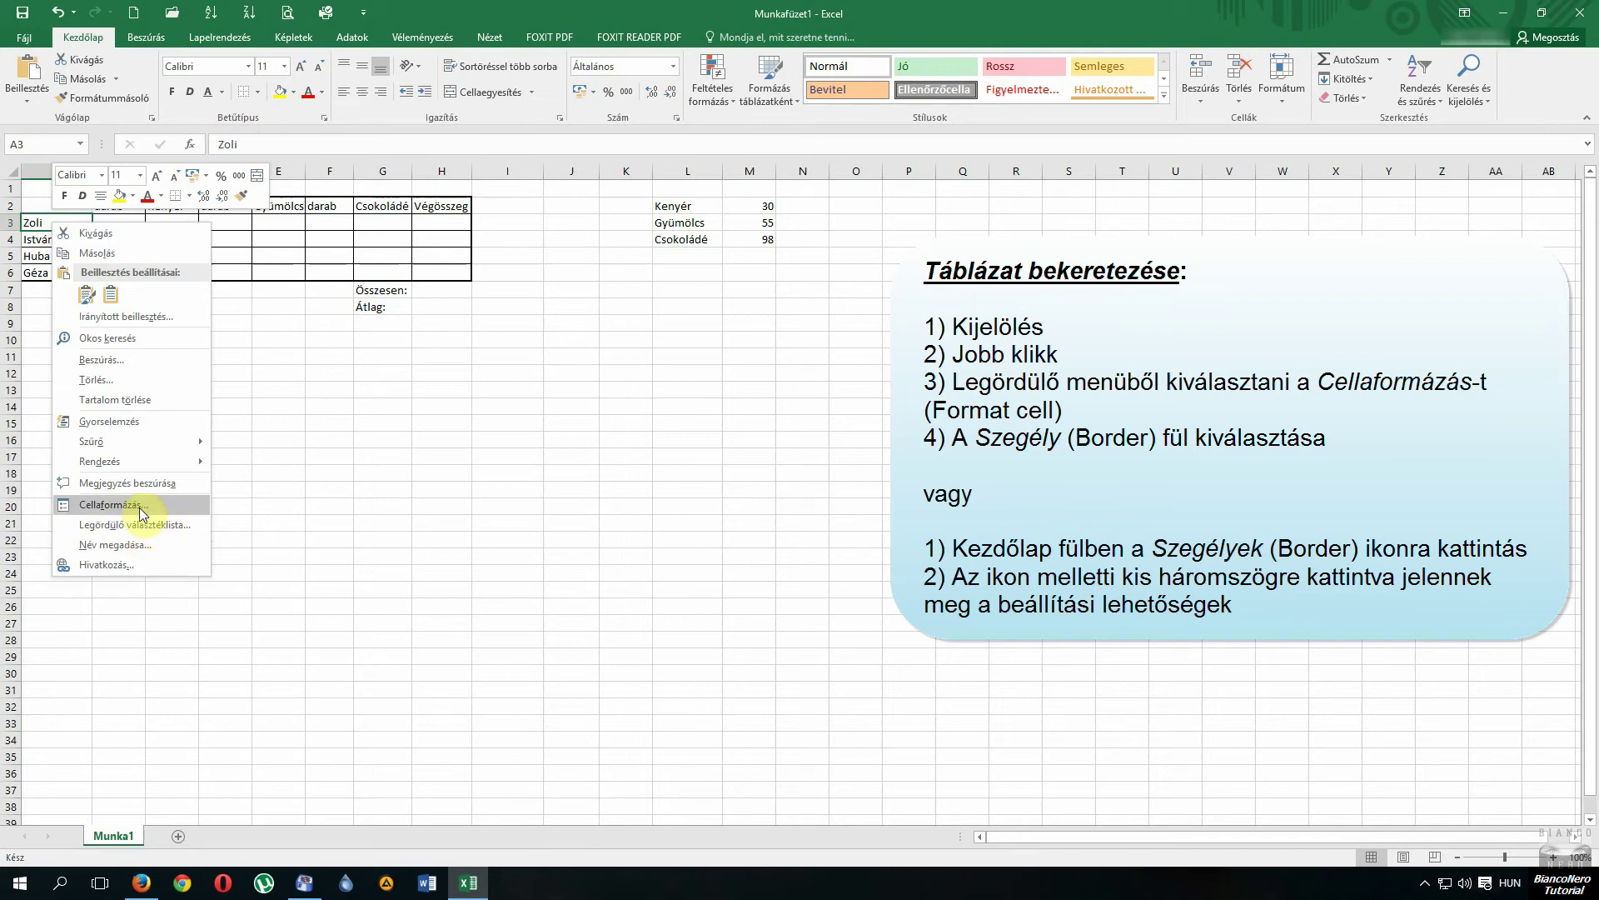
{"action": "left_click", "coordinate": [133, 505]}
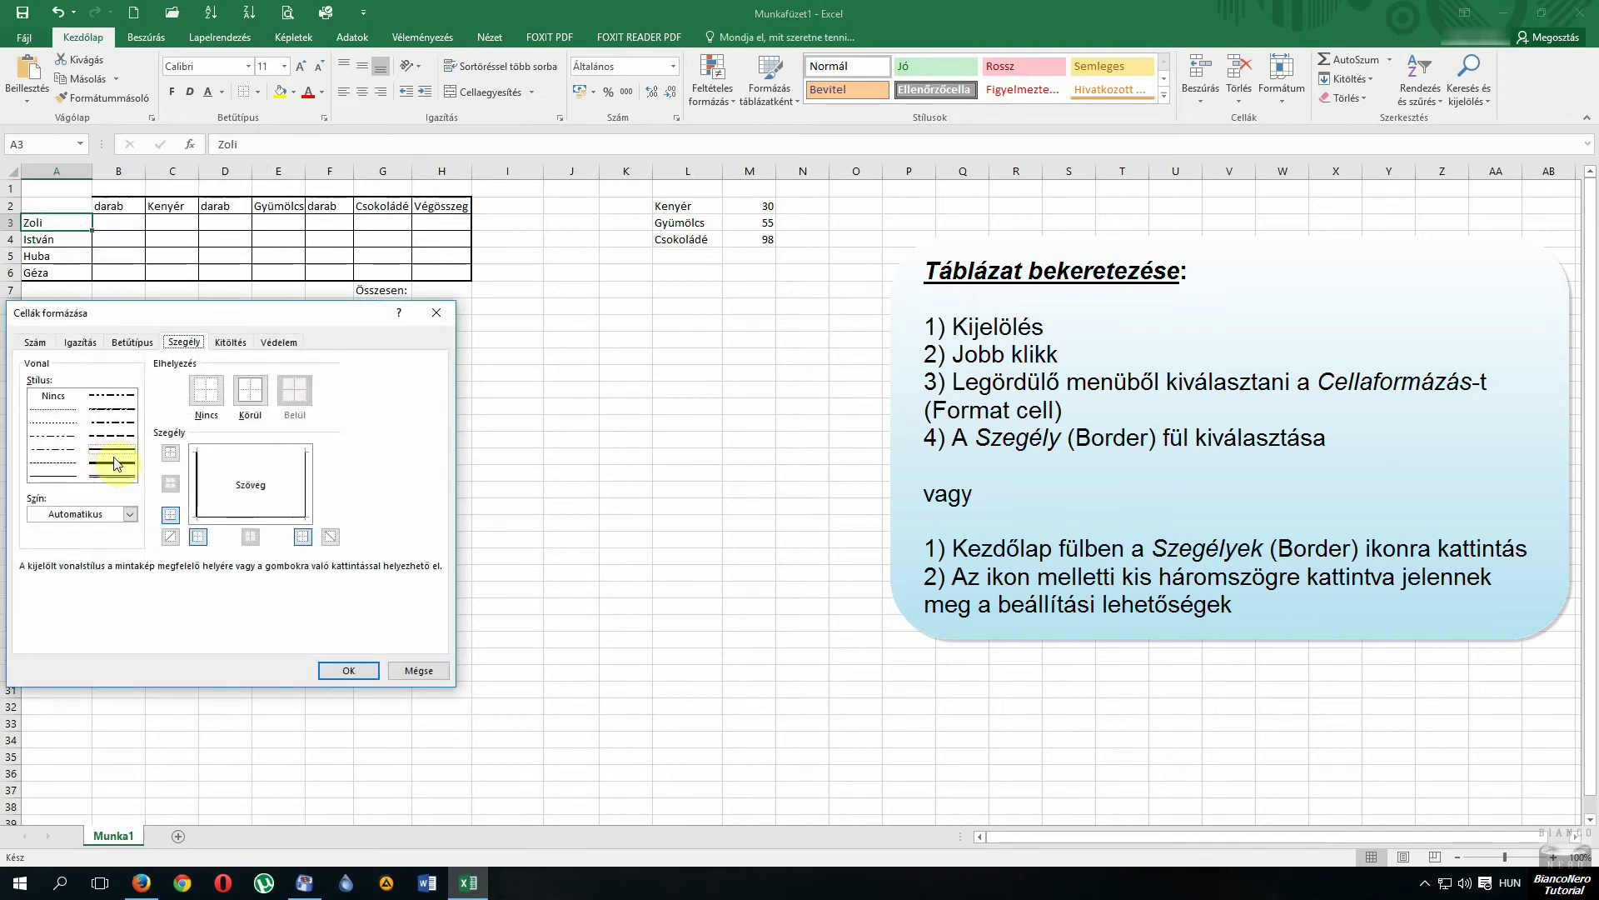
{"action": "left_click", "coordinate": [117, 454]}
{"action": "left_click", "coordinate": [170, 452]}
{"action": "left_click", "coordinate": [348, 670]}
Step: Add a left border to the darab header cell B2
{"action": "left_click", "coordinate": [106, 223]}
{"action": "right_click", "coordinate": [111, 202]}
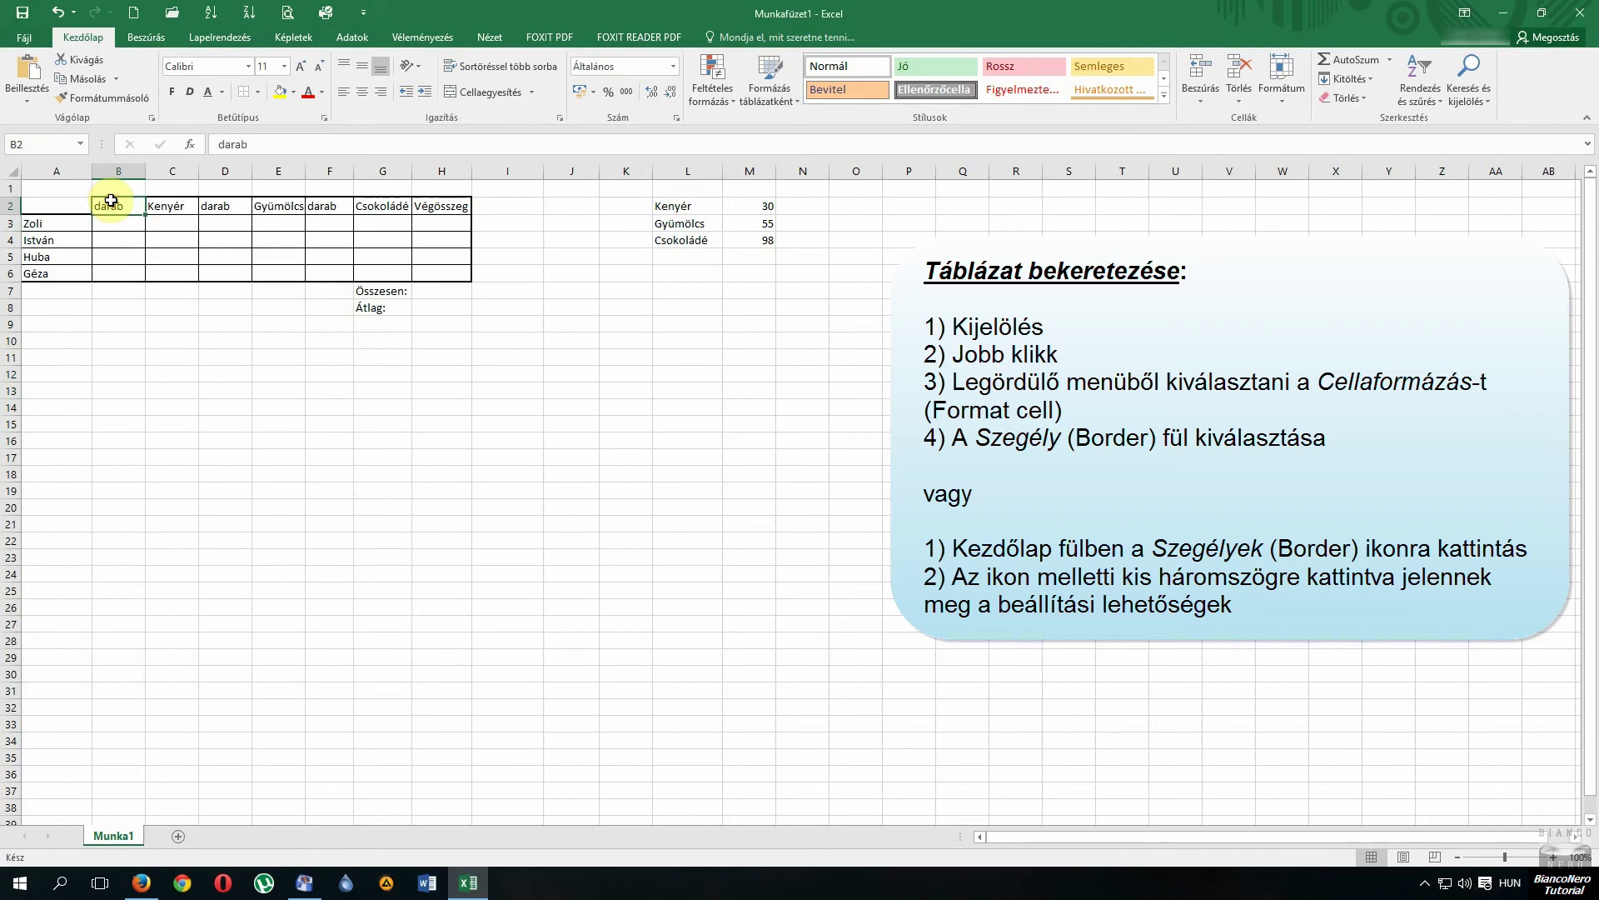
{"action": "left_click", "coordinate": [249, 482]}
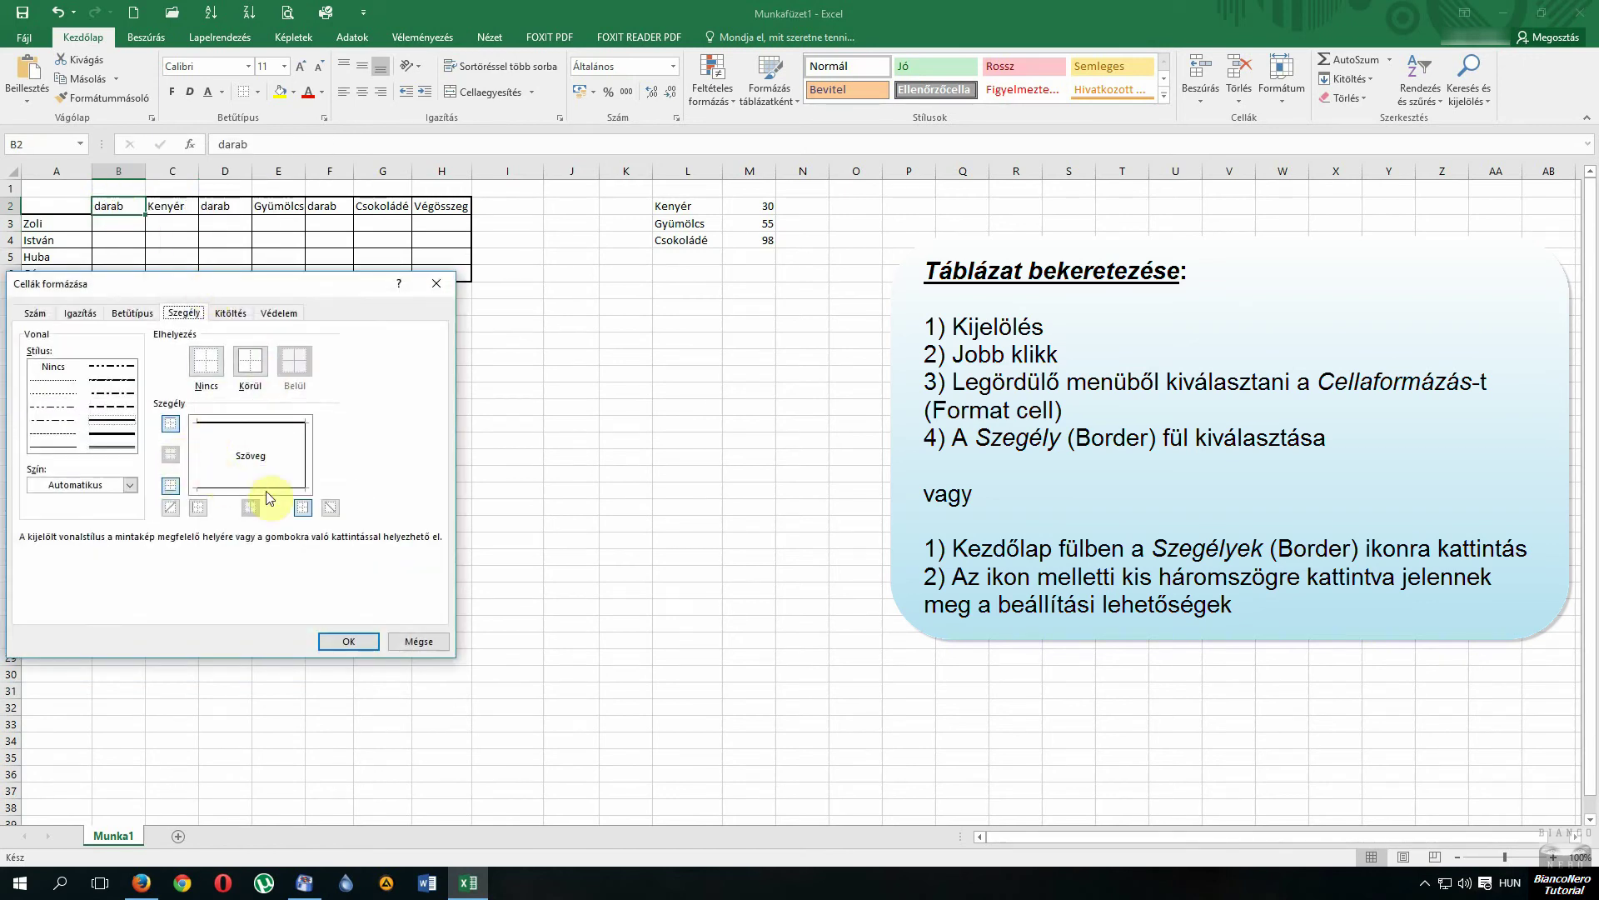
{"action": "left_click", "coordinate": [200, 507]}
{"action": "left_click", "coordinate": [348, 639]}
{"action": "left_click", "coordinate": [225, 439]}
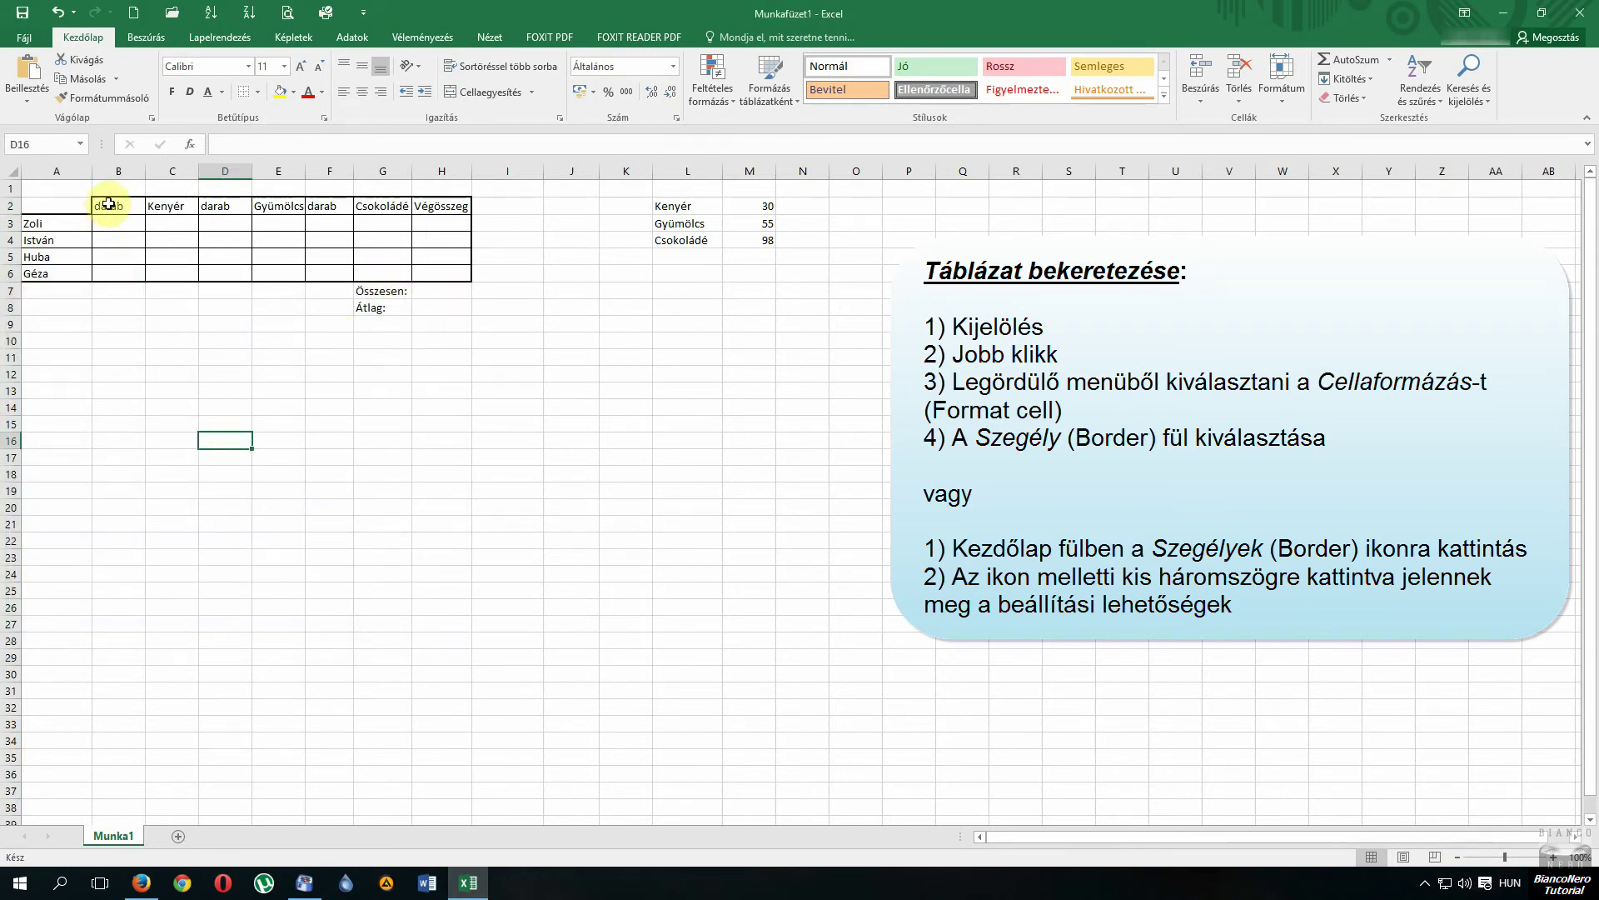
Step: Fill the three darab columns, B2:B6, D2:D6 and F2:F6, with yellow
{"action": "left_click_drag", "start_coordinate": [114, 205], "coordinate": [116, 281]}
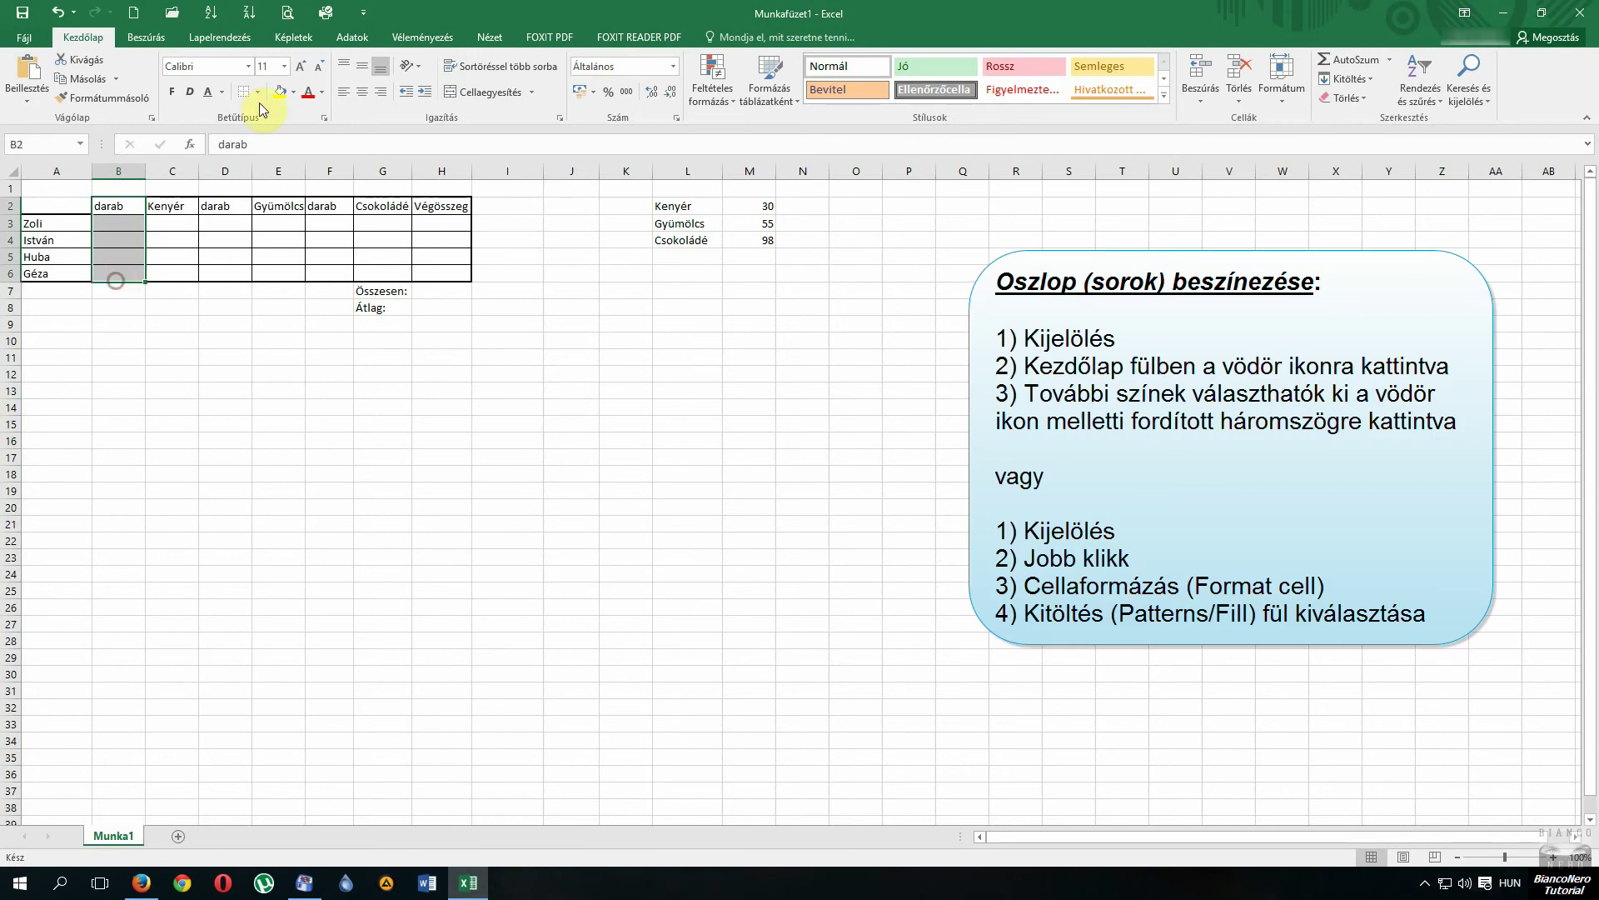
{"action": "left_click", "coordinate": [294, 94]}
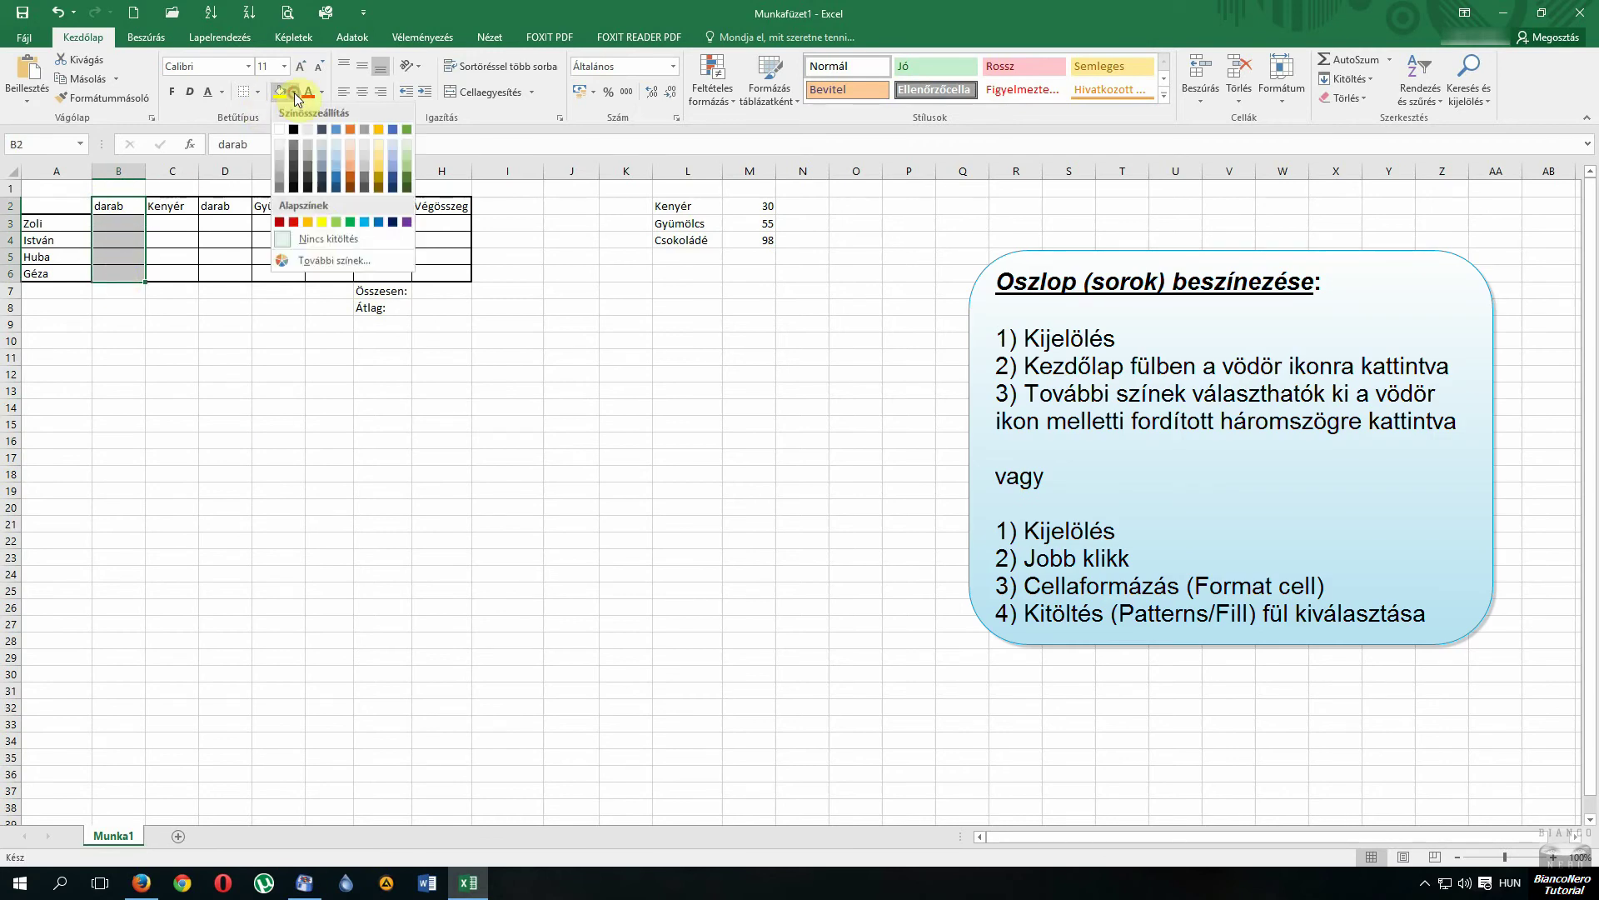
{"action": "left_click", "coordinate": [325, 223]}
{"action": "left_click", "coordinate": [223, 204]}
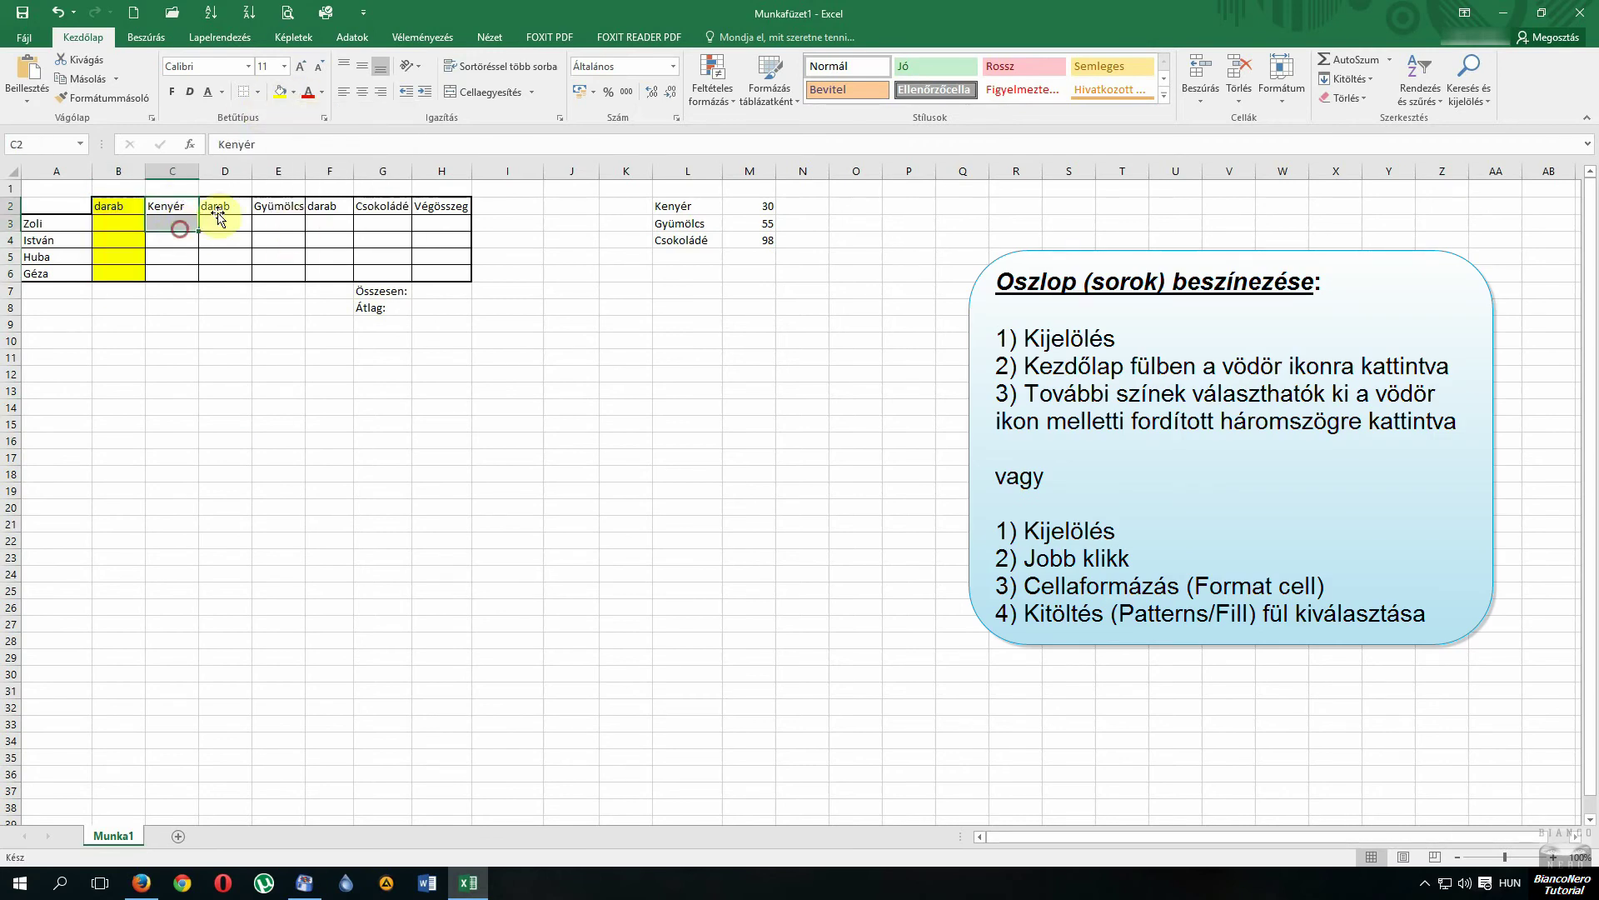
{"action": "left_click_drag", "start_coordinate": [226, 233], "coordinate": [225, 273]}
{"action": "left_click", "coordinate": [281, 91]}
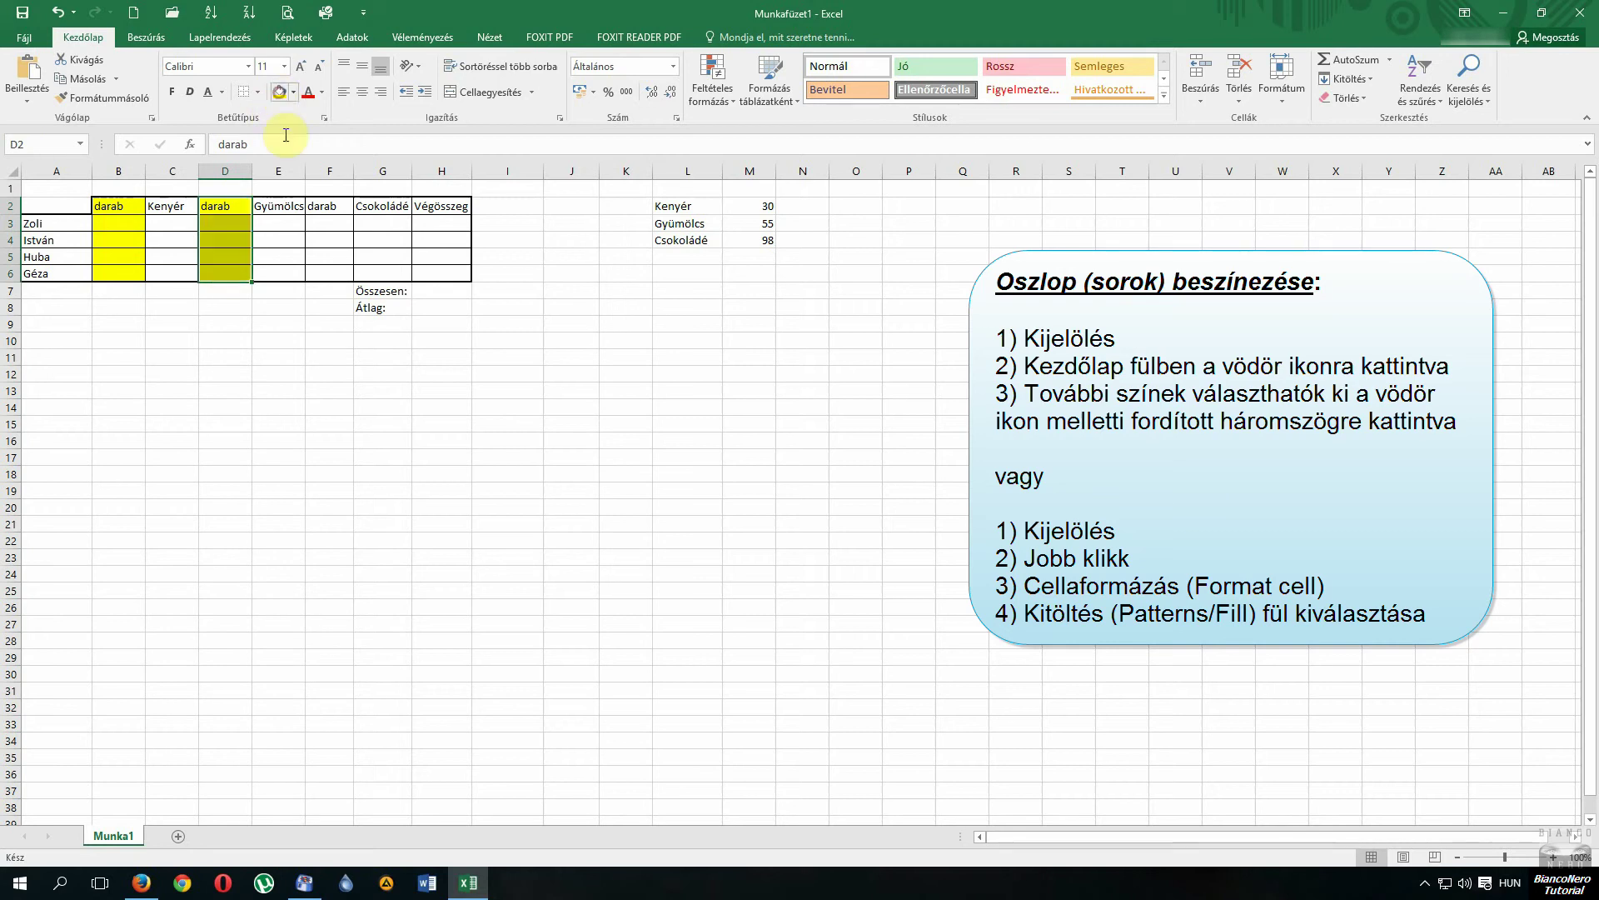
{"action": "left_click_drag", "start_coordinate": [325, 202], "coordinate": [323, 268]}
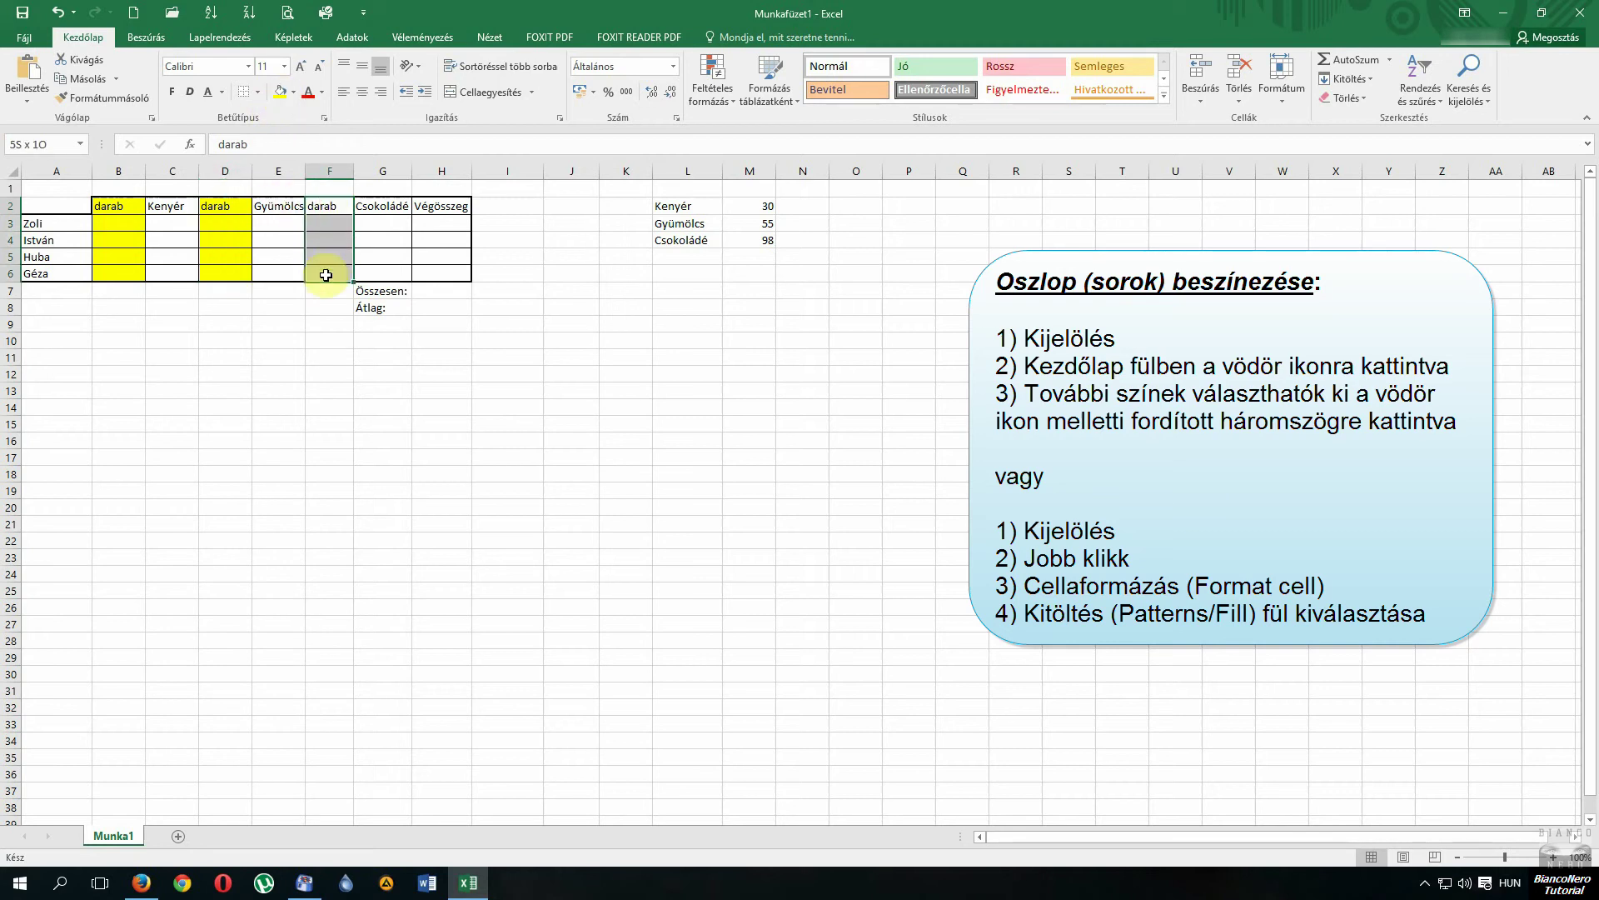
{"action": "left_click", "coordinate": [281, 92]}
Step: Fill the Kenyér, Gyümölcs and Csokoládé columns, C2:C6, E2:E6 and G2:G6, with light blue
{"action": "left_click_drag", "start_coordinate": [159, 209], "coordinate": [169, 277]}
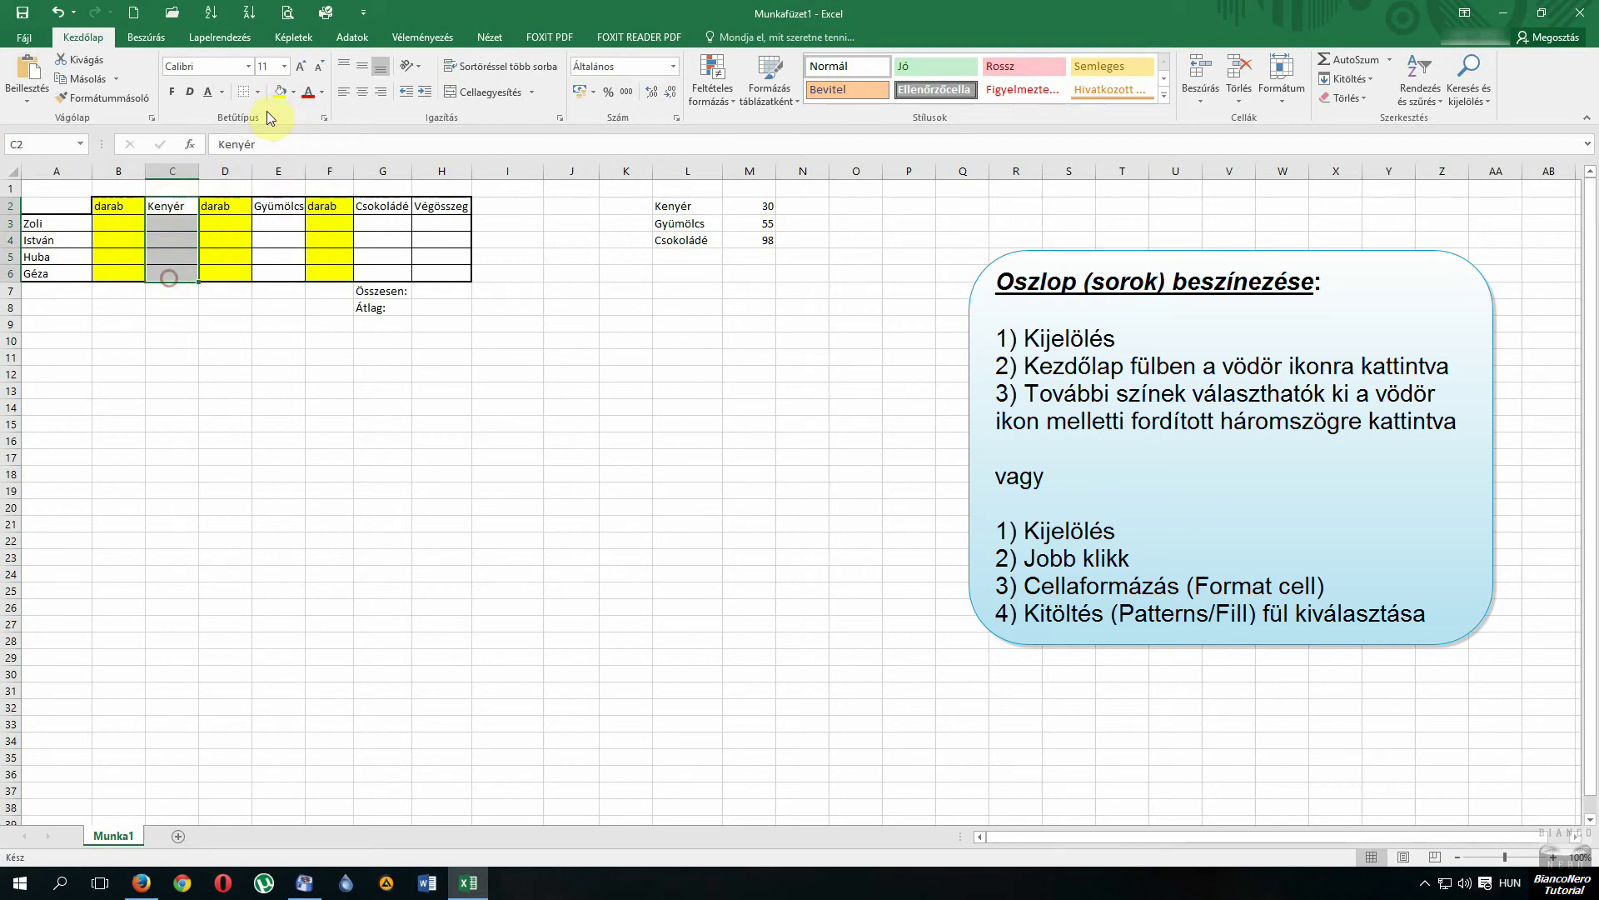
{"action": "left_click", "coordinate": [293, 91]}
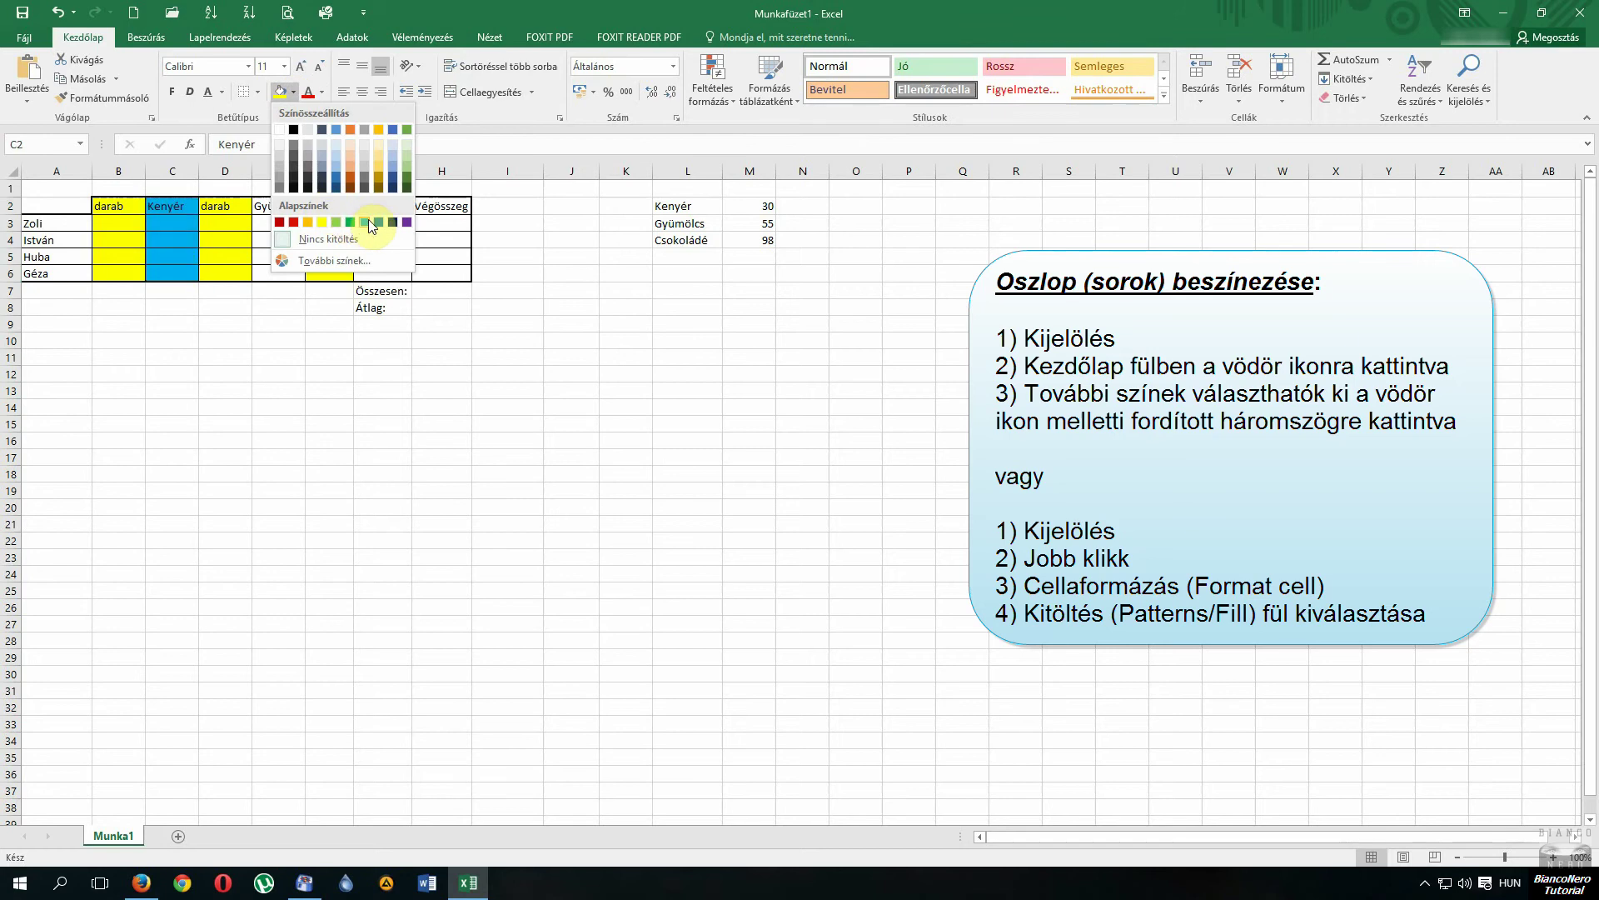
{"action": "left_click", "coordinate": [365, 222]}
{"action": "left_click_drag", "start_coordinate": [278, 207], "coordinate": [278, 273]}
{"action": "left_click", "coordinate": [285, 95]}
{"action": "left_click_drag", "start_coordinate": [379, 206], "coordinate": [370, 275]}
{"action": "left_click", "coordinate": [281, 95]}
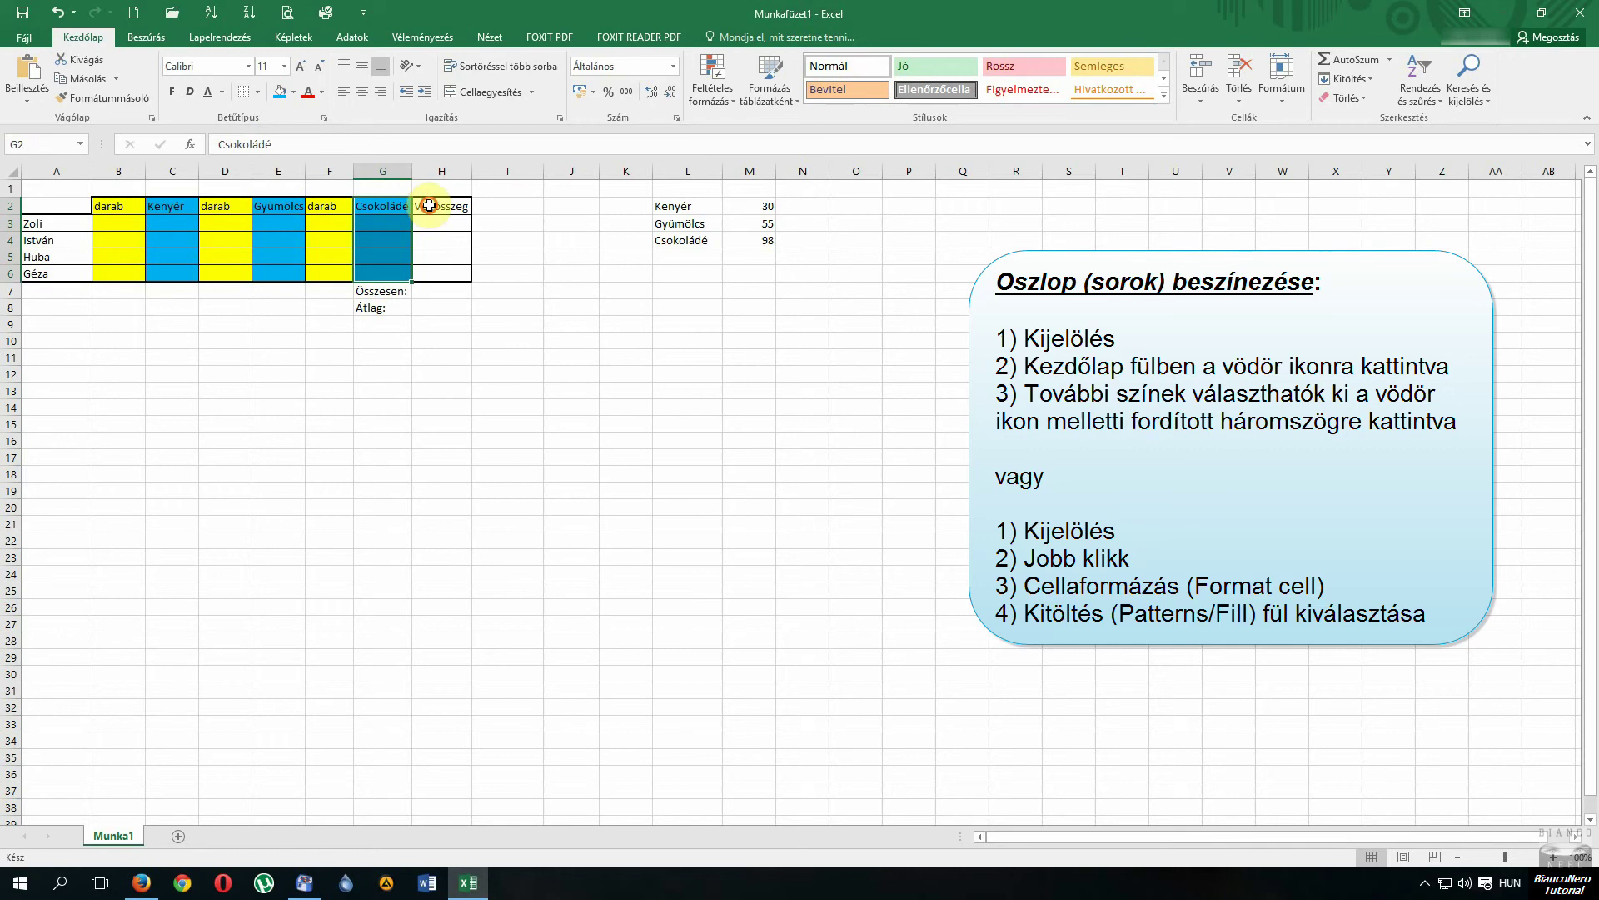
Step: Fill the Végösszeg column H2:H6 with dark red and set its font colour to white
{"action": "left_click_drag", "start_coordinate": [428, 206], "coordinate": [430, 276]}
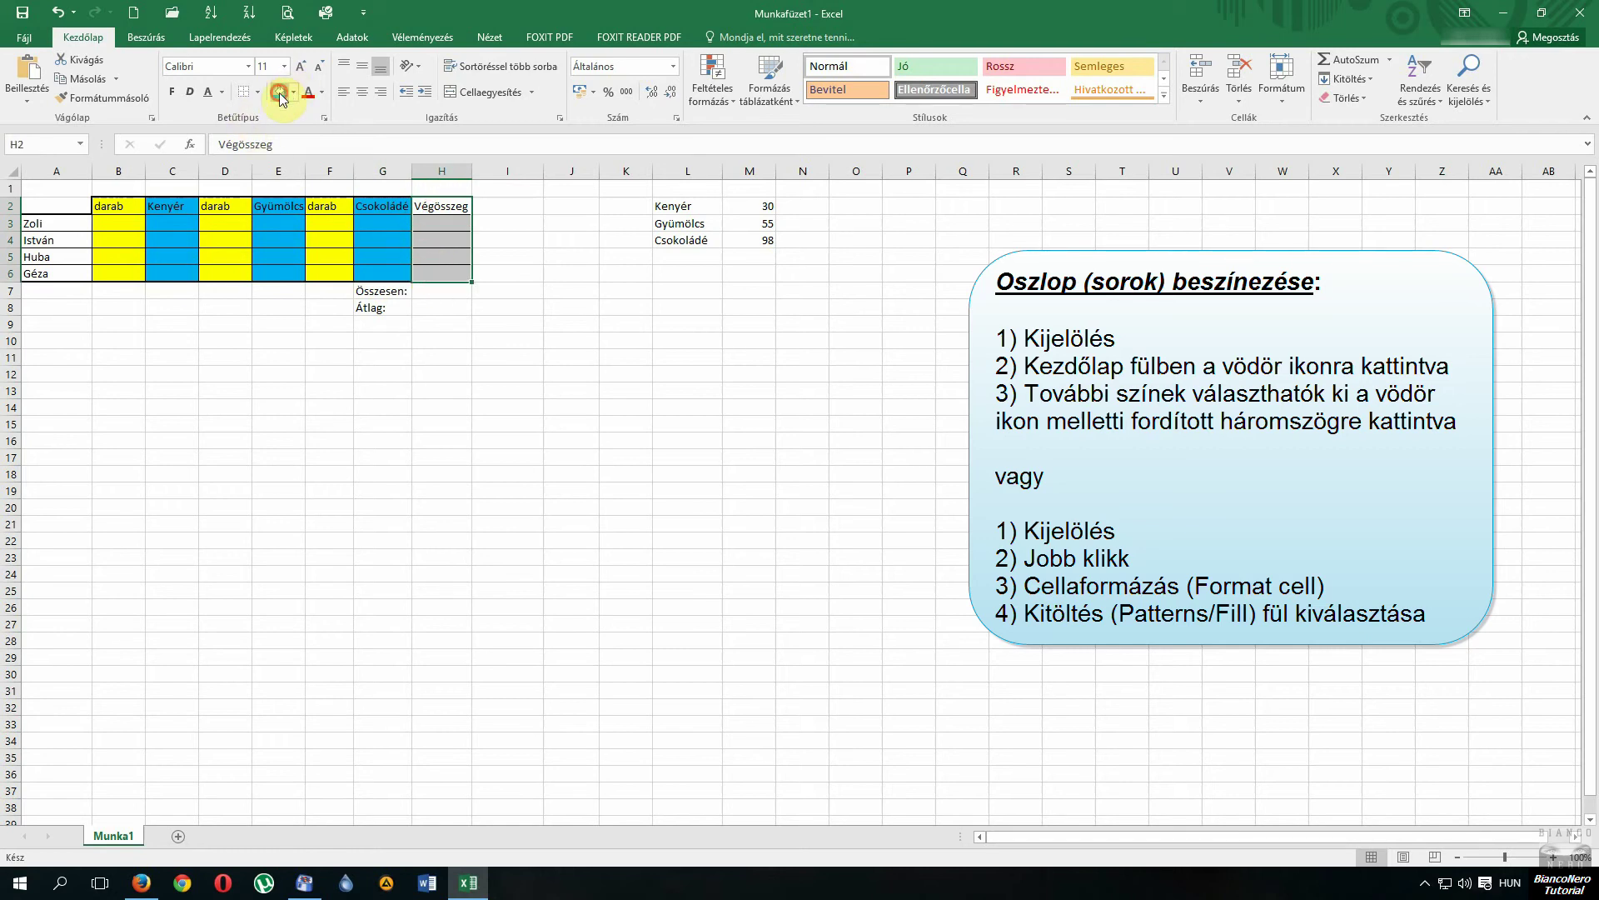
{"action": "left_click", "coordinate": [280, 94]}
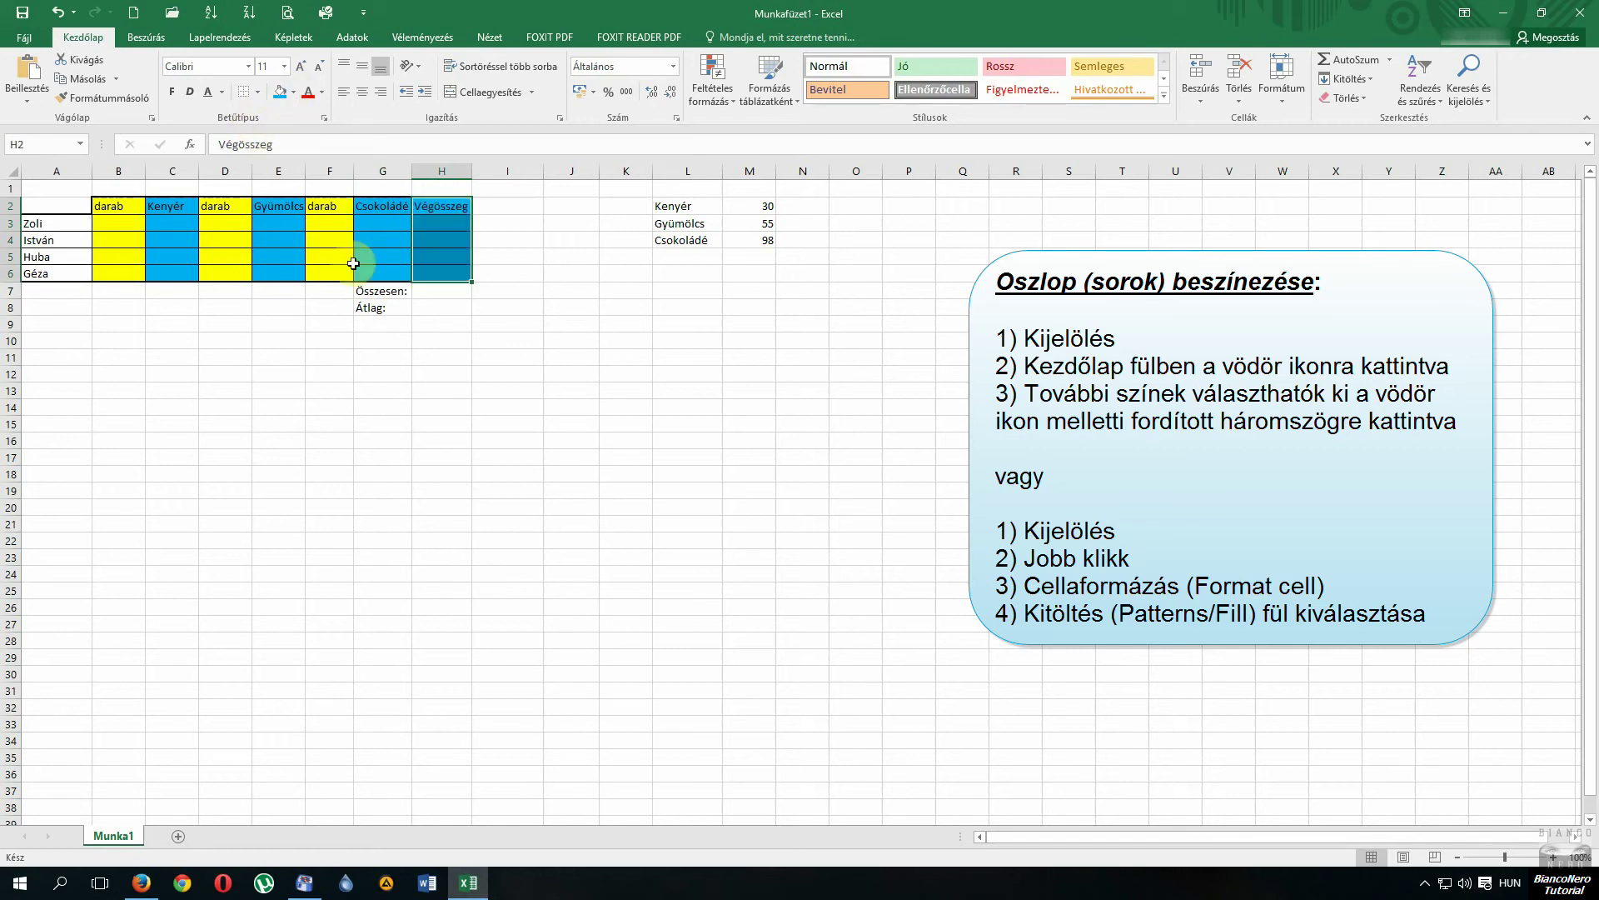
{"action": "left_click", "coordinate": [293, 94]}
{"action": "left_click", "coordinate": [284, 227]}
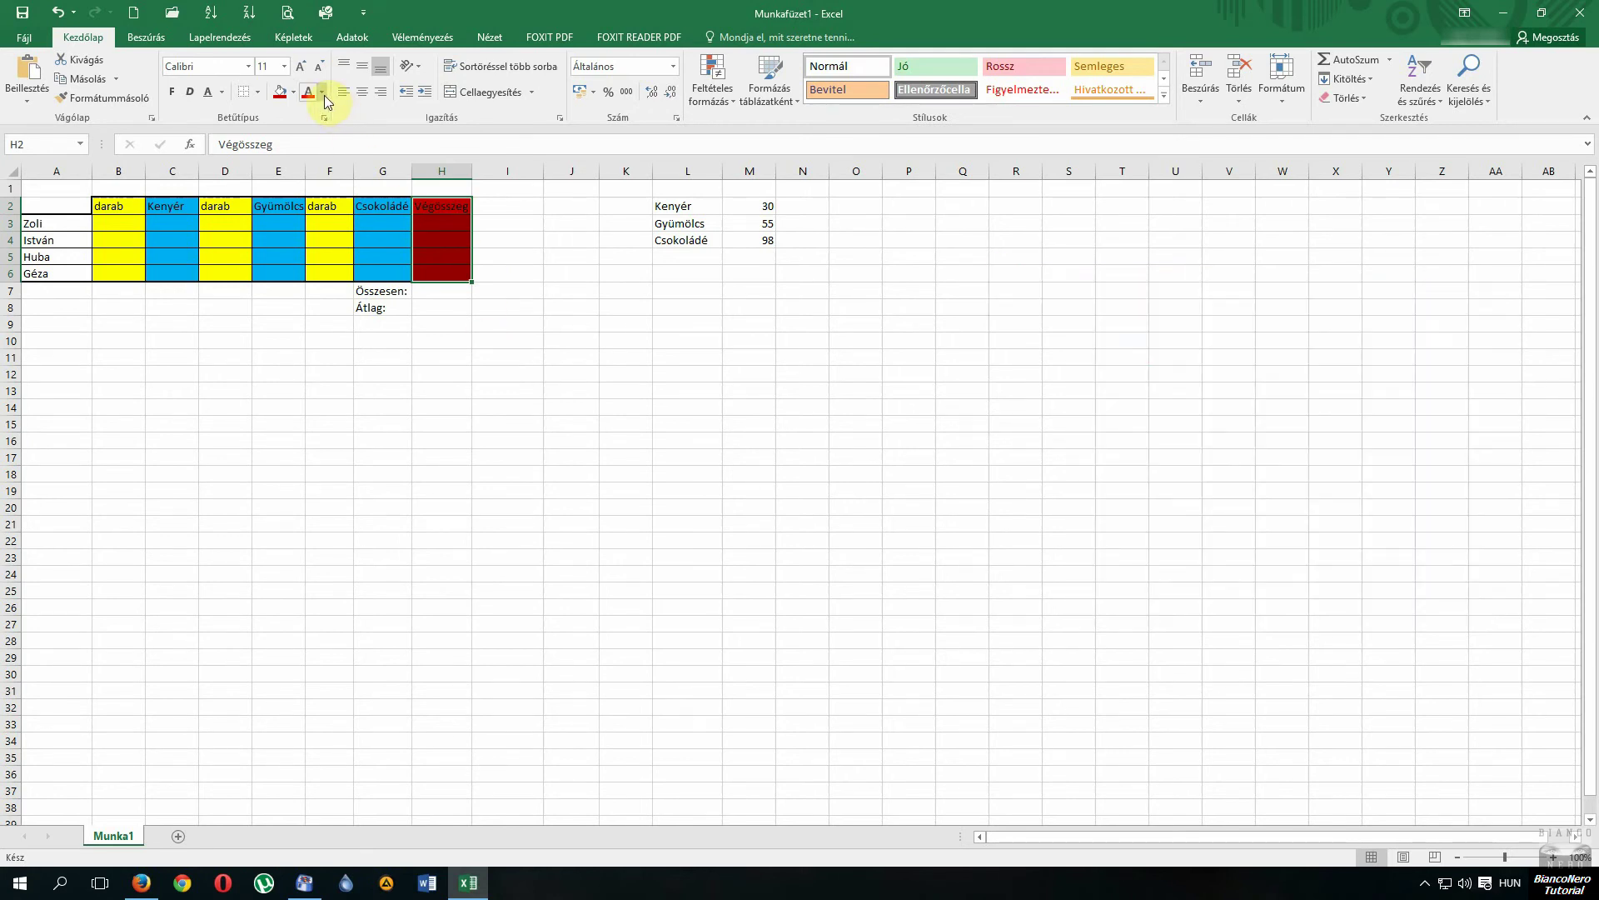
{"action": "left_click", "coordinate": [323, 94]}
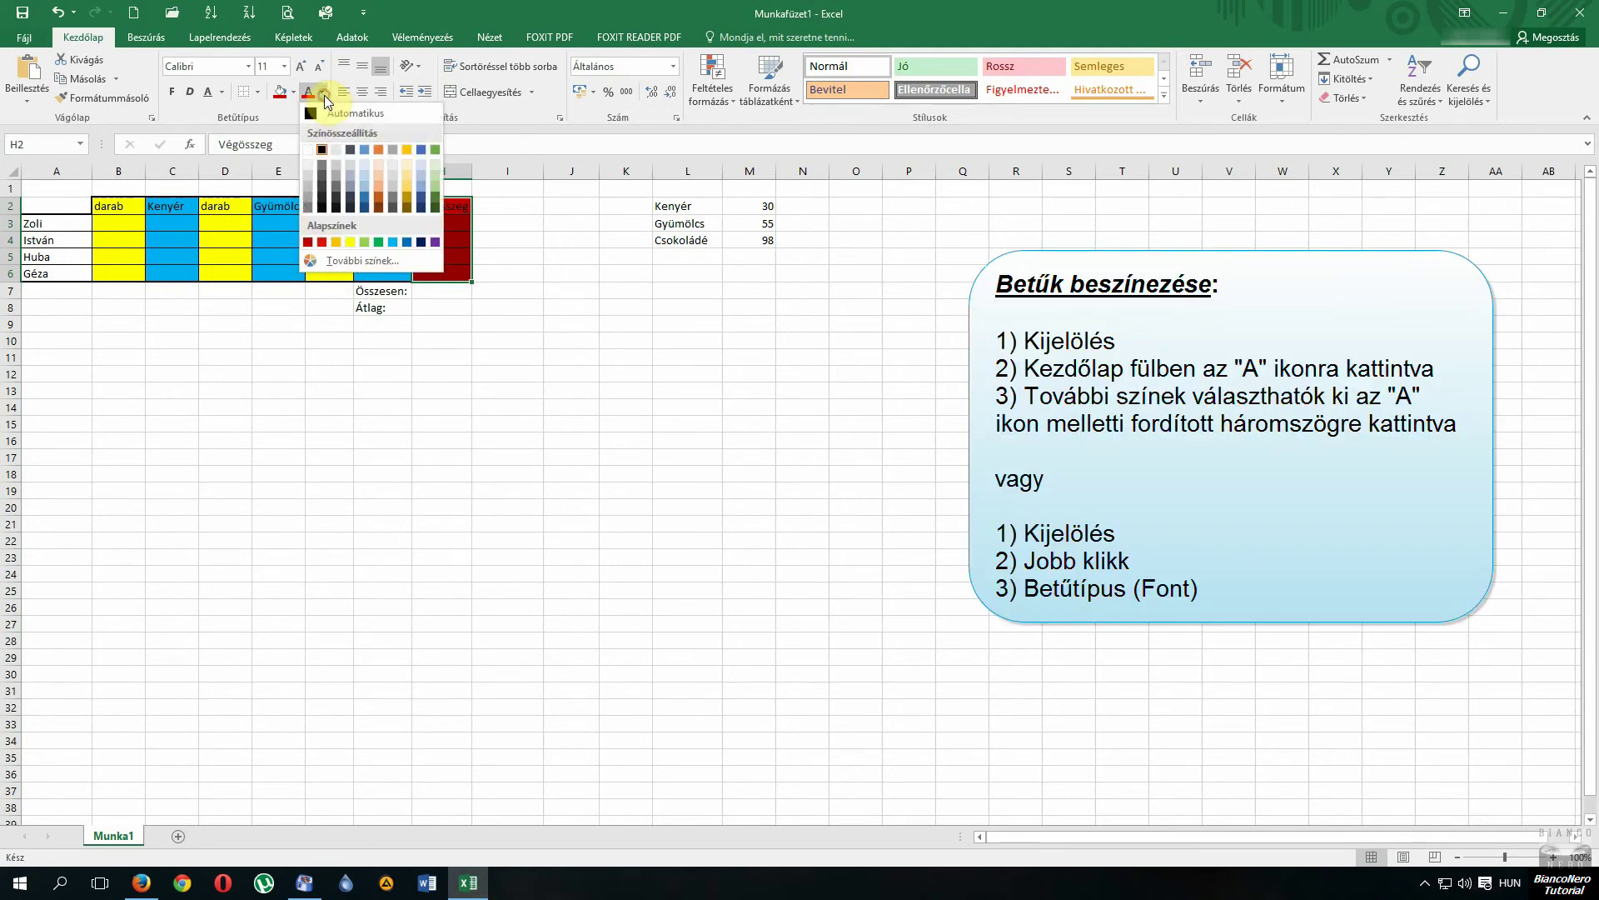
{"action": "left_click", "coordinate": [307, 152]}
{"action": "left_click", "coordinate": [413, 374]}
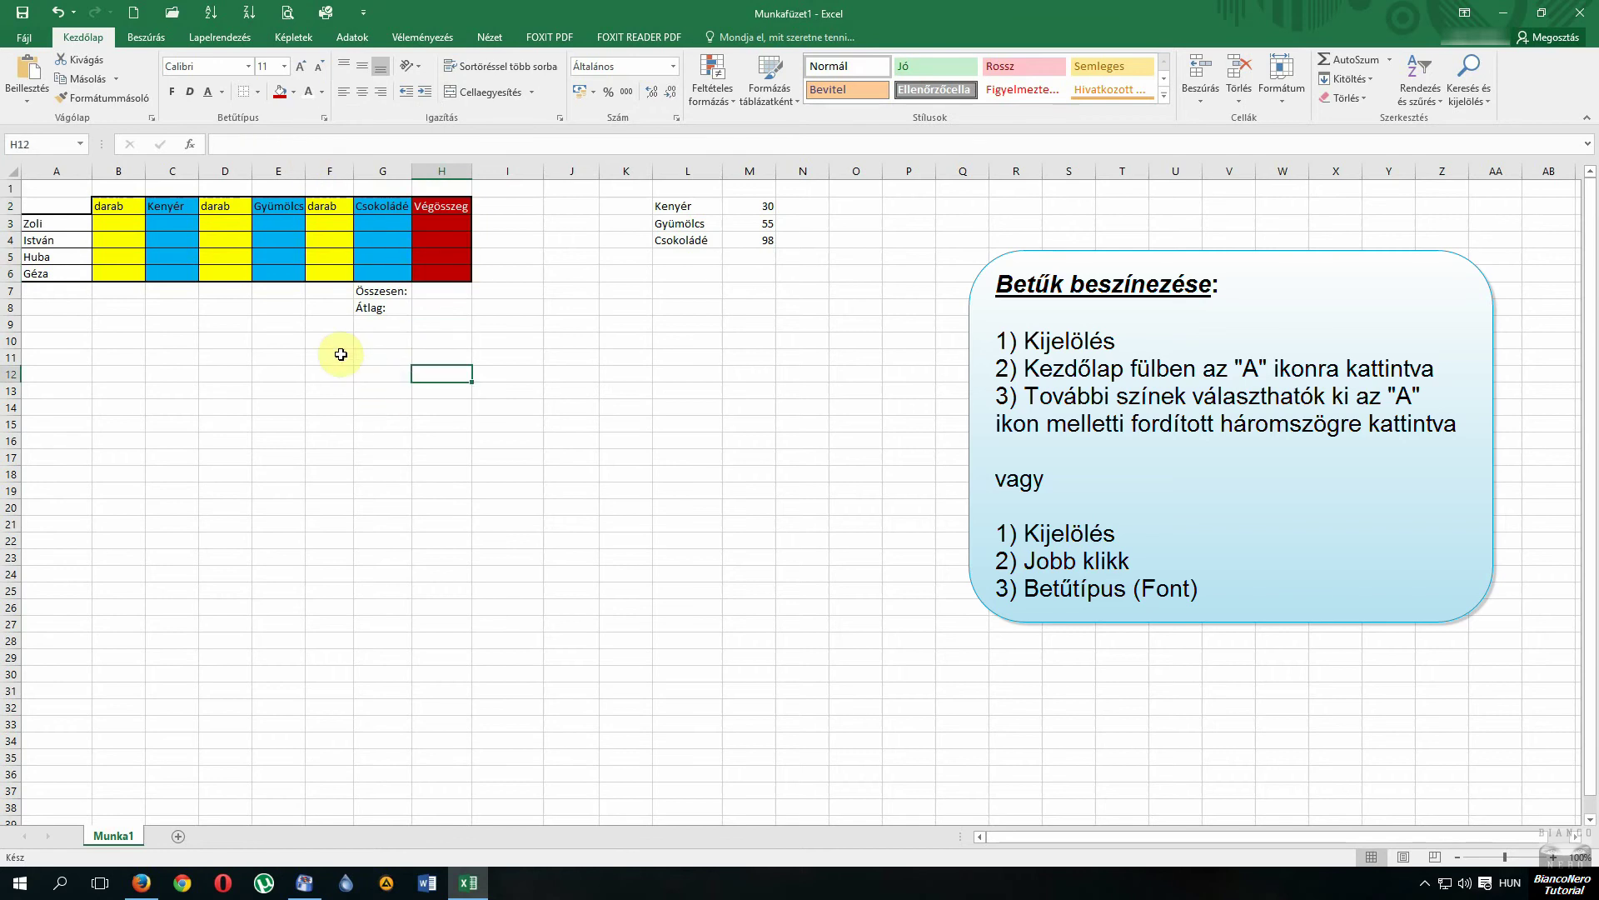
Step: Make the header cells B2:H2 and the row names in A3:A6 bold and italic
{"action": "left_click_drag", "start_coordinate": [108, 206], "coordinate": [442, 206]}
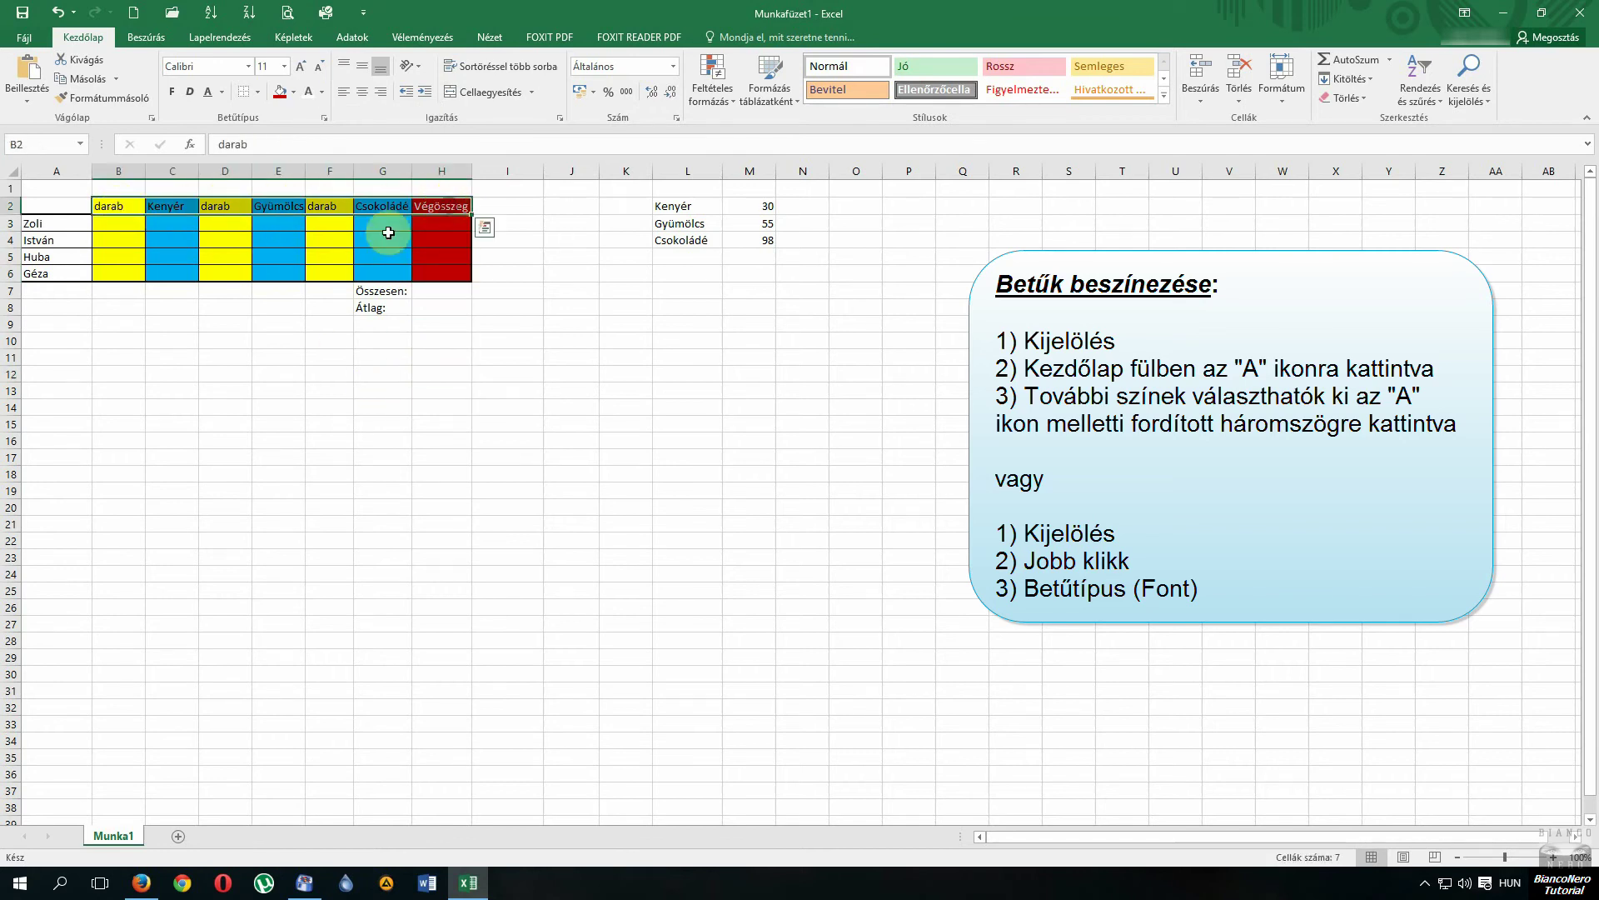
{"action": "left_click", "coordinate": [173, 92]}
{"action": "left_click", "coordinate": [190, 91]}
{"action": "left_click", "coordinate": [163, 336]}
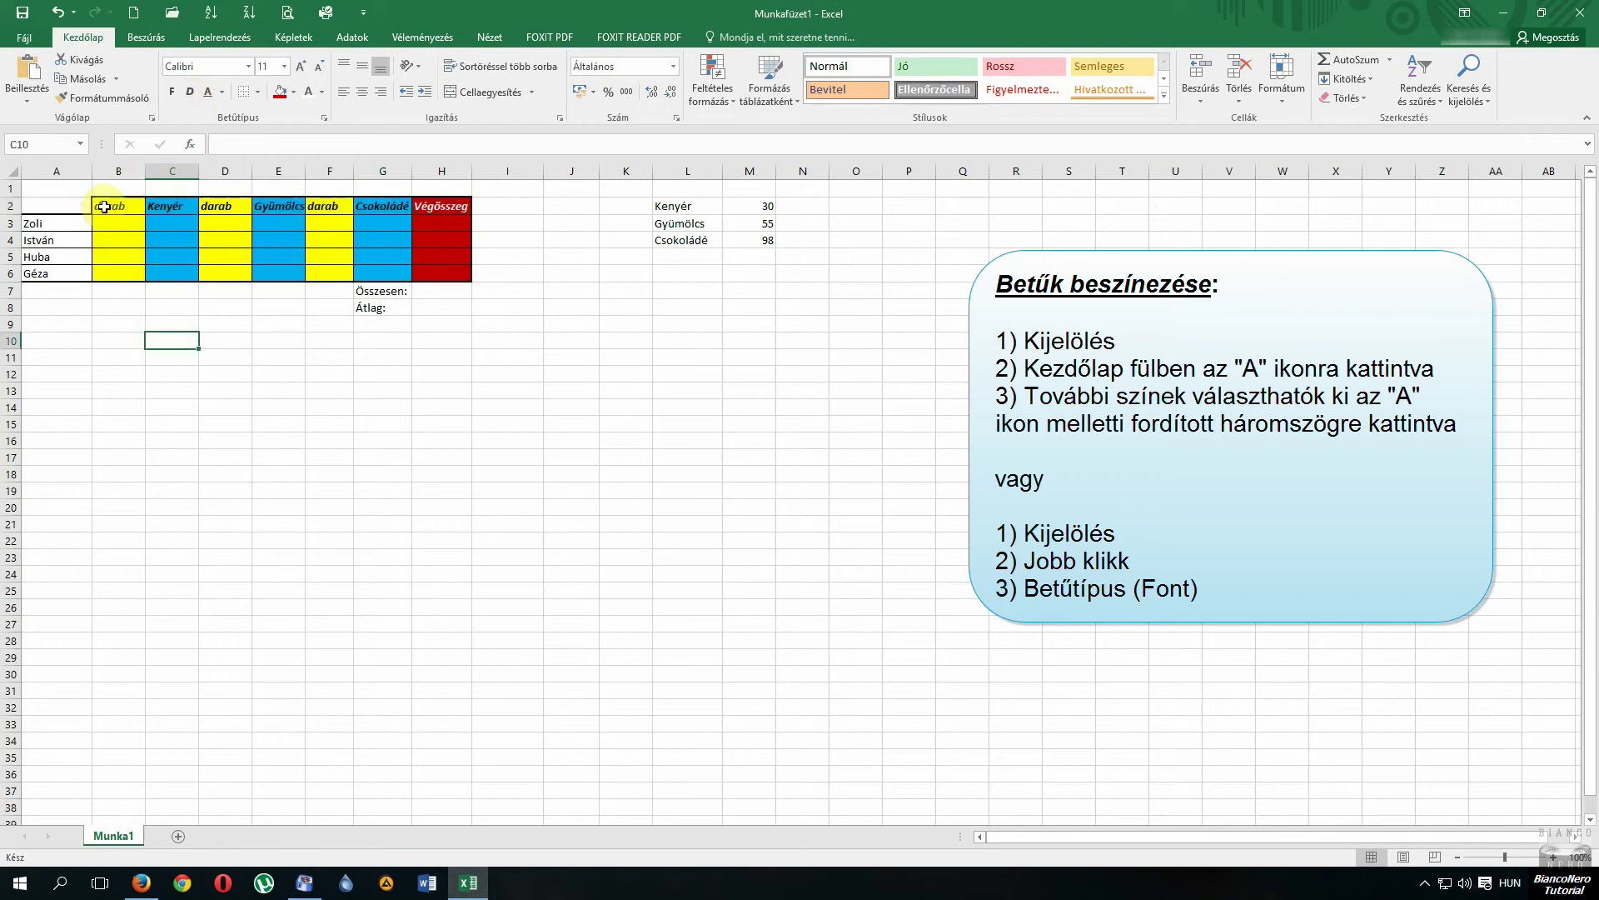
{"action": "left_click_drag", "start_coordinate": [37, 223], "coordinate": [46, 277]}
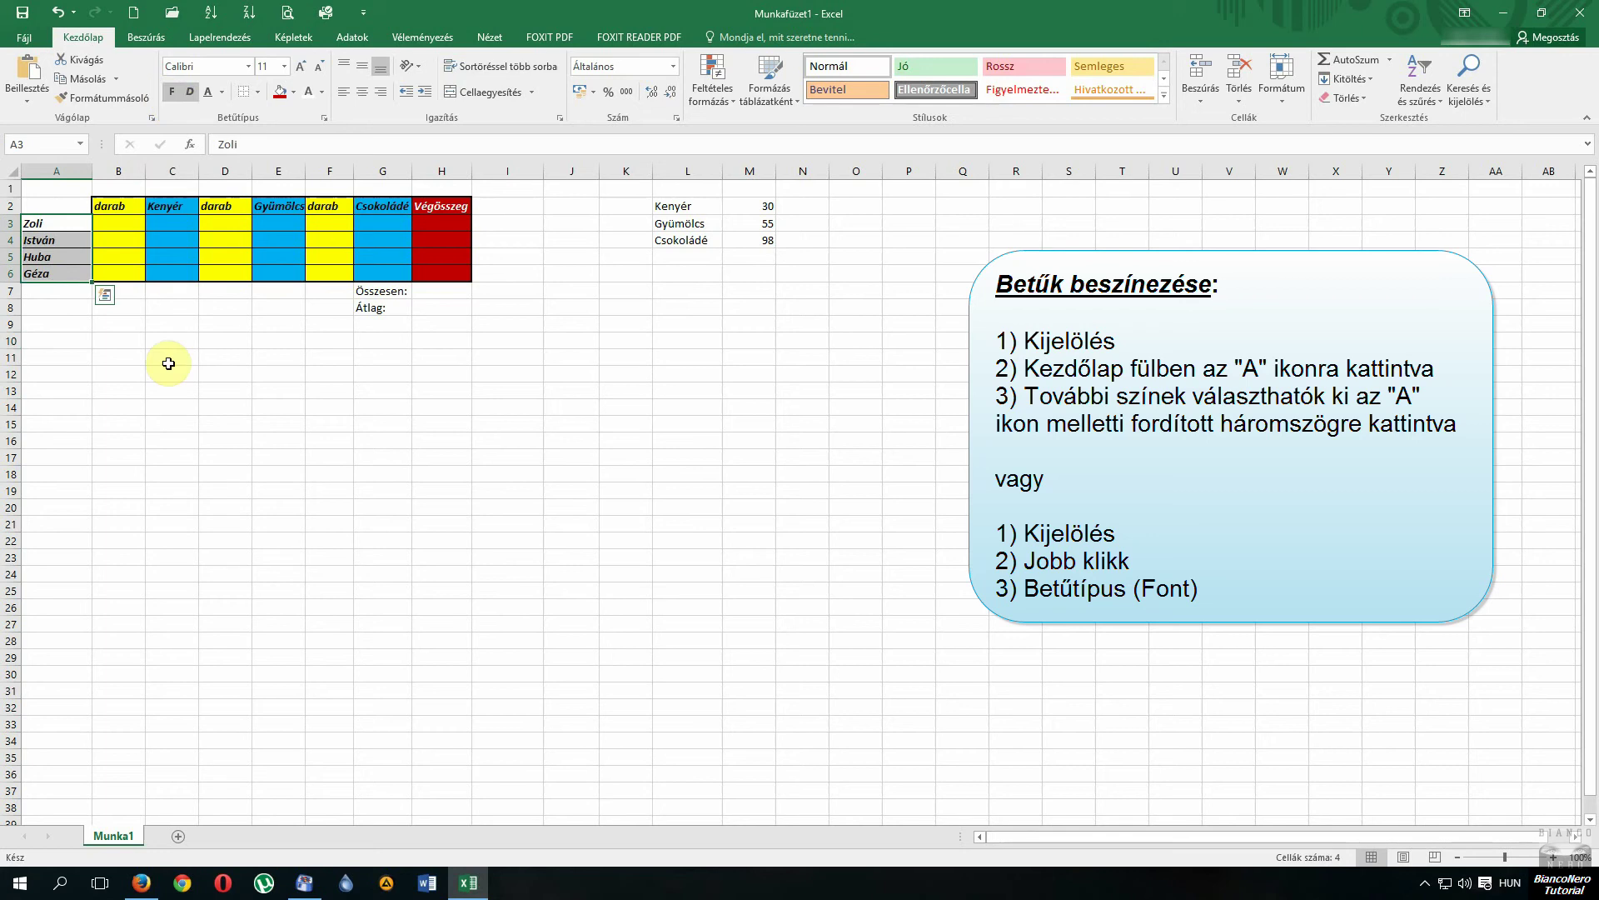
{"action": "left_click", "coordinate": [167, 358]}
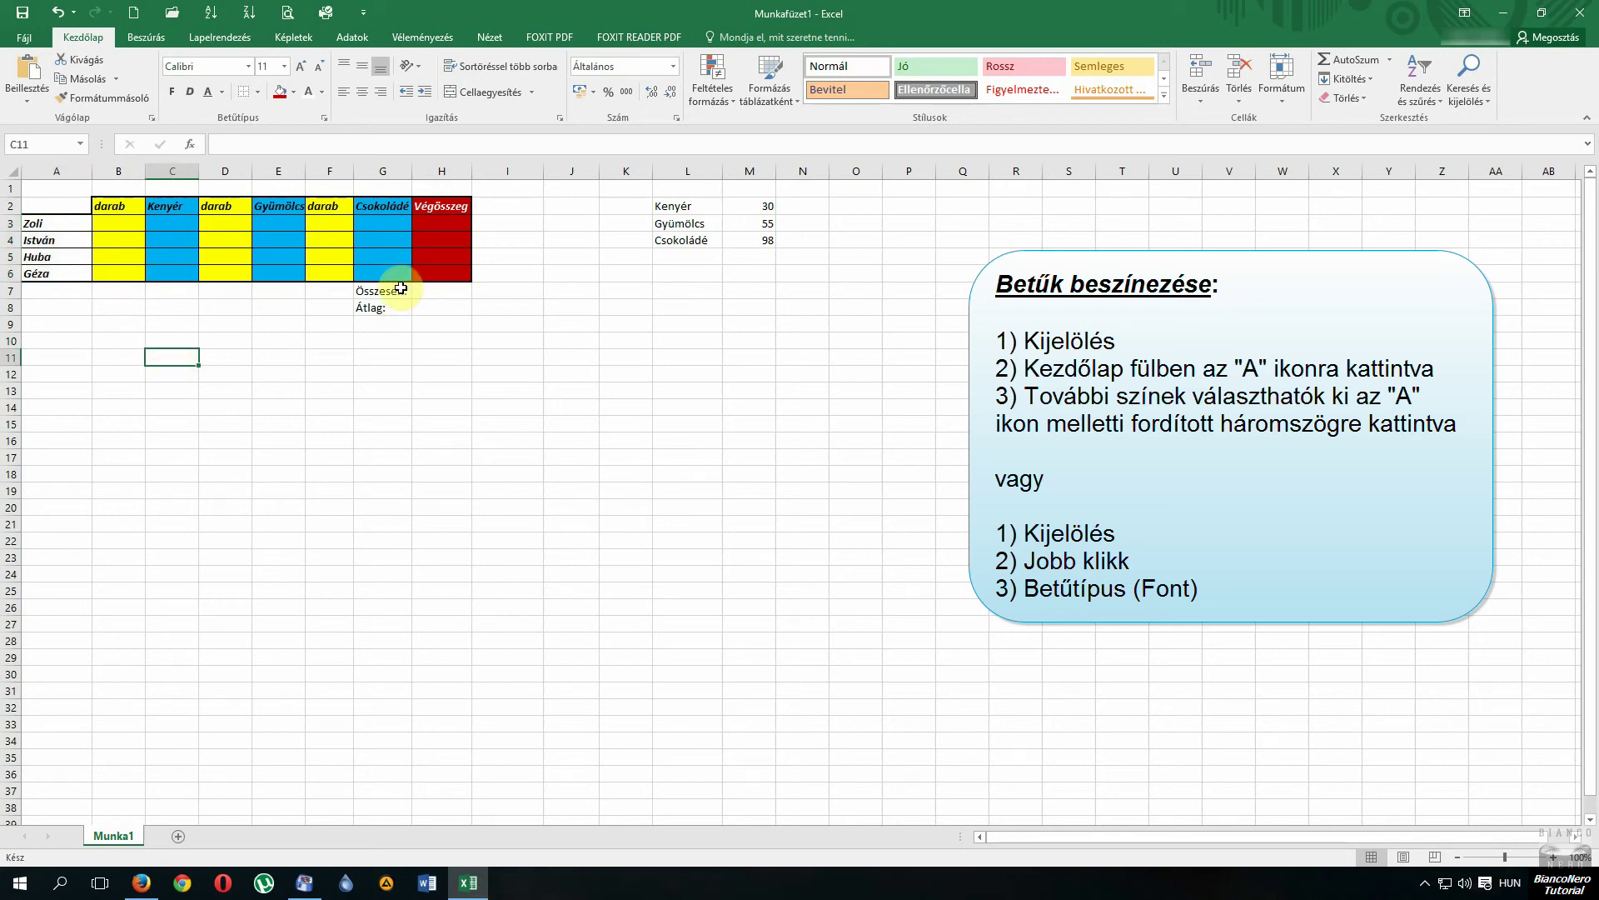
{"action": "left_click_drag", "start_coordinate": [679, 205], "coordinate": [742, 250]}
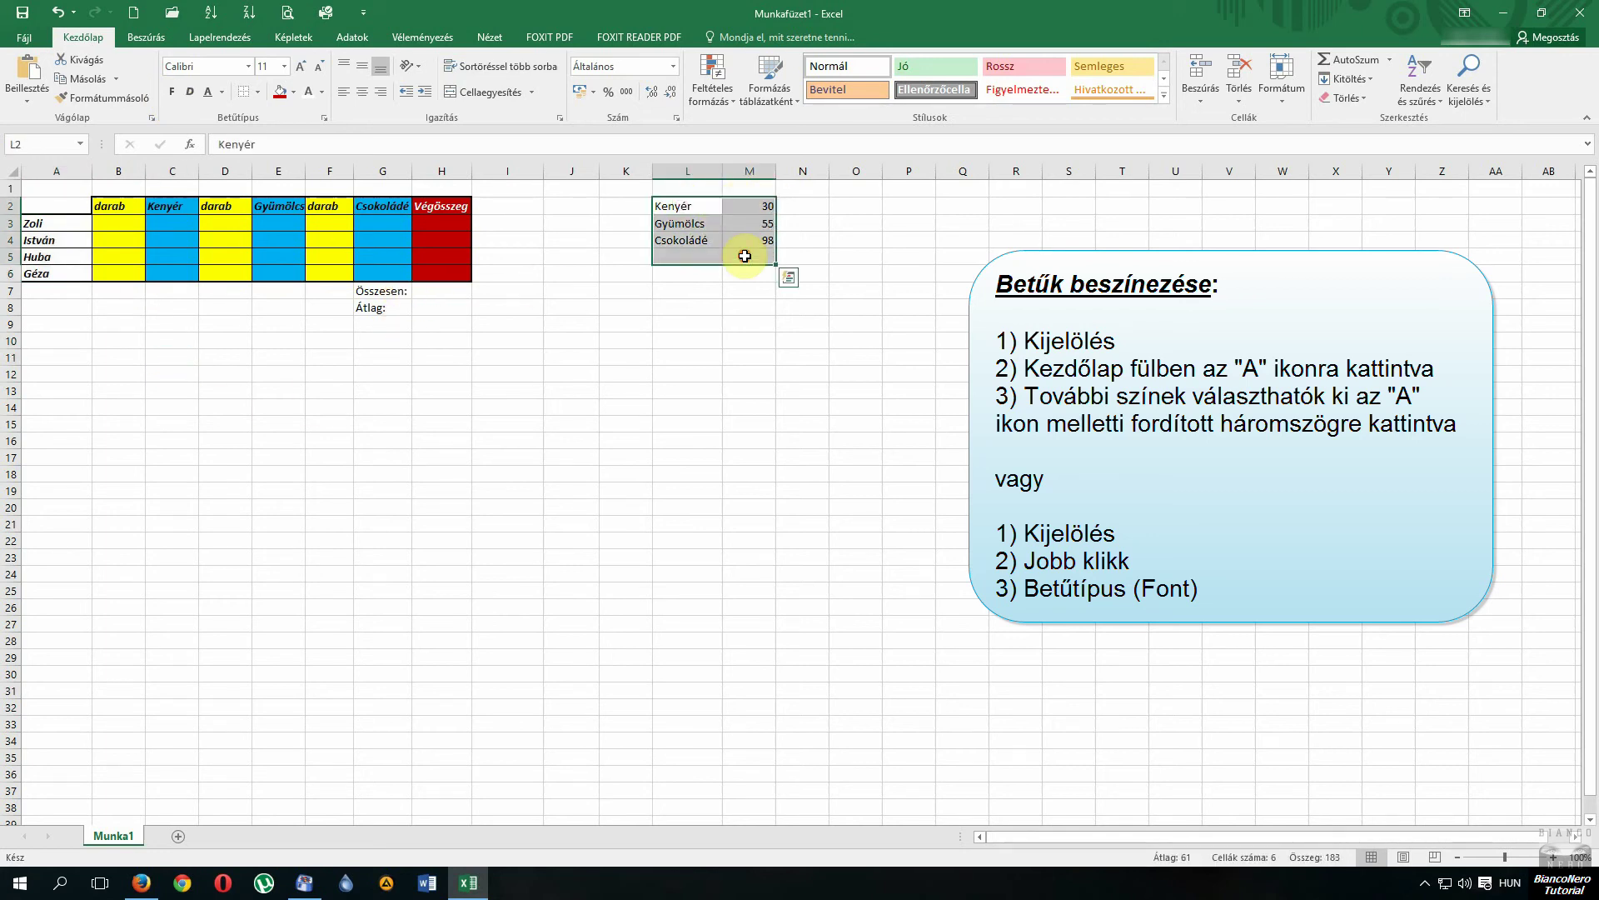
{"action": "left_click", "coordinate": [746, 240]}
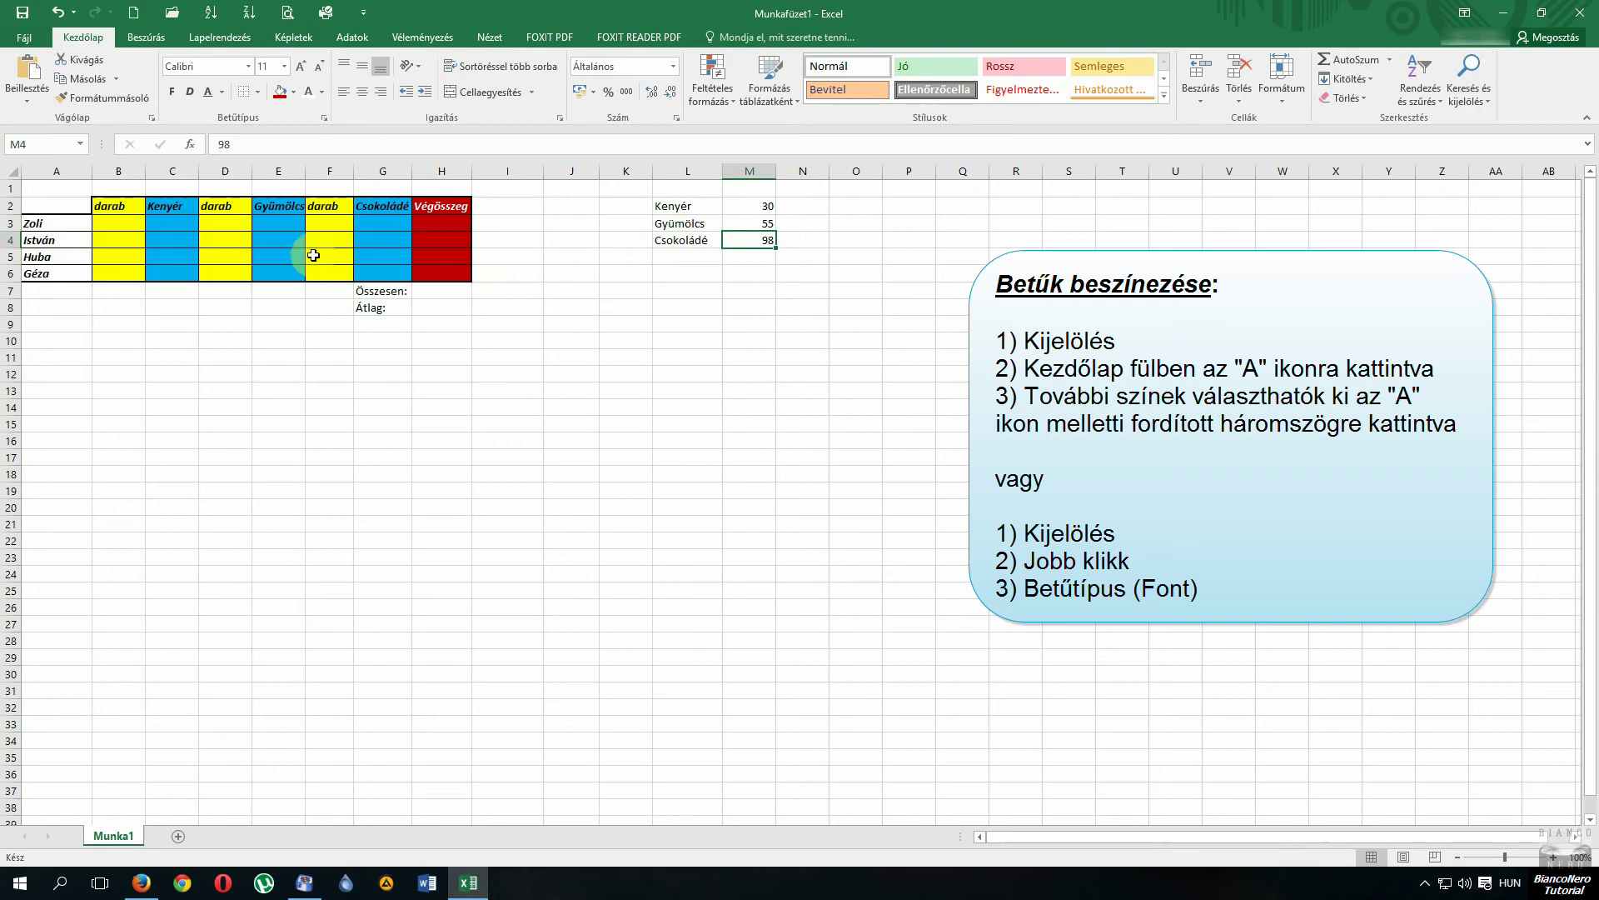
{"action": "left_click", "coordinate": [119, 224]}
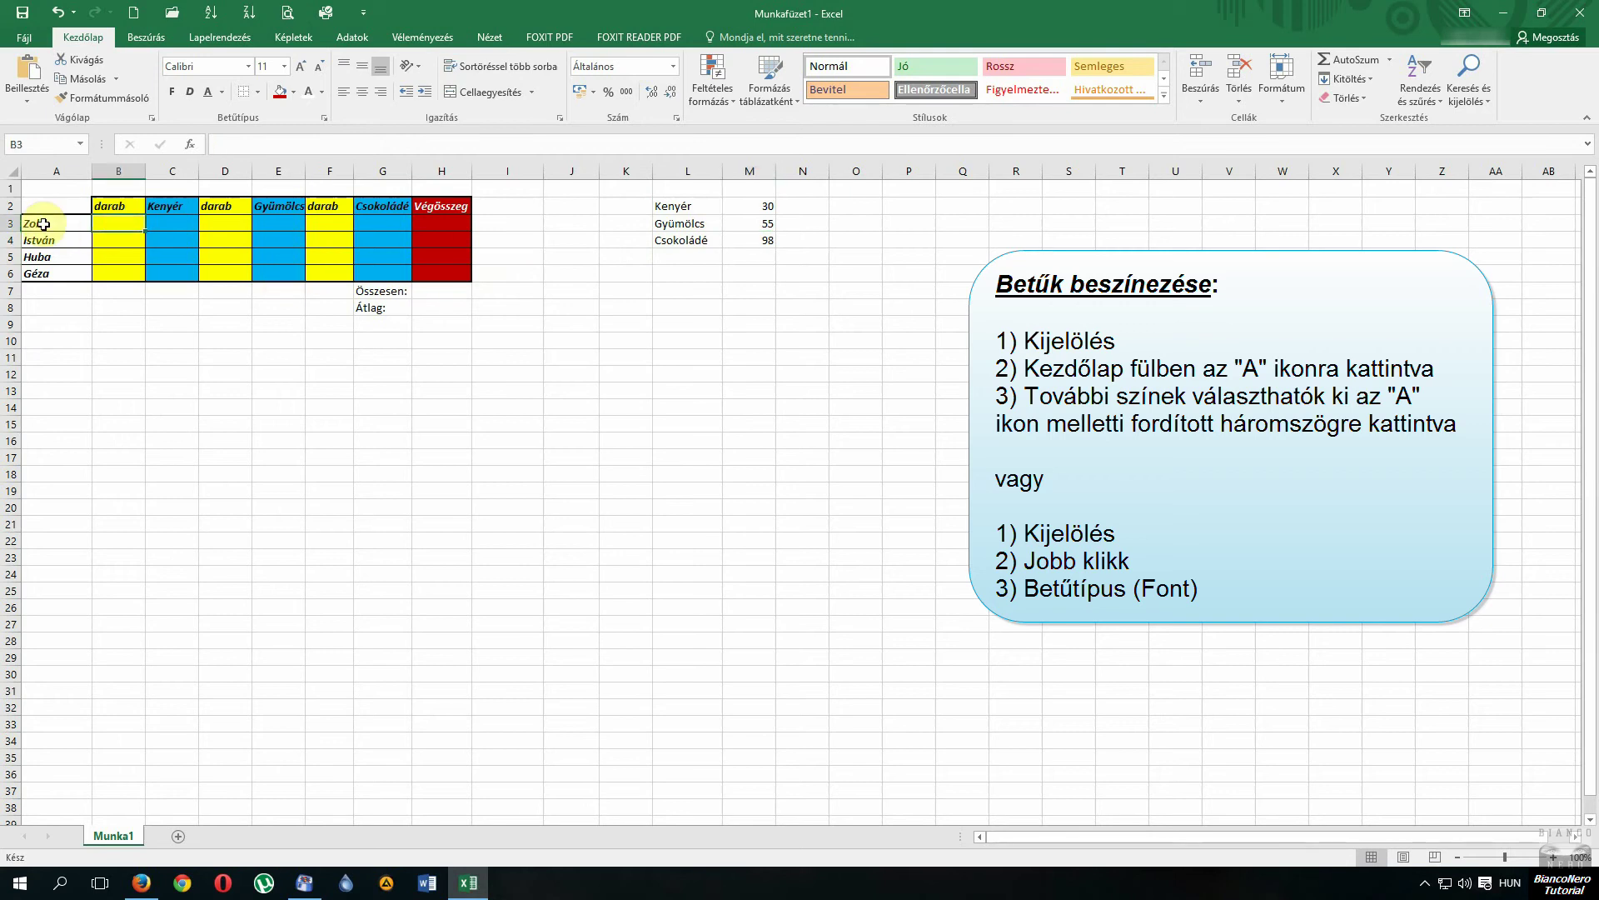
Step: Change the right border of the row-name cells A3:A6 through the cell formatting settings
{"action": "left_click_drag", "start_coordinate": [42, 224], "coordinate": [52, 273]}
{"action": "right_click", "coordinate": [53, 274]}
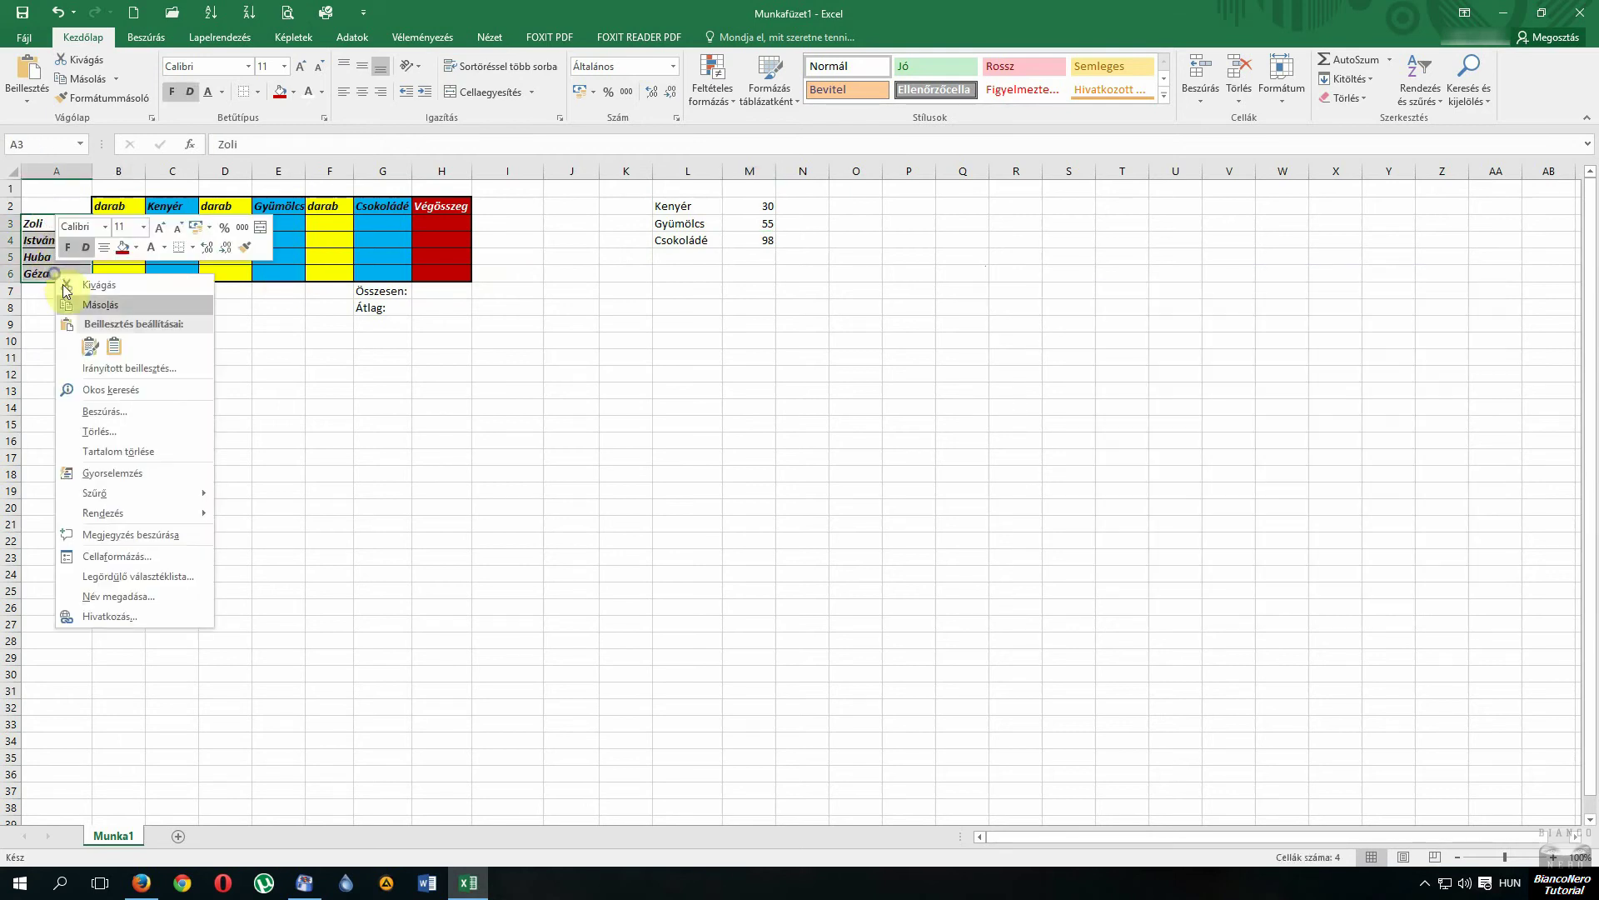
{"action": "left_click", "coordinate": [133, 555]}
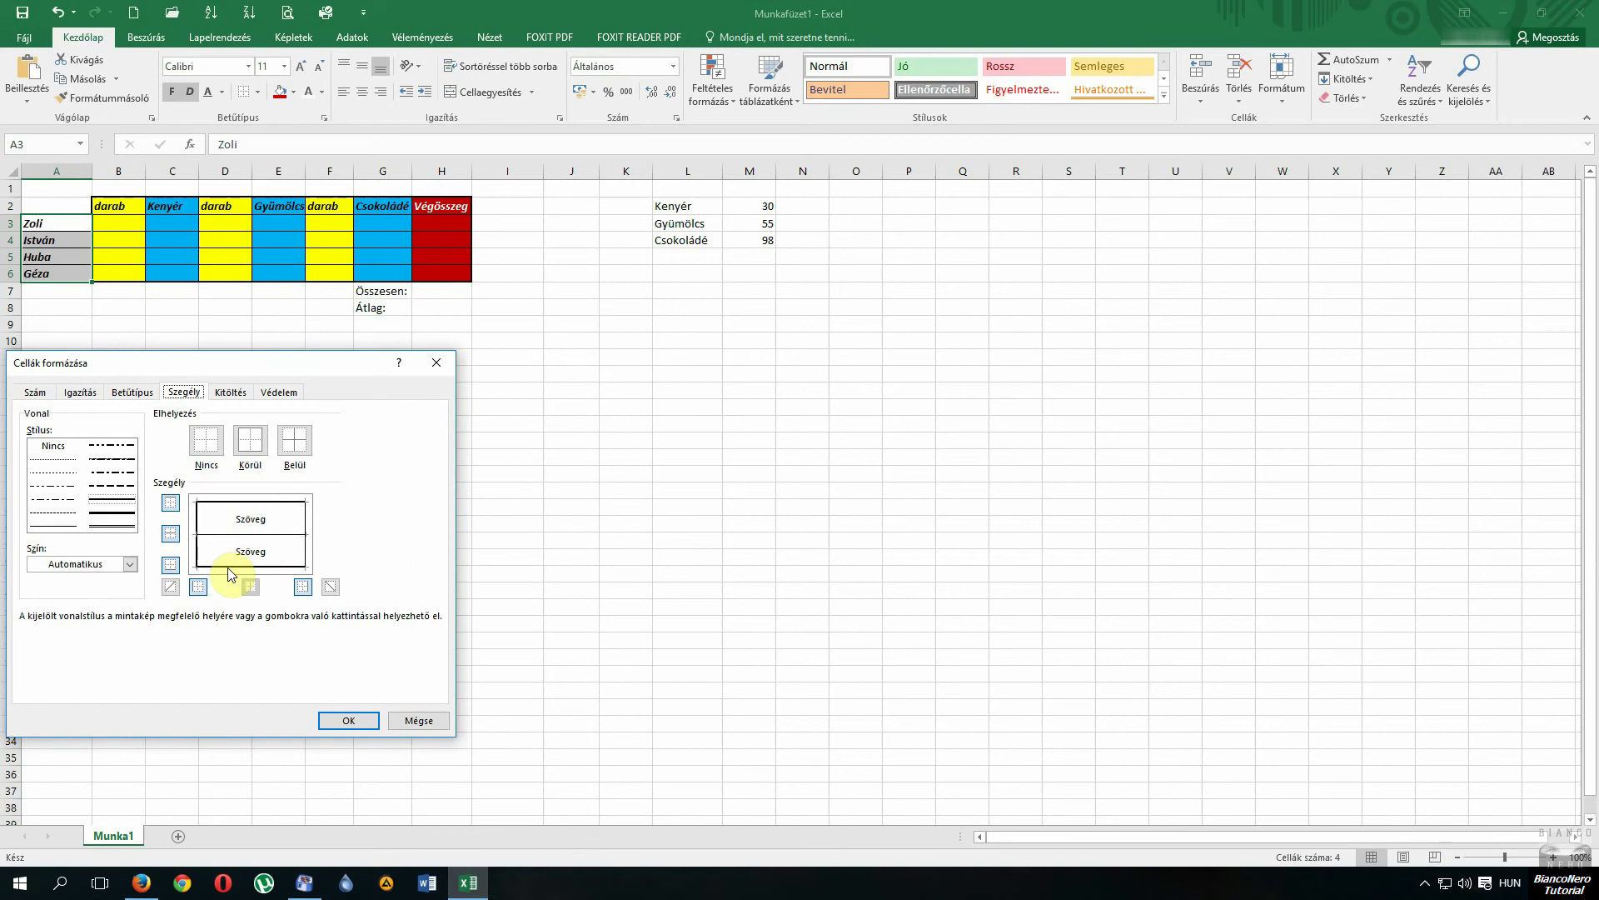
{"action": "left_click", "coordinate": [304, 590]}
{"action": "left_click", "coordinate": [351, 722]}
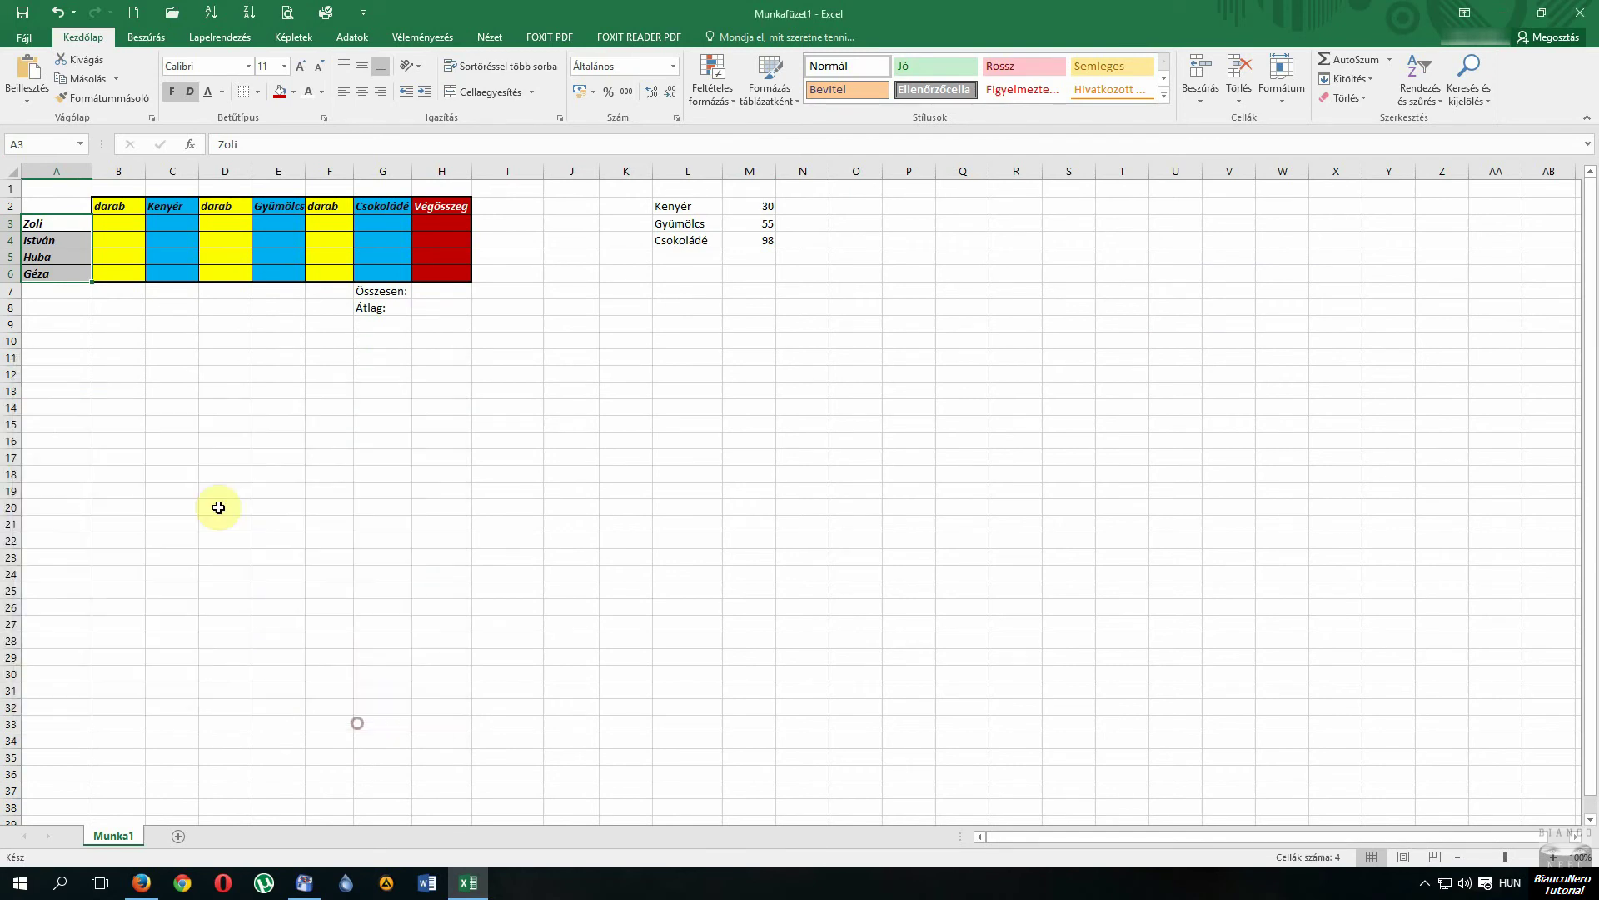
{"action": "left_click", "coordinate": [220, 491]}
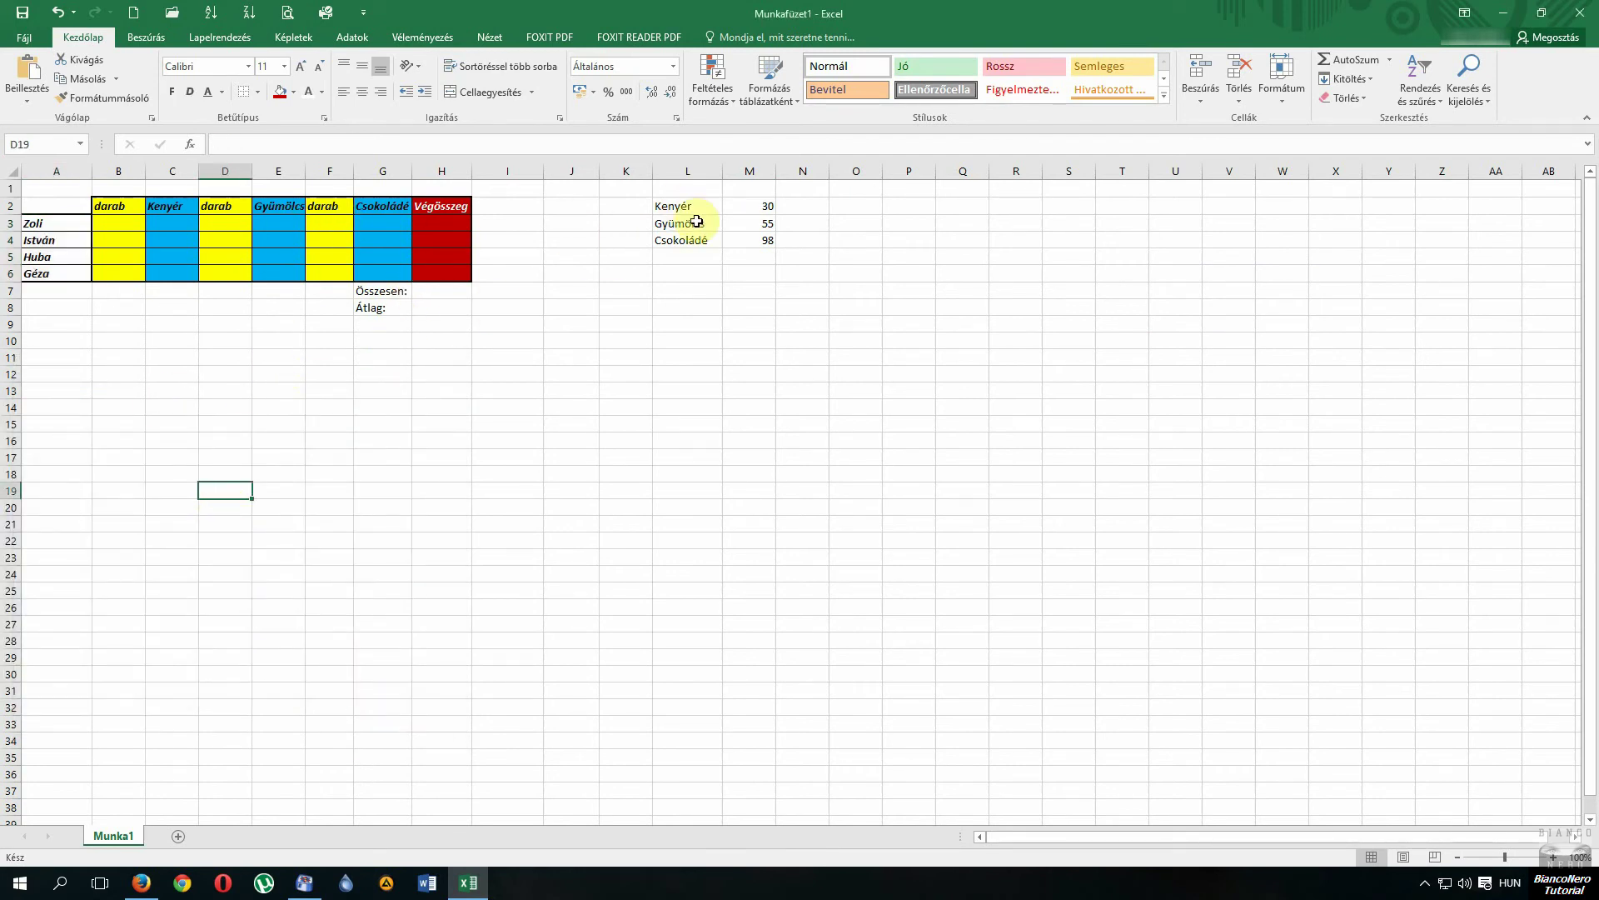
Step: Examine the price list in L2:M4 and the Kenyér unit price in M2
{"action": "left_click_drag", "start_coordinate": [670, 205], "coordinate": [767, 243]}
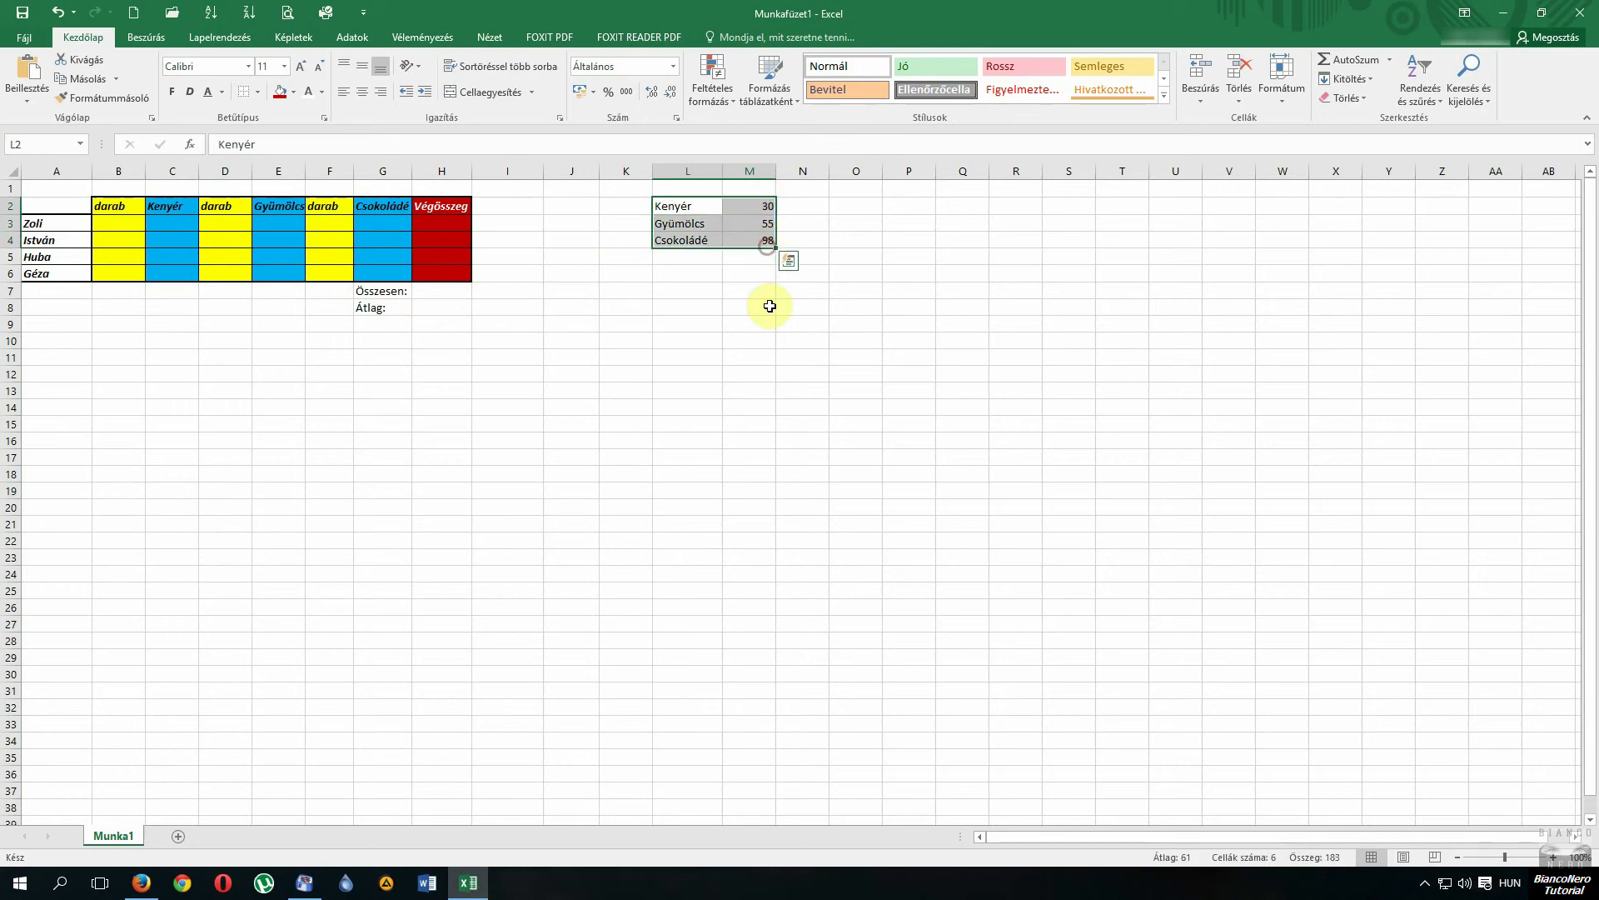
{"action": "left_click", "coordinate": [738, 359]}
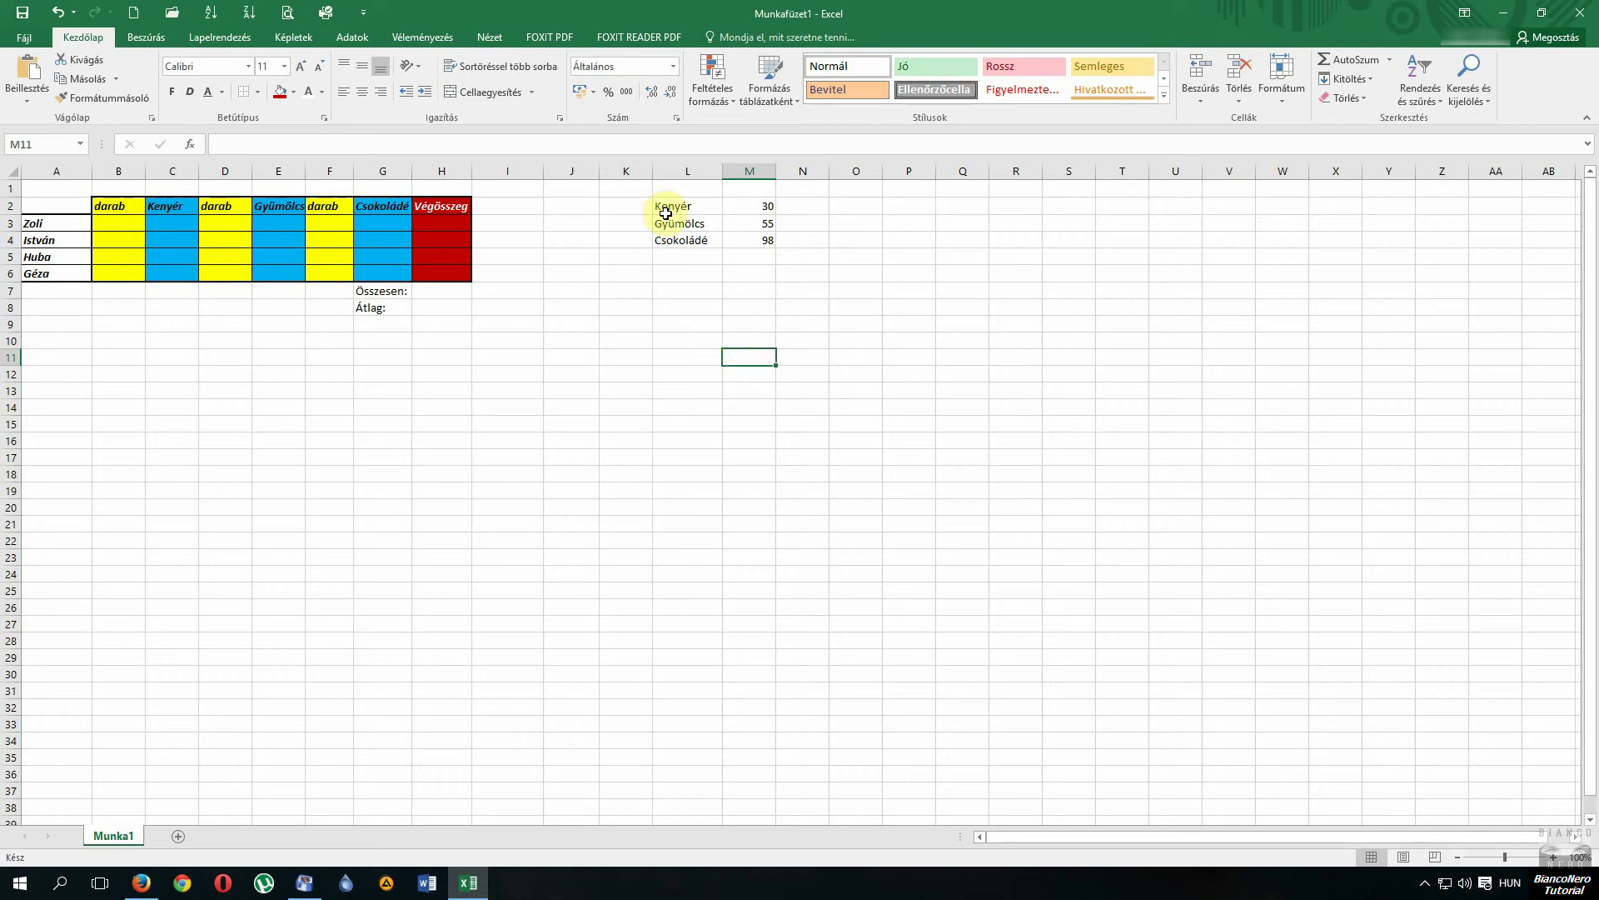
{"action": "left_click", "coordinate": [762, 204]}
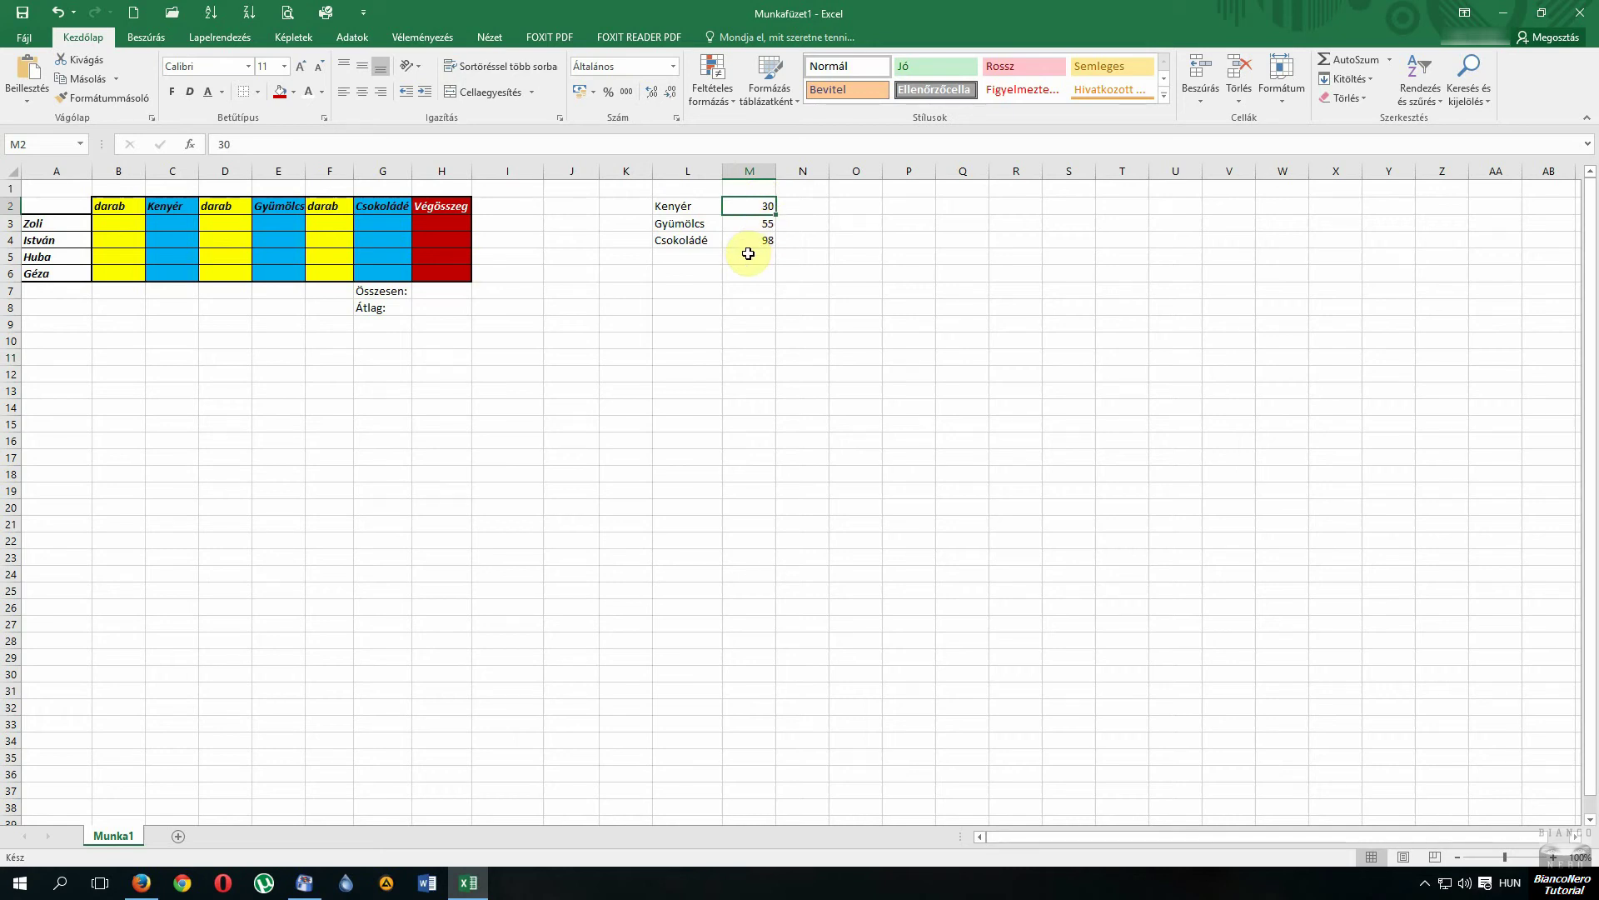
Step: Enter the Kenyér quantities 1, 5, 6 and 2 in B3:B6
{"action": "left_click", "coordinate": [121, 219]}
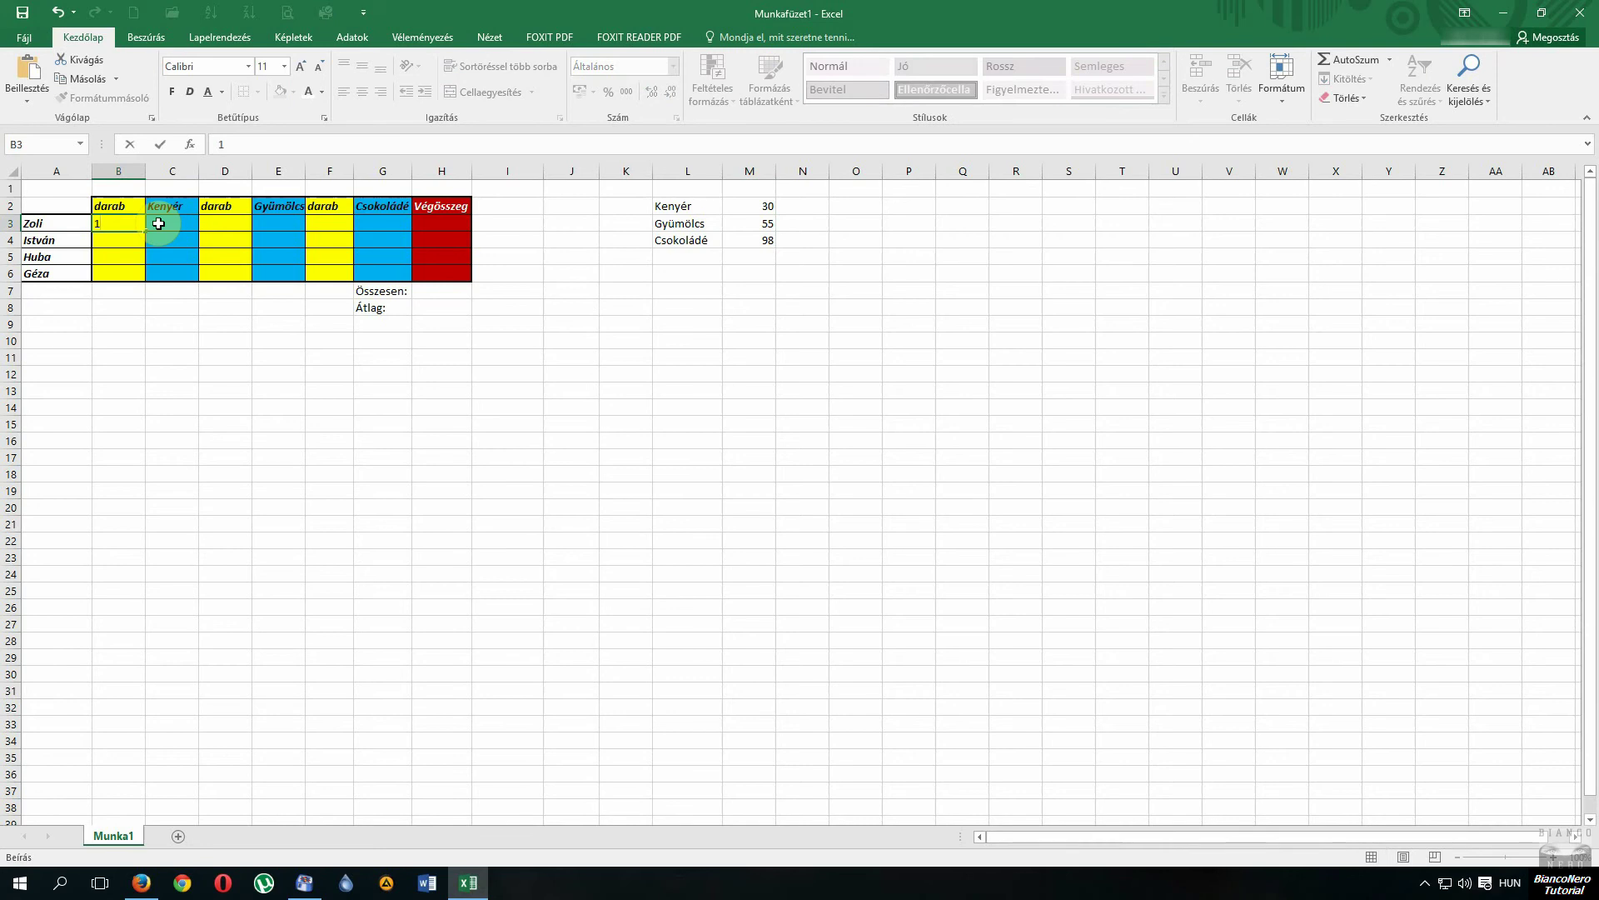
{"action": "key", "text": "Return"}
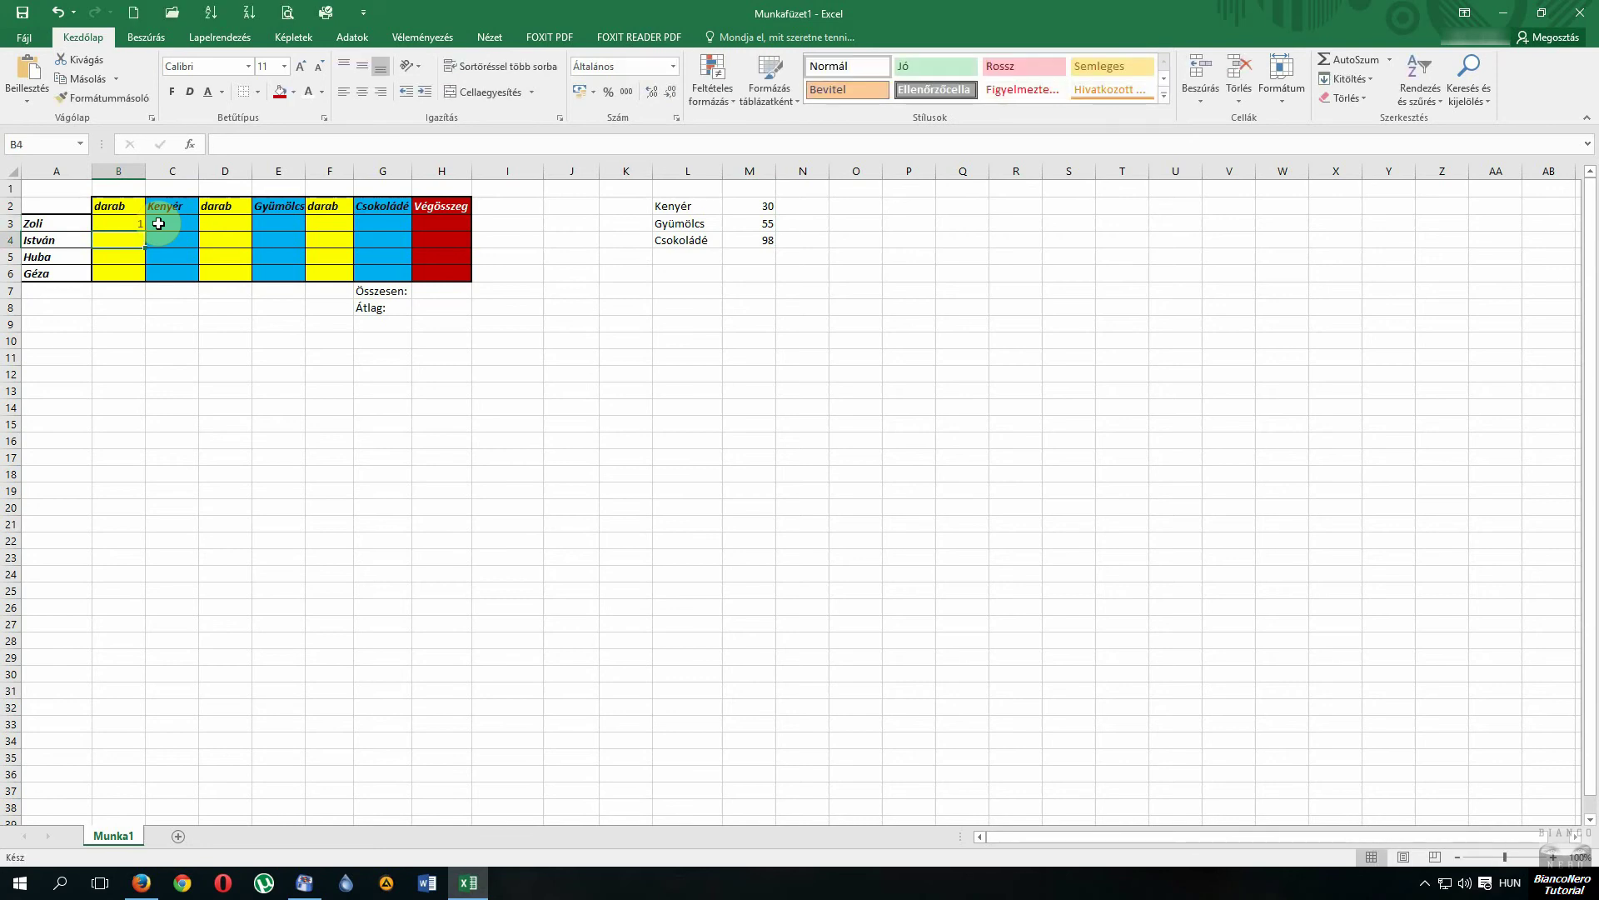
{"action": "type", "text": "5"}
{"action": "key", "text": "Return"}
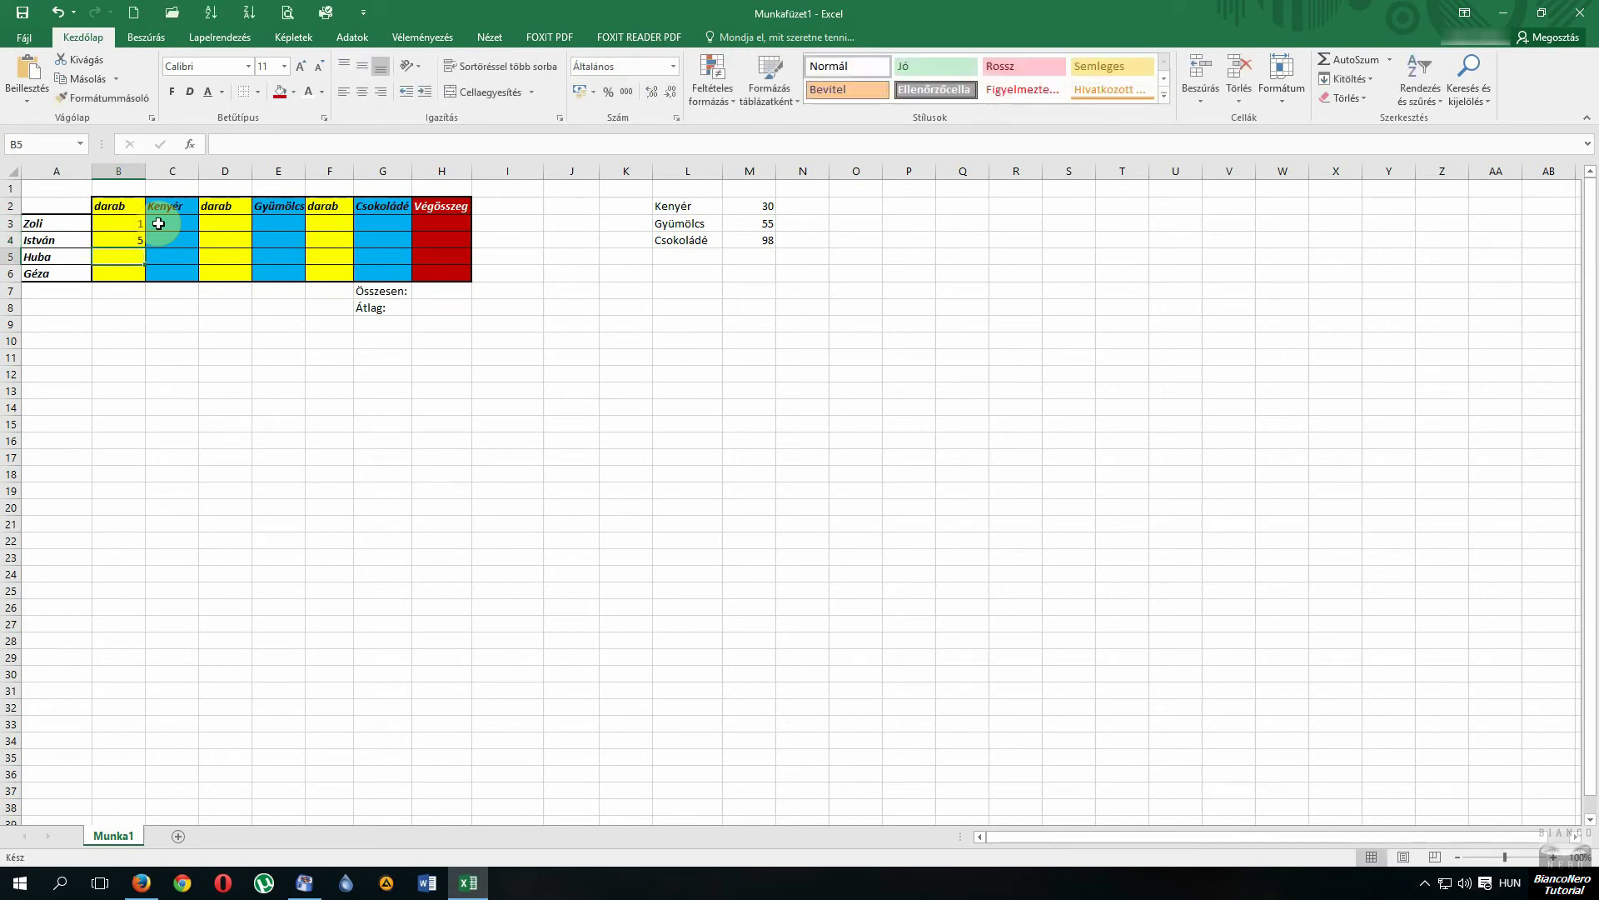
{"action": "type", "text": "60"}
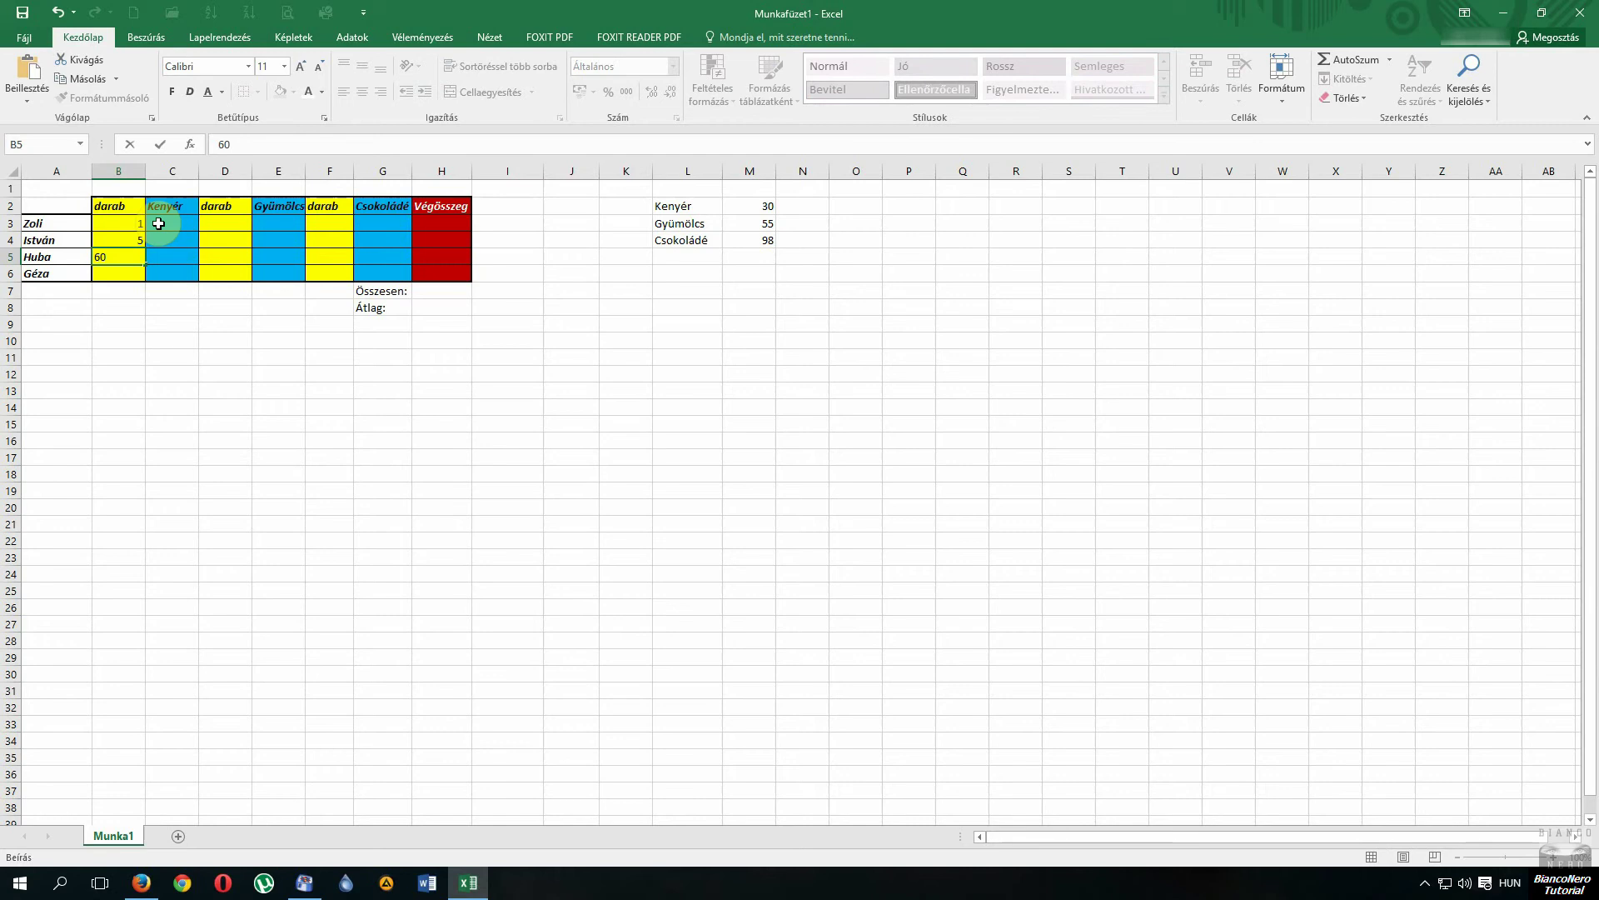
{"action": "key", "text": "BackSpace"}
{"action": "key", "text": "Return"}
{"action": "type", "text": "2"}
{"action": "key", "text": "Return"}
Step: Enter the Gyümölcs quantities 0, 5, 69, 8 in D3:D6 and the Csokoládé quantities 2, 0, 11, 0 in F3:F6
{"action": "left_click", "coordinate": [225, 223]}
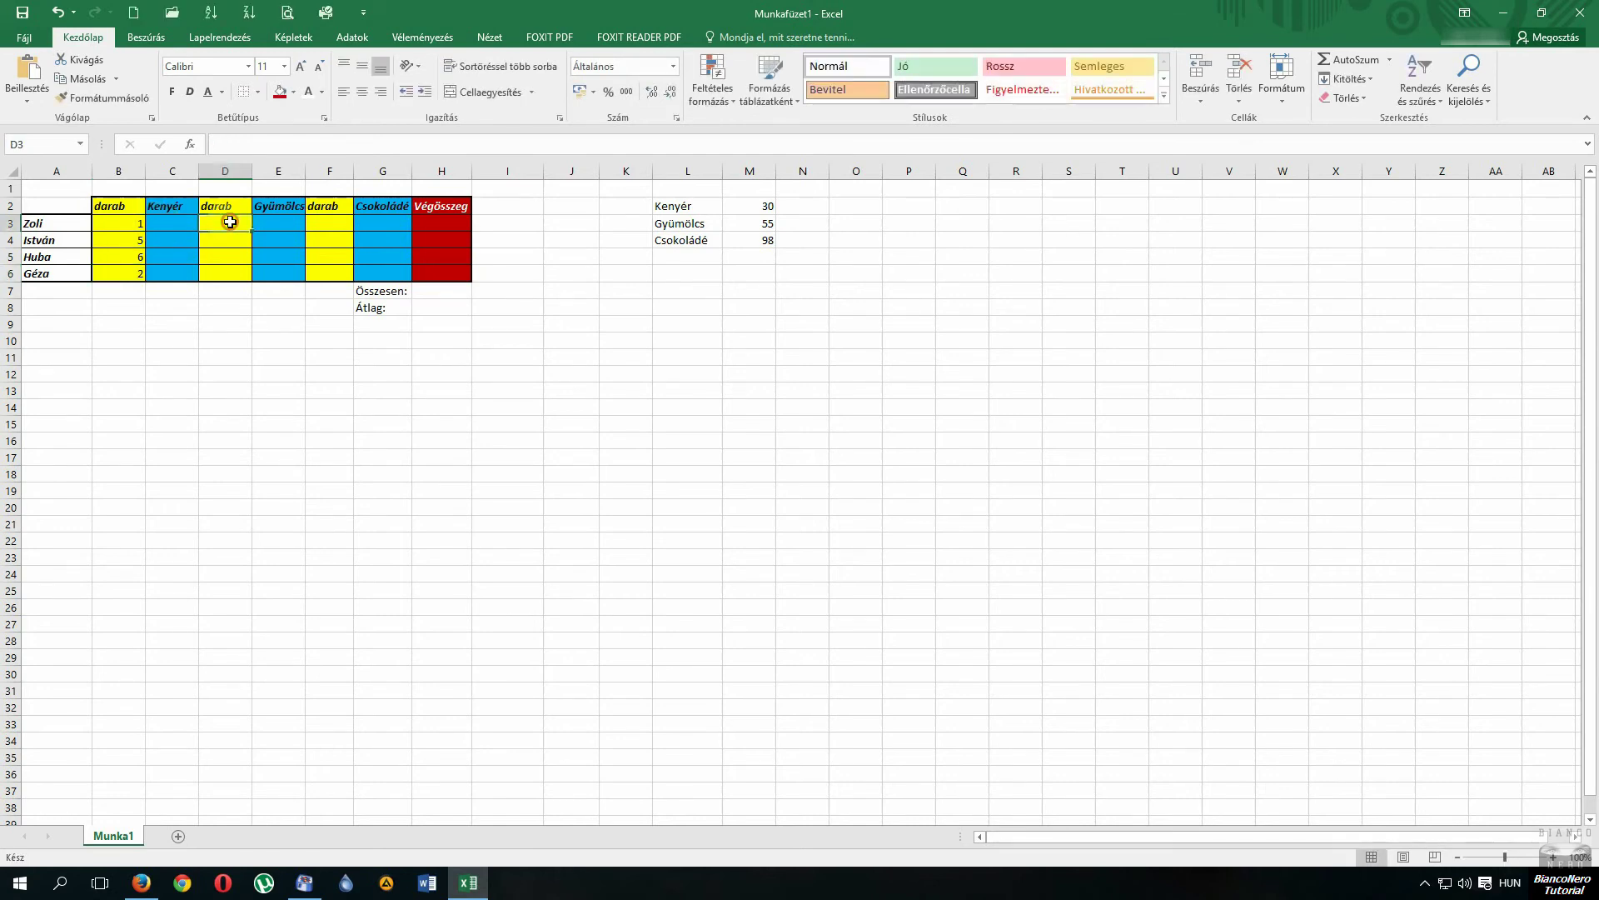
{"action": "type", "text": "0 5 69 8"}
{"action": "key", "text": "Up"}
{"action": "key", "text": "Up"}
{"action": "key", "text": "Up"}
{"action": "key", "text": "Up"}
{"action": "key", "text": "Right"}
{"action": "key", "text": "Right"}
{"action": "type", "text": "2 0 11 0"}
{"action": "key", "text": "ctrl+Return"}
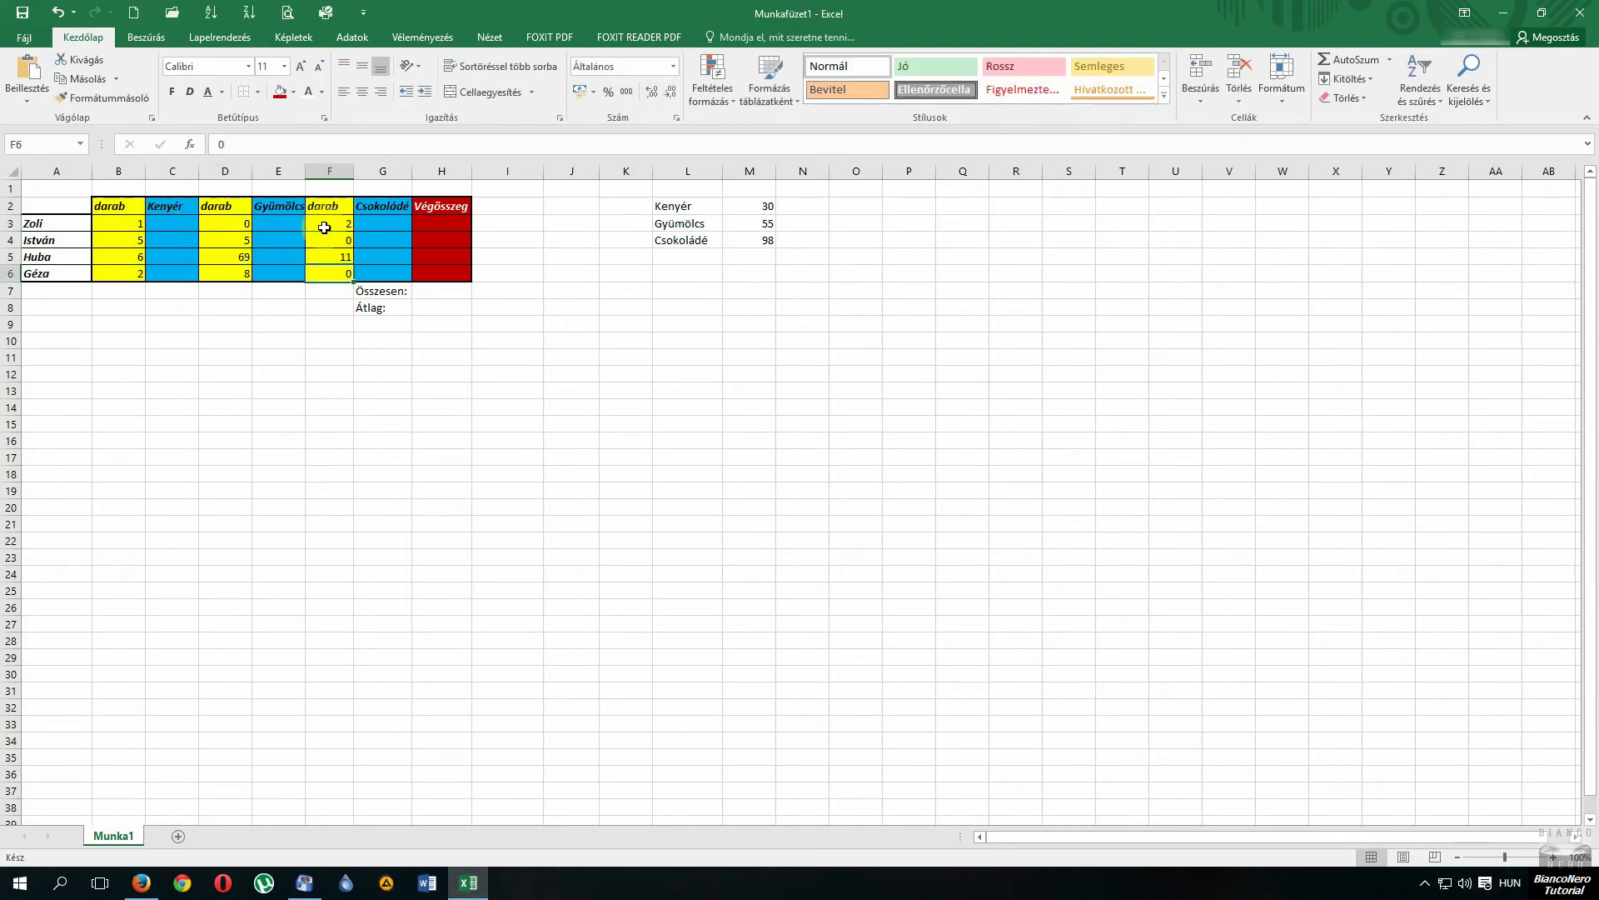
Step: Calculate the first Kenyér cost in C3 with the formula =B3*M2
{"action": "left_click", "coordinate": [171, 223]}
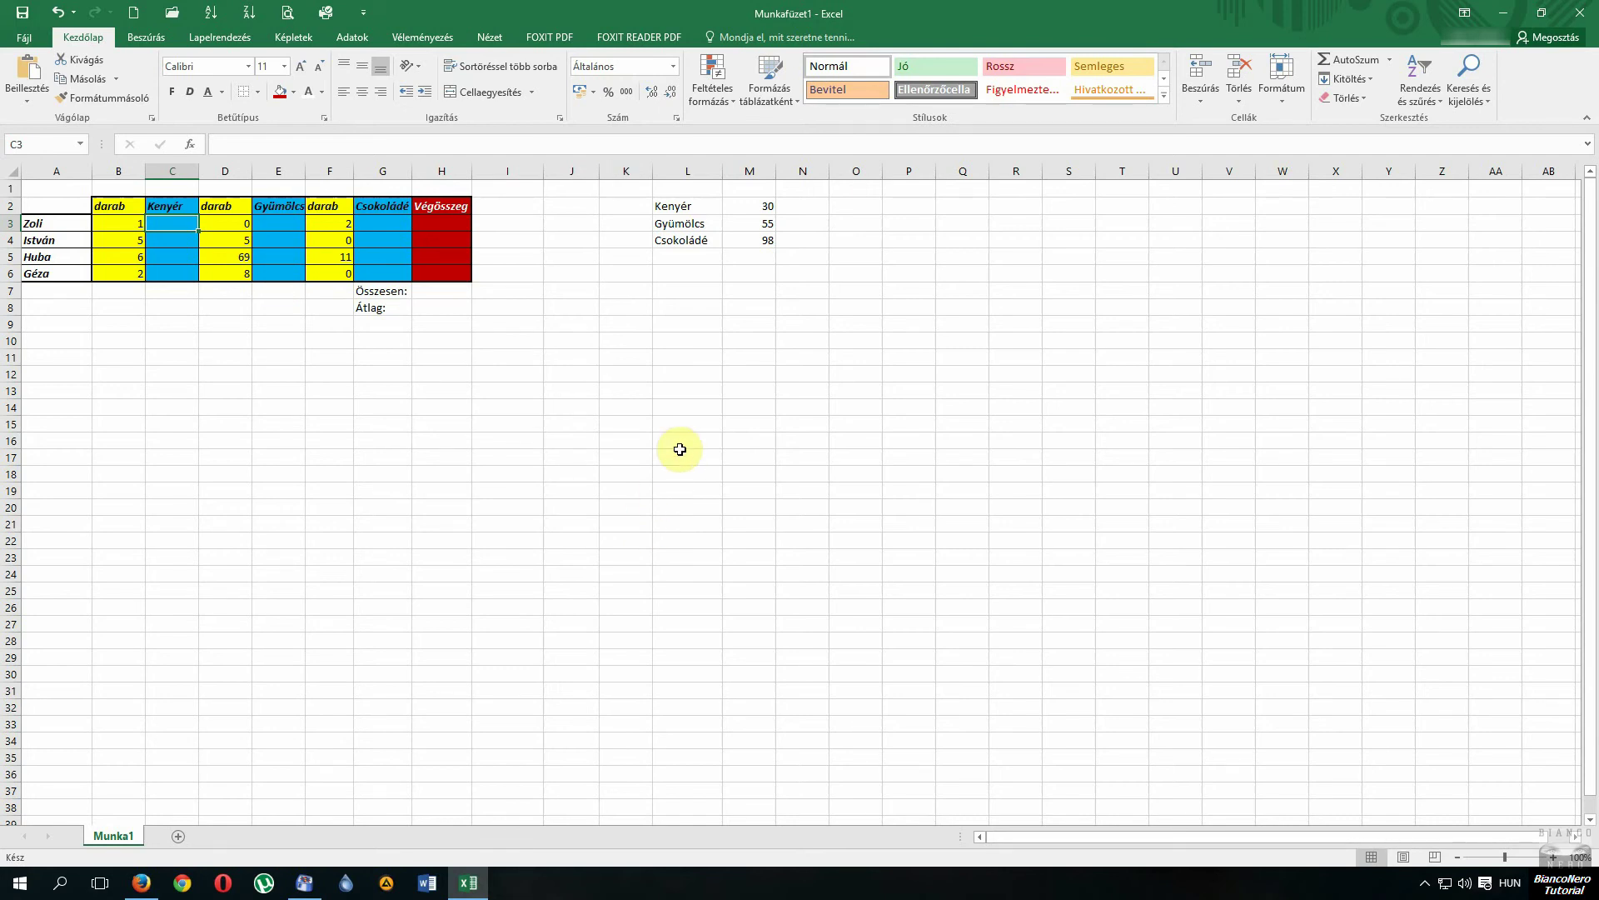
{"action": "type", "text": "7"}
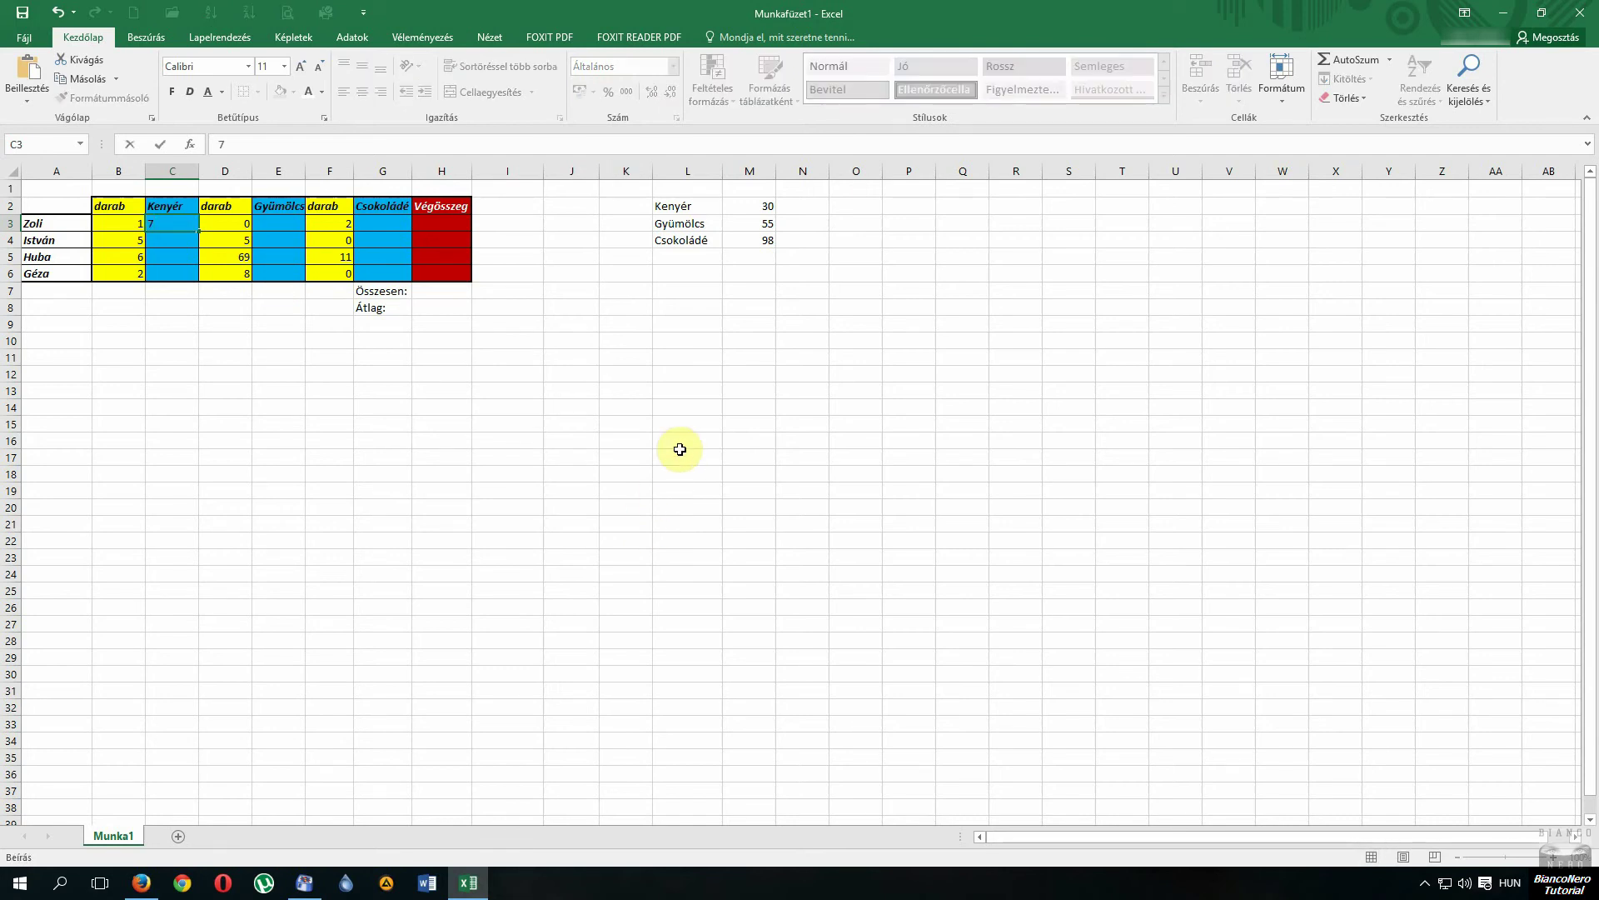
{"action": "key", "text": "BackSpace"}
{"action": "type", "text": "="}
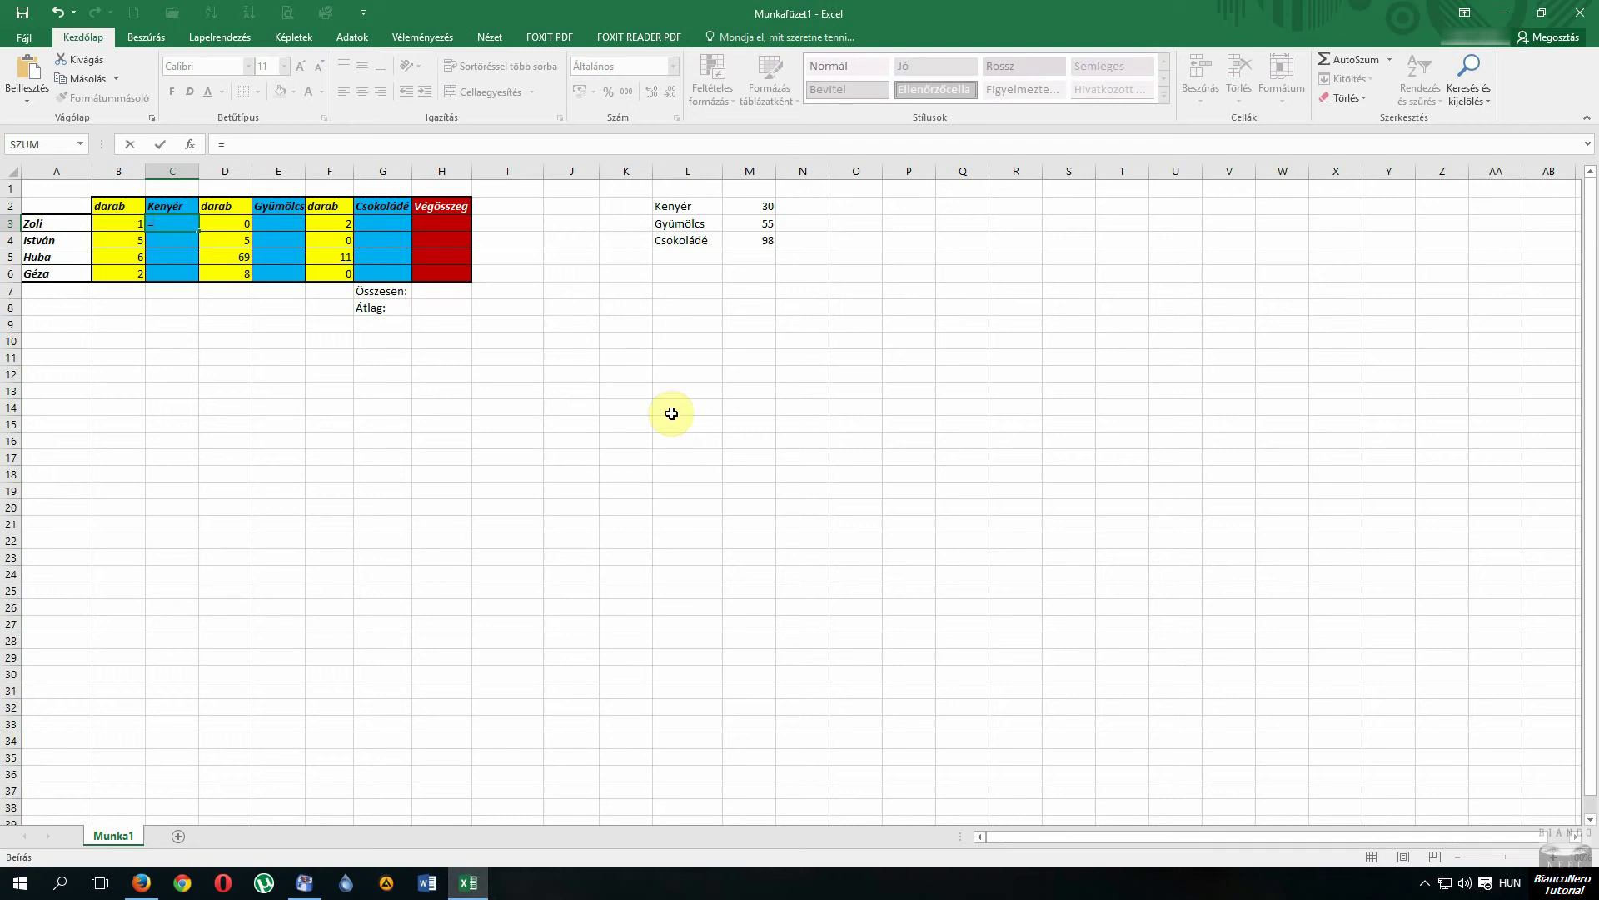
{"action": "left_click", "coordinate": [125, 225]}
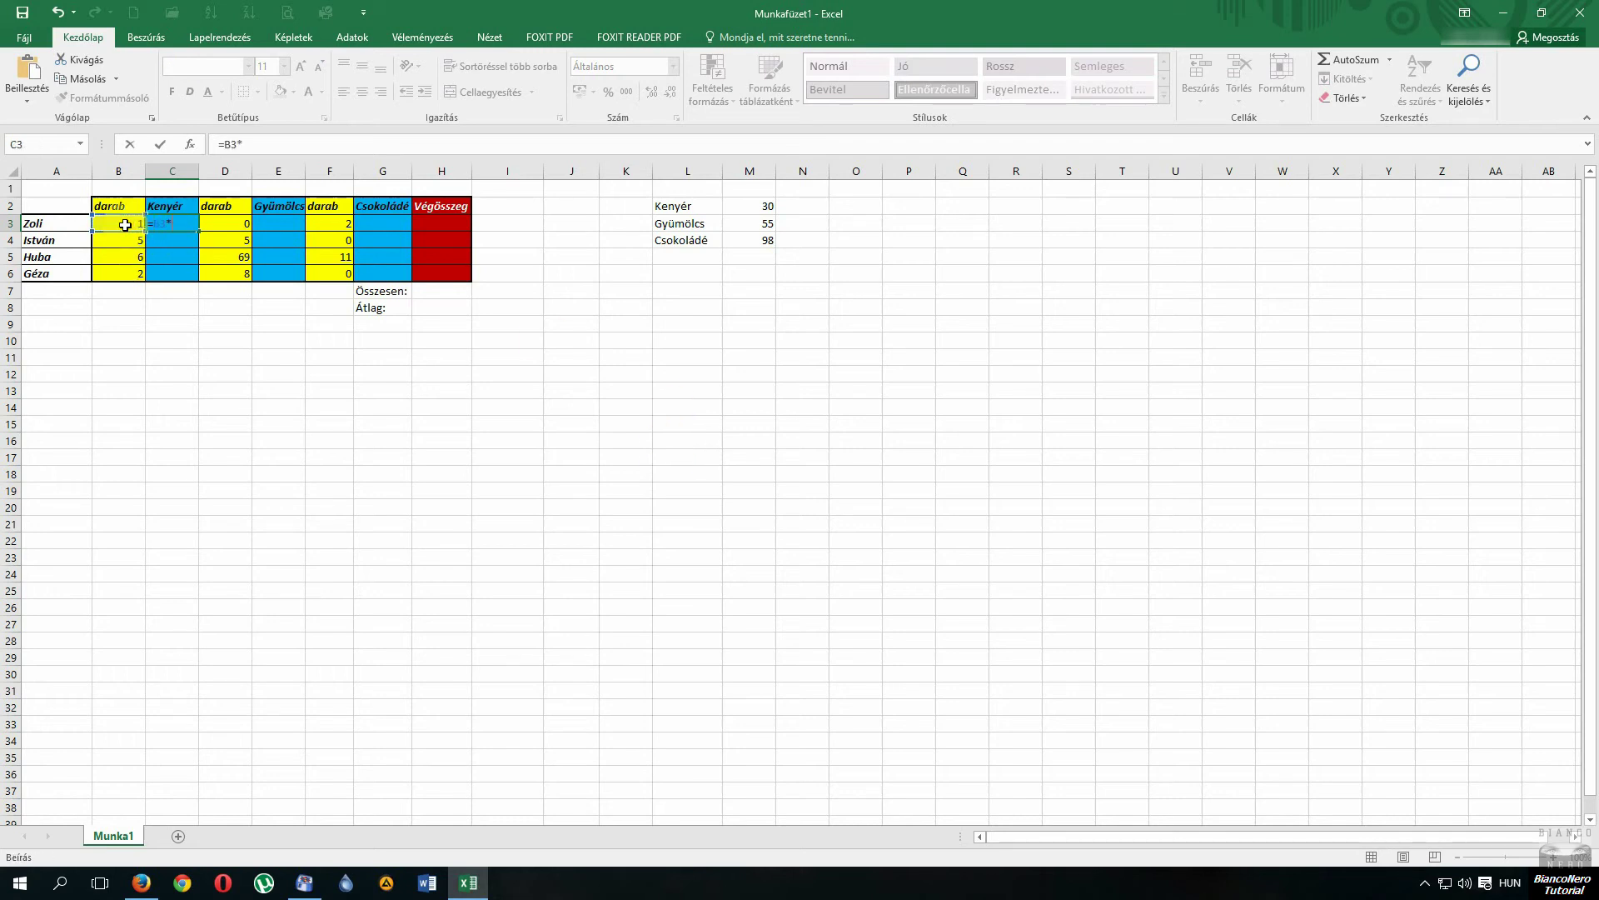
{"action": "left_click", "coordinate": [762, 206]}
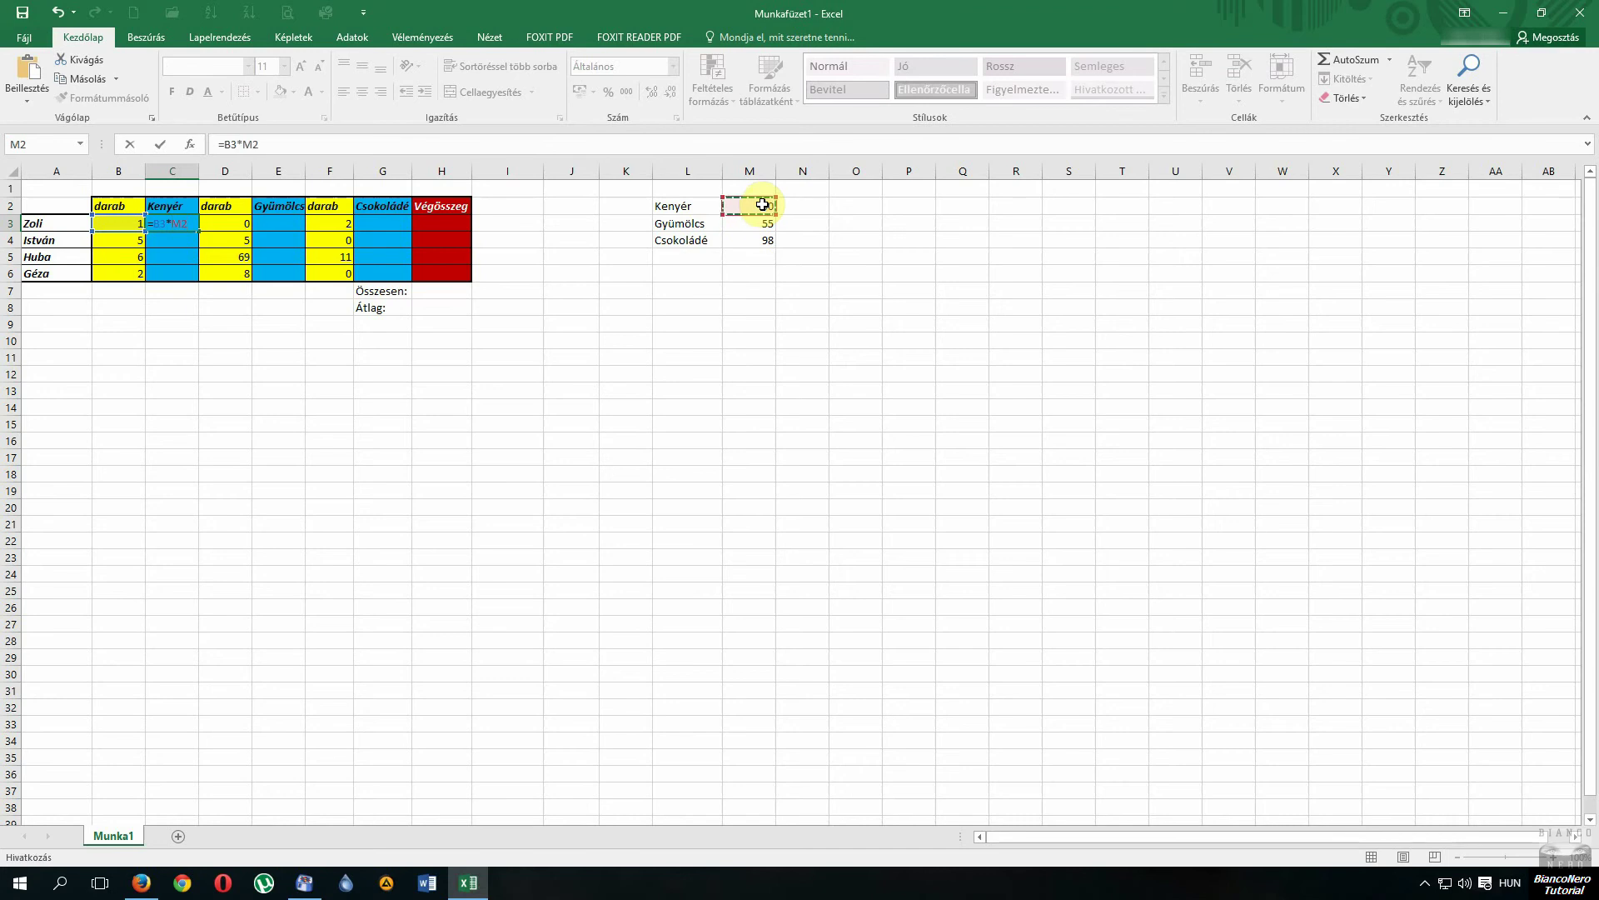
{"action": "key", "text": "Return"}
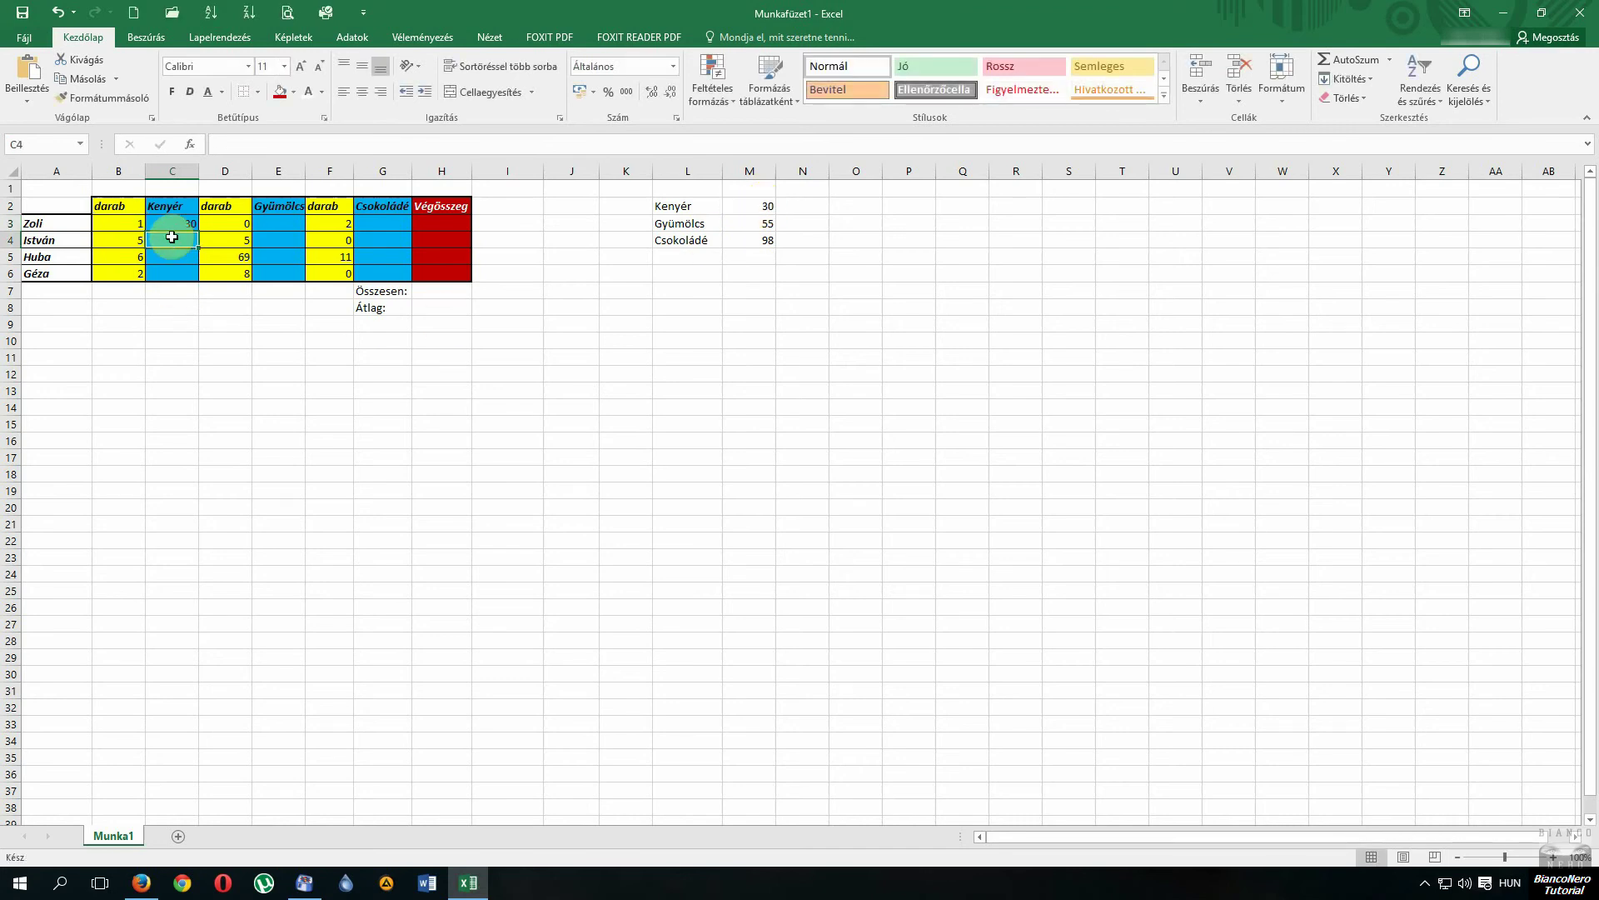
Step: Calculate the second Kenyér cost in C4 with the formula =M2*B4
{"action": "type", "text": "="}
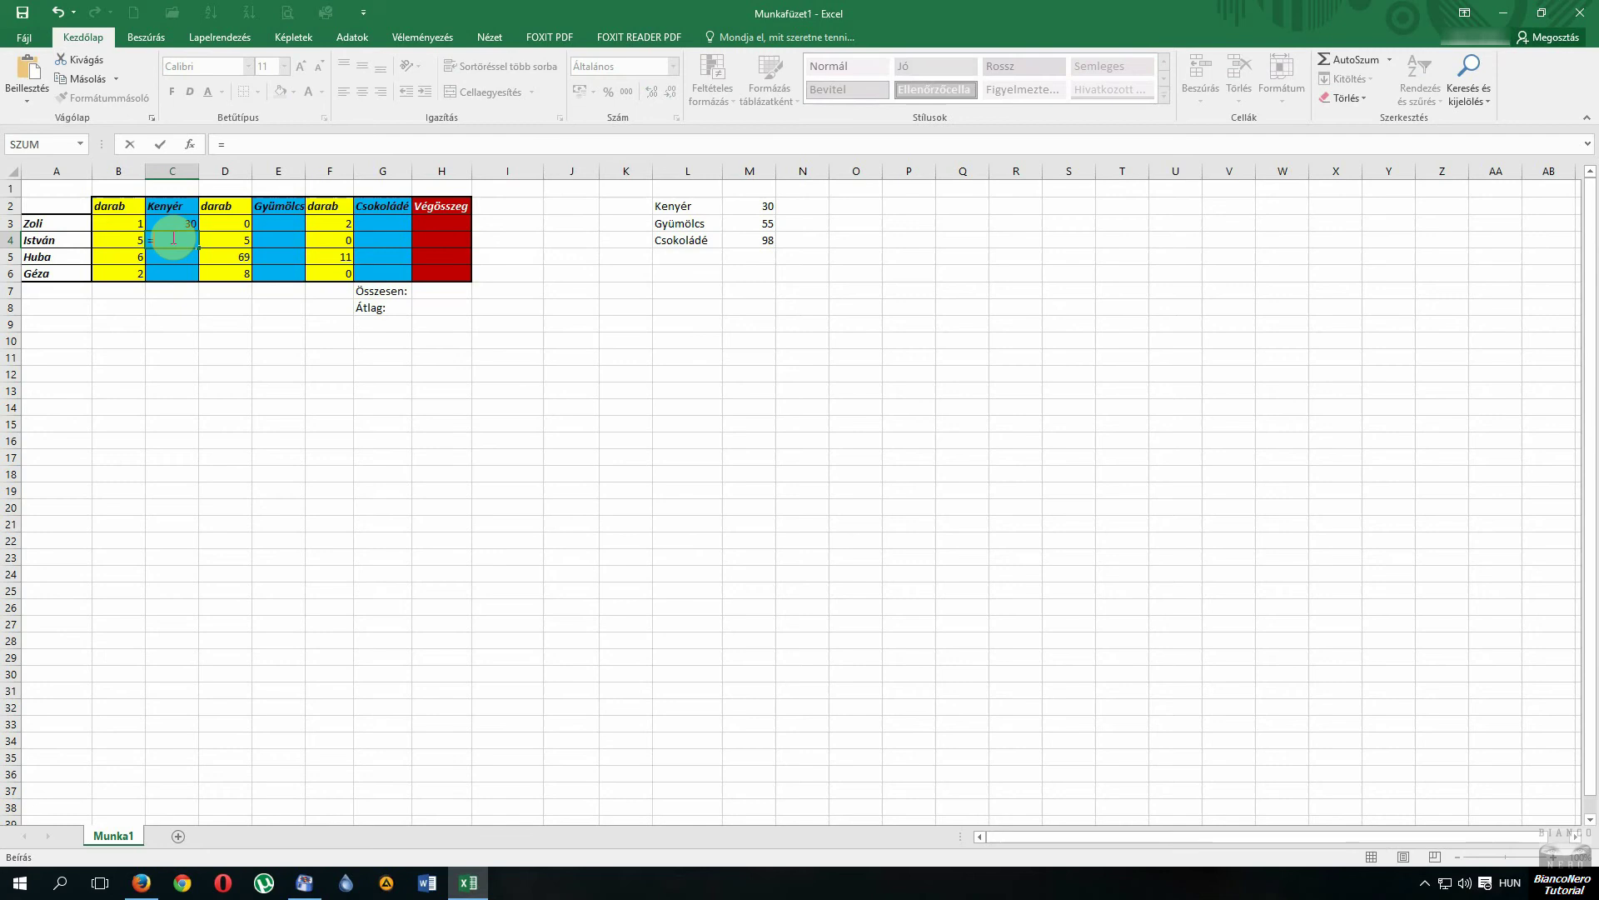
{"action": "left_click", "coordinate": [122, 239]}
{"action": "left_click", "coordinate": [764, 209]}
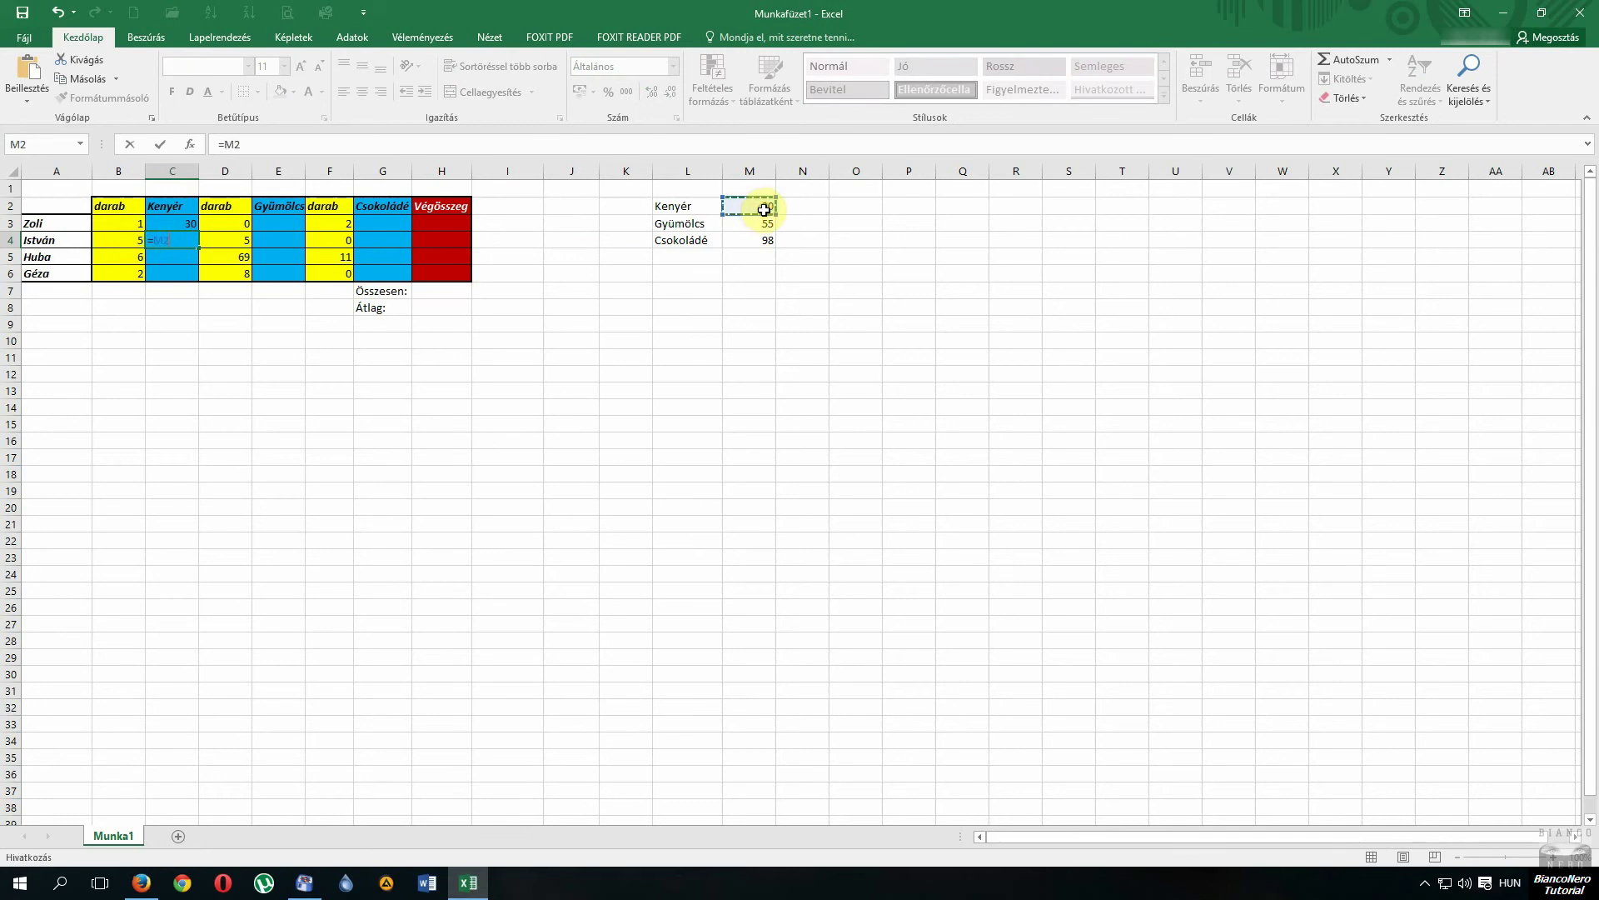
{"action": "key", "text": "Return"}
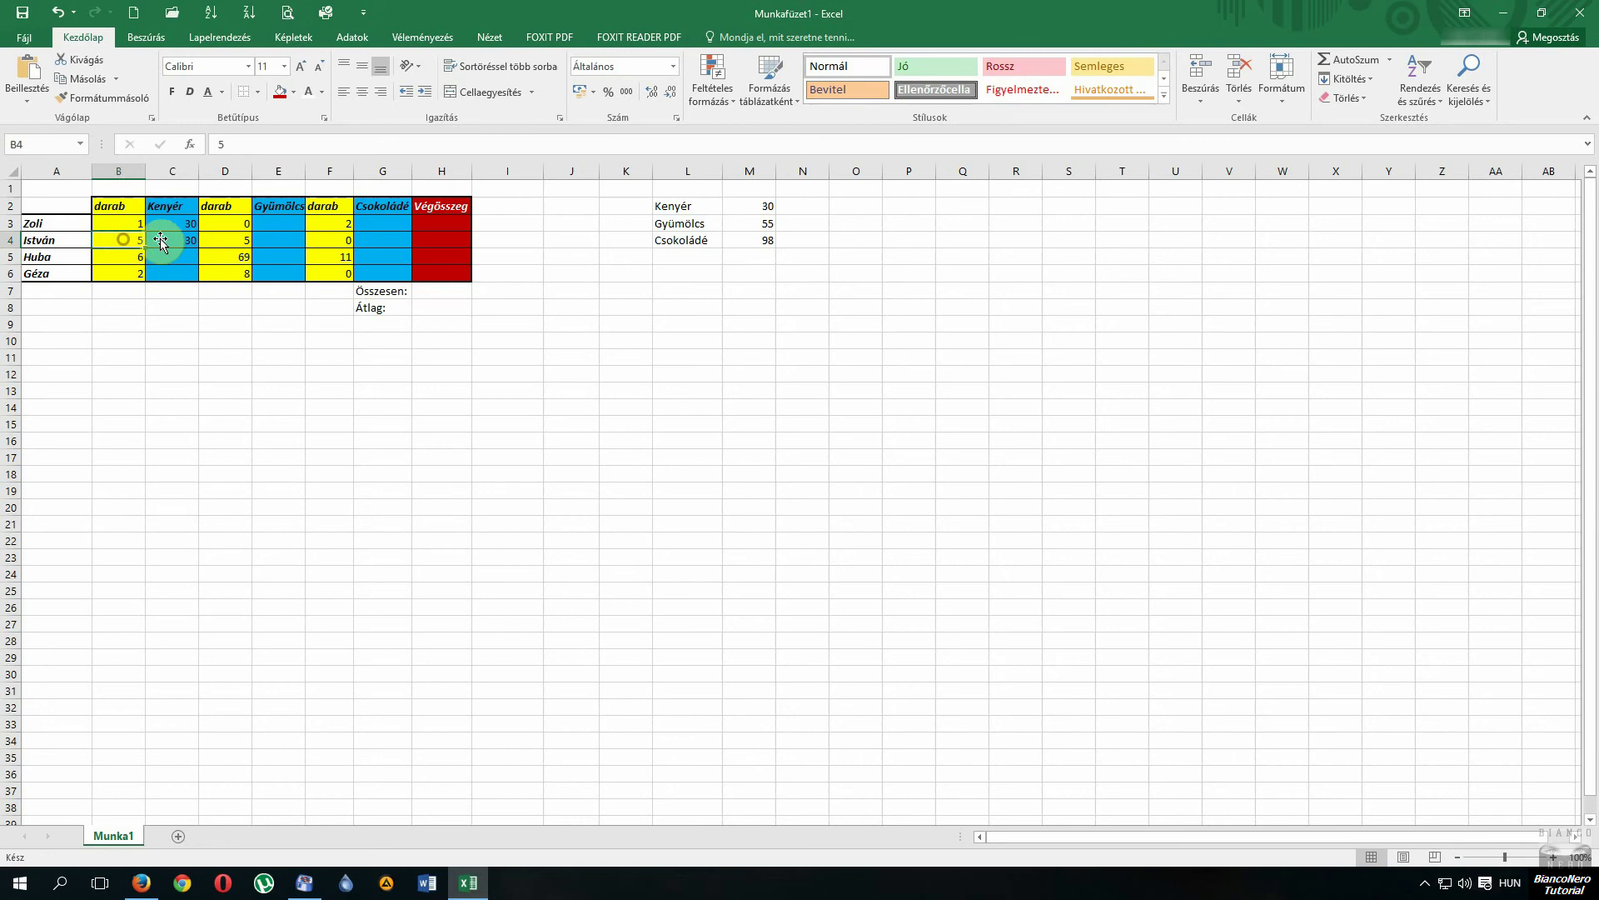
{"action": "left_click", "coordinate": [179, 239]}
{"action": "left_click", "coordinate": [193, 217]}
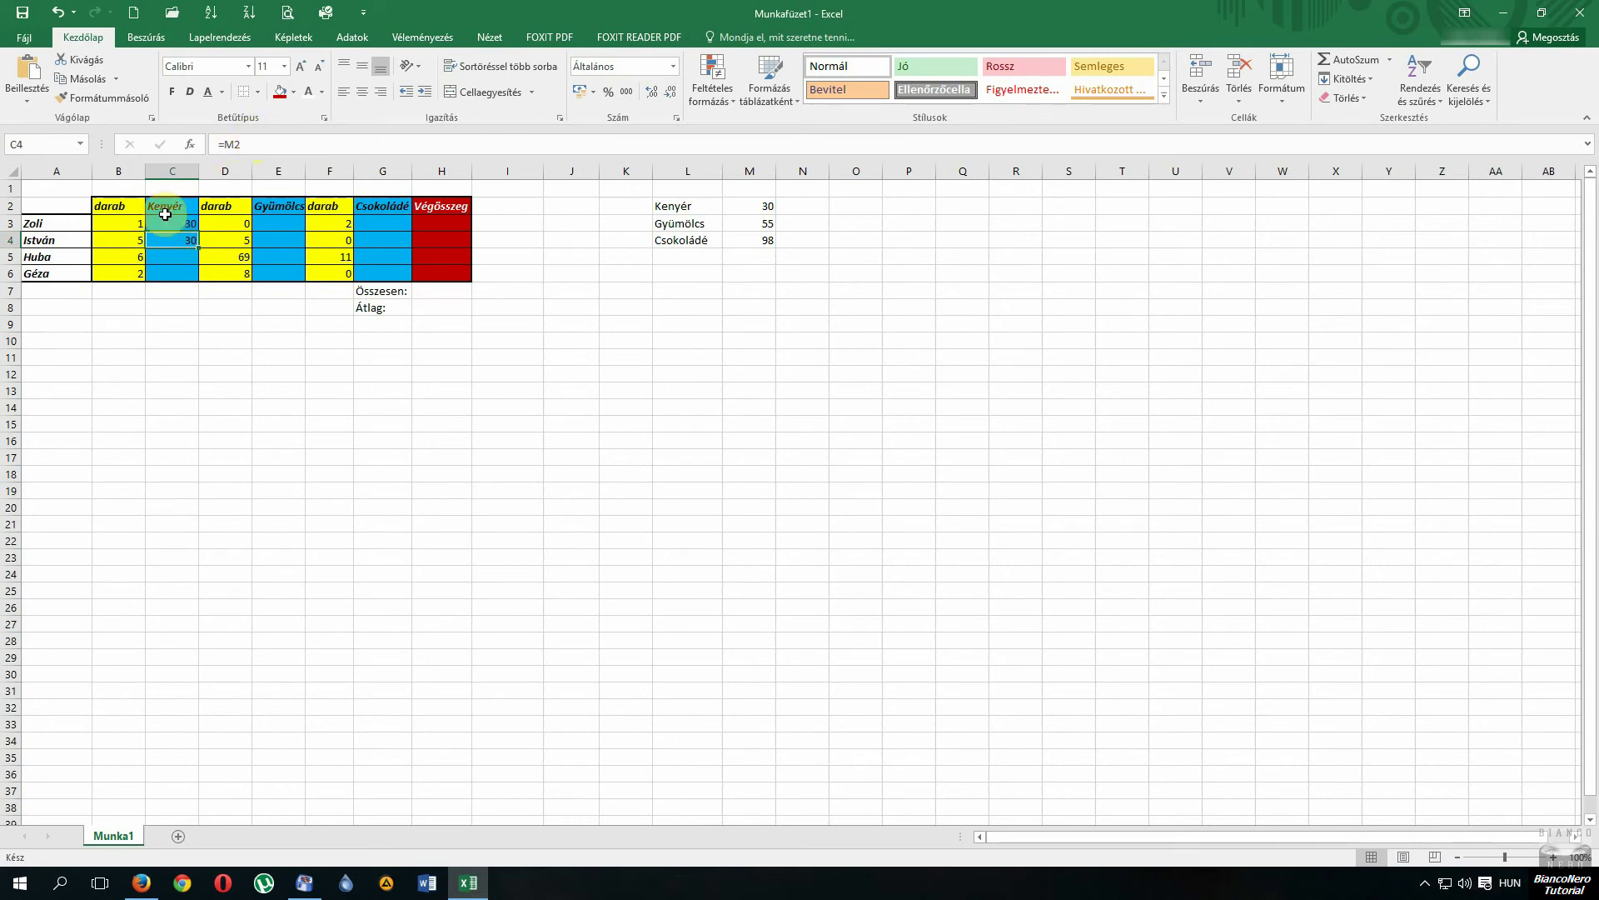
{"action": "left_click", "coordinate": [162, 243]}
{"action": "left_click", "coordinate": [255, 145]}
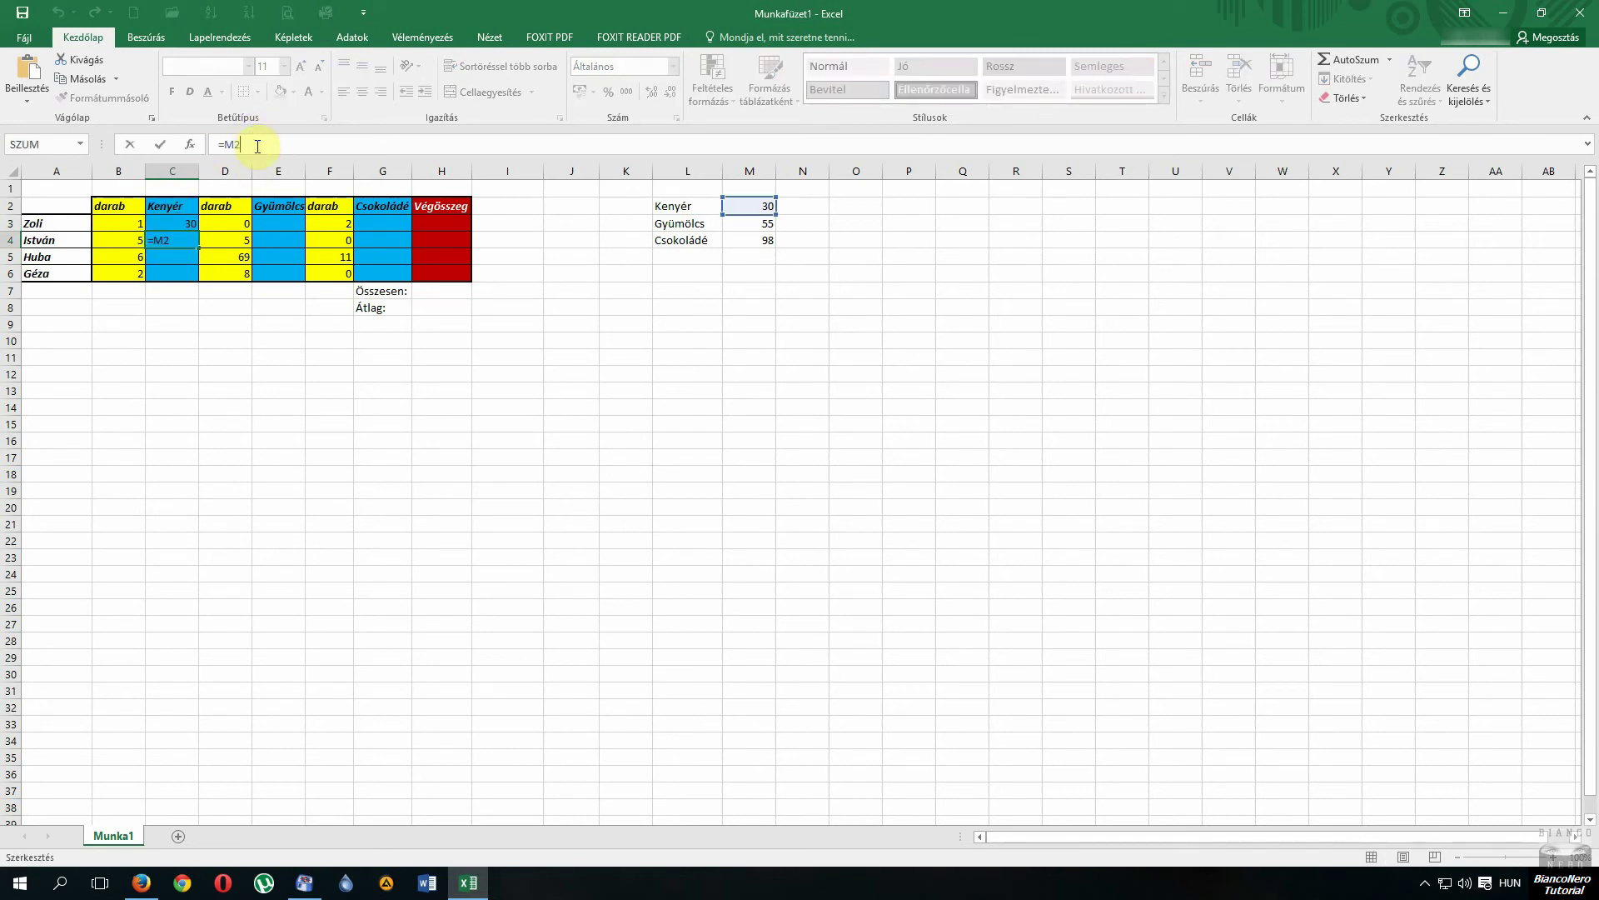
{"action": "type", "text": "*"}
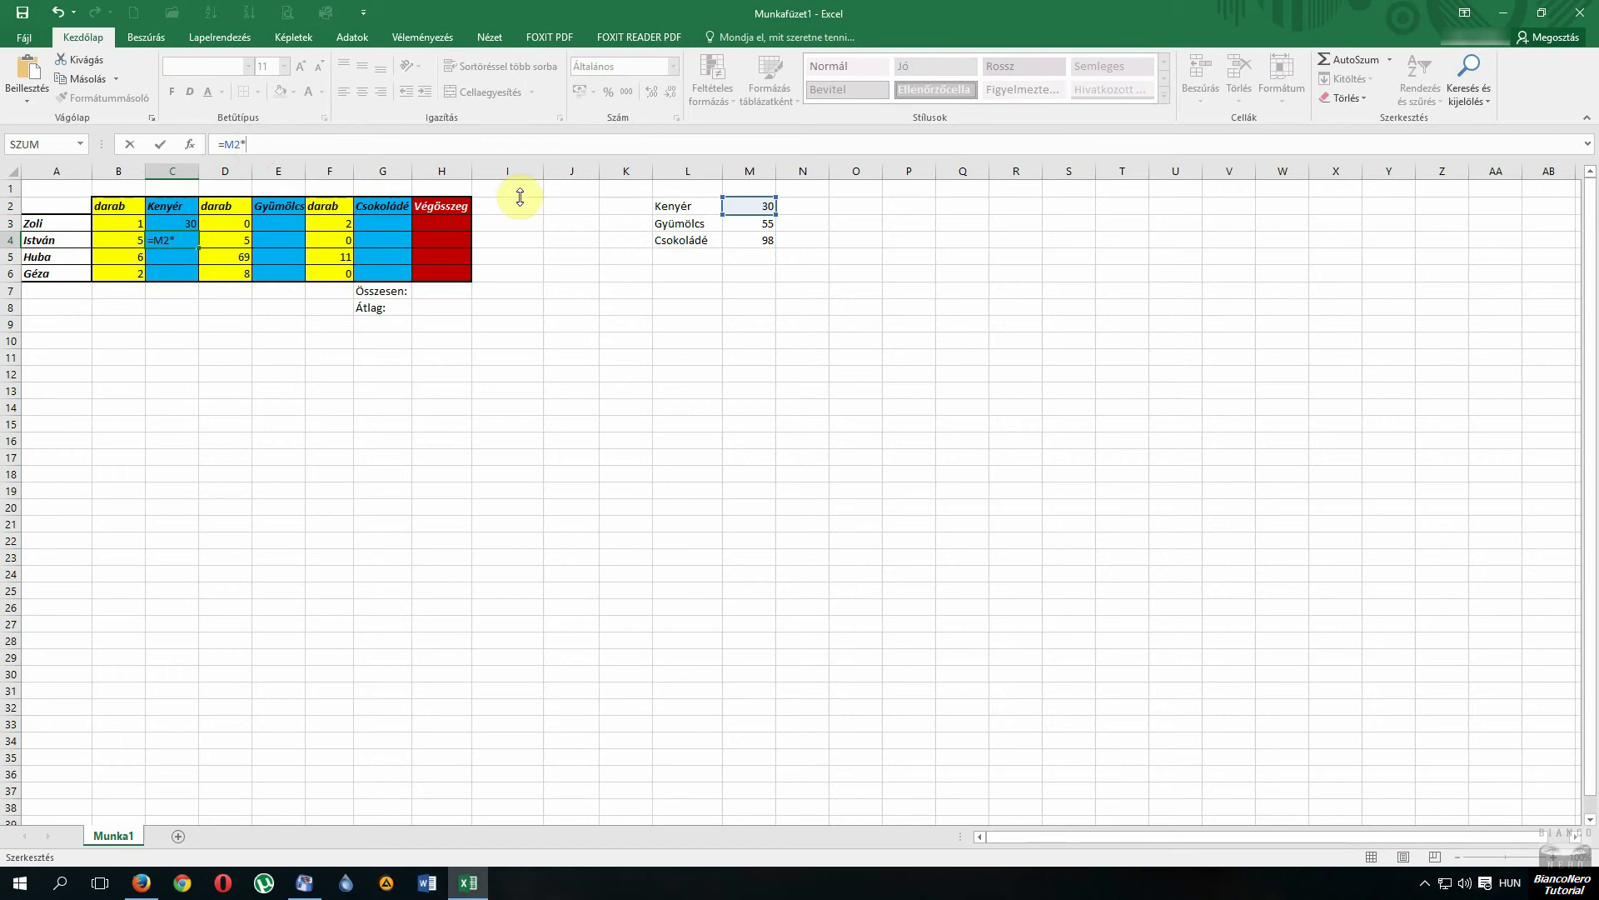
{"action": "left_click", "coordinate": [135, 240]}
{"action": "key", "text": "Return"}
Step: Calculate the third Kenyér cost in C5 with the formula =B5*M2
{"action": "type", "text": "="}
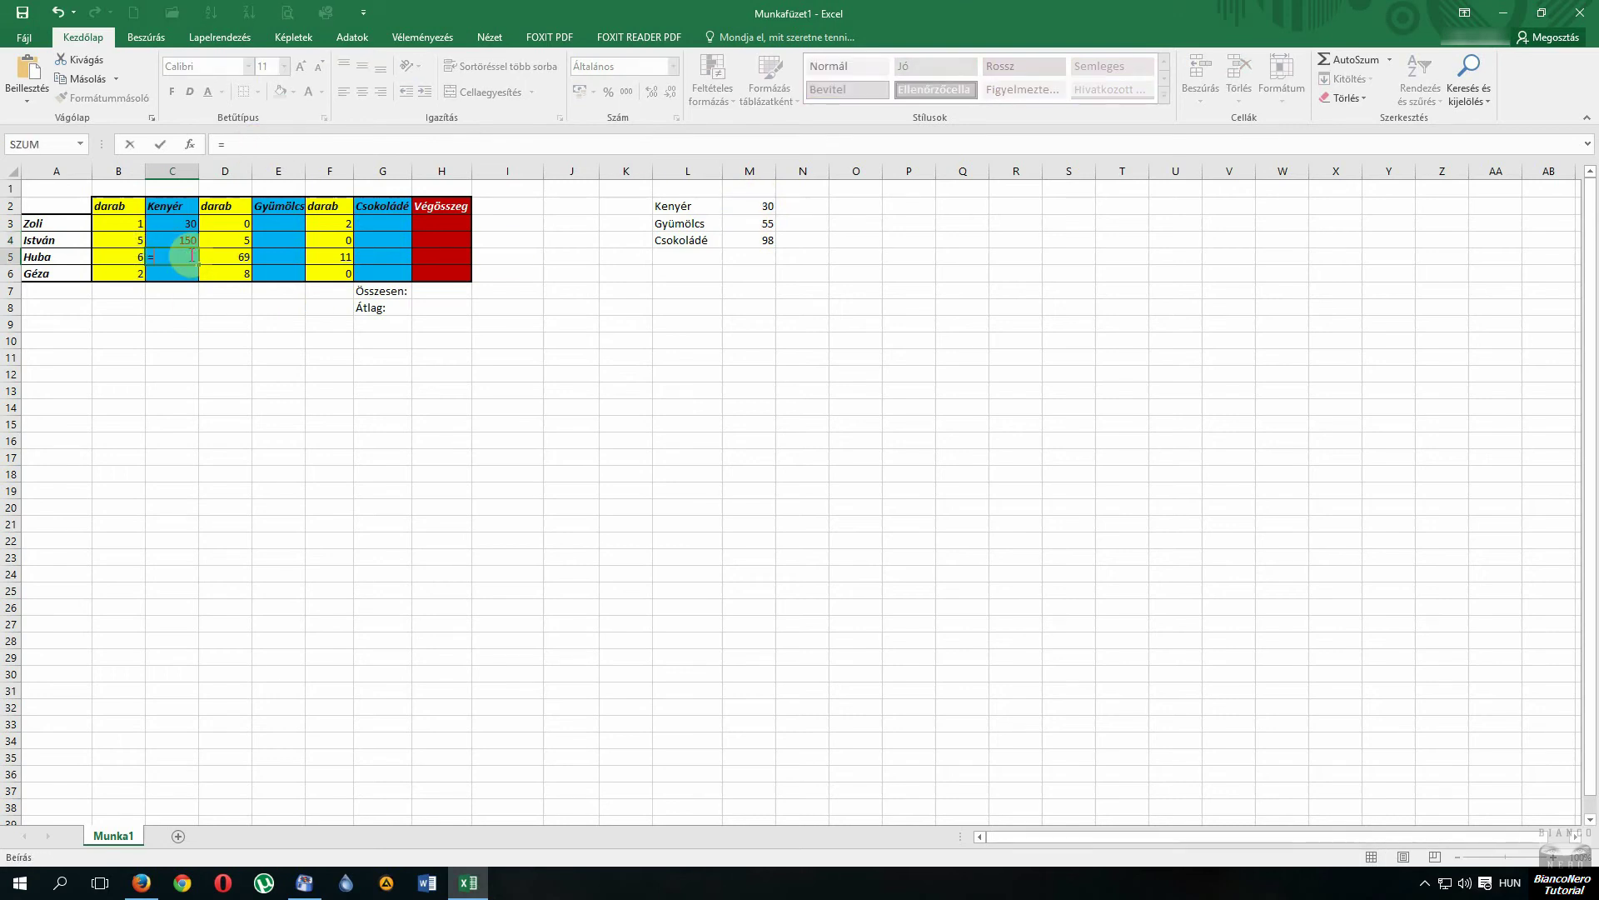
{"action": "left_click", "coordinate": [126, 262]}
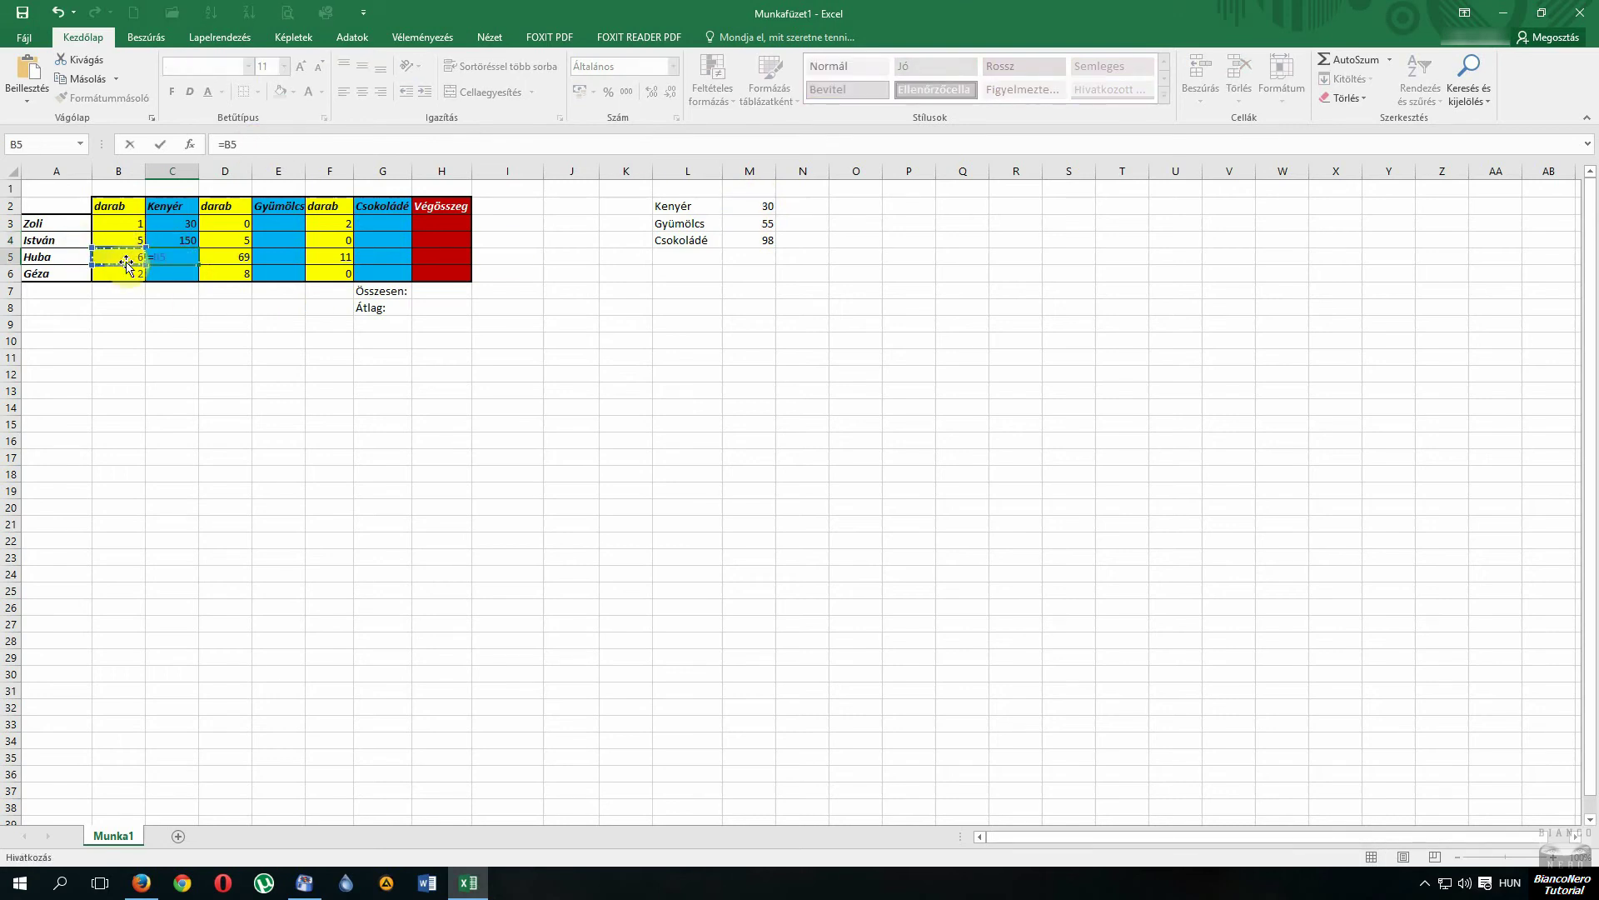
{"action": "type", "text": "*"}
{"action": "left_click", "coordinate": [744, 207]}
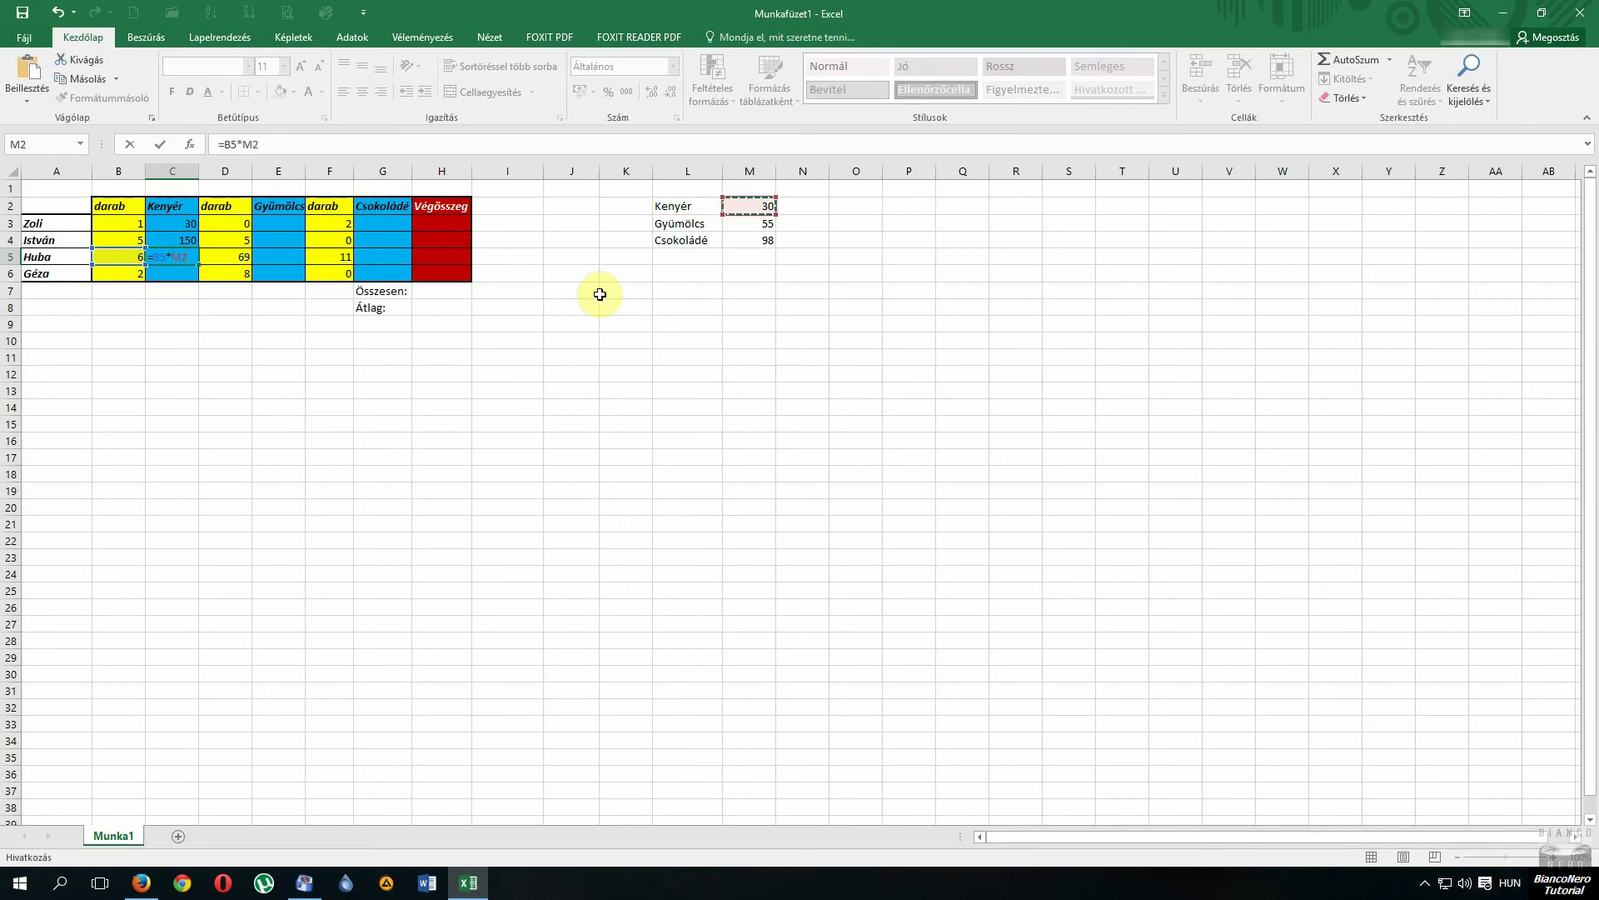
{"action": "key", "text": "Return"}
Step: Calculate the fourth Kenyér cost in C6 with the formula =B6*M2
{"action": "type", "text": "="}
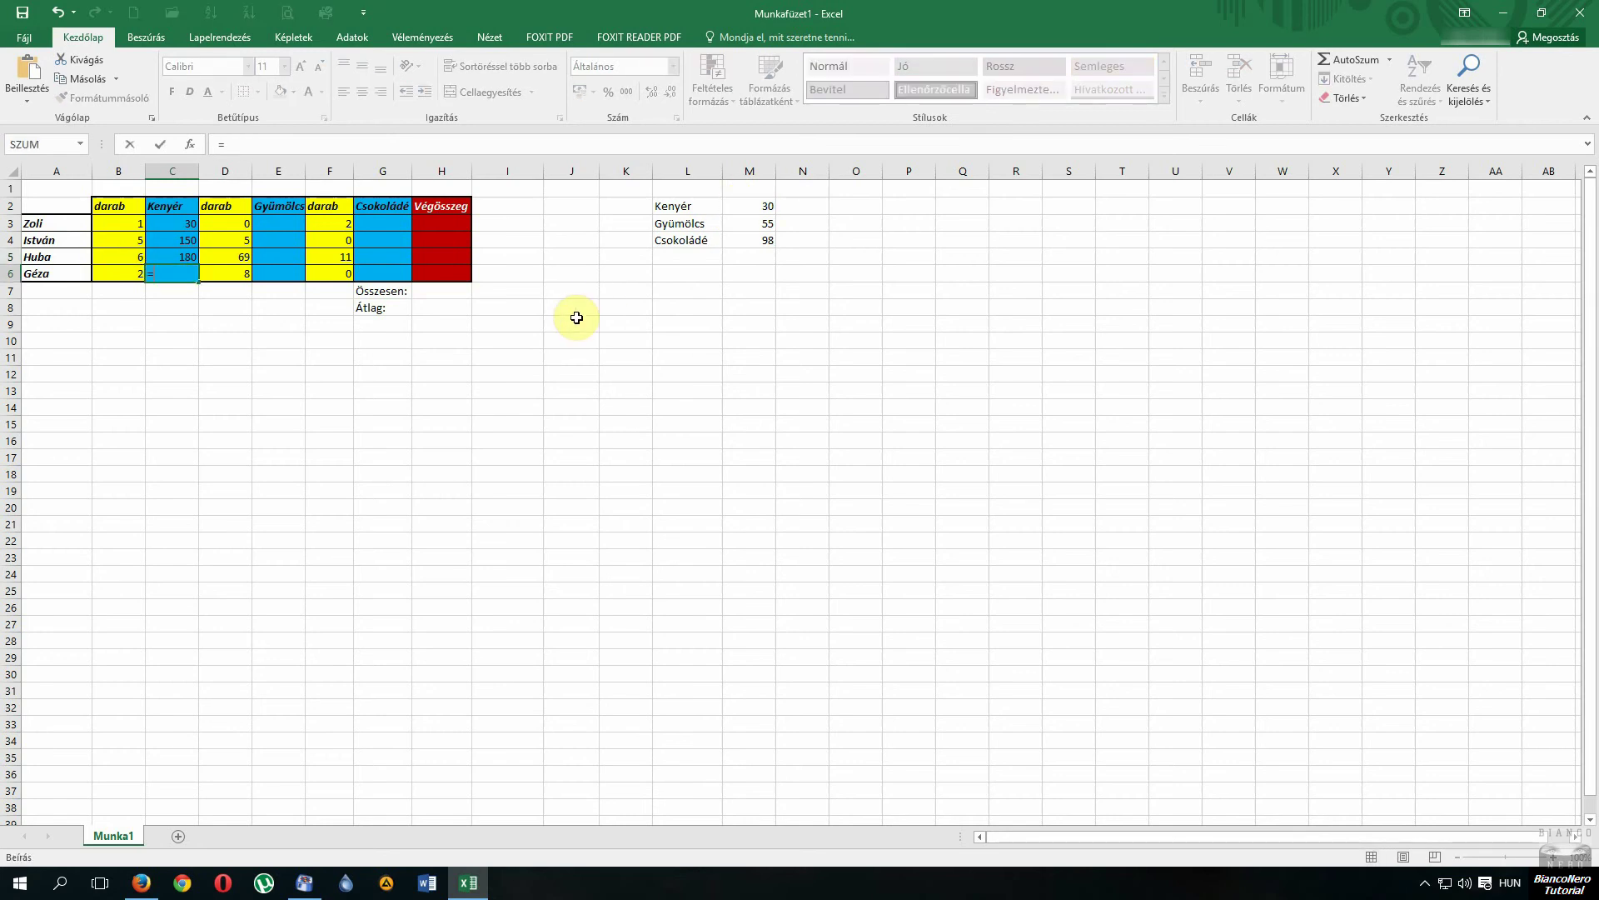
{"action": "left_click", "coordinate": [129, 273]}
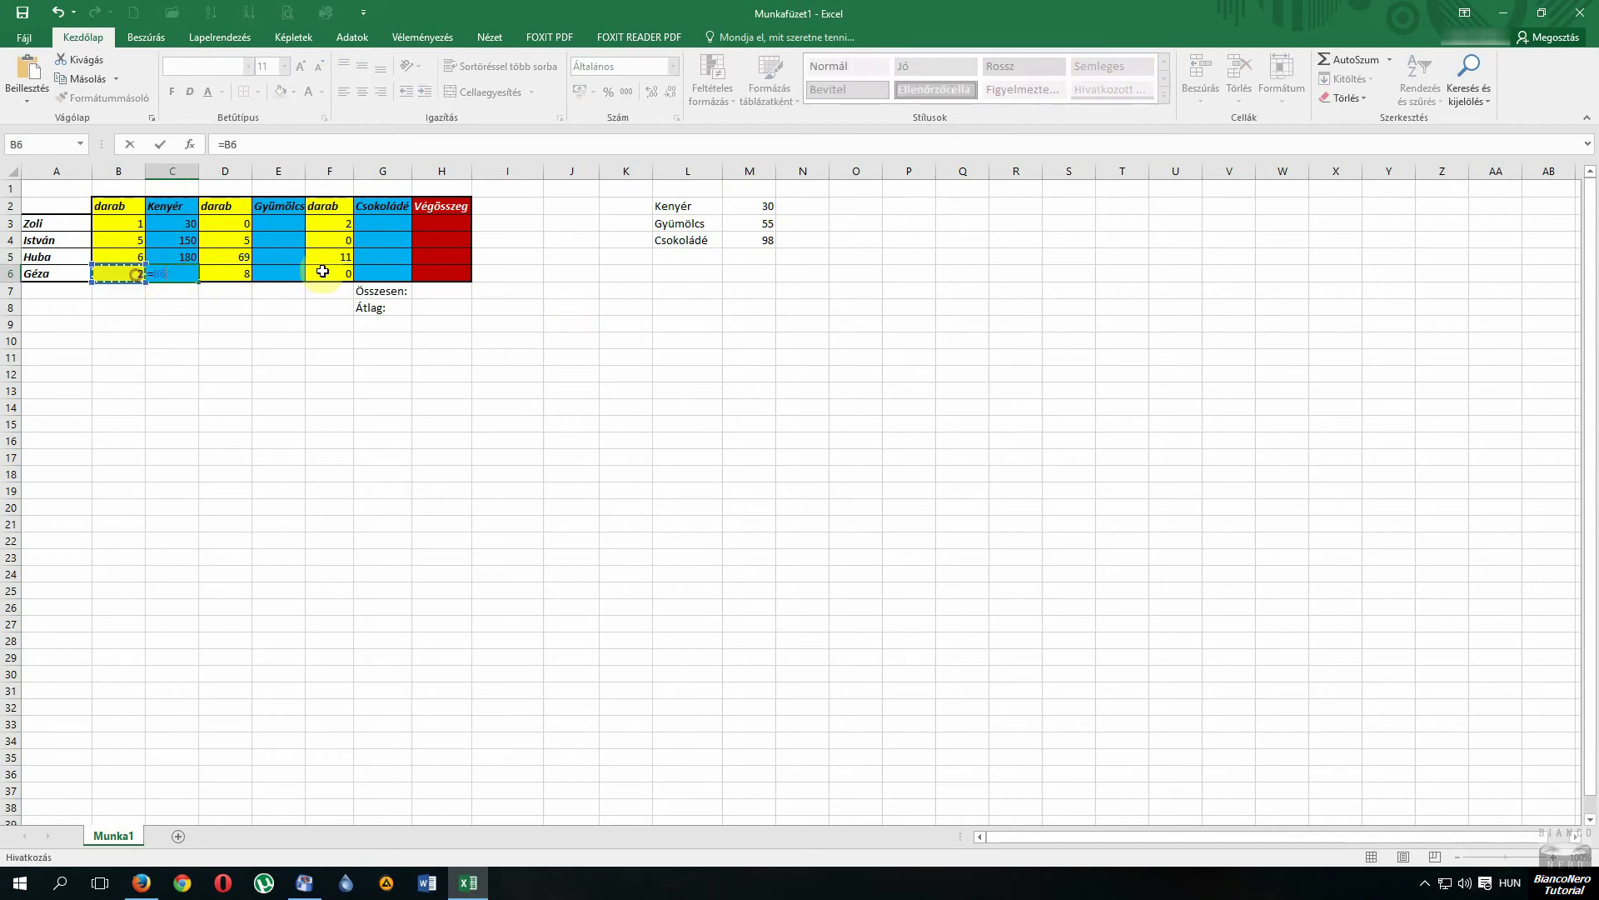
{"action": "type", "text": "*"}
{"action": "left_click", "coordinate": [750, 205]}
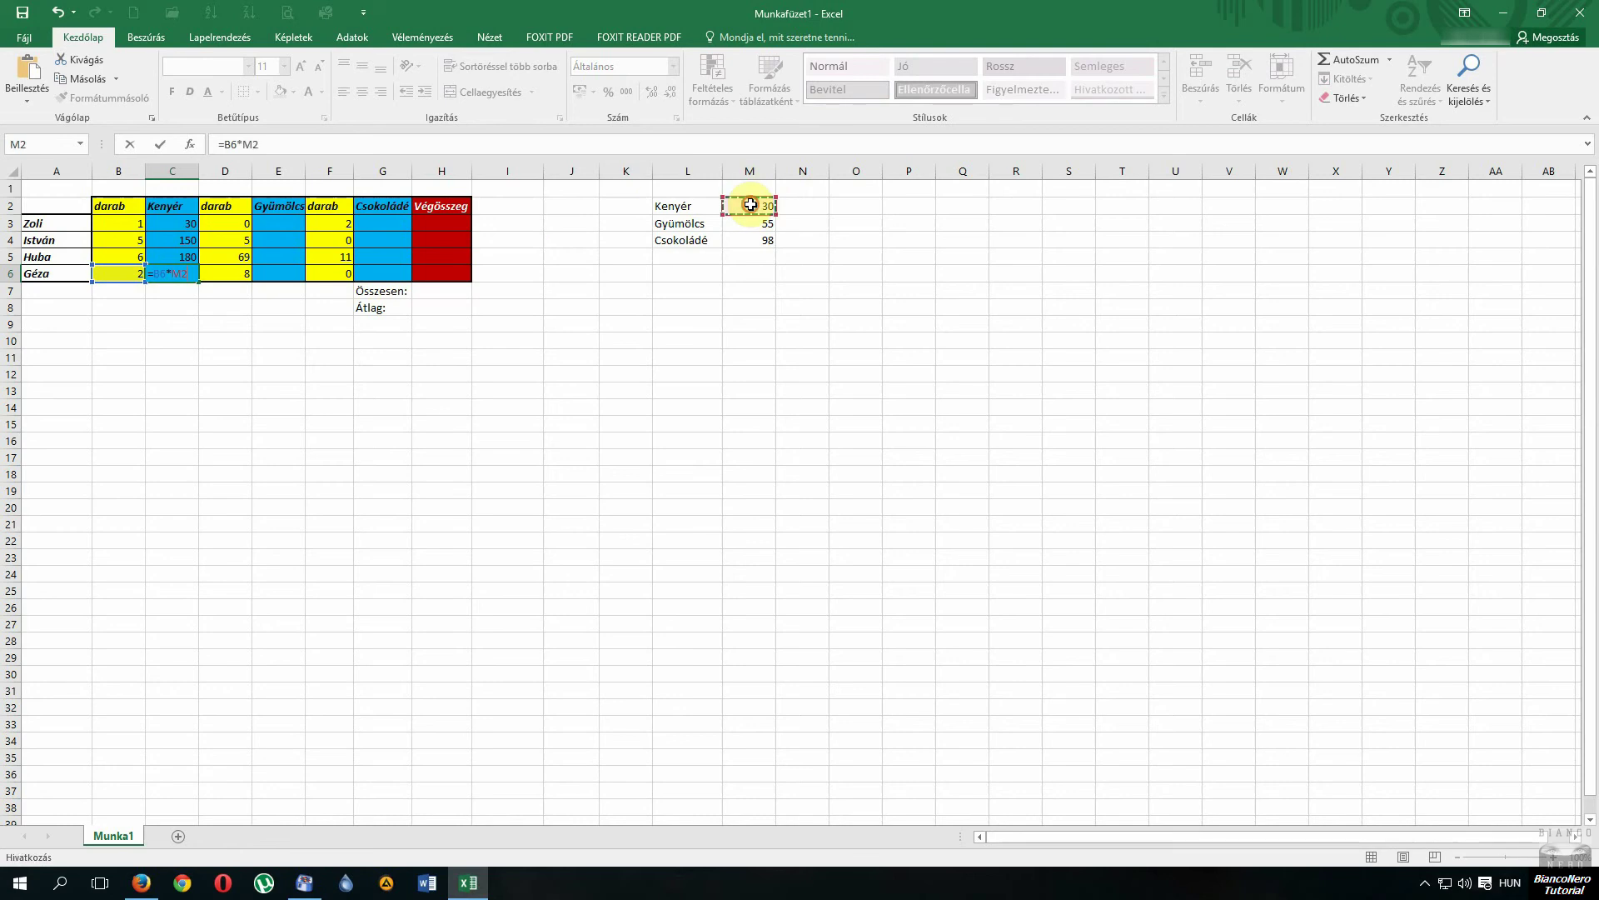
{"action": "key", "text": "Return"}
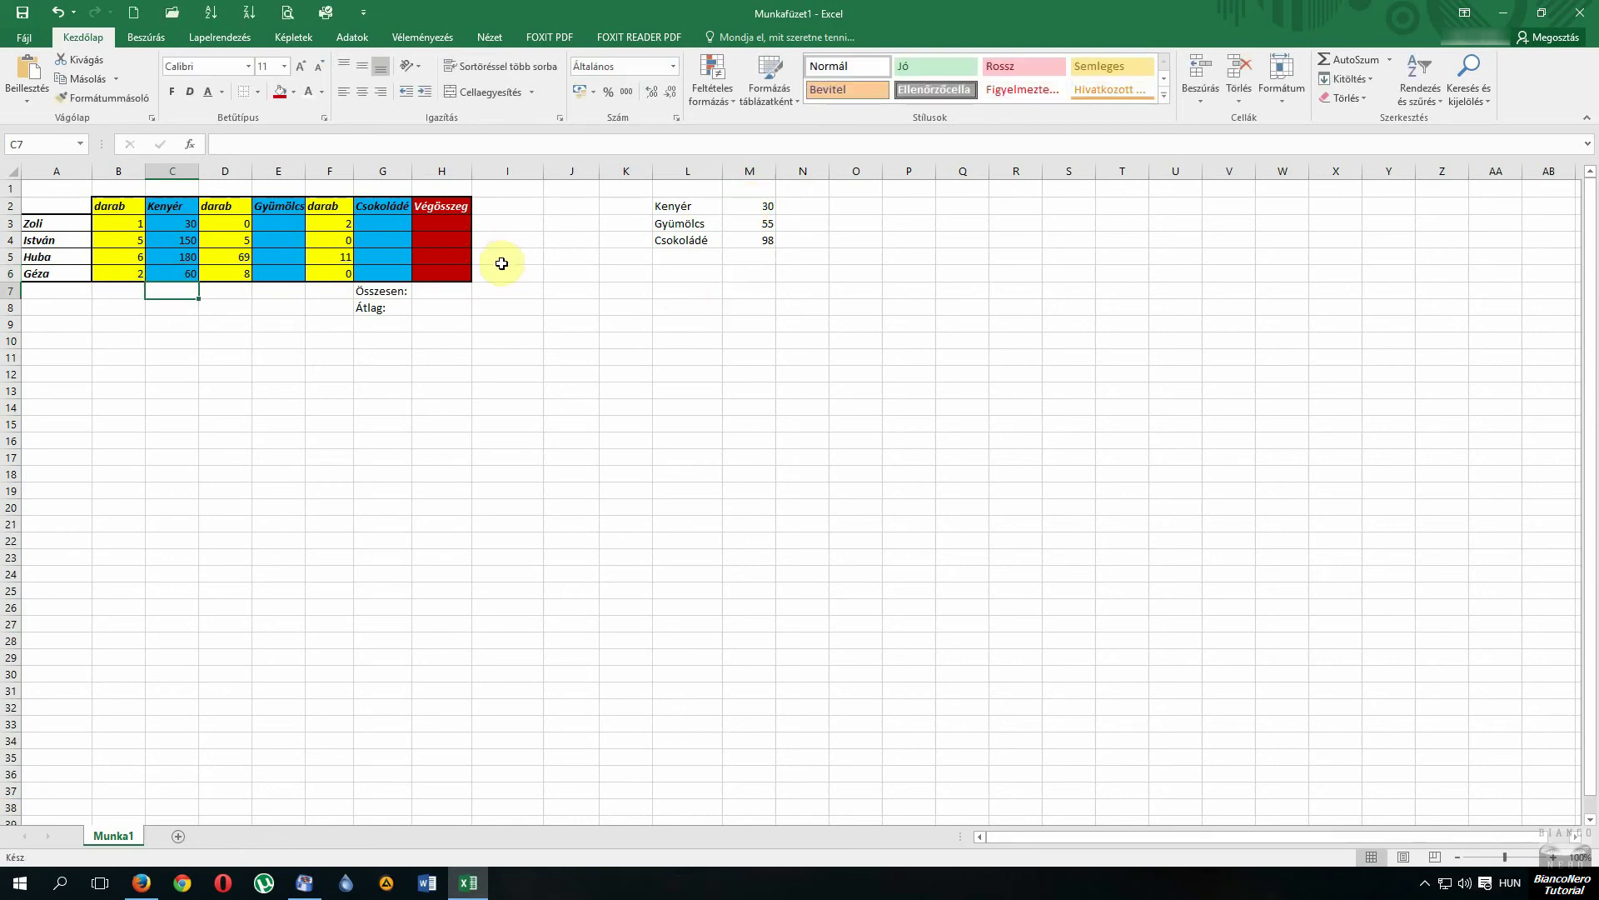
Step: Enter the formula =D3*M2 in Gyümölcs cell E3, fill it down to E6, and check the references in E4
{"action": "left_click", "coordinate": [281, 225]}
{"action": "type", "text": "=D3*"}
{"action": "left_click", "coordinate": [750, 206]}
{"action": "key", "text": "Return"}
{"action": "left_click_drag", "start_coordinate": [305, 232], "coordinate": [304, 281]}
{"action": "double_click", "coordinate": [279, 241]}
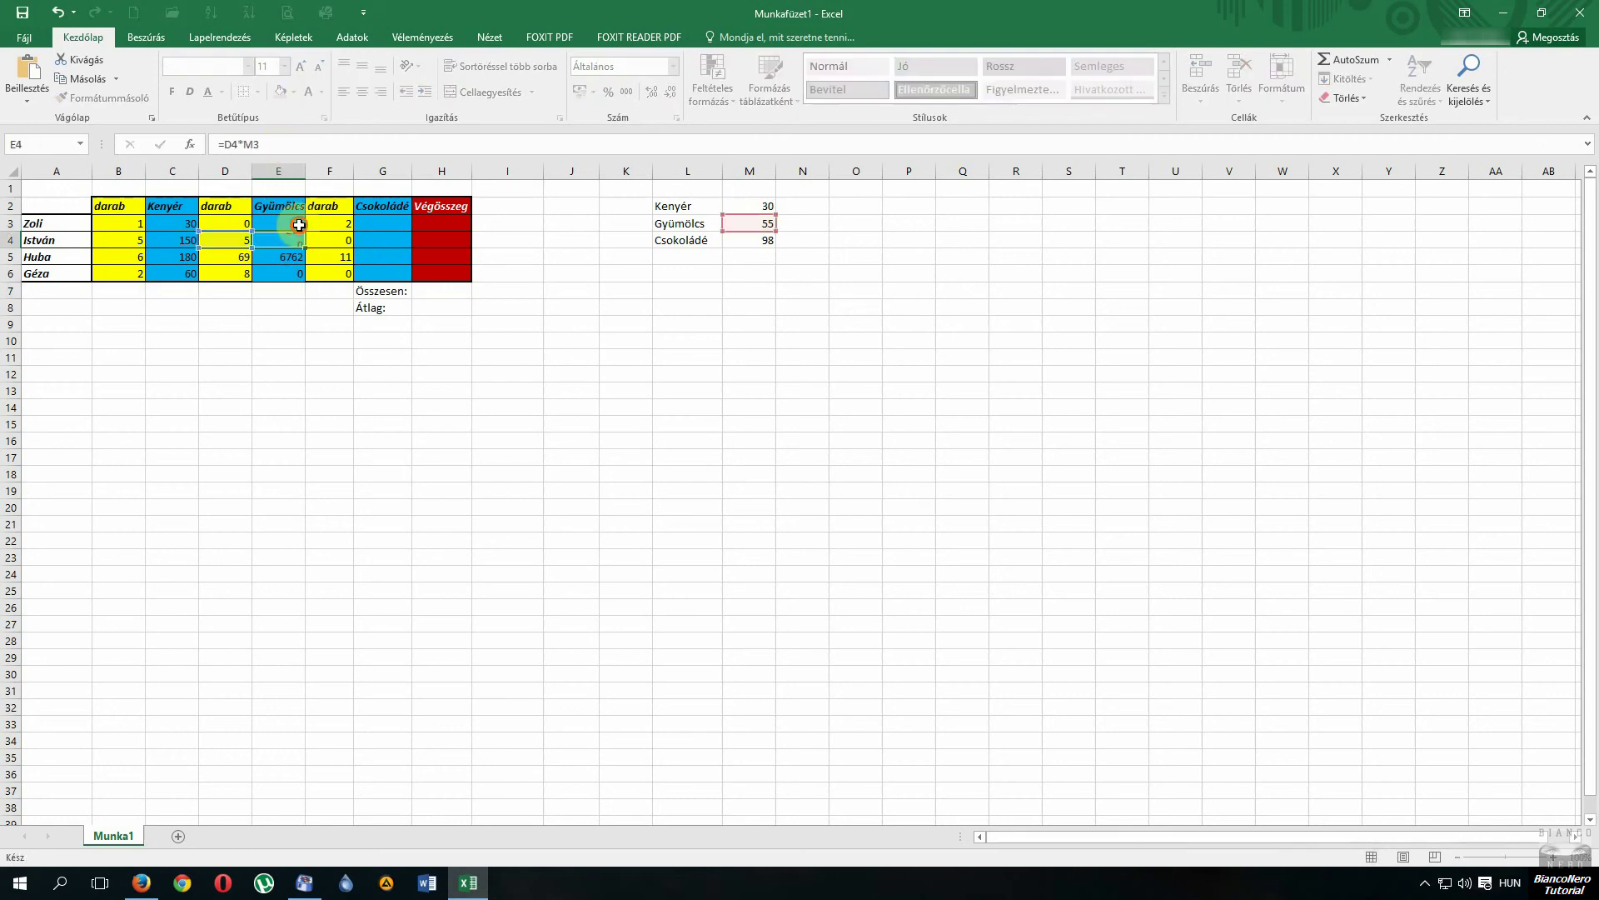
{"action": "key", "text": "Return"}
Step: Correct the copied Gyümölcs formulas in E5 and E6, using =D5*M3 in E5
{"action": "left_click", "coordinate": [269, 150]}
{"action": "key", "text": "BackSpace"}
{"action": "type", "text": "3"}
{"action": "key", "text": "ctrl+Return"}
{"action": "left_click", "coordinate": [245, 257]}
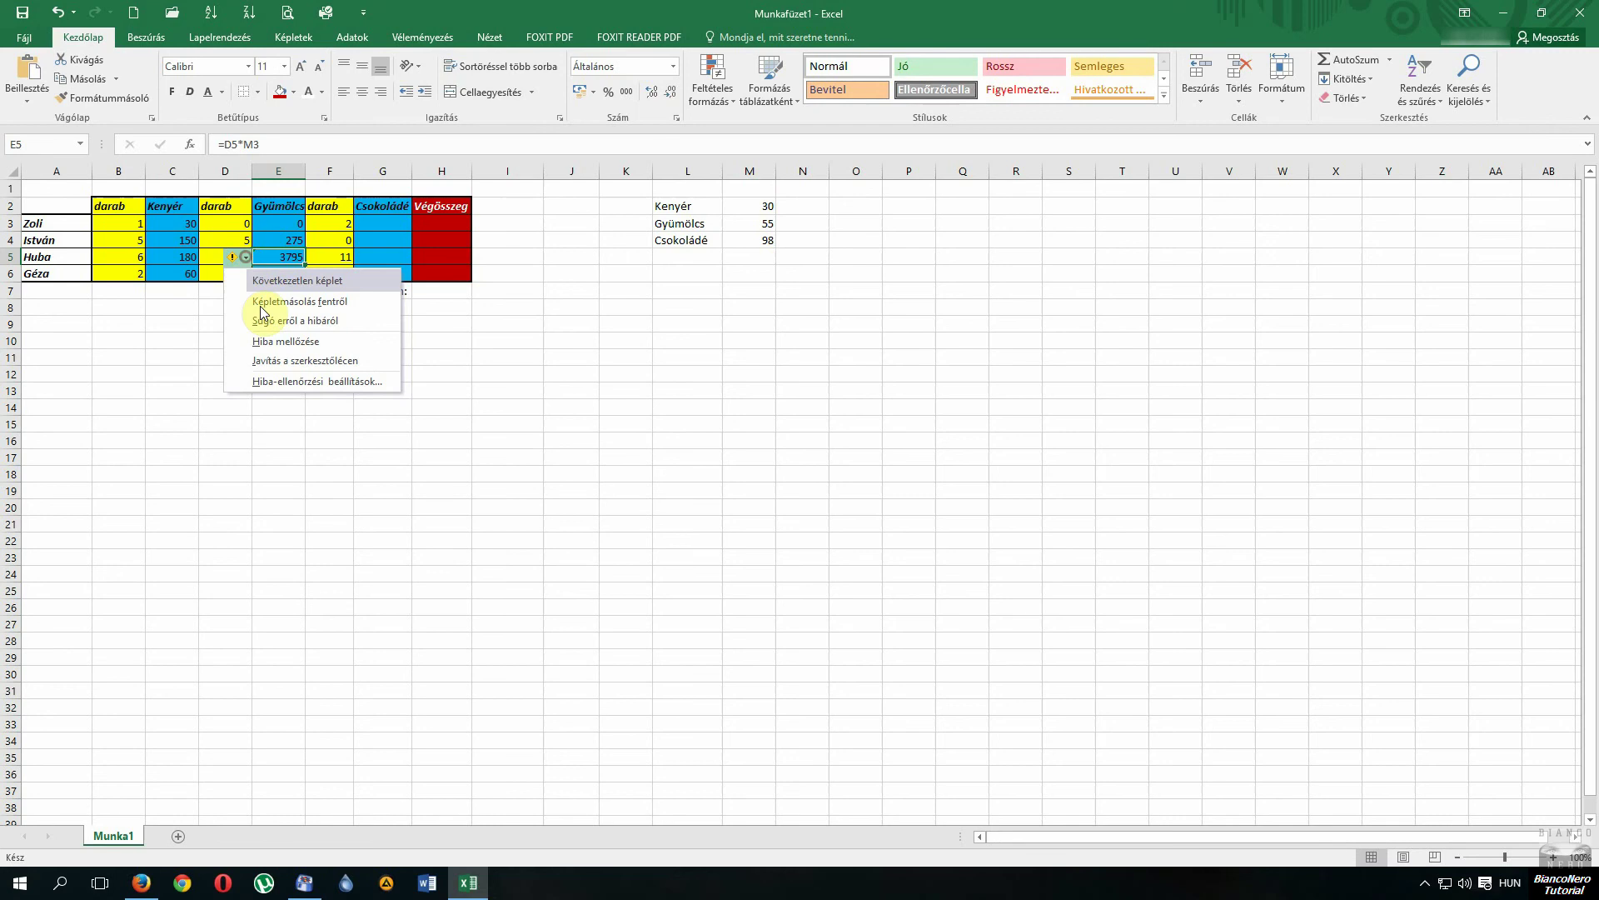
{"action": "key", "text": "Escape"}
{"action": "type", "text": "=D5*"}
Step: Calculate the Csokoládé costs in G3:G6 by multiplying each row's column F quantity by the unit price in M4, as in =F6*M4
{"action": "left_click", "coordinate": [362, 228]}
{"action": "type", "text": "=F3*"}
{"action": "left_click", "coordinate": [752, 239]}
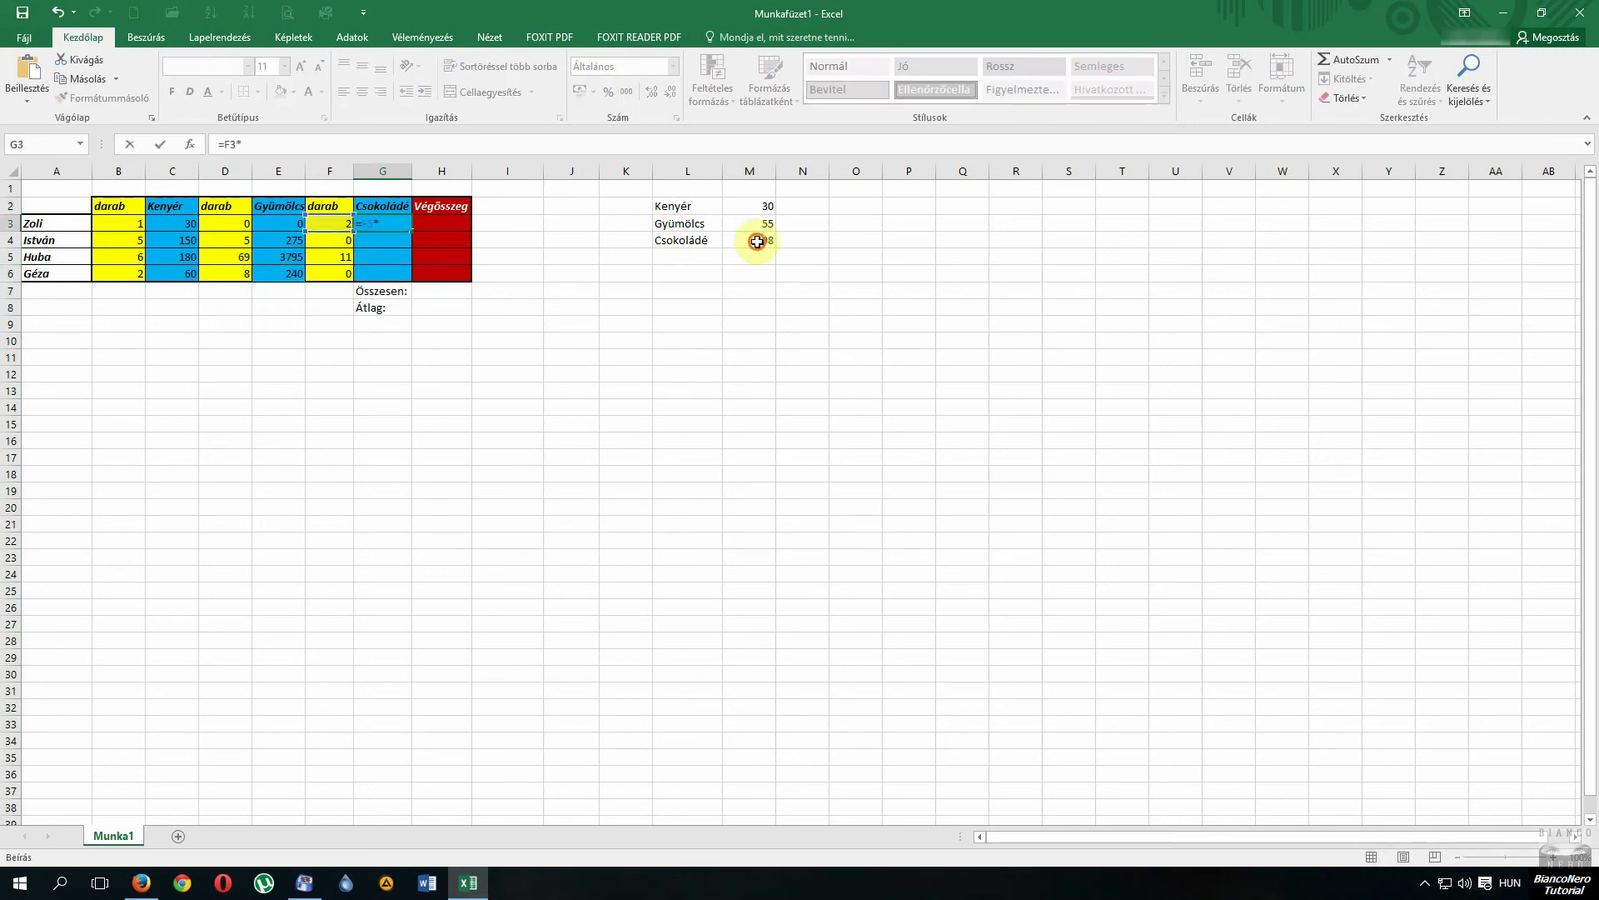
{"action": "key", "text": "F4"}
{"action": "key", "text": "Return"}
{"action": "left_click_drag", "start_coordinate": [411, 231], "coordinate": [395, 276]}
{"action": "left_click", "coordinate": [396, 276]}
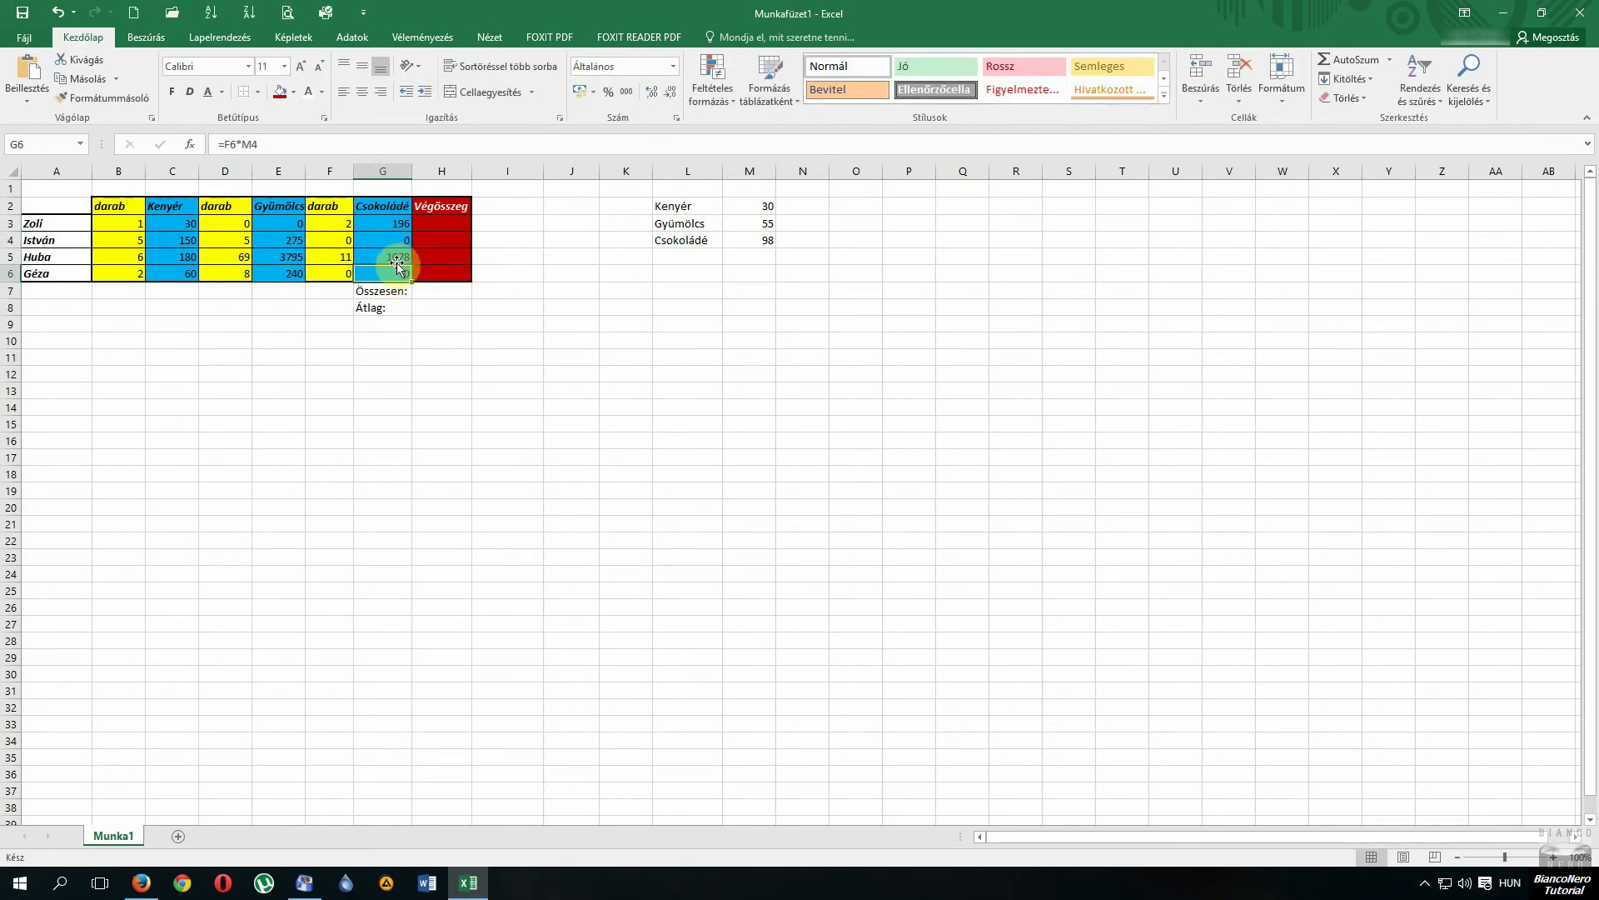
Step: Add the three product costs of the first row in Végösszeg cell H3 with the formula =C3+E3+G3
{"action": "left_click", "coordinate": [458, 228]}
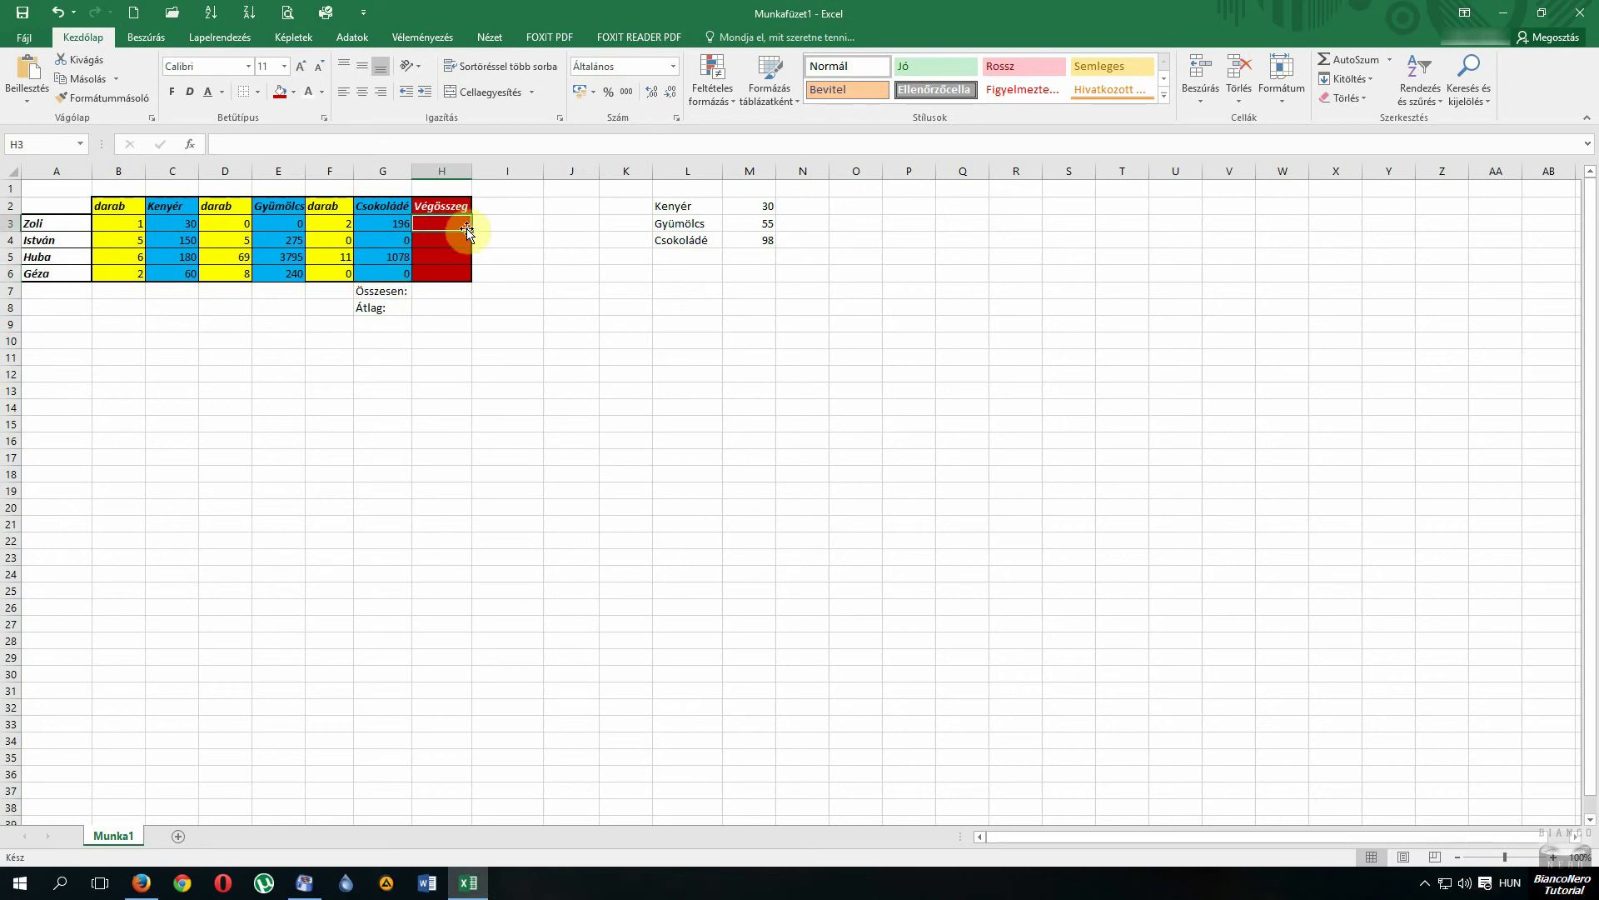
{"action": "type", "text": "="}
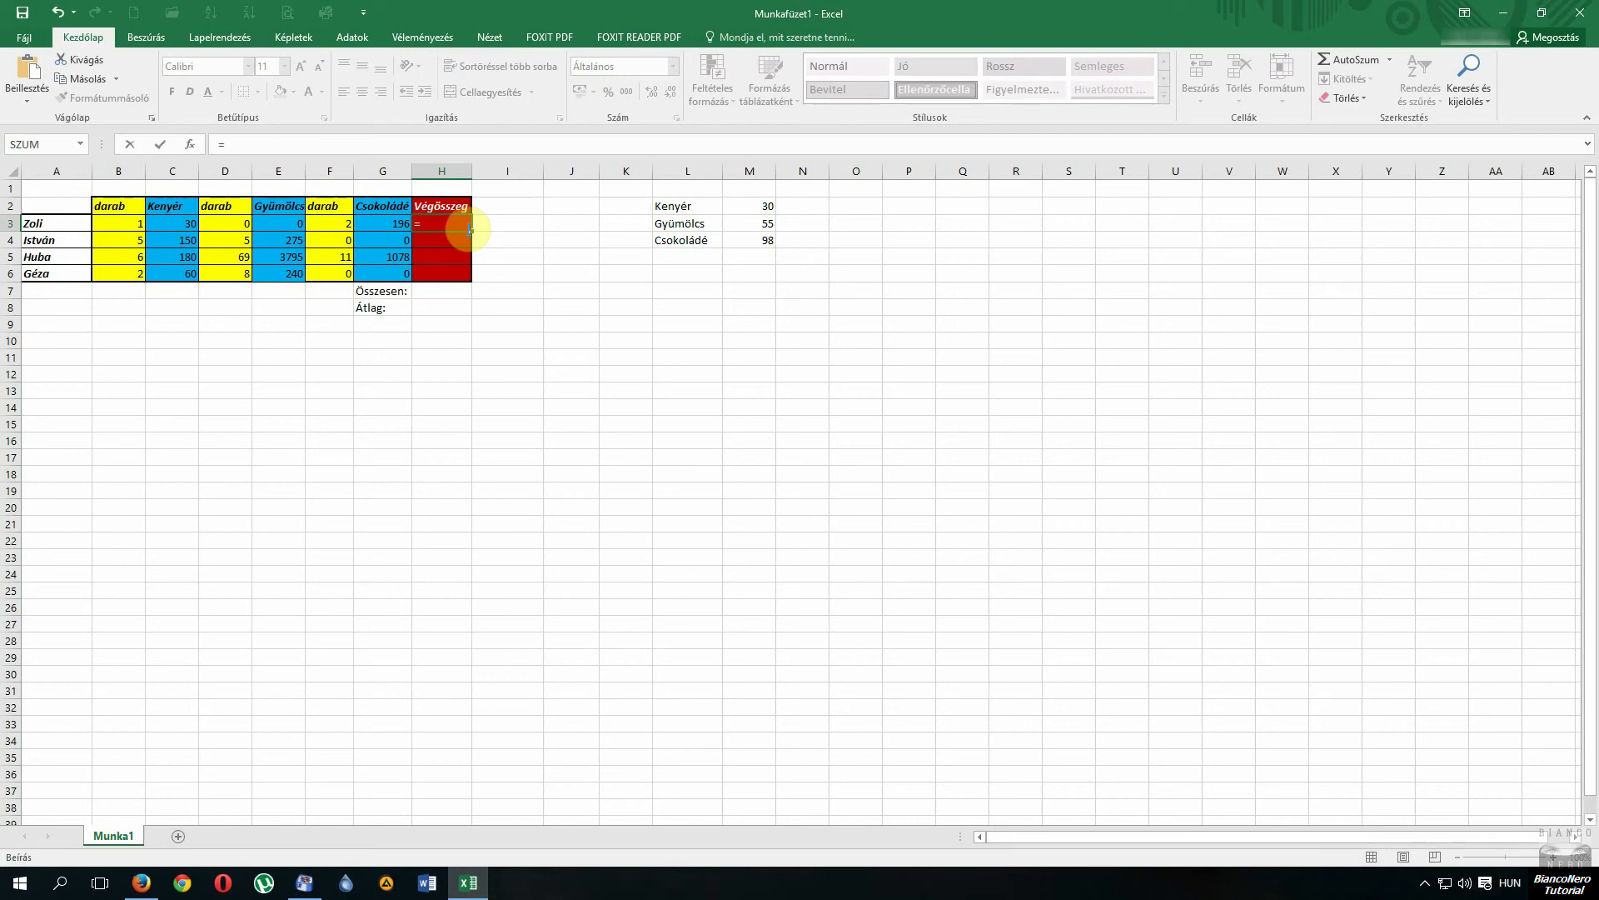
{"action": "left_click", "coordinate": [189, 223]}
{"action": "type", "text": "+"}
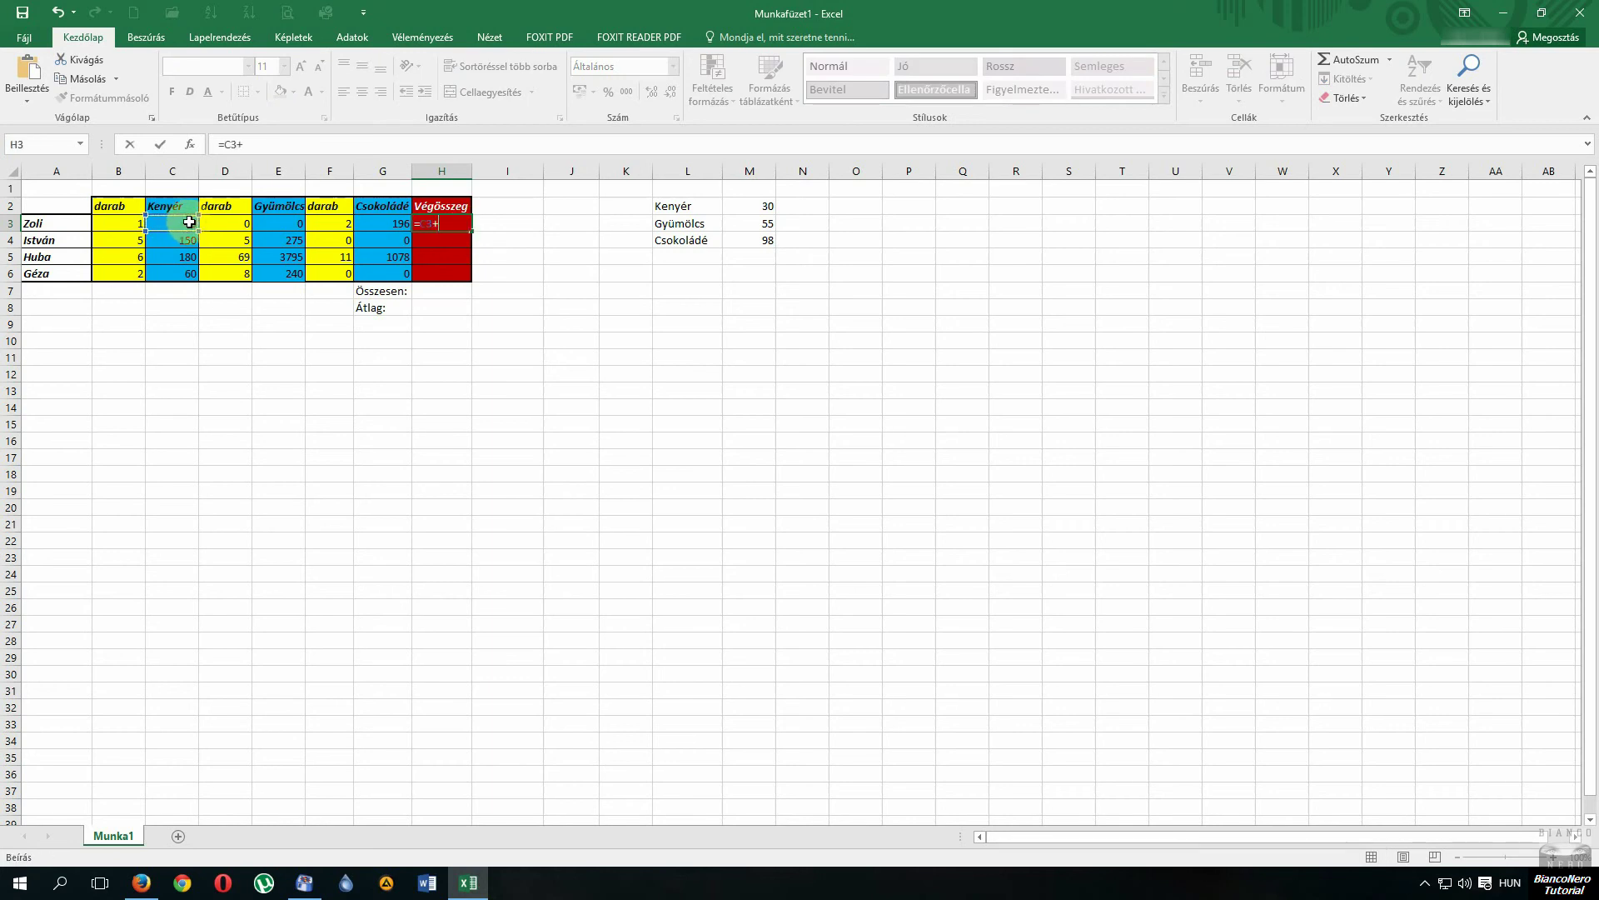
{"action": "left_click", "coordinate": [281, 223]}
{"action": "type", "text": "+"}
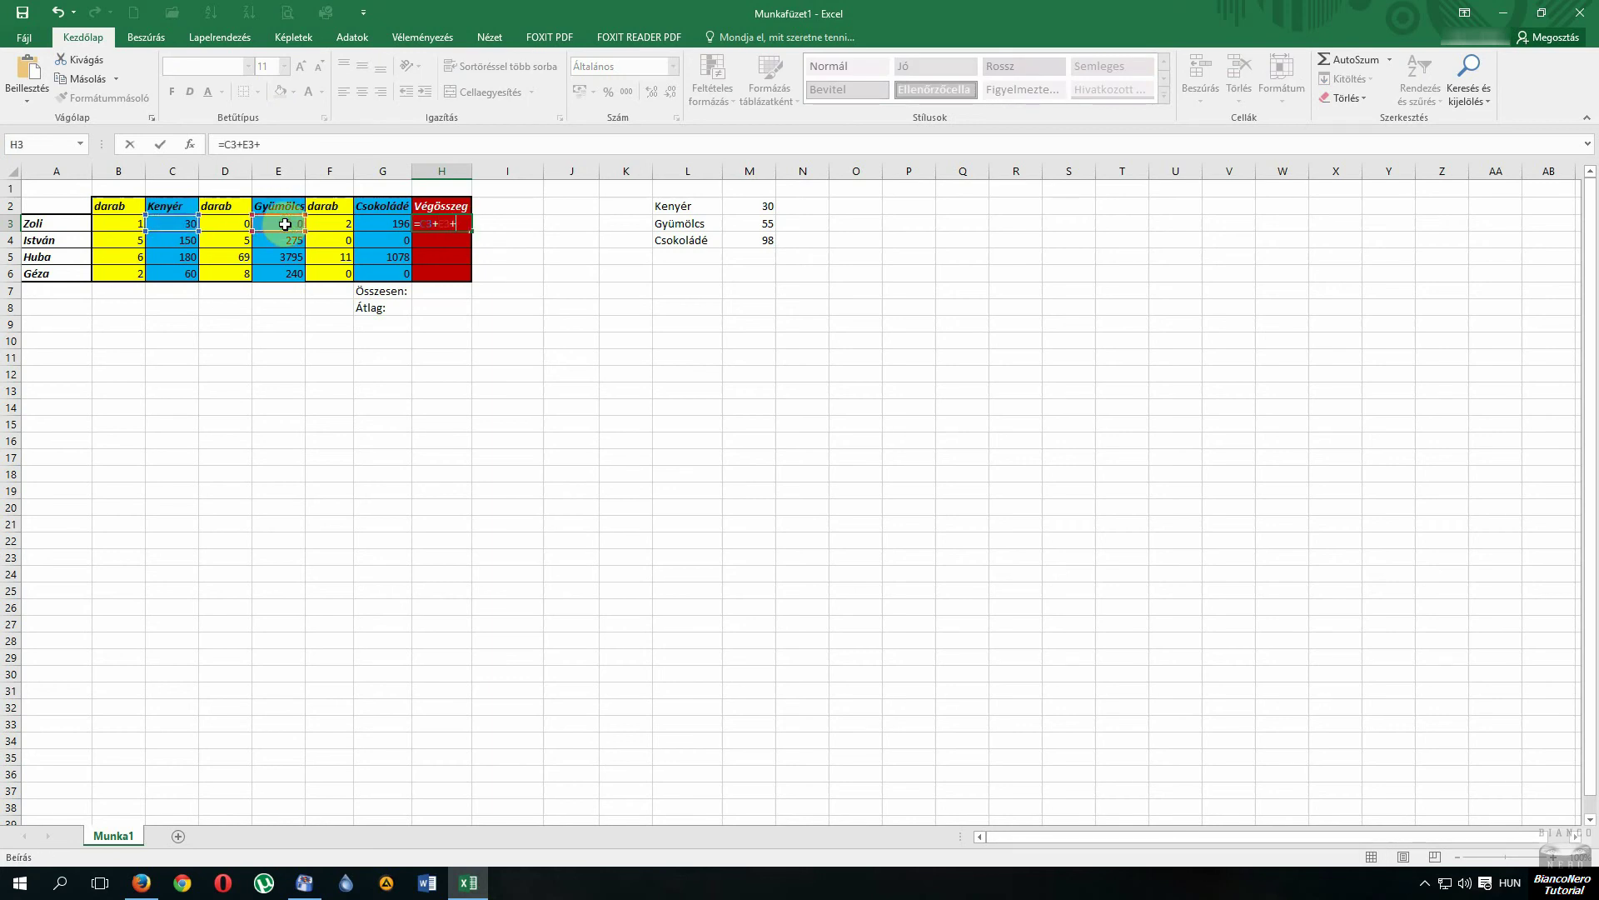
{"action": "left_click", "coordinate": [383, 224]}
{"action": "key", "text": "Return"}
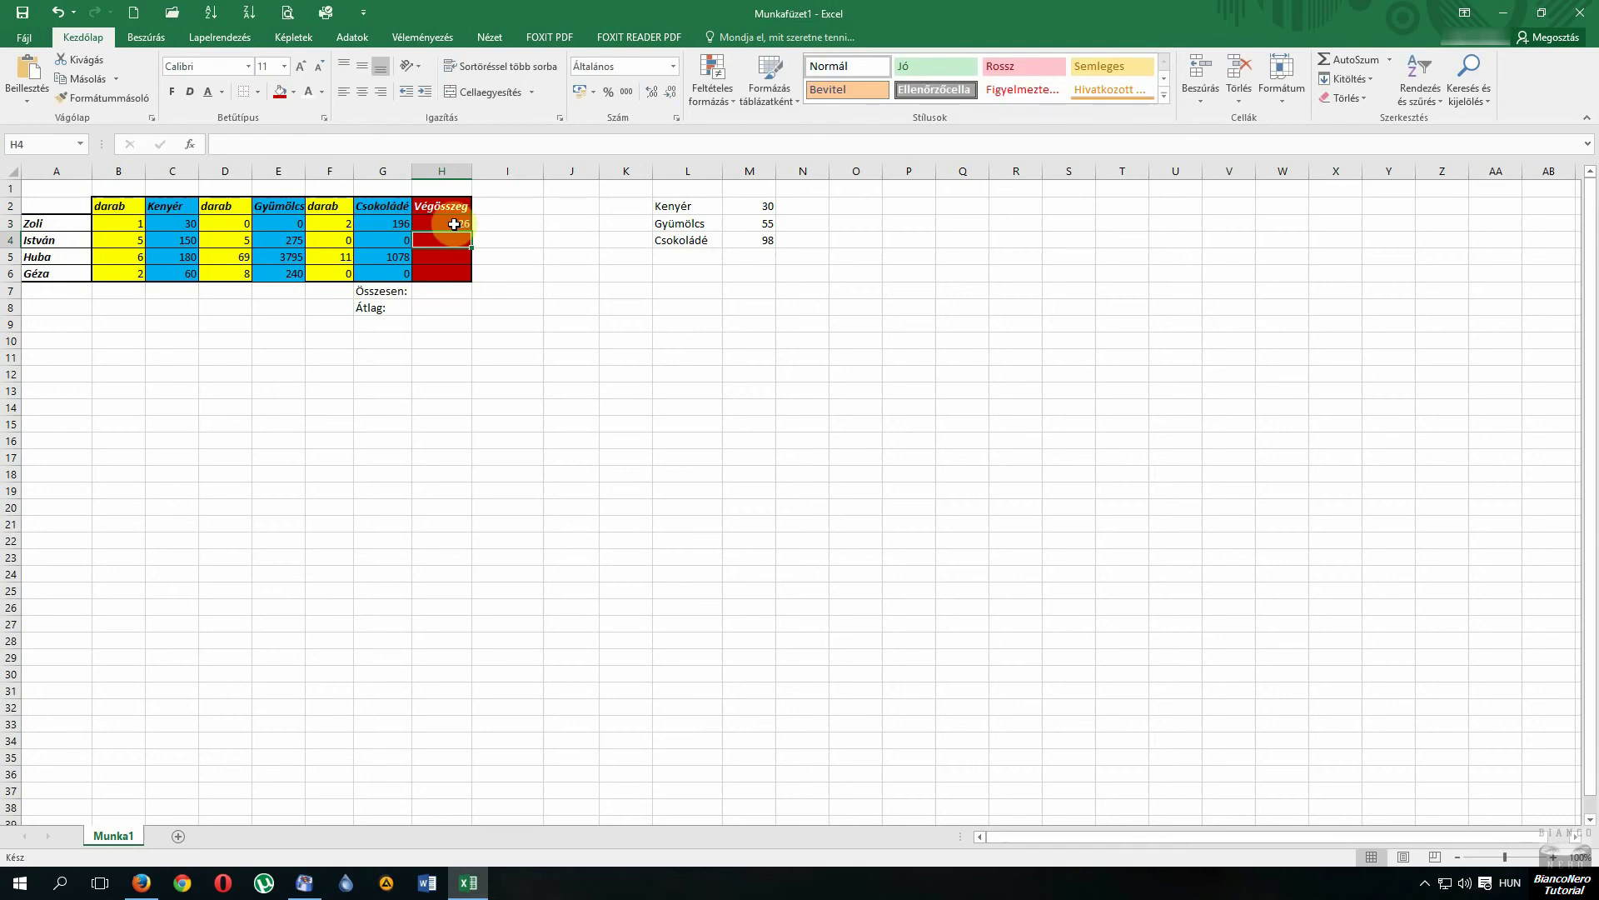
Step: Fill the Végösszeg formula from H3 down to H6 and check the copied references in H4, H5 and H6
{"action": "left_click", "coordinate": [463, 223]}
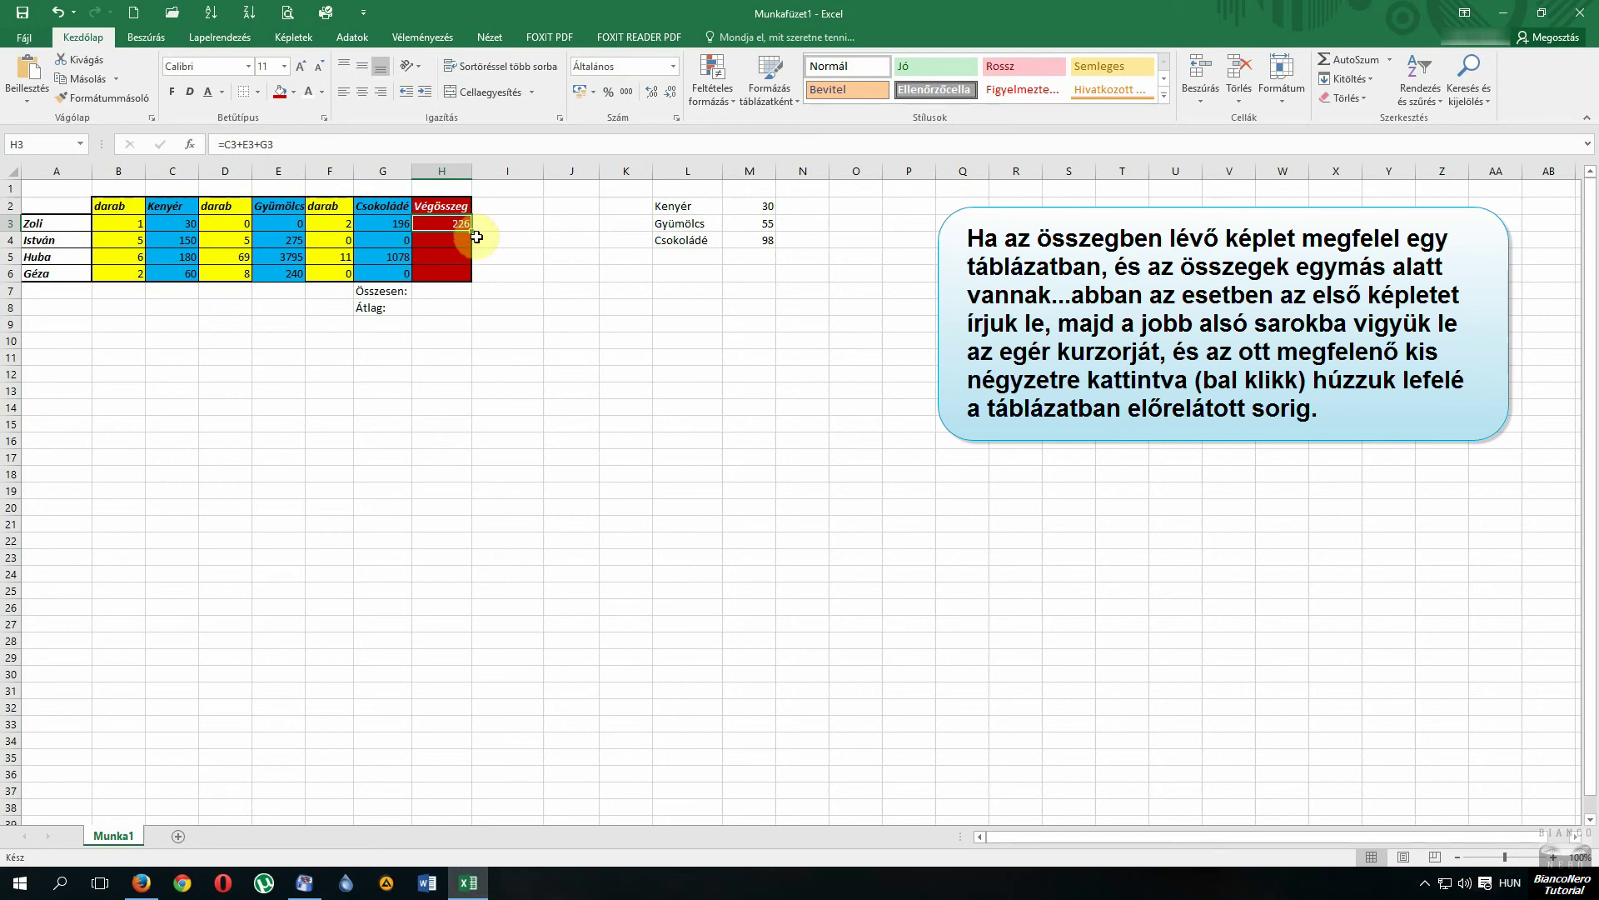
{"action": "left_click_drag", "start_coordinate": [472, 233], "coordinate": [464, 284]}
{"action": "left_click", "coordinate": [442, 239]}
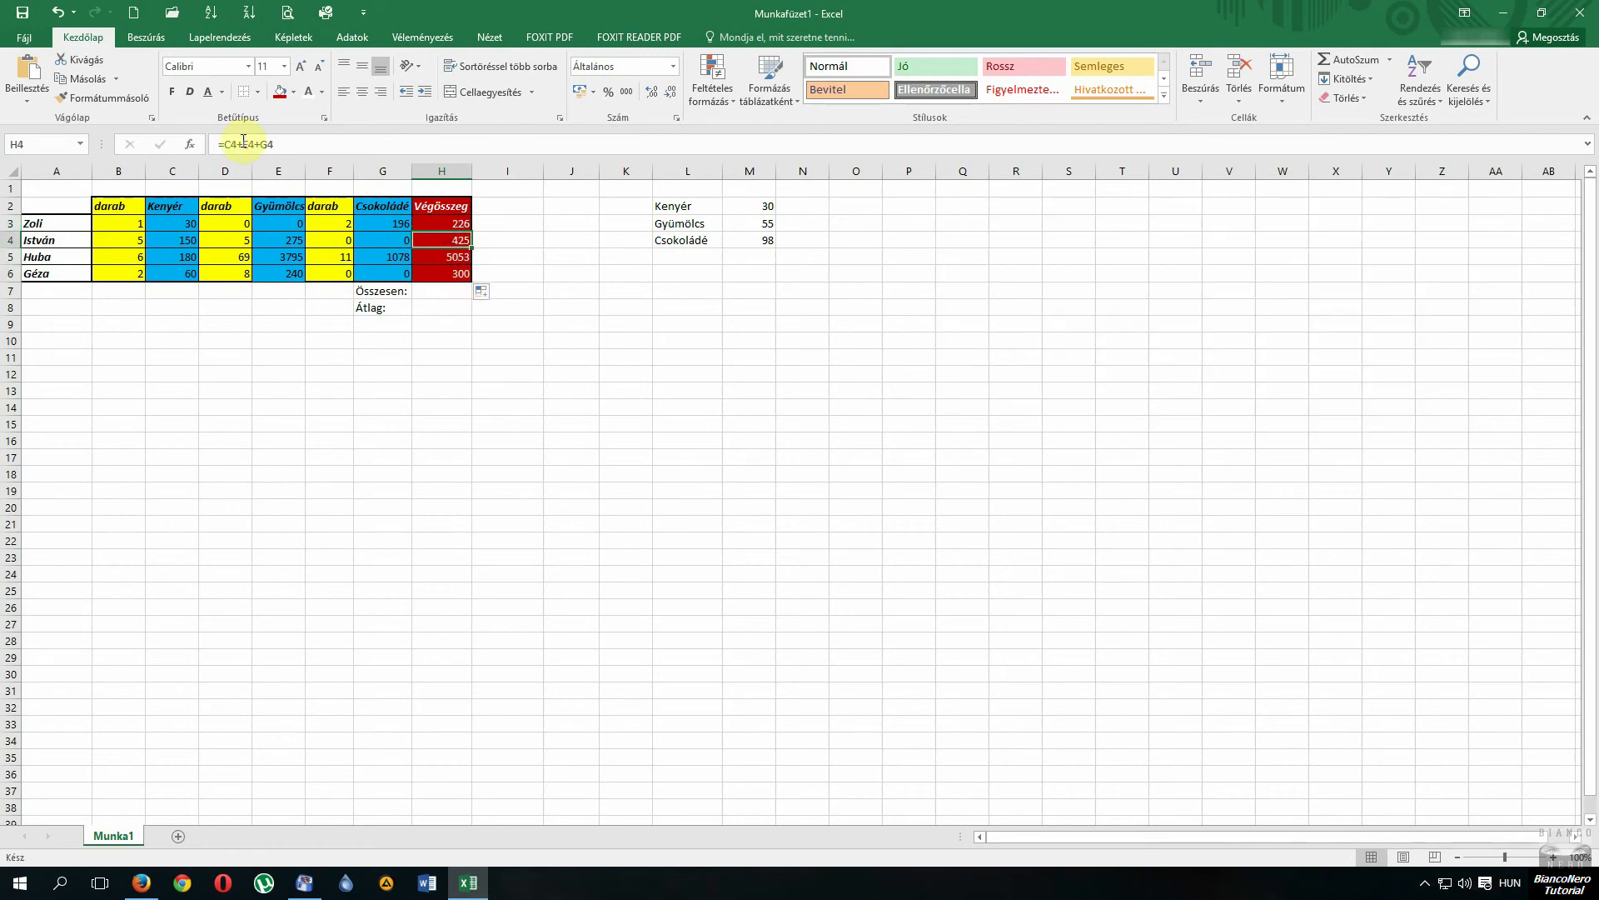
{"action": "left_click", "coordinate": [436, 260]}
{"action": "left_click", "coordinate": [446, 275]}
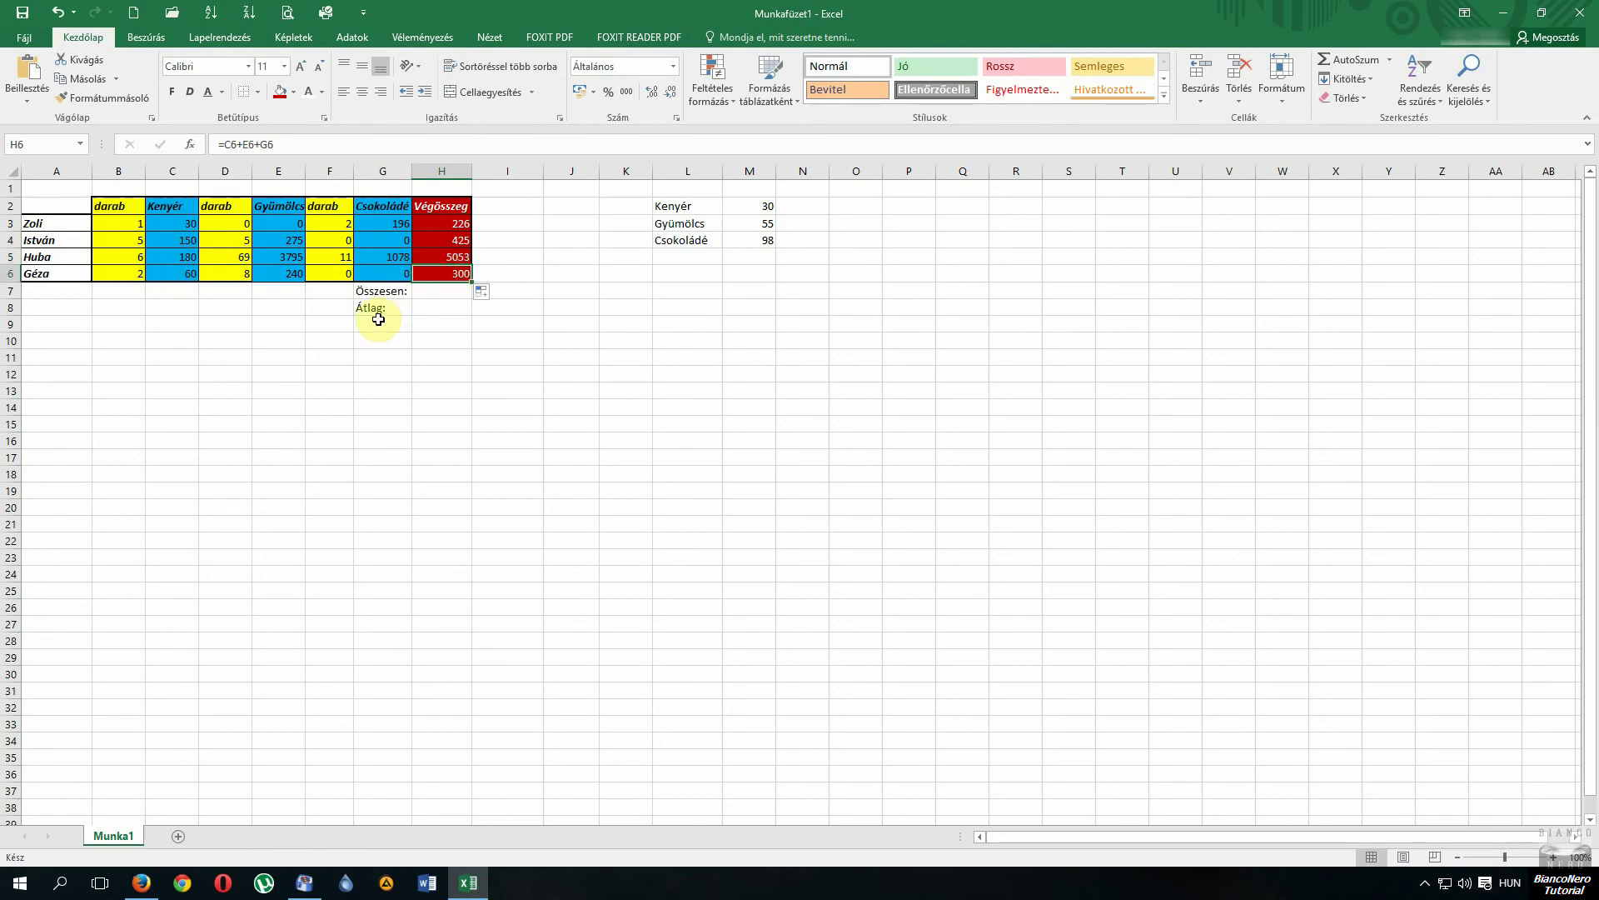
Step: Enter =sum in Összesen cell H7 and show the list of AutoSum functions
{"action": "left_click", "coordinate": [438, 291]}
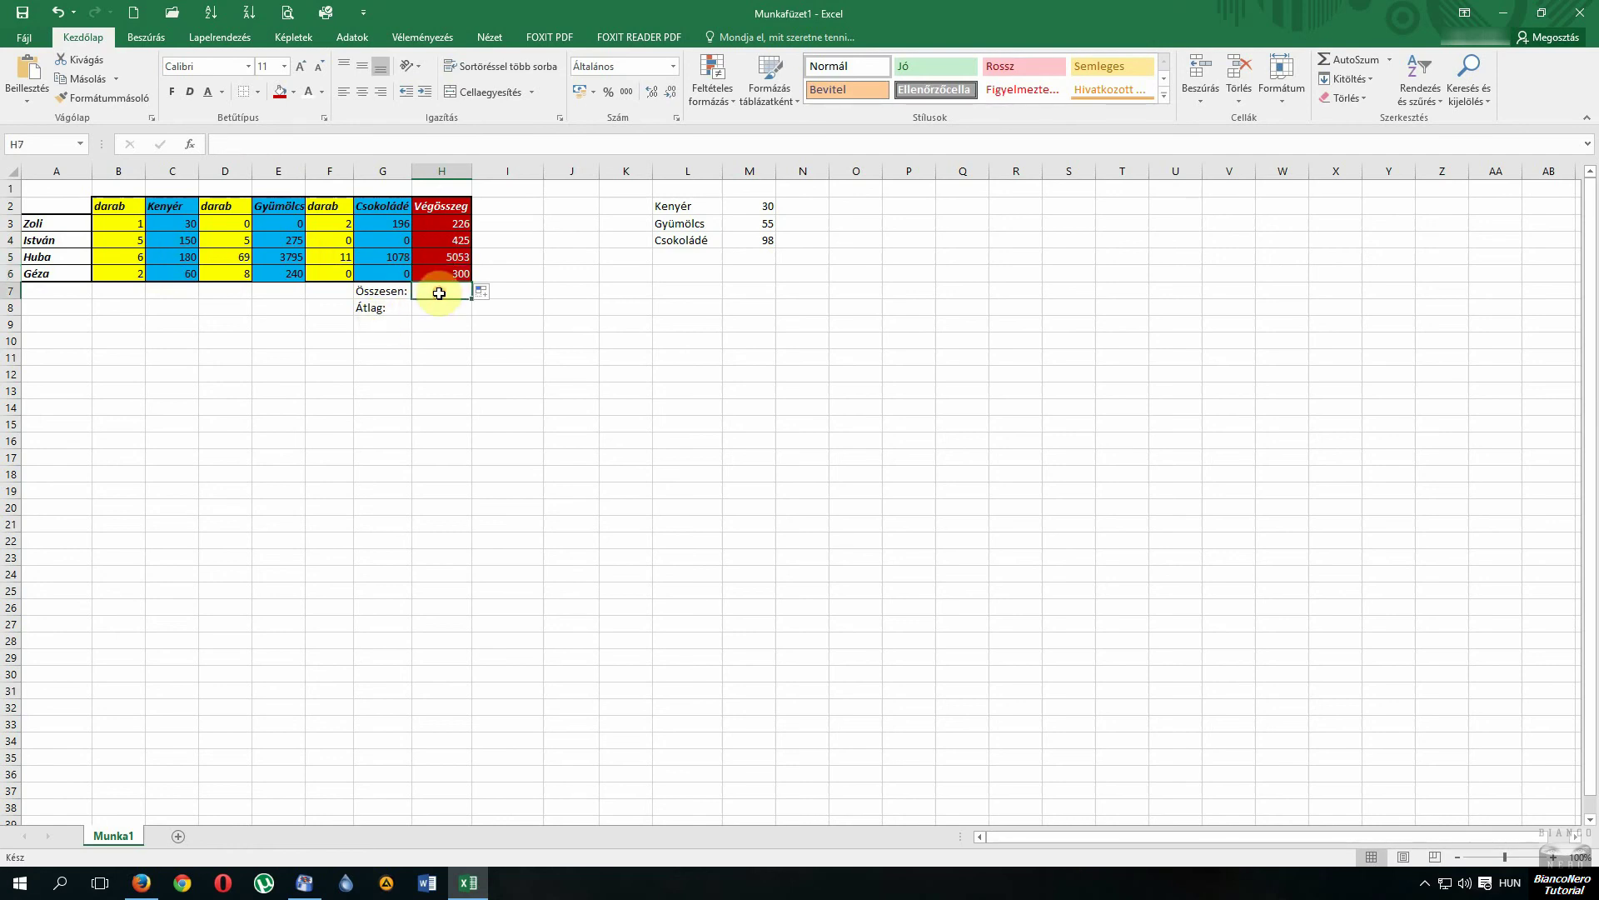
{"action": "type", "text": "="}
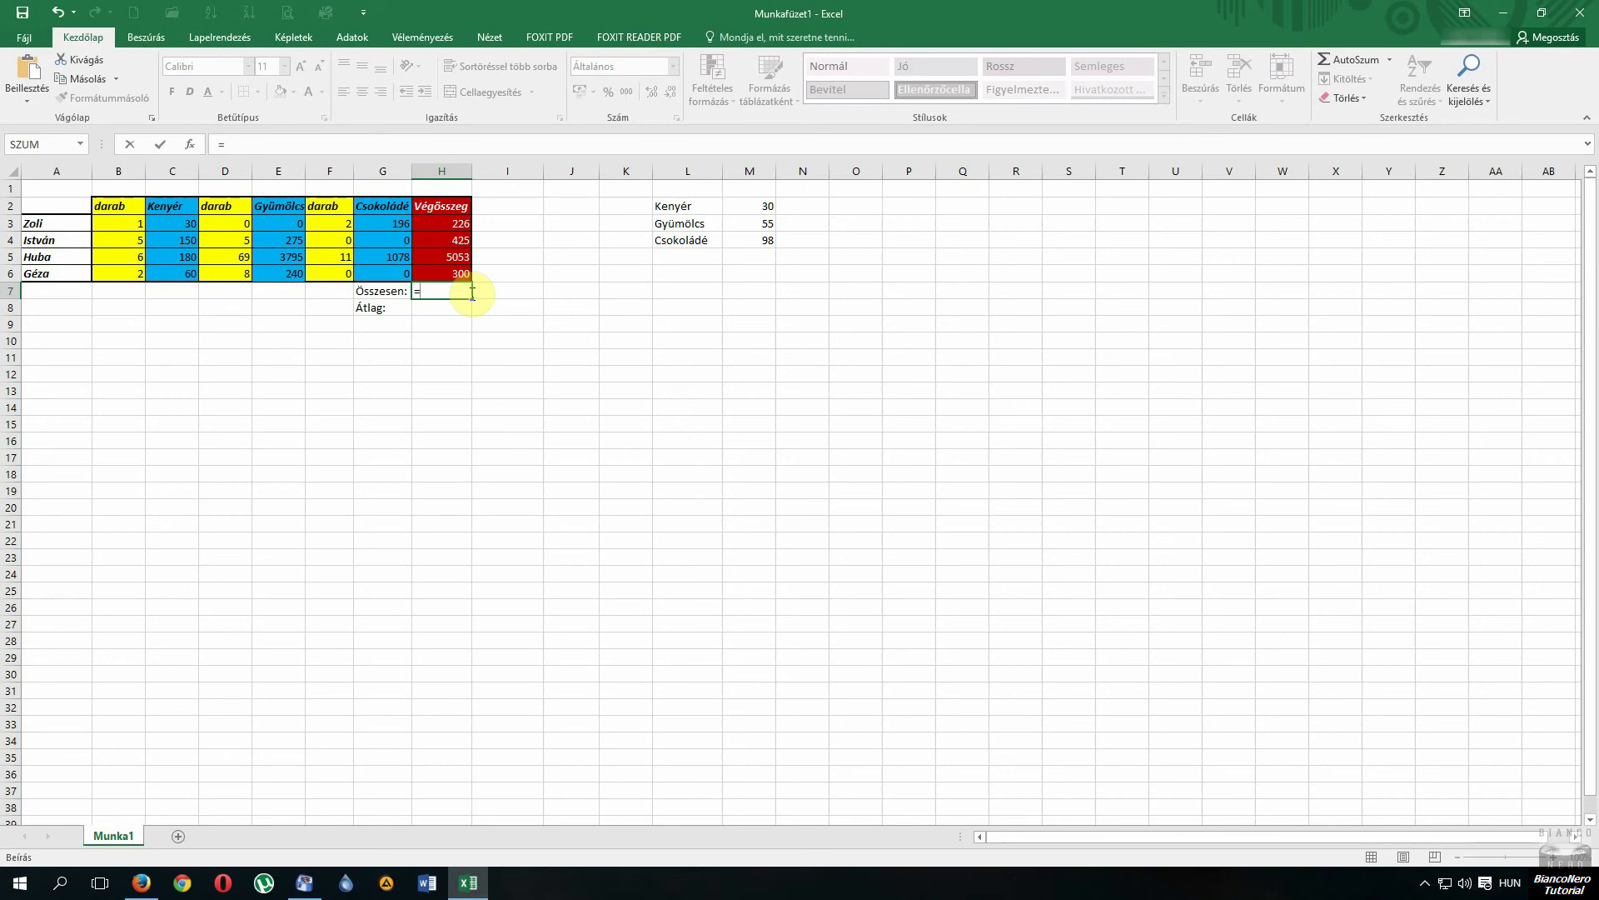
{"action": "type", "text": "sum"}
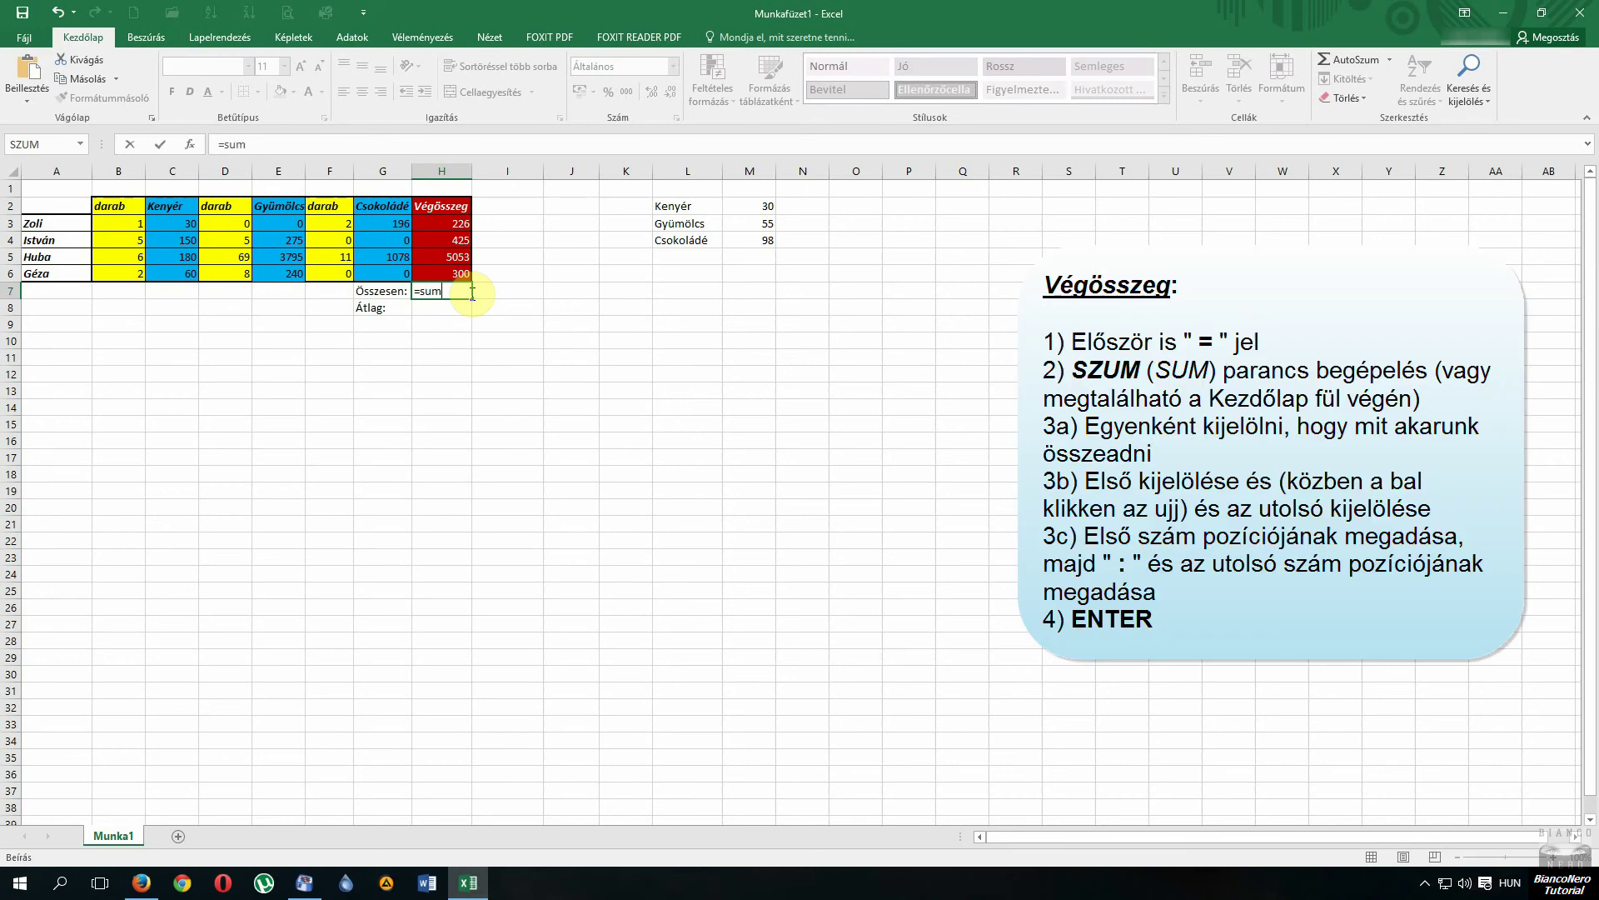
{"action": "left_click", "coordinate": [1377, 60]}
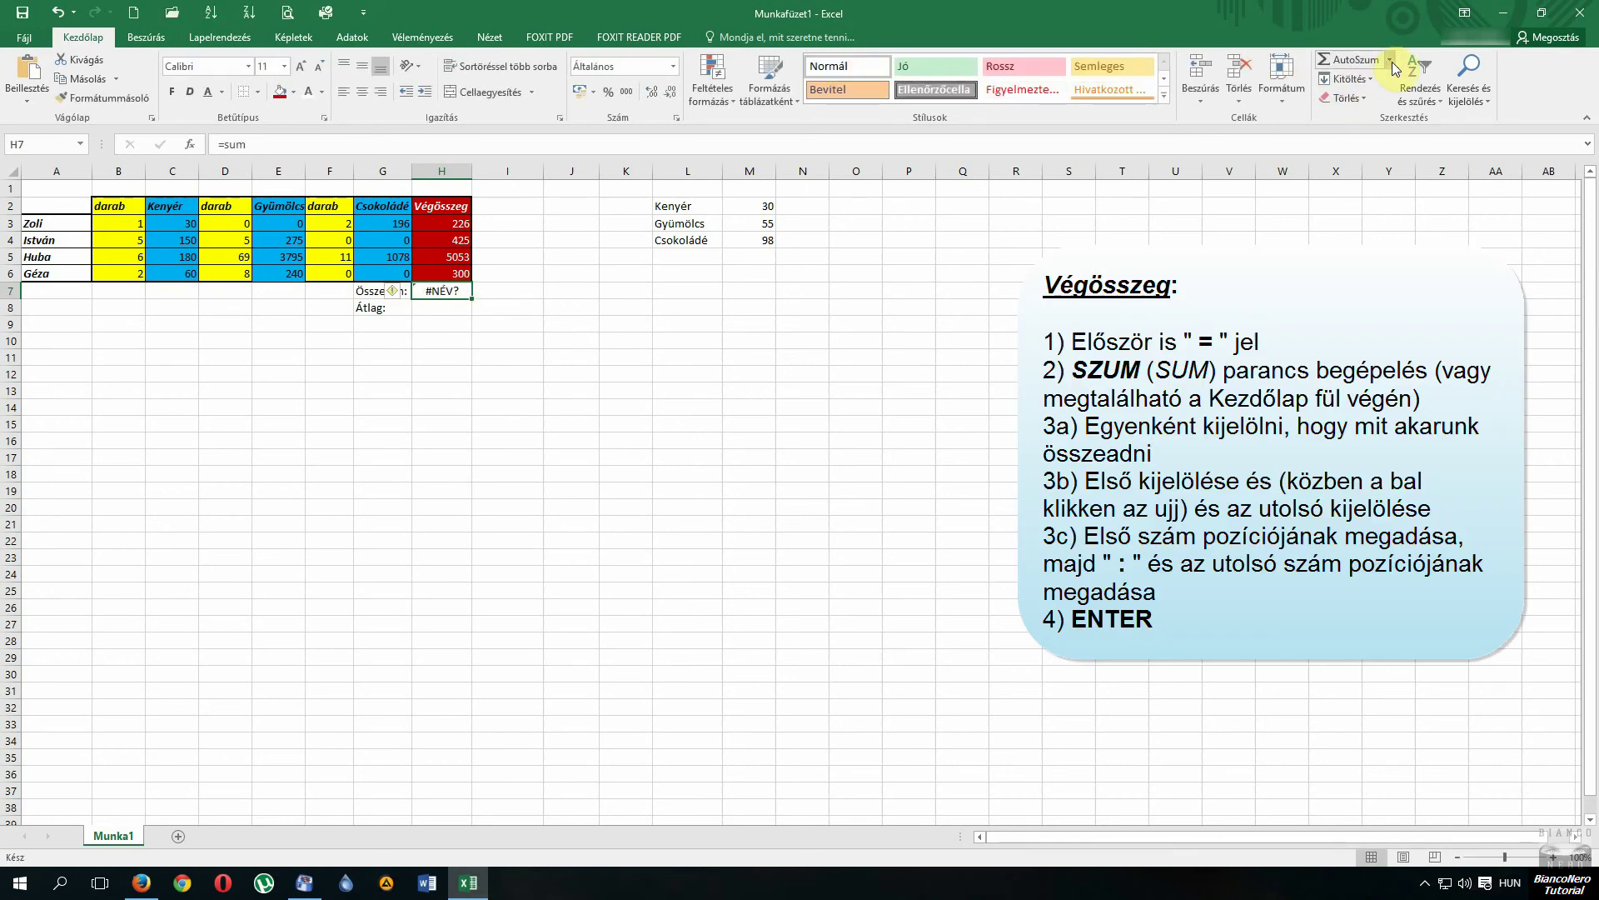
{"action": "left_click", "coordinate": [1389, 60]}
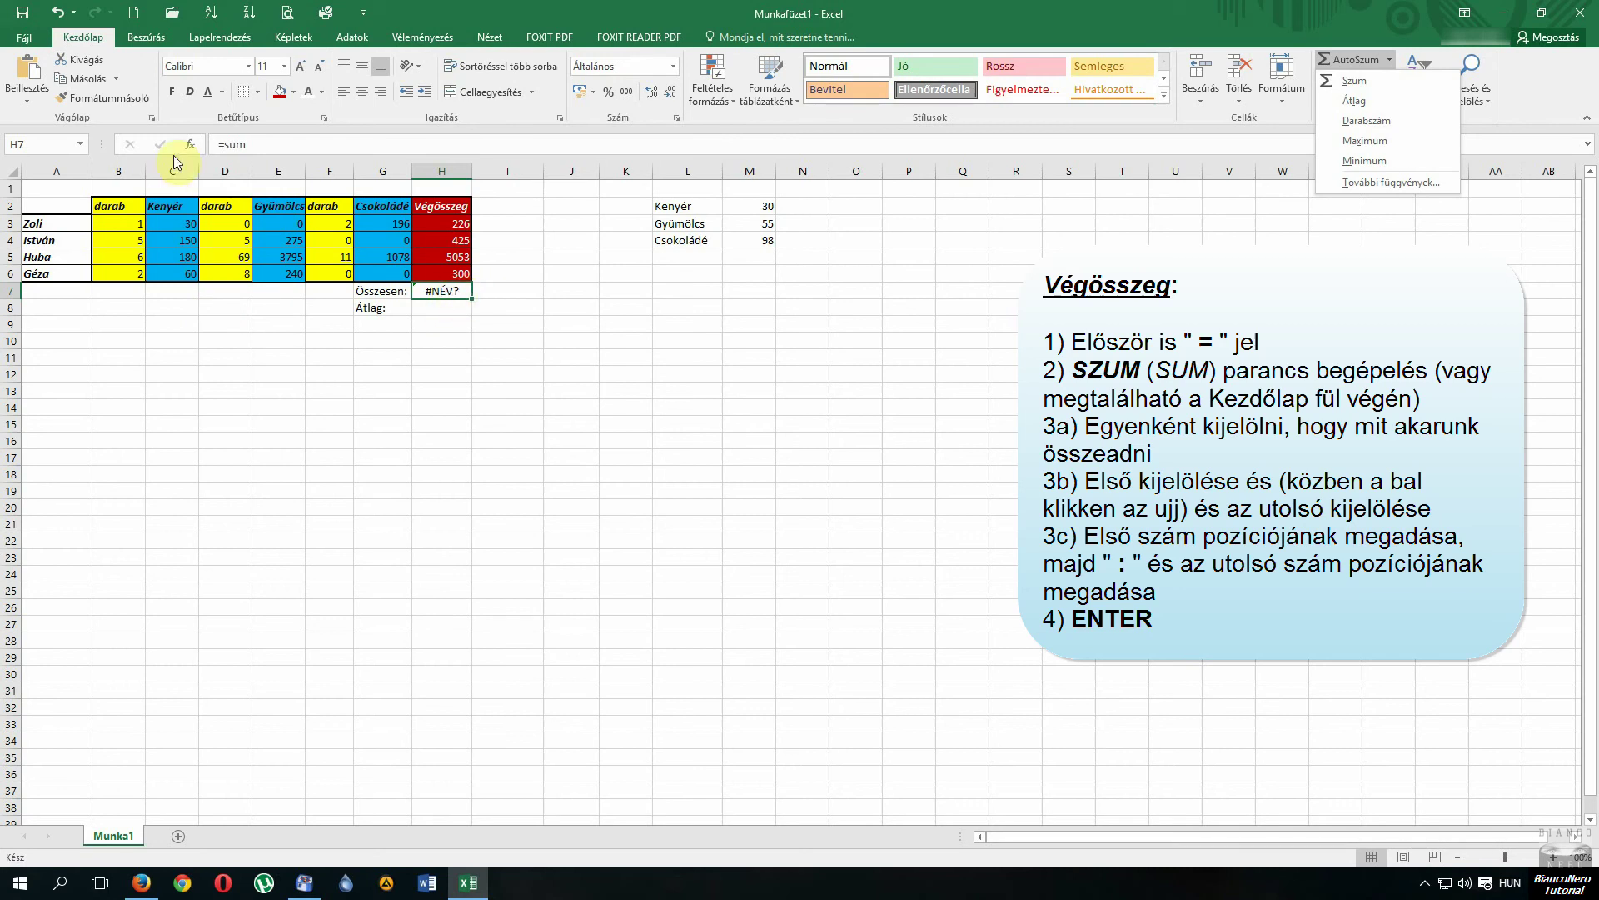
Step: Complete the Összesen formula in H7 with the Végösszeg range so that it reads =sum(H3:H6)
{"action": "left_click", "coordinate": [255, 141]}
{"action": "left_click", "coordinate": [255, 143]}
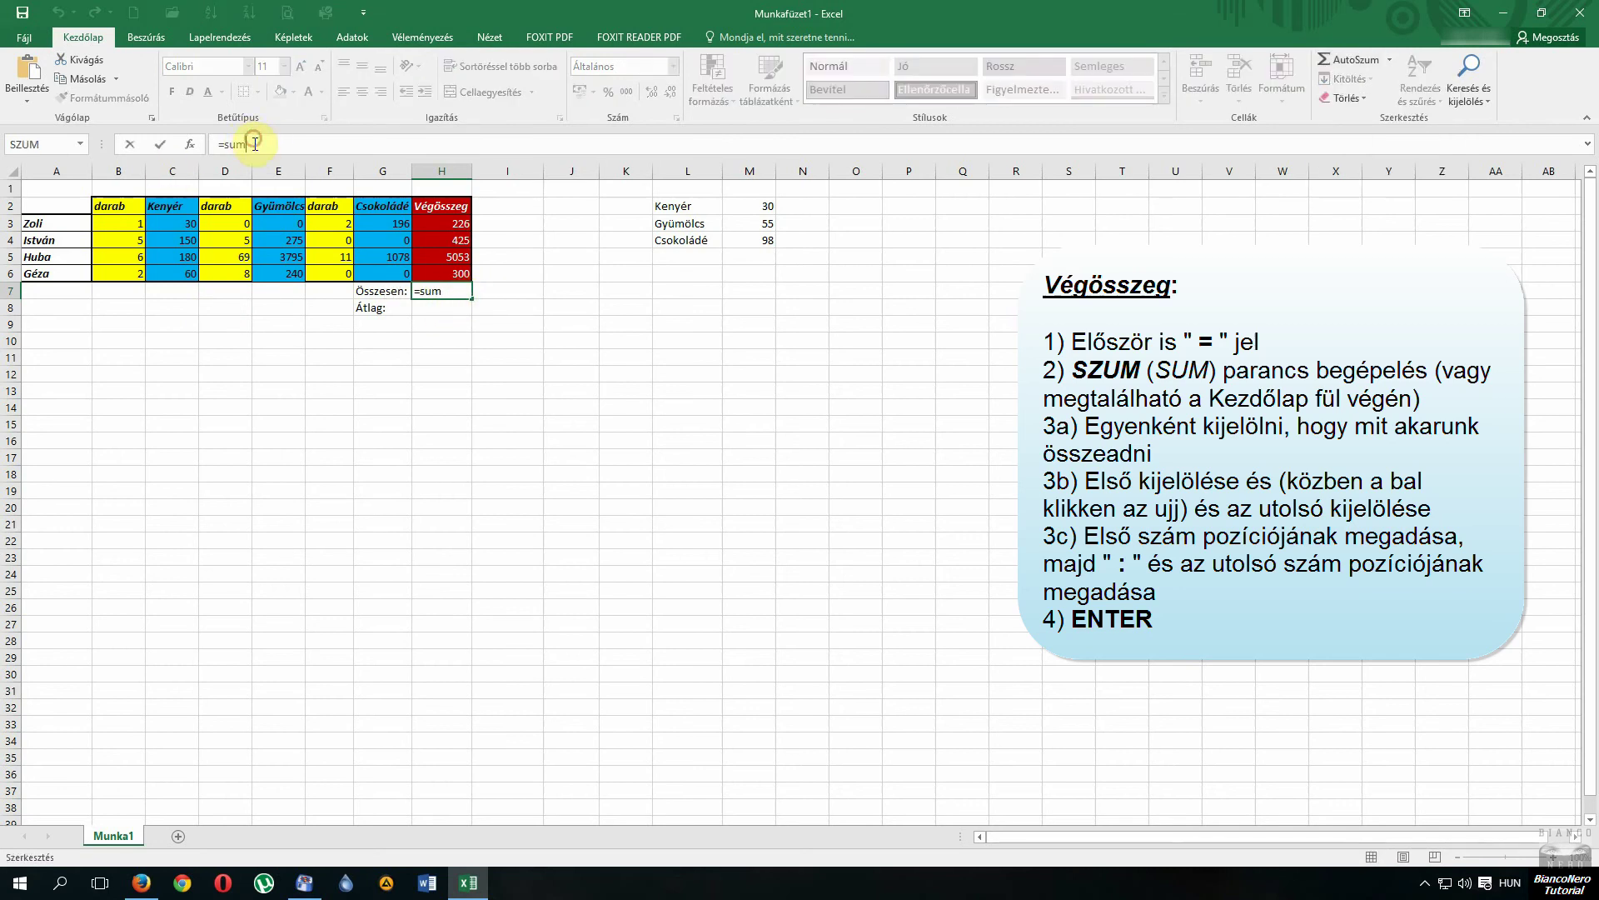
{"action": "left_click", "coordinate": [449, 235]}
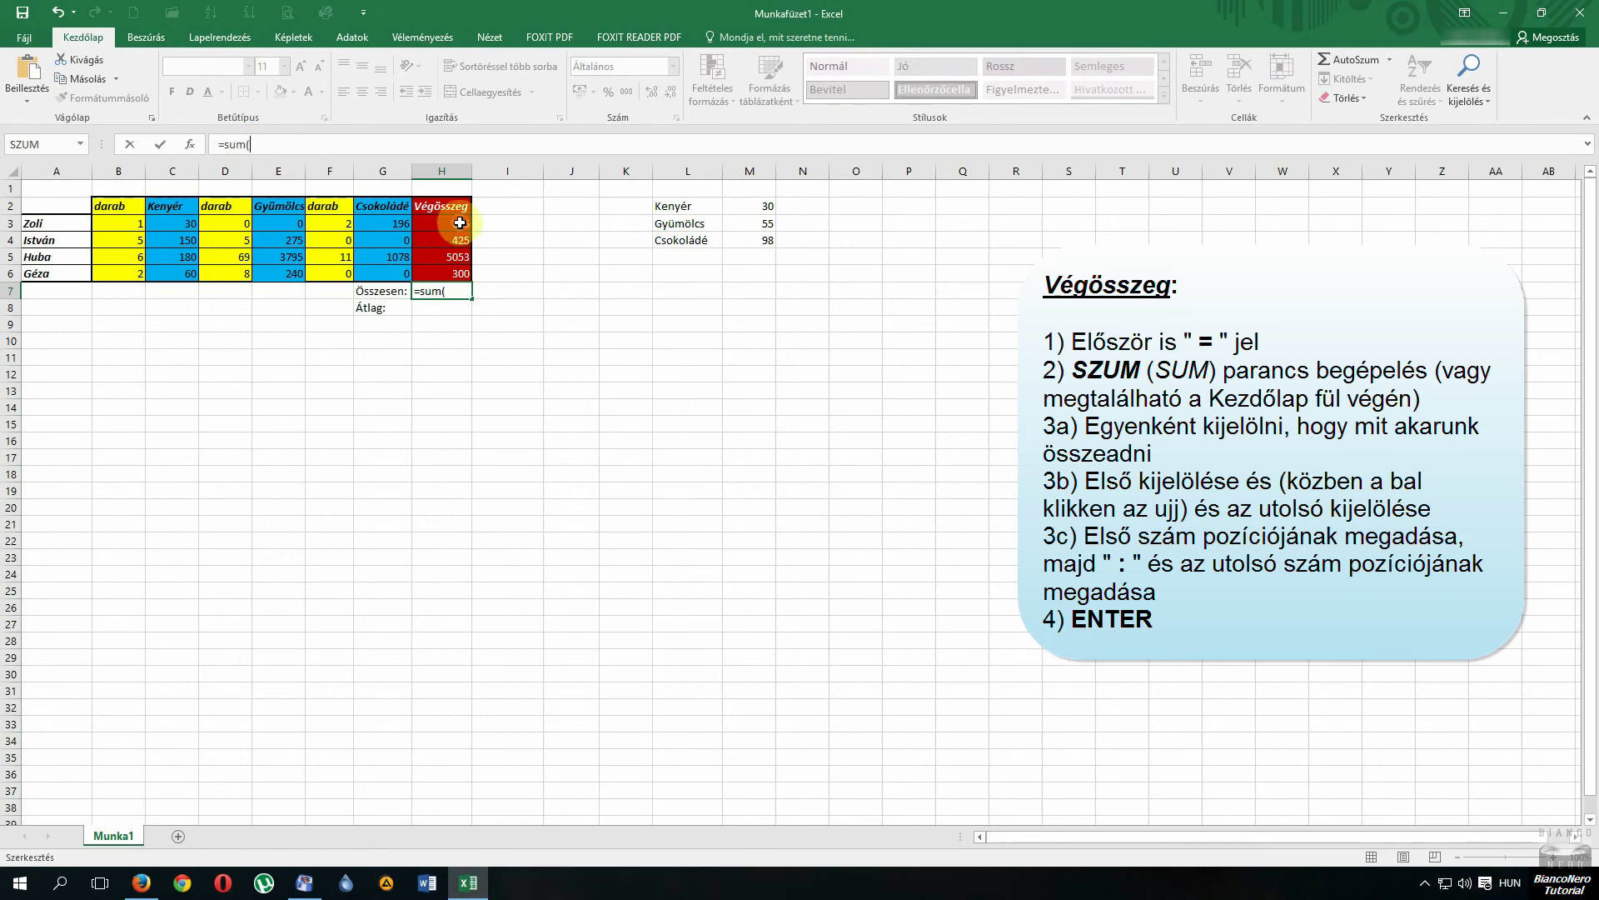
{"action": "left_click", "coordinate": [460, 223]}
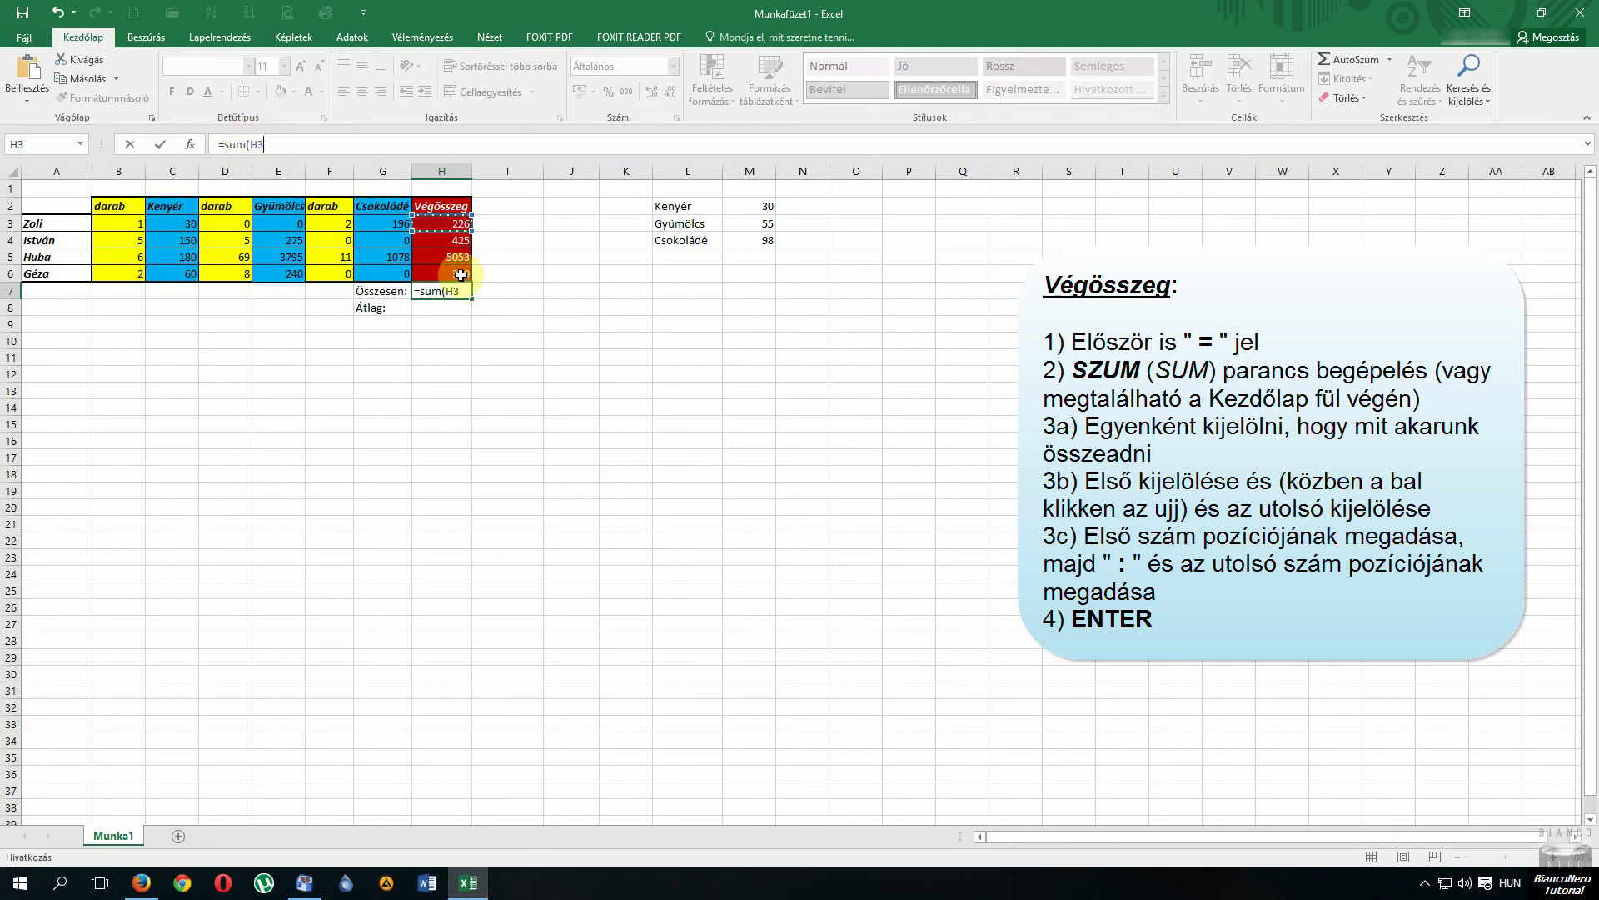
{"action": "key", "text": "F8"}
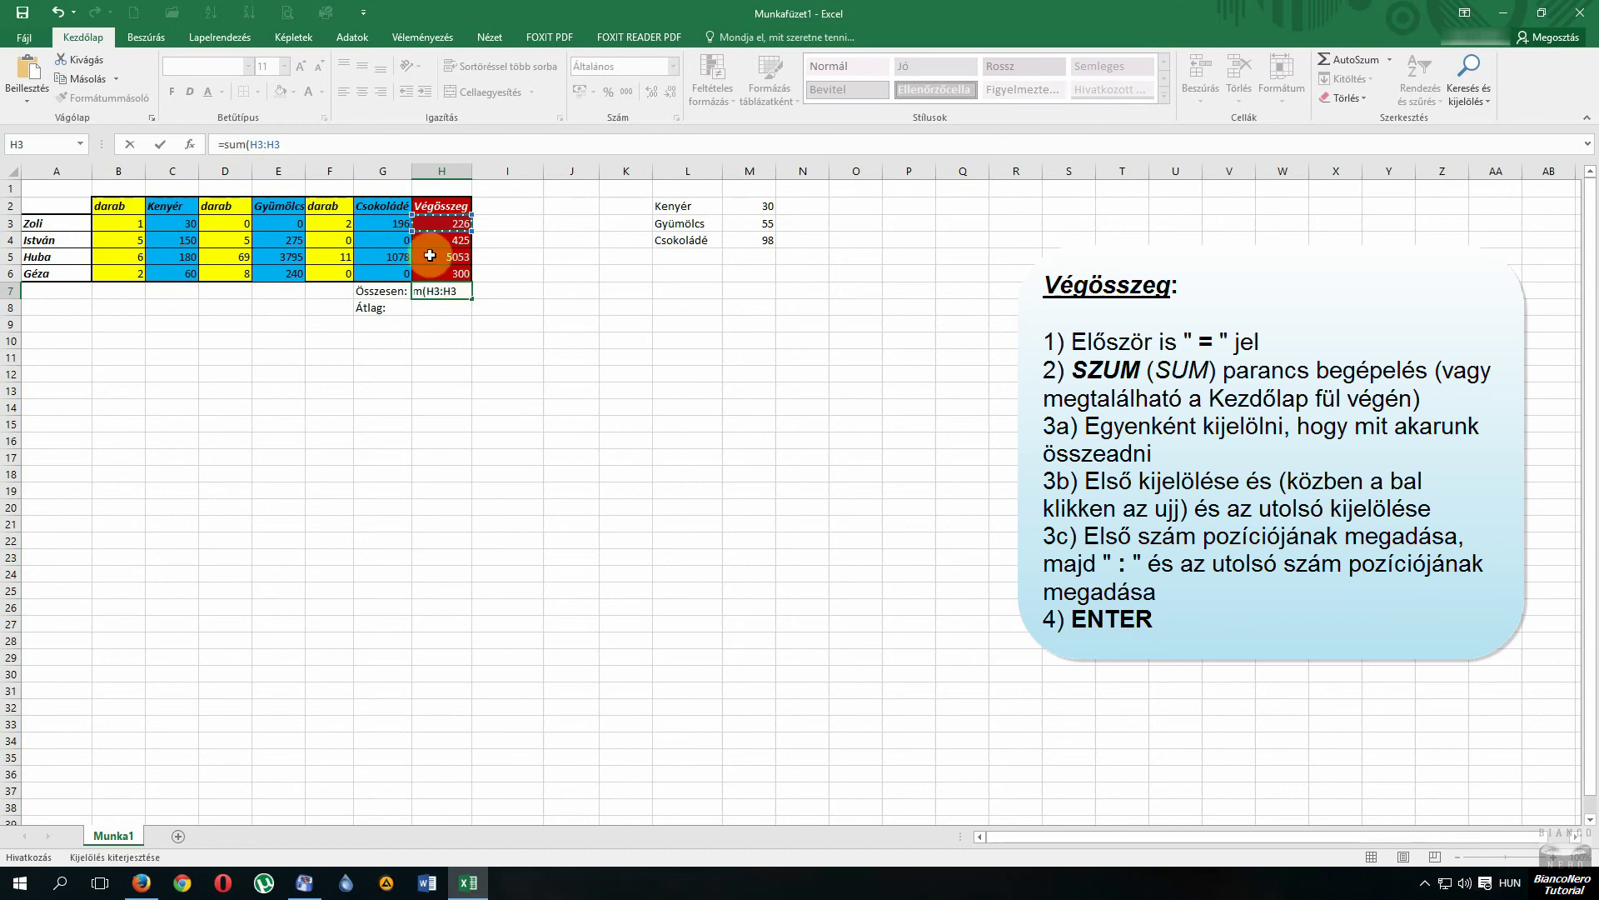
{"action": "key", "text": "BackSpace"}
{"action": "type", "text": "6"}
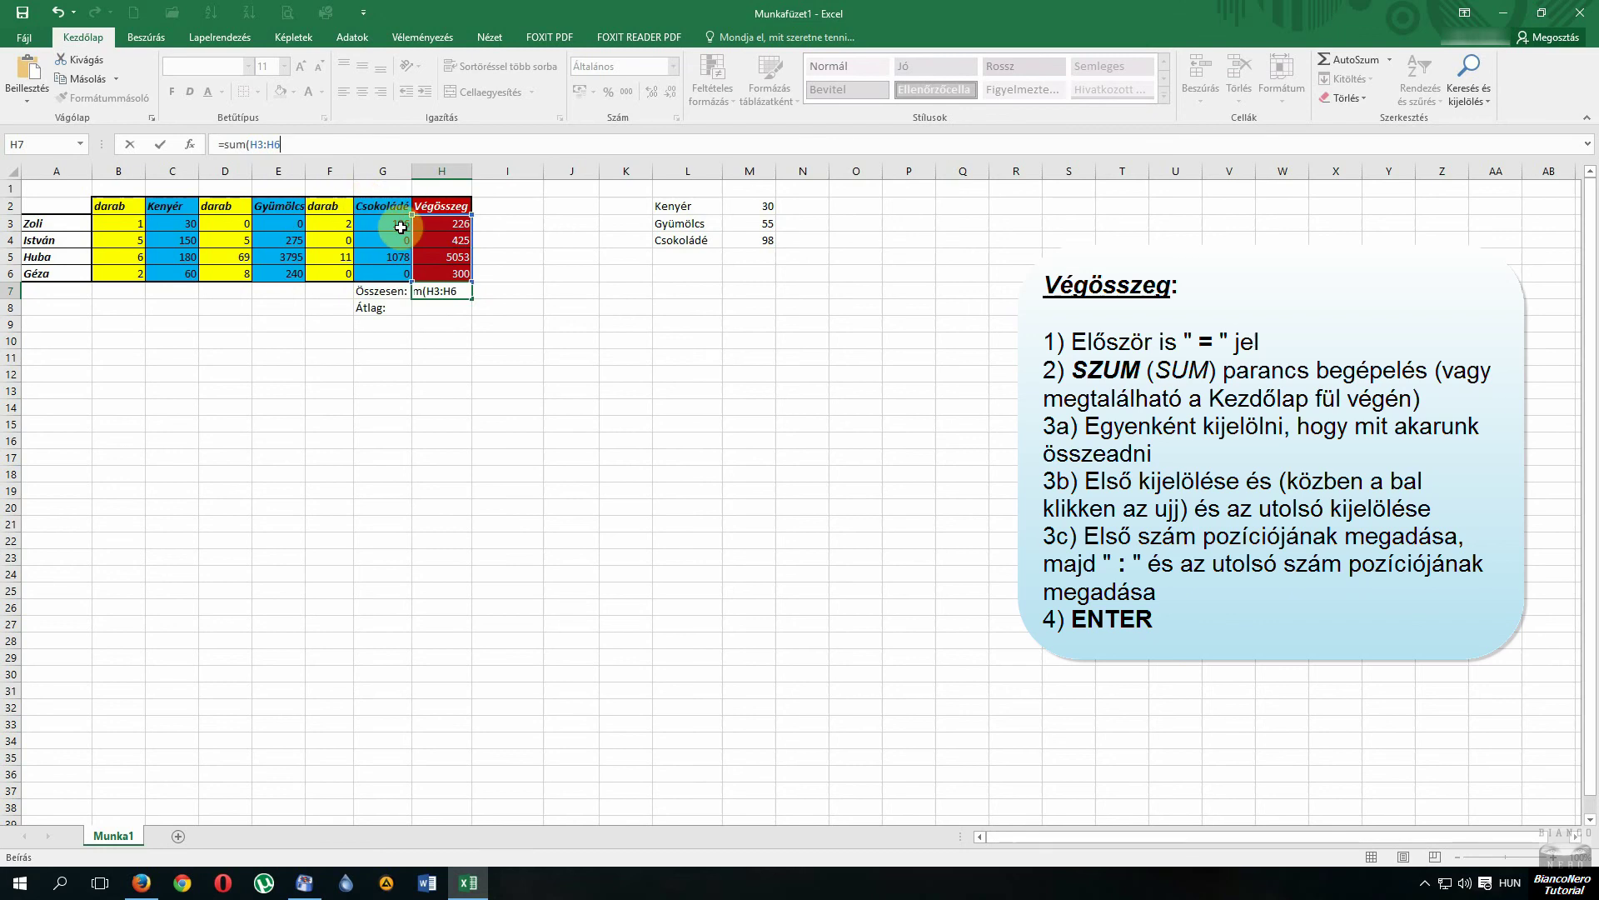
{"action": "type", "text": ")"}
{"action": "key", "text": "Return"}
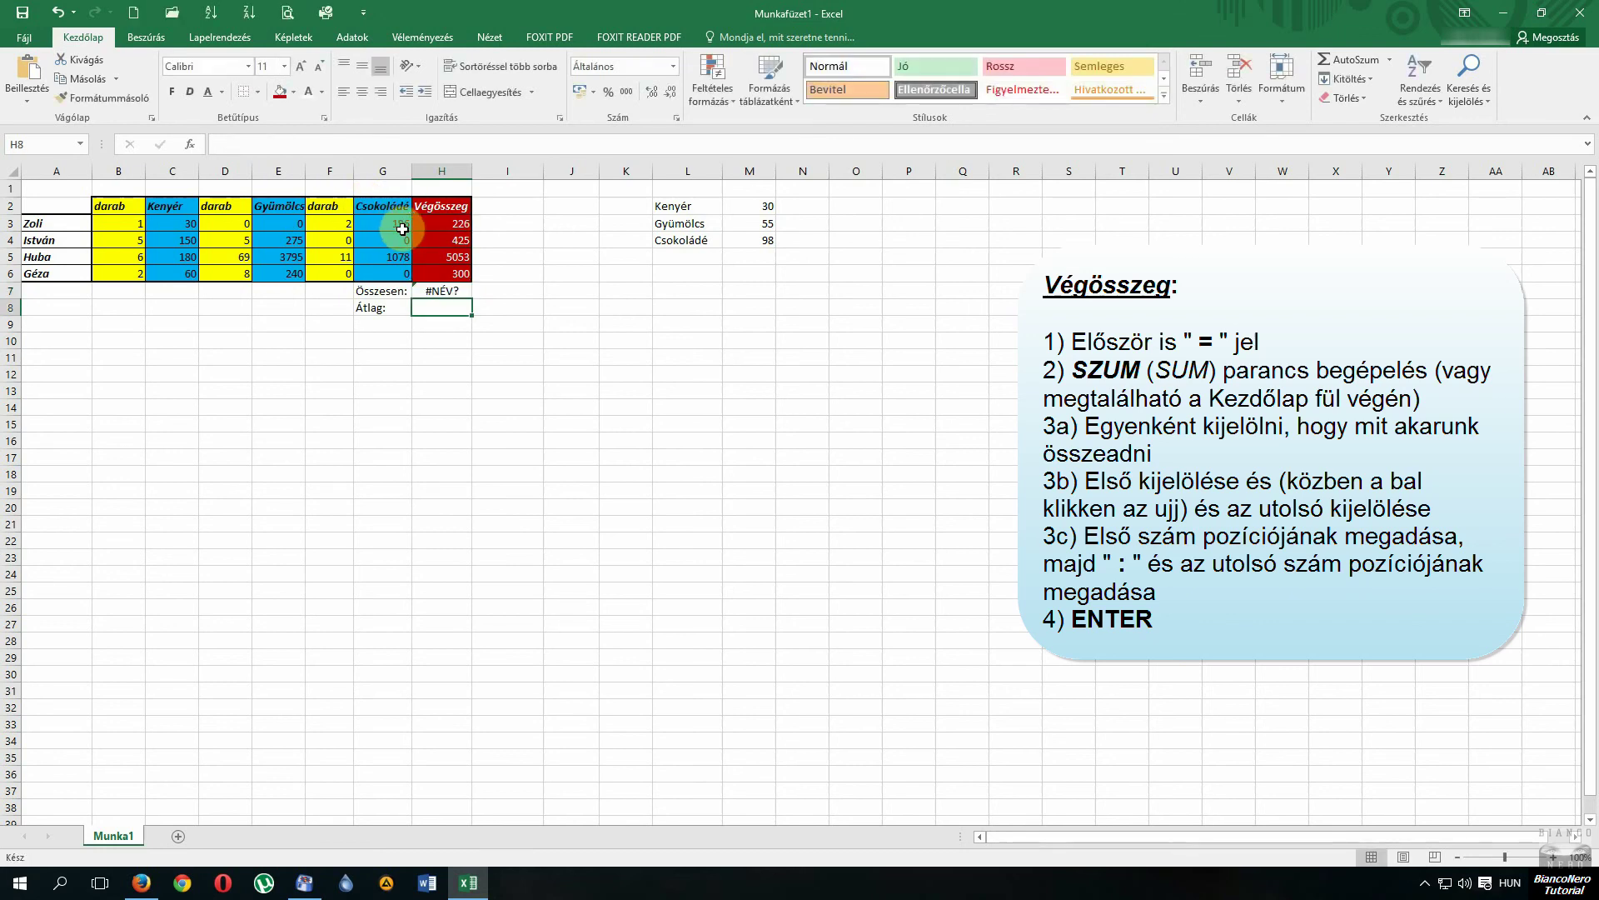
Step: Change the function name in H7 to SZUM so that the formula reads =SZUM(H3:H6), and check it
{"action": "left_click", "coordinate": [457, 293]}
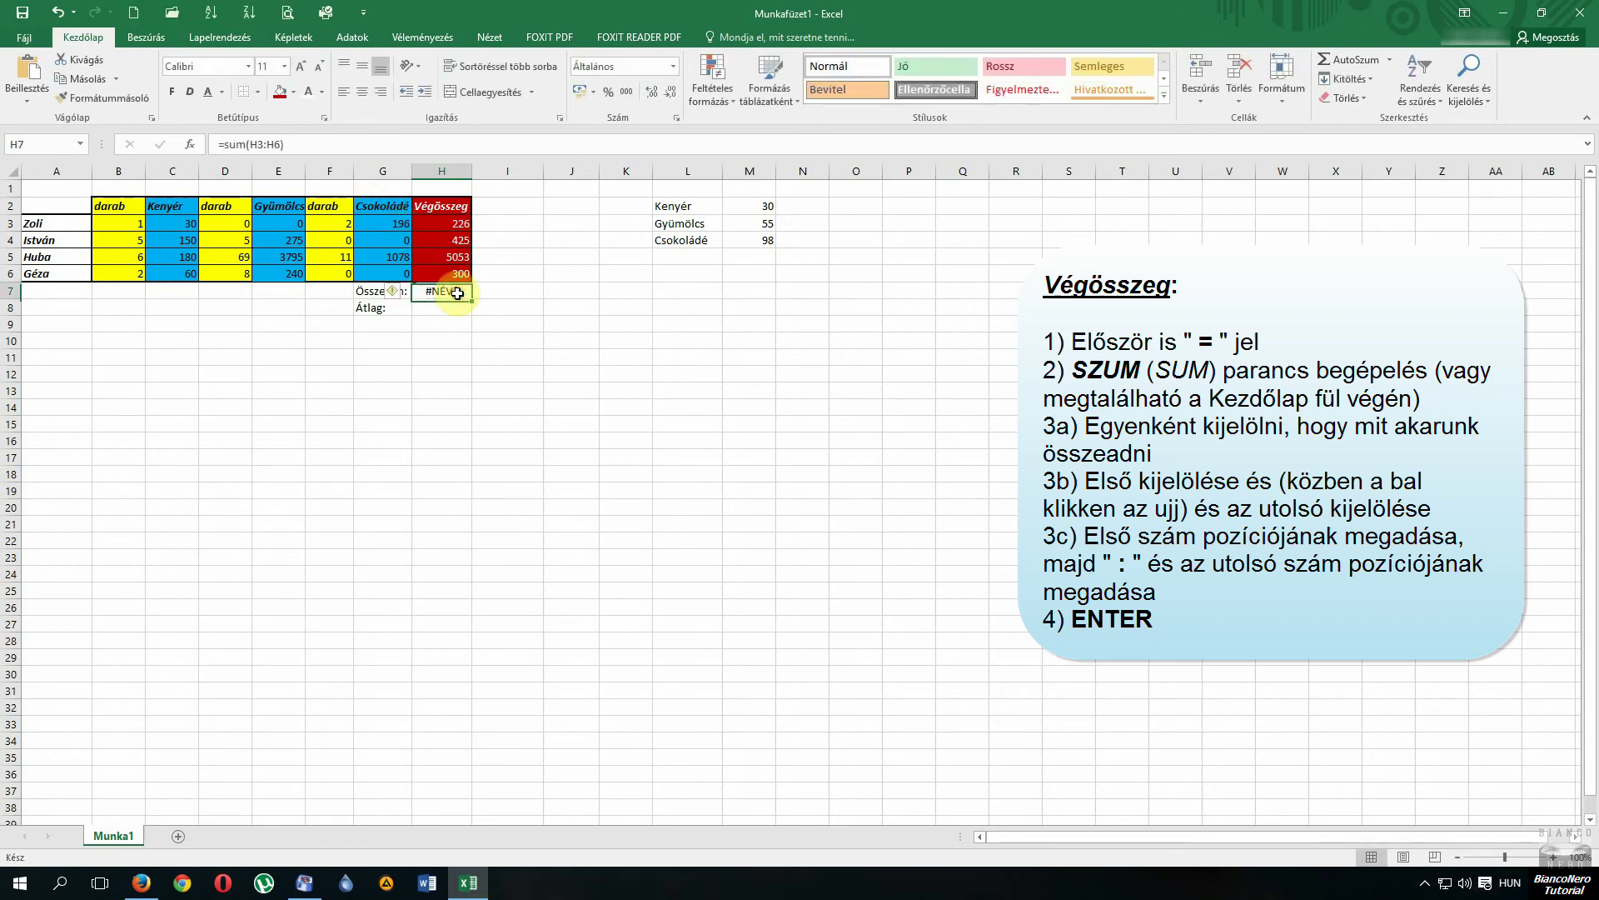
{"action": "left_click", "coordinate": [232, 145]}
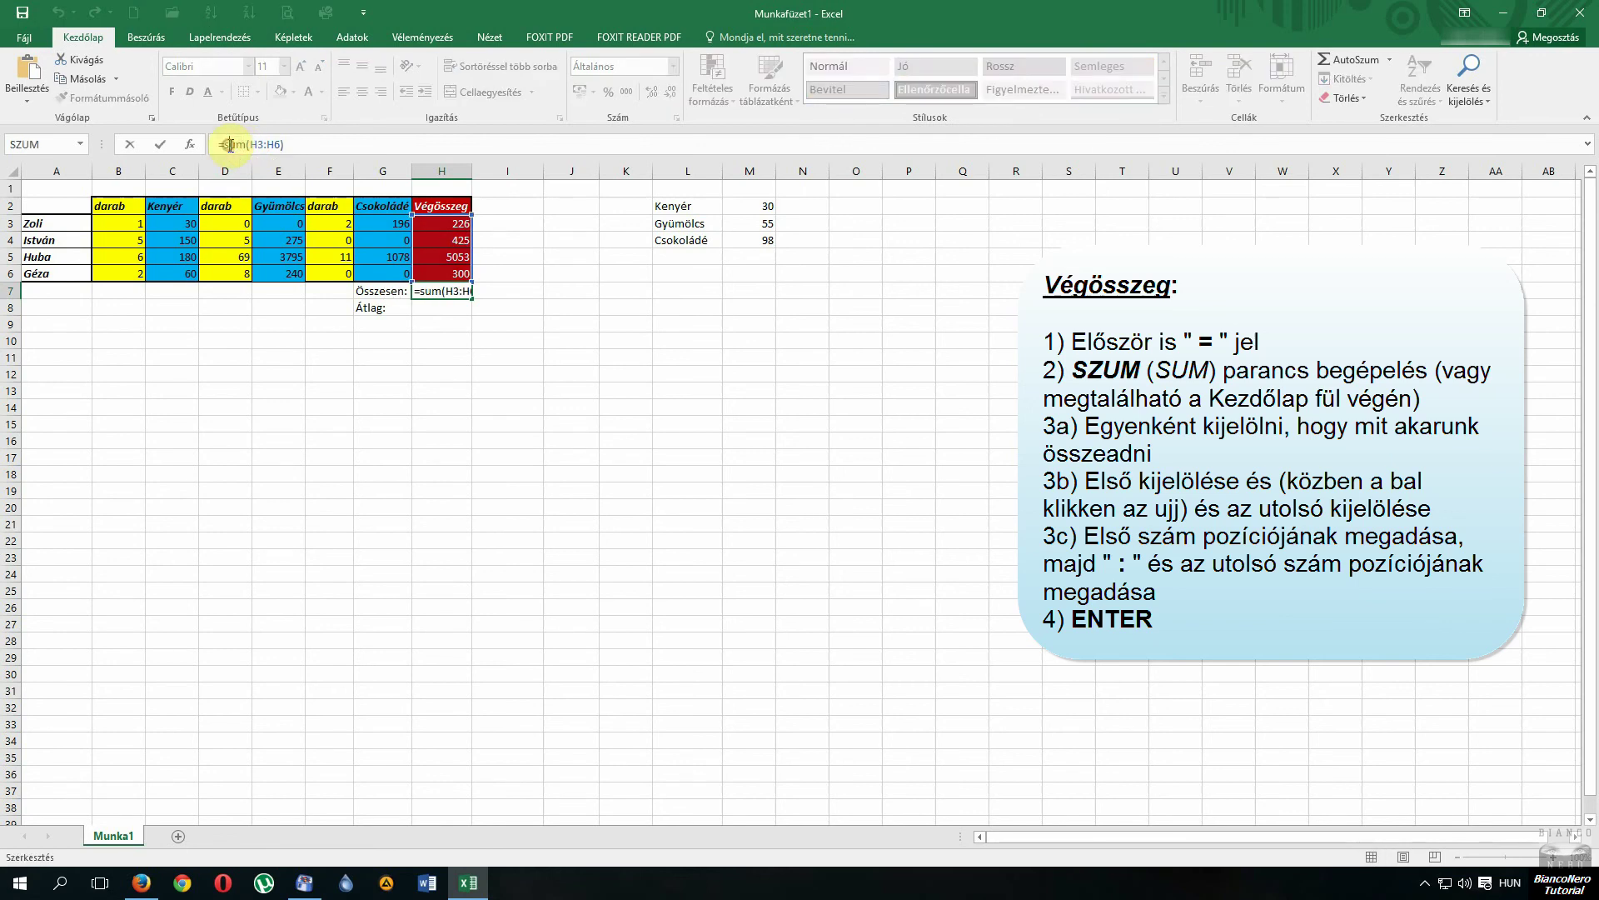
{"action": "key", "text": "Return"}
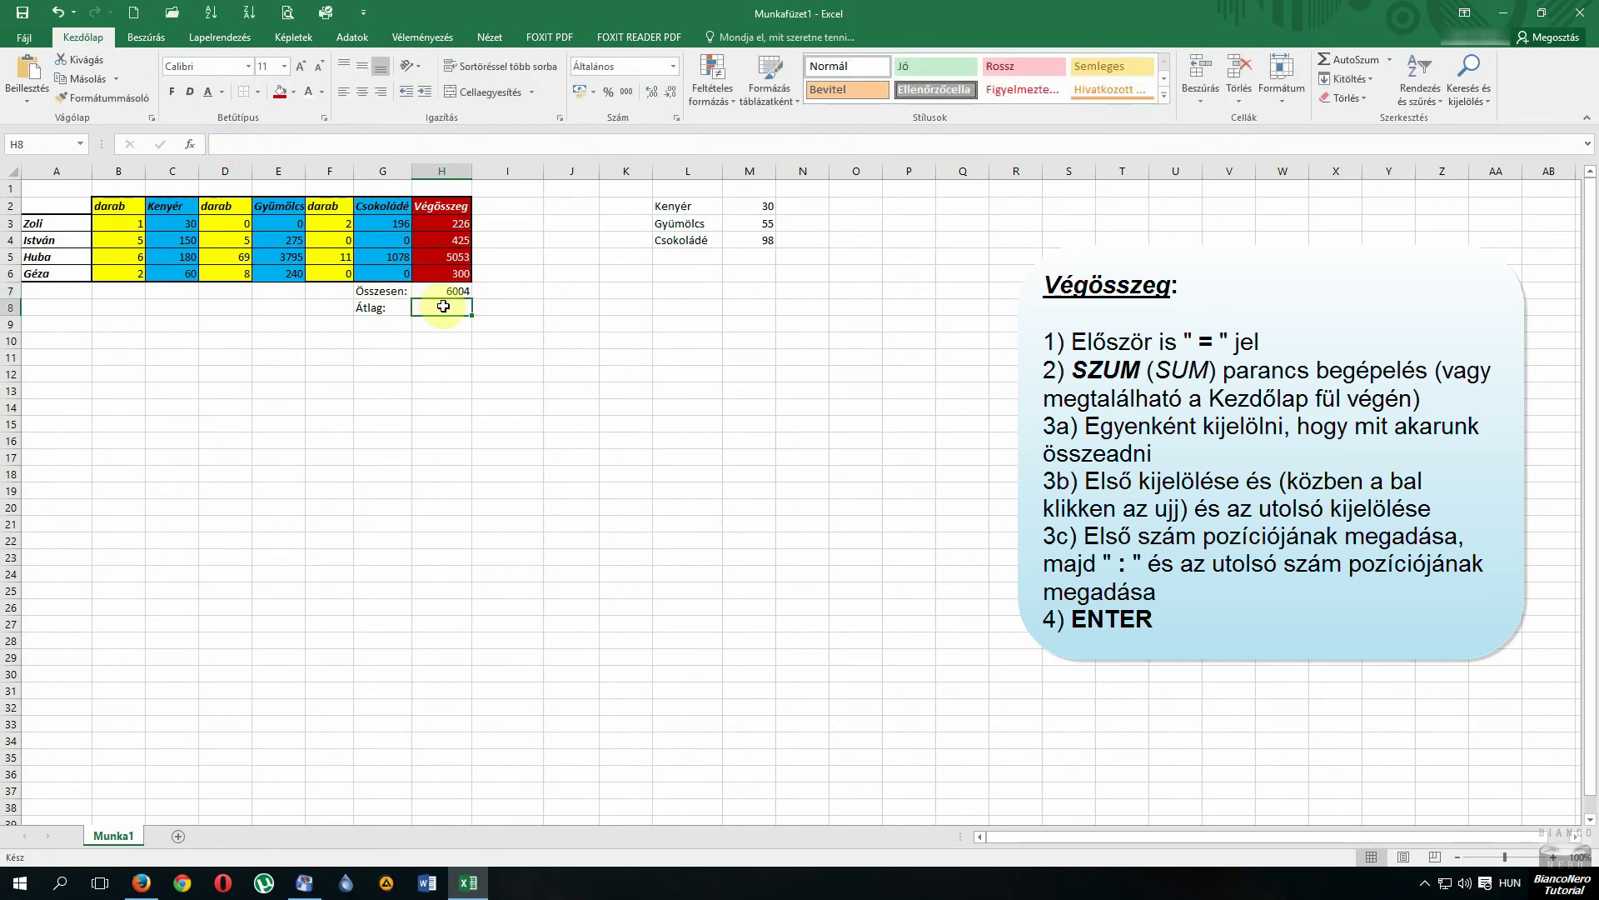
{"action": "left_click", "coordinate": [442, 291]}
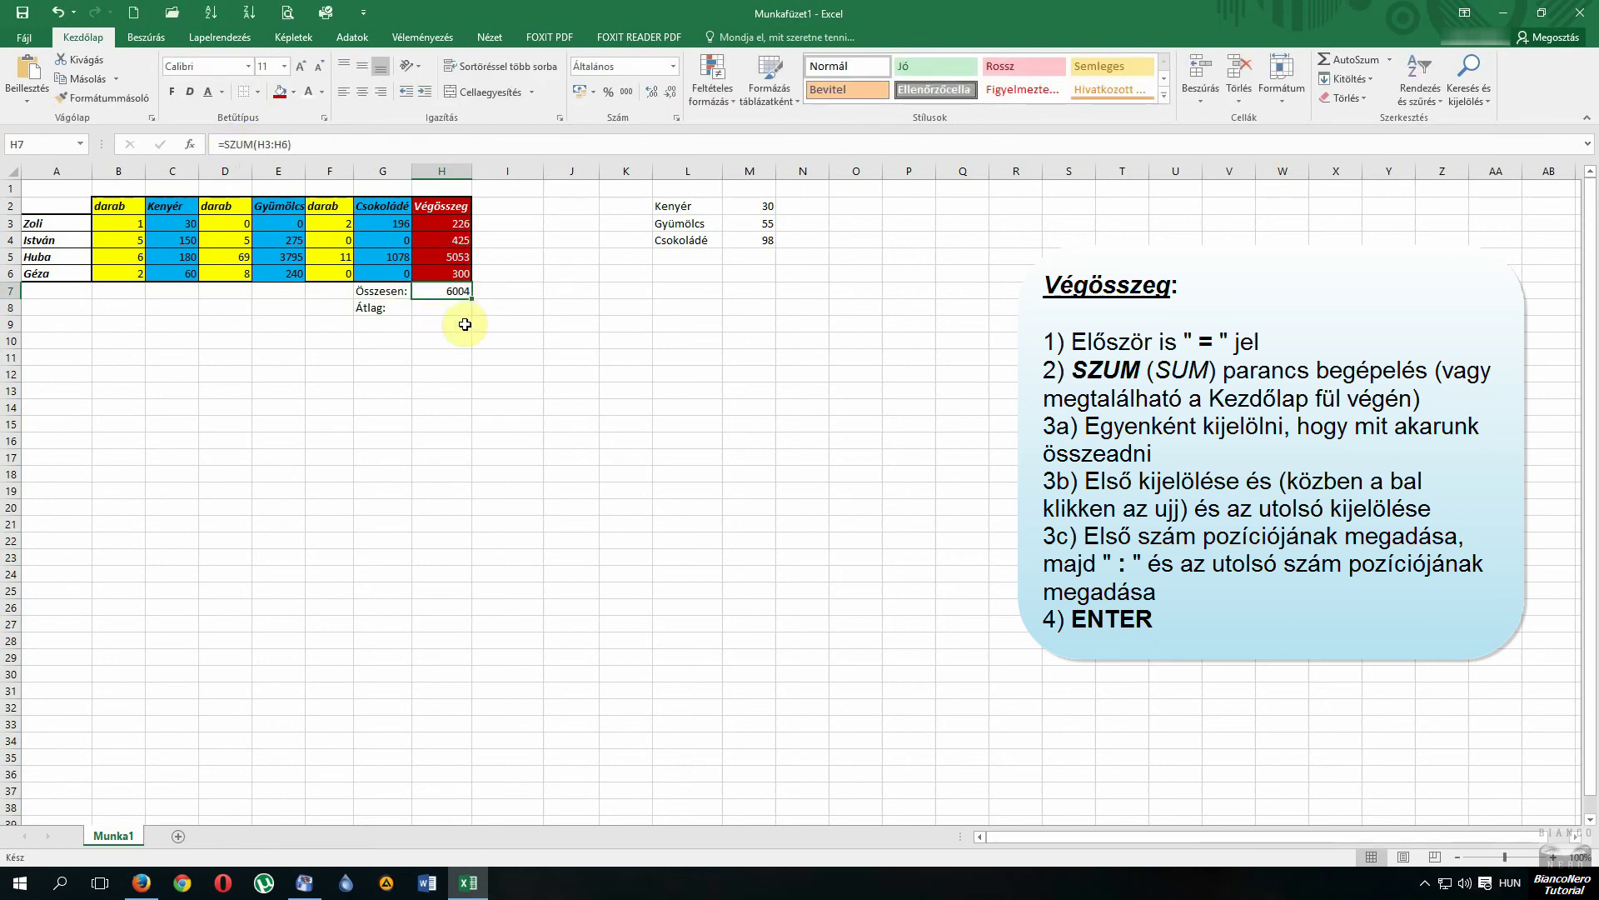
Step: Begin a formula with = in Átlag cell H8 and try to insert the Átlag function from the AutoSum functions
{"action": "left_click", "coordinate": [454, 307]}
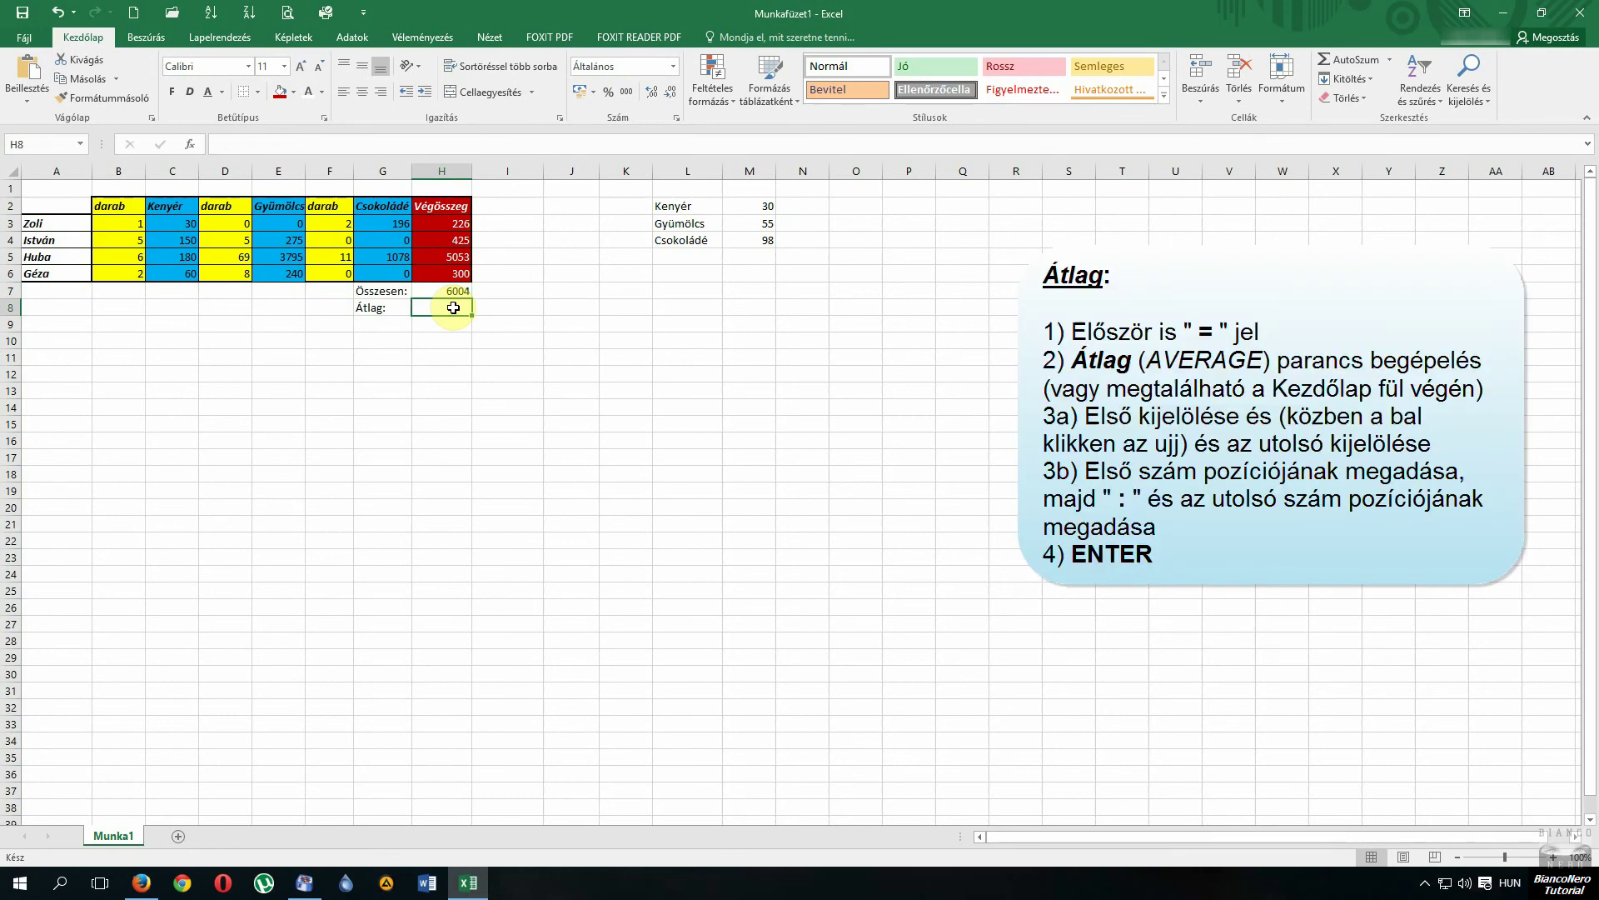
{"action": "type", "text": "="}
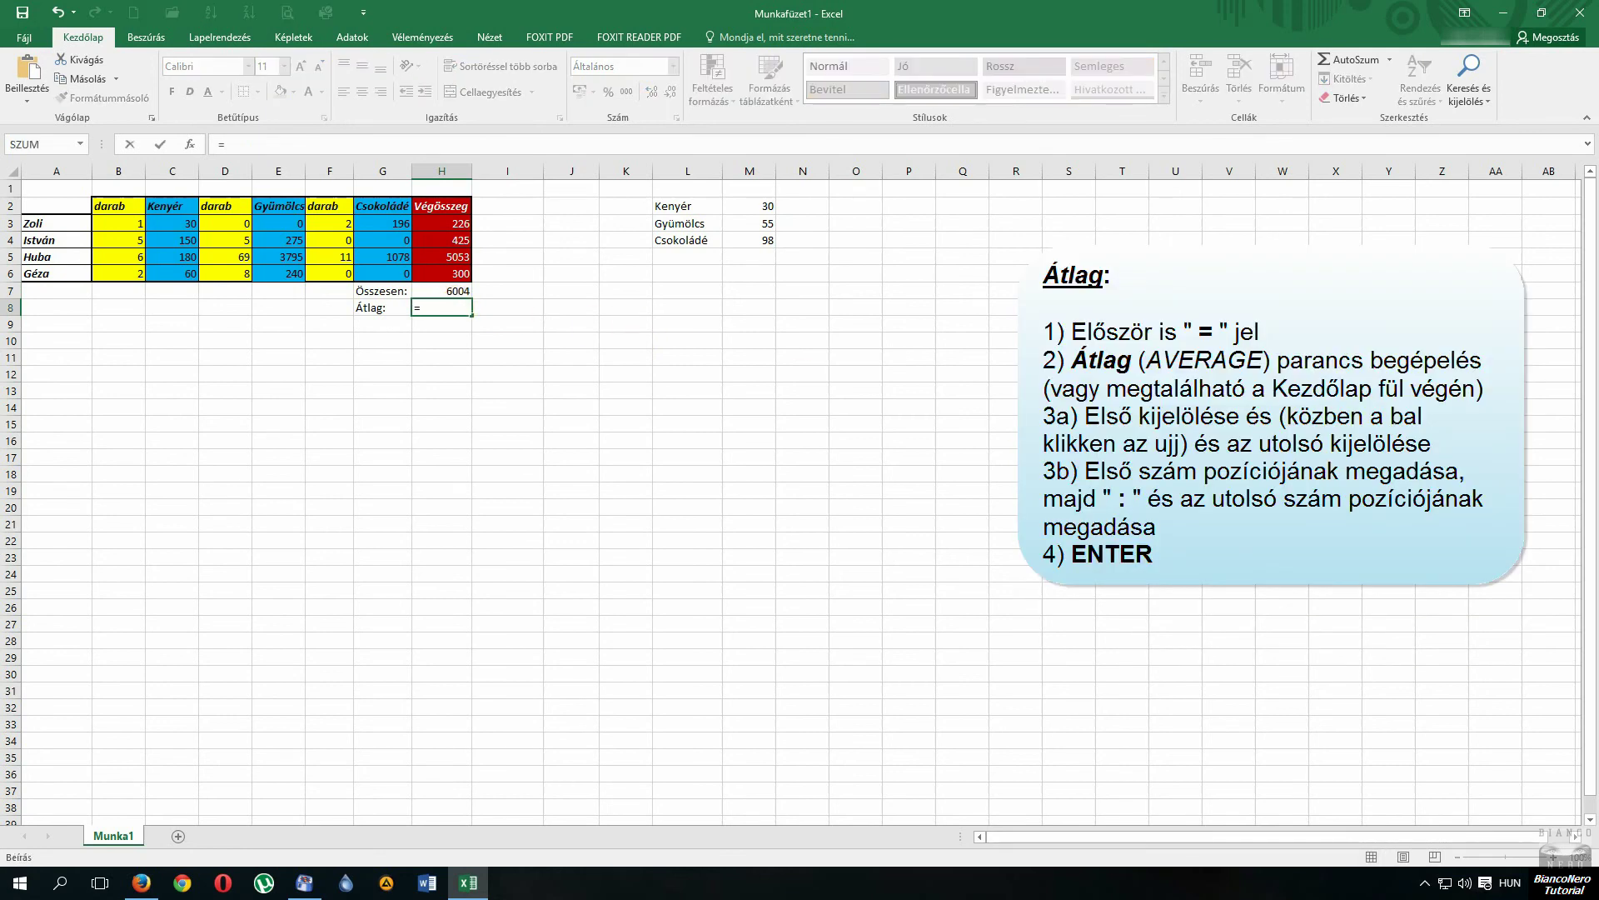
{"action": "left_click", "coordinate": [1393, 62]}
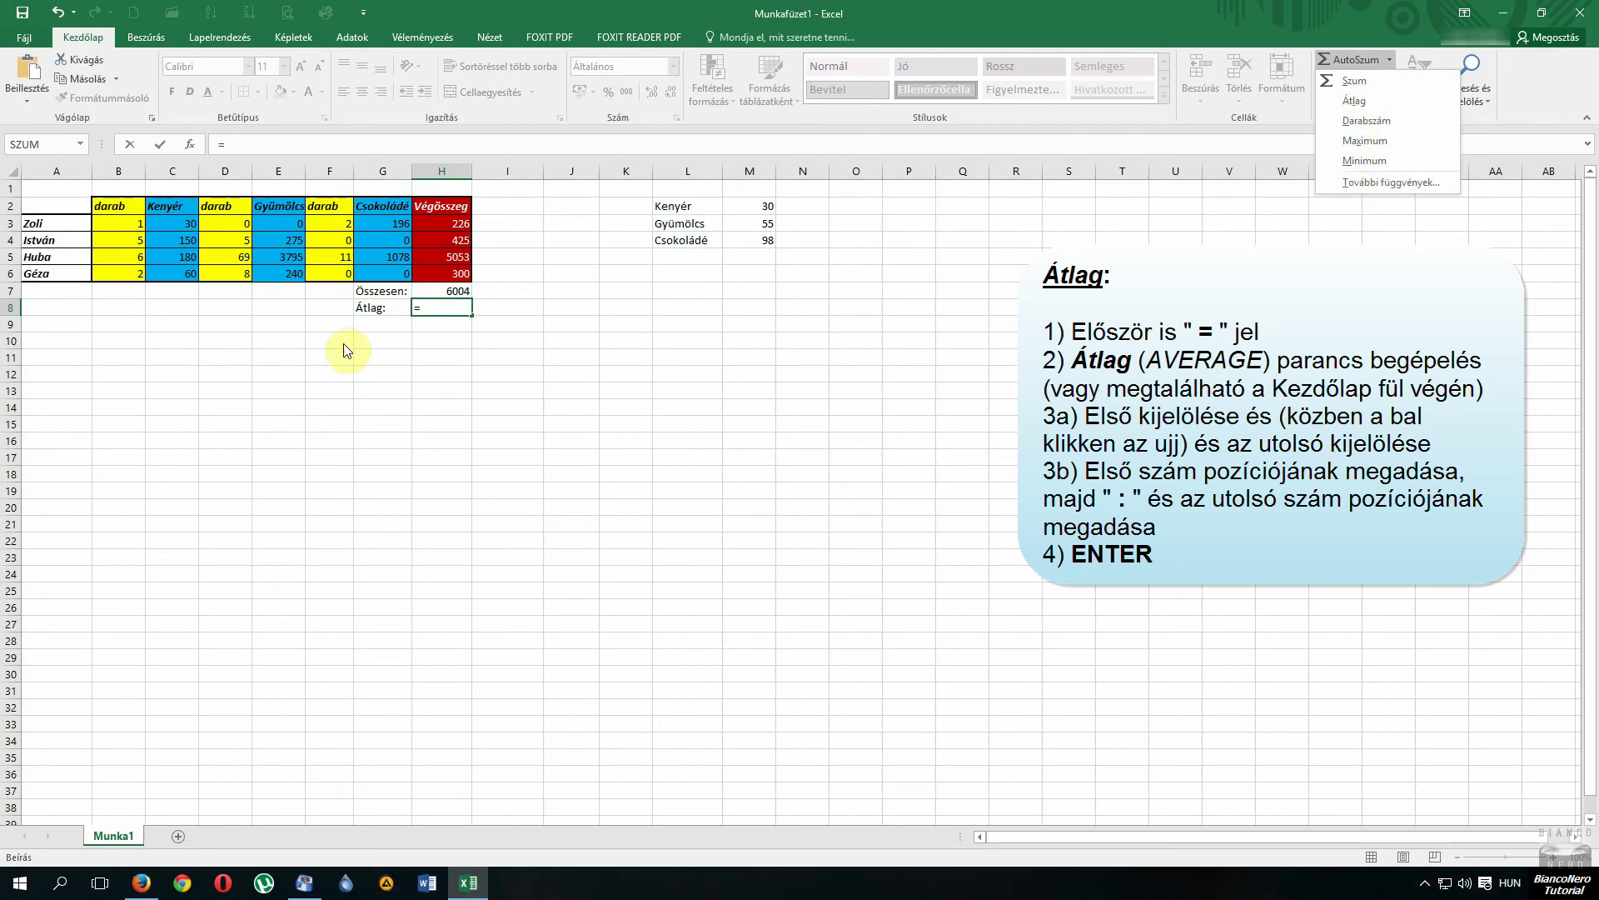
{"action": "left_click", "coordinate": [1371, 102]}
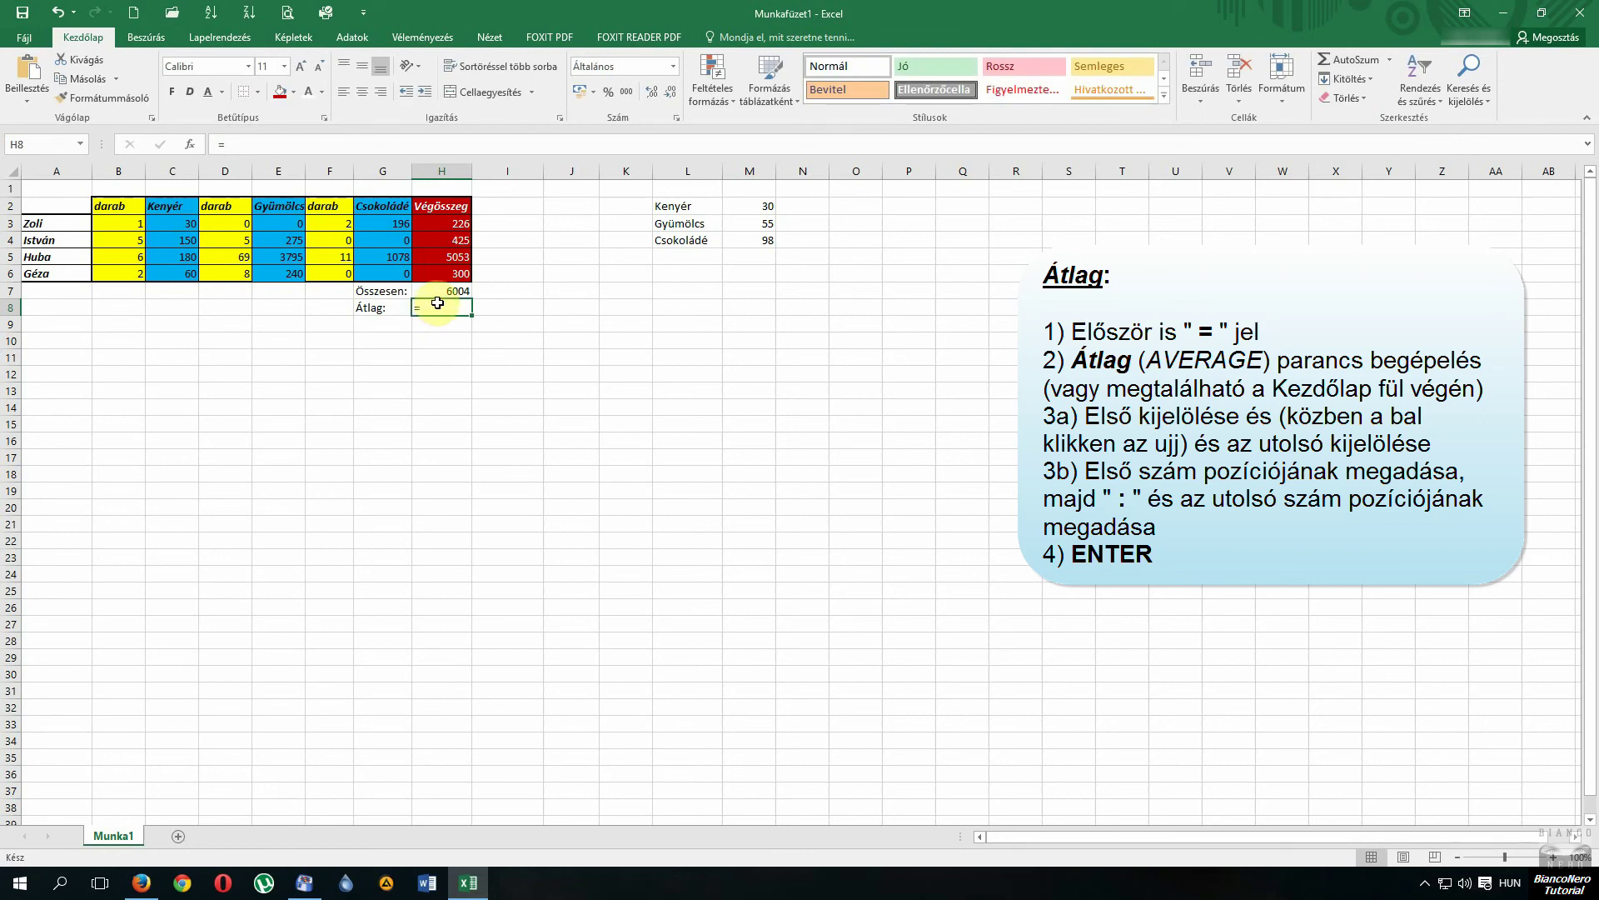
Step: Examine the contents of H8, H7, H5 and G5 in cell edit mode, leaving each without changes
{"action": "key", "text": "F2"}
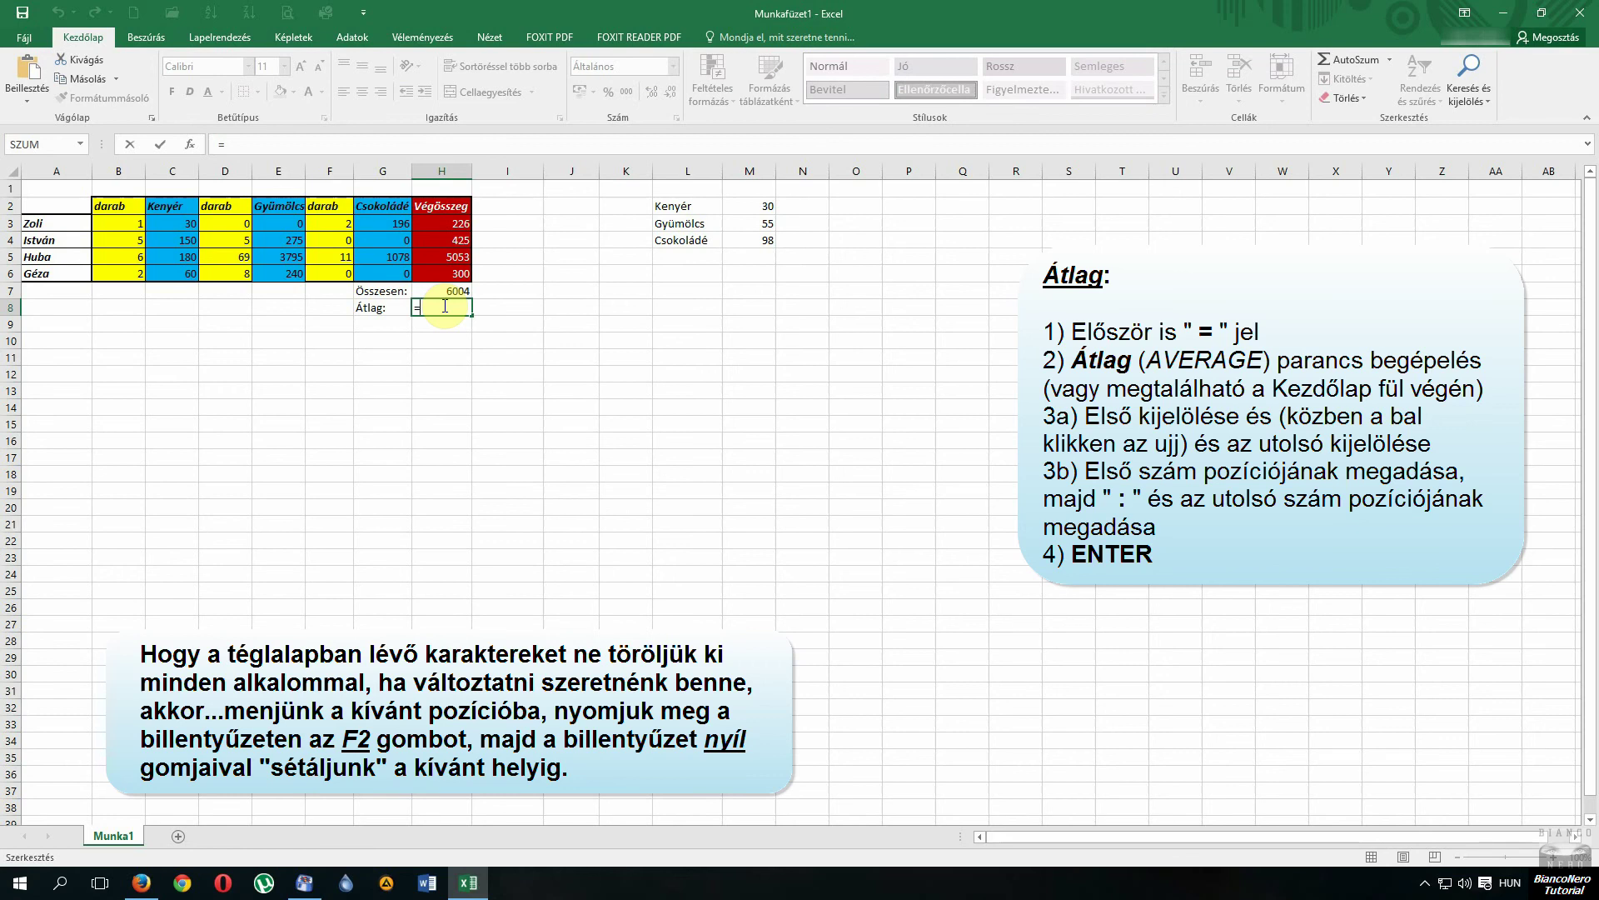
{"action": "key", "text": "Escape"}
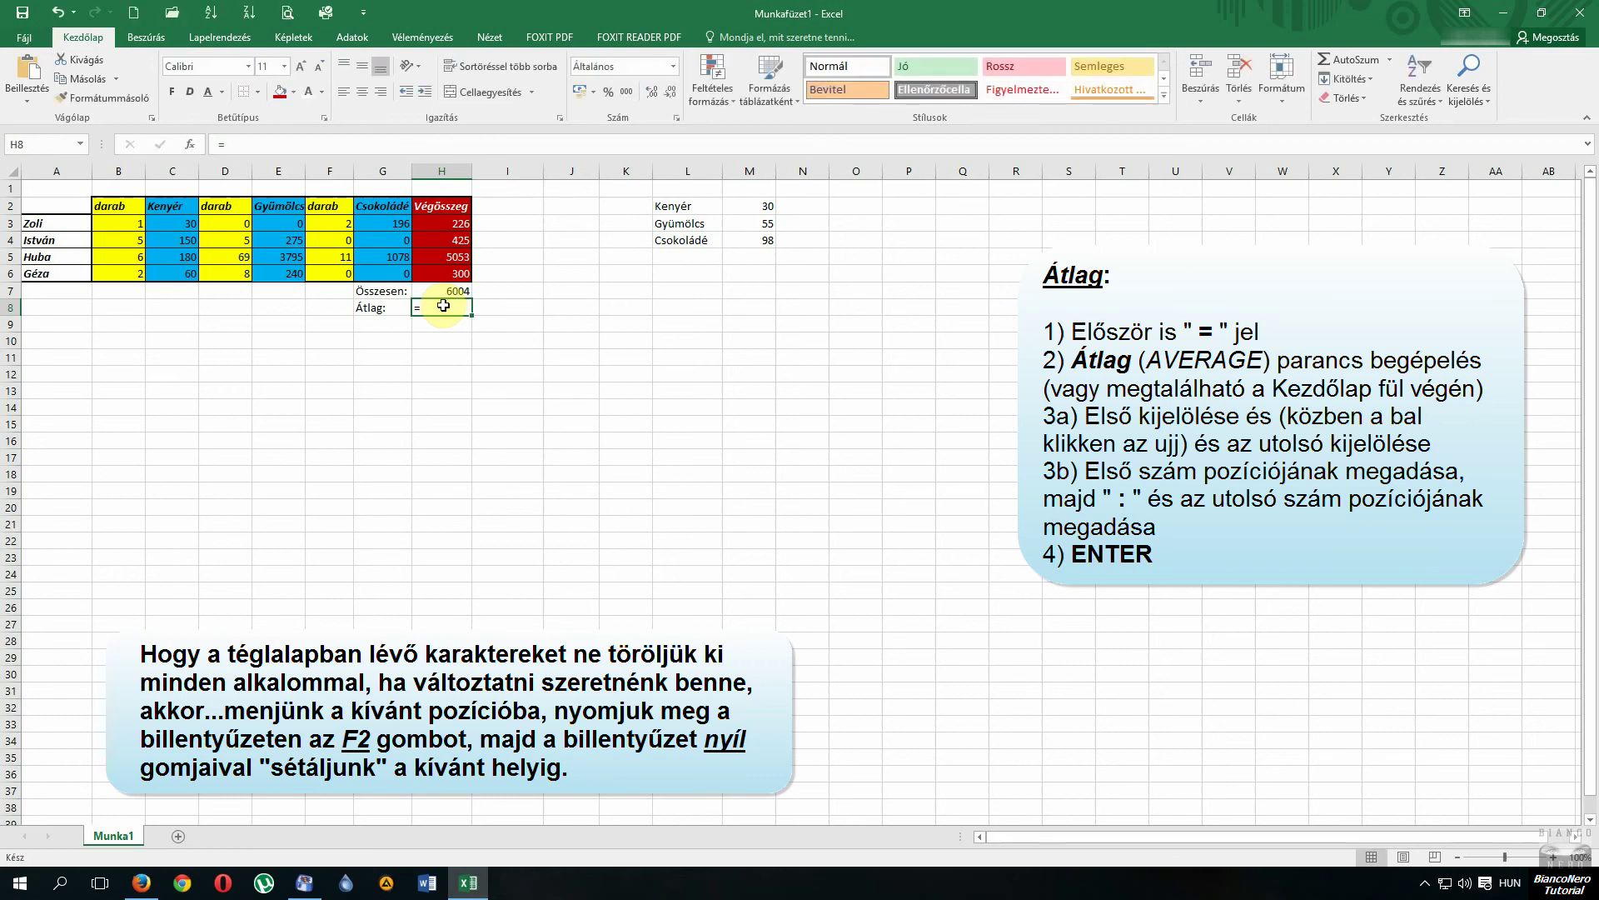
{"action": "key", "text": "Up"}
{"action": "key", "text": "F2"}
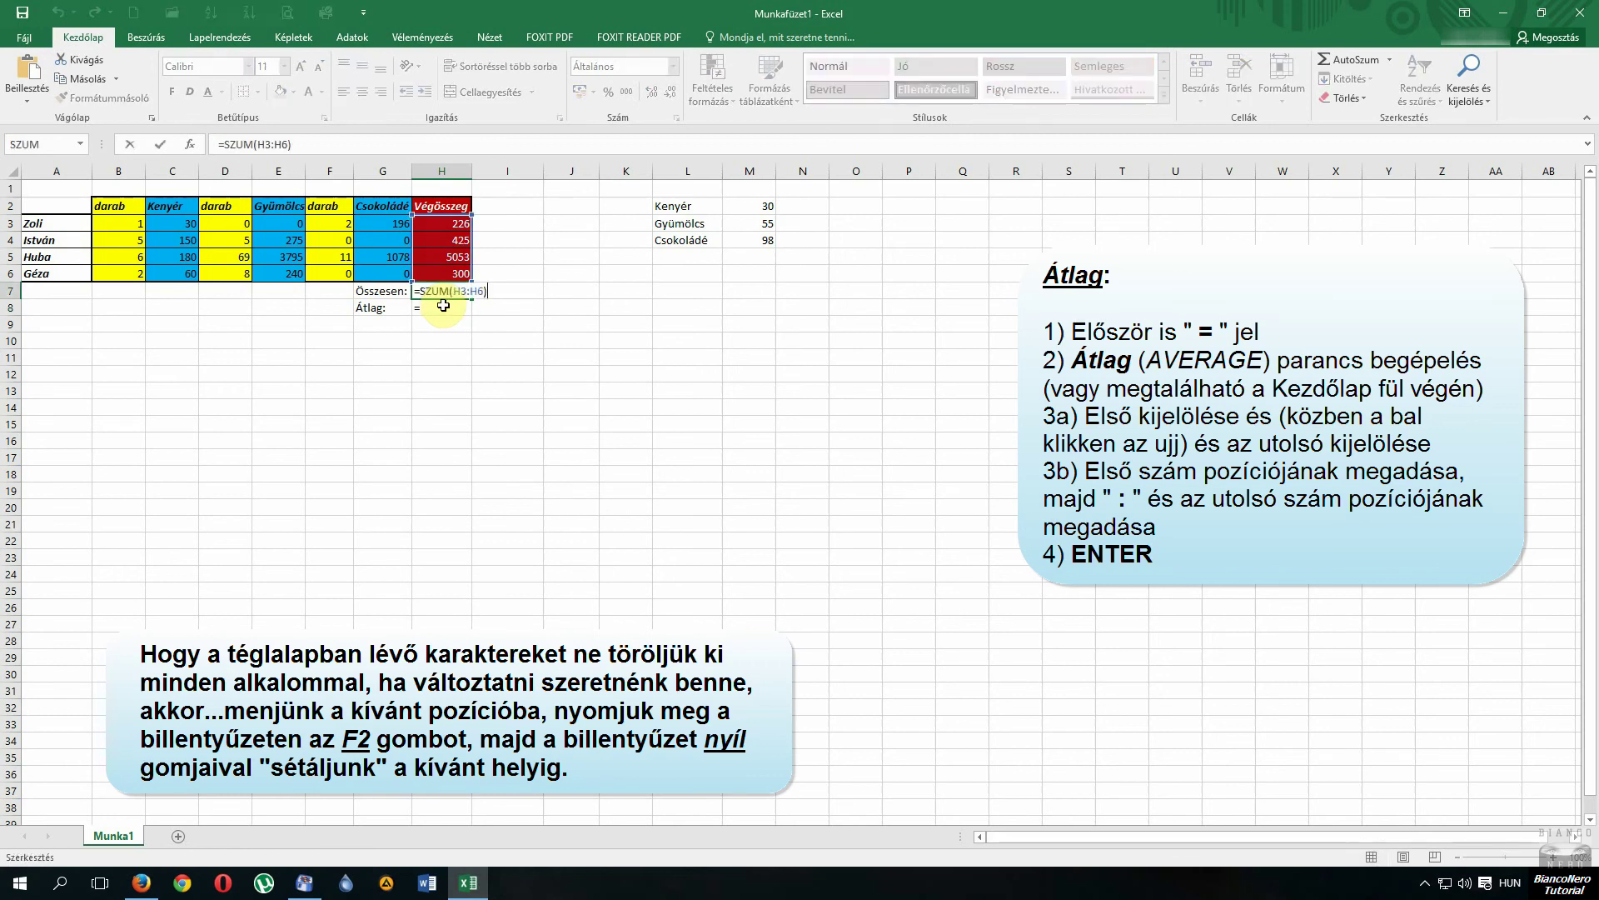
{"action": "key", "text": "Escape"}
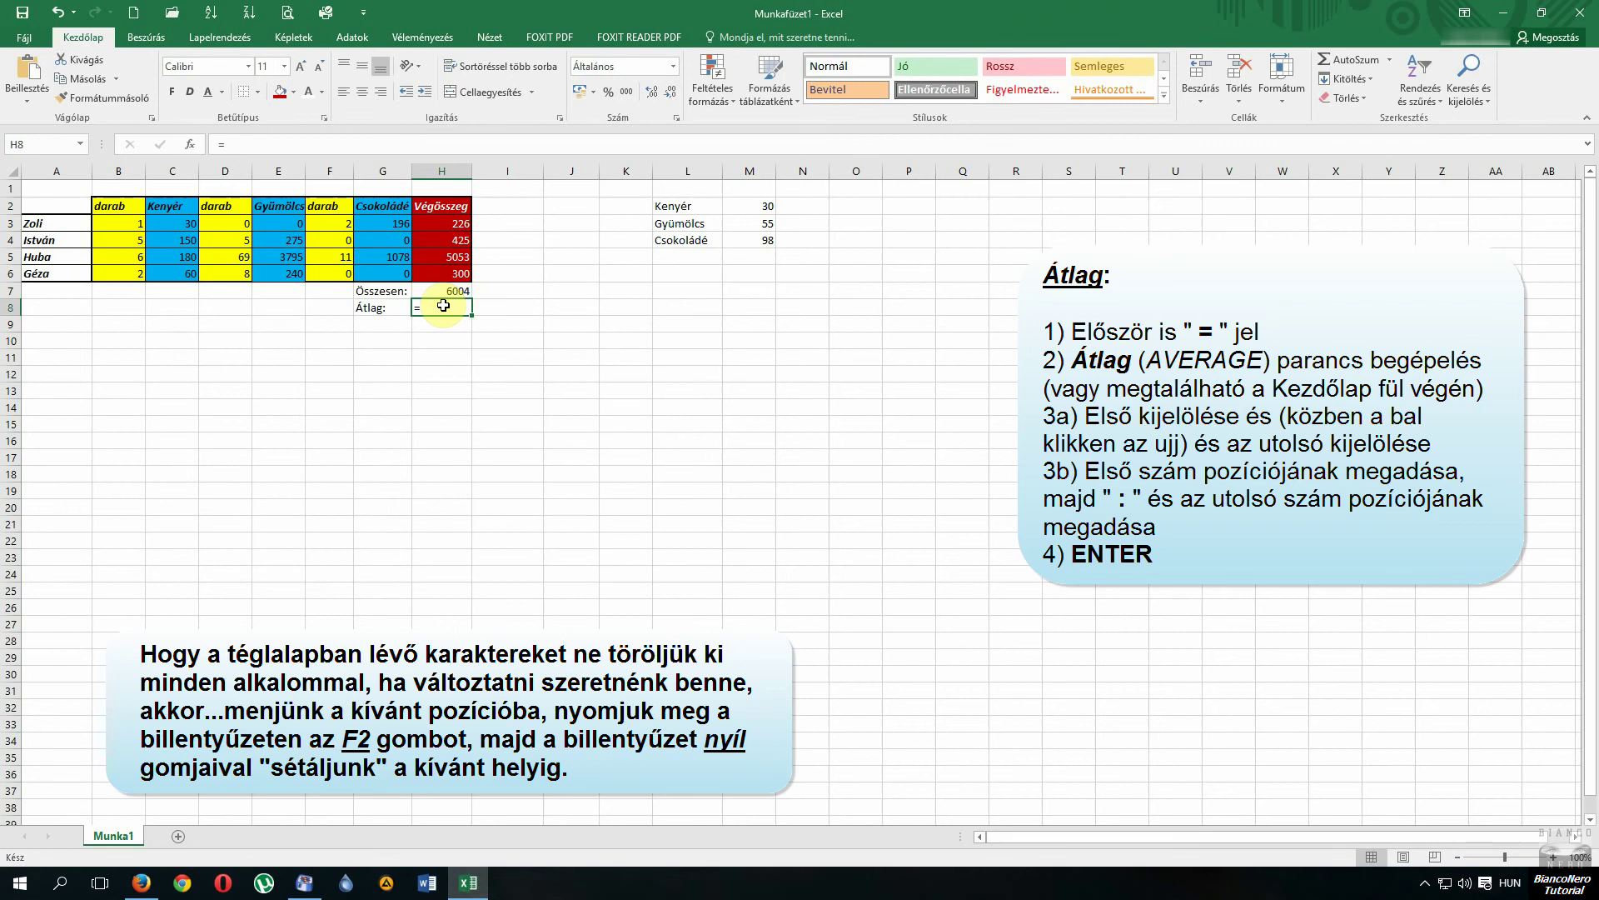
{"action": "key", "text": "Up"}
{"action": "key", "text": "Up"}
{"action": "key", "text": "F2"}
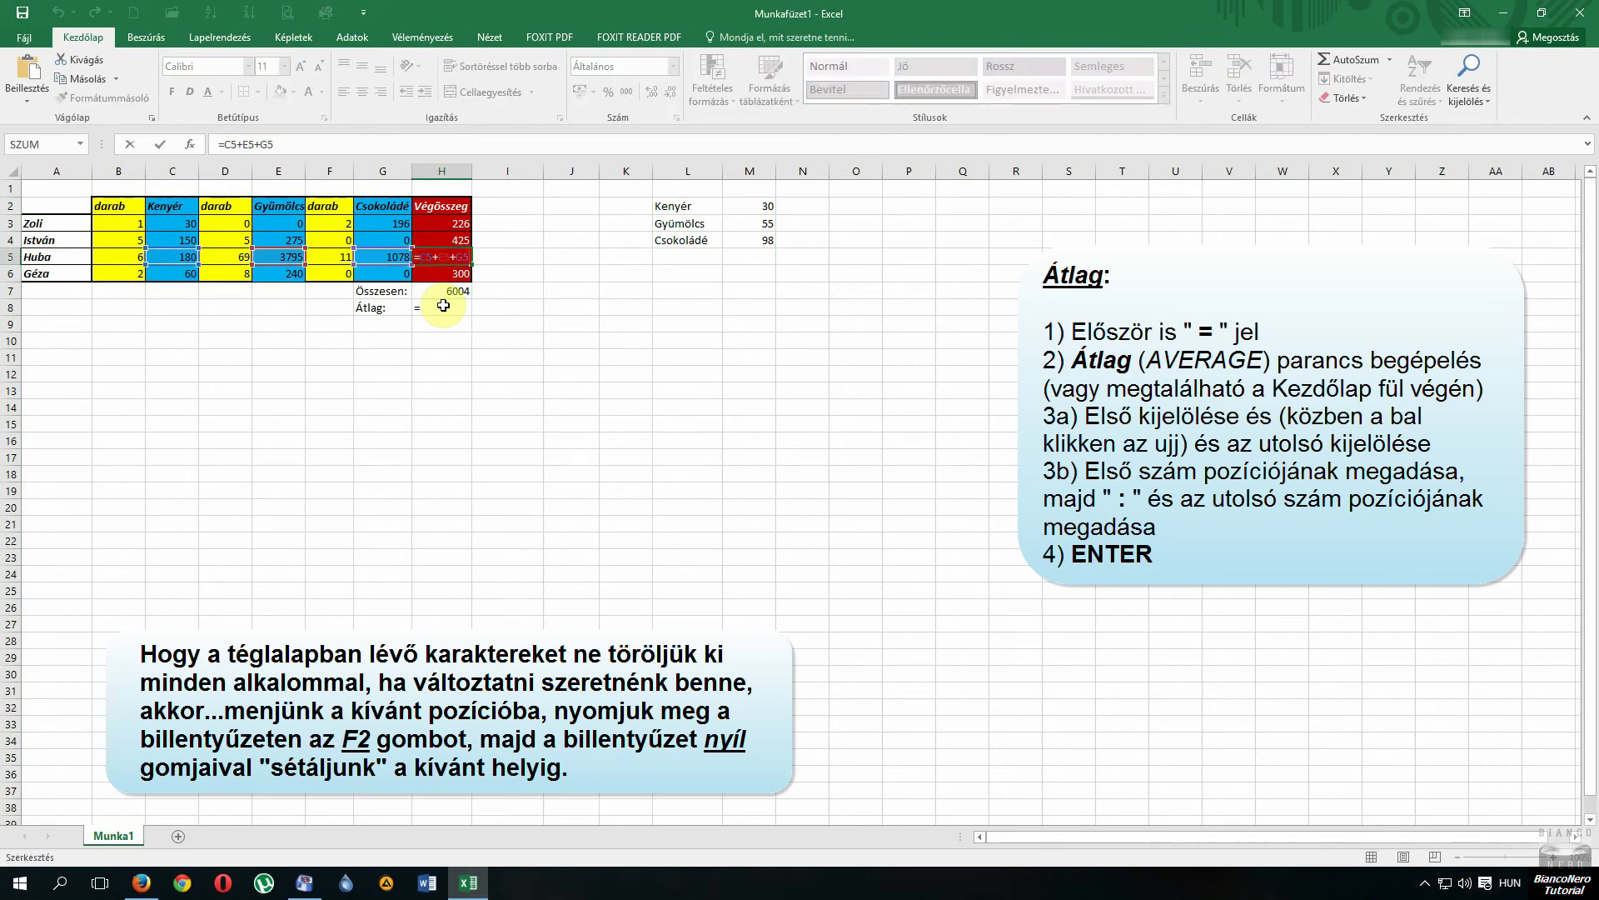
{"action": "key", "text": "Escape"}
{"action": "key", "text": "Left"}
{"action": "key", "text": "F2"}
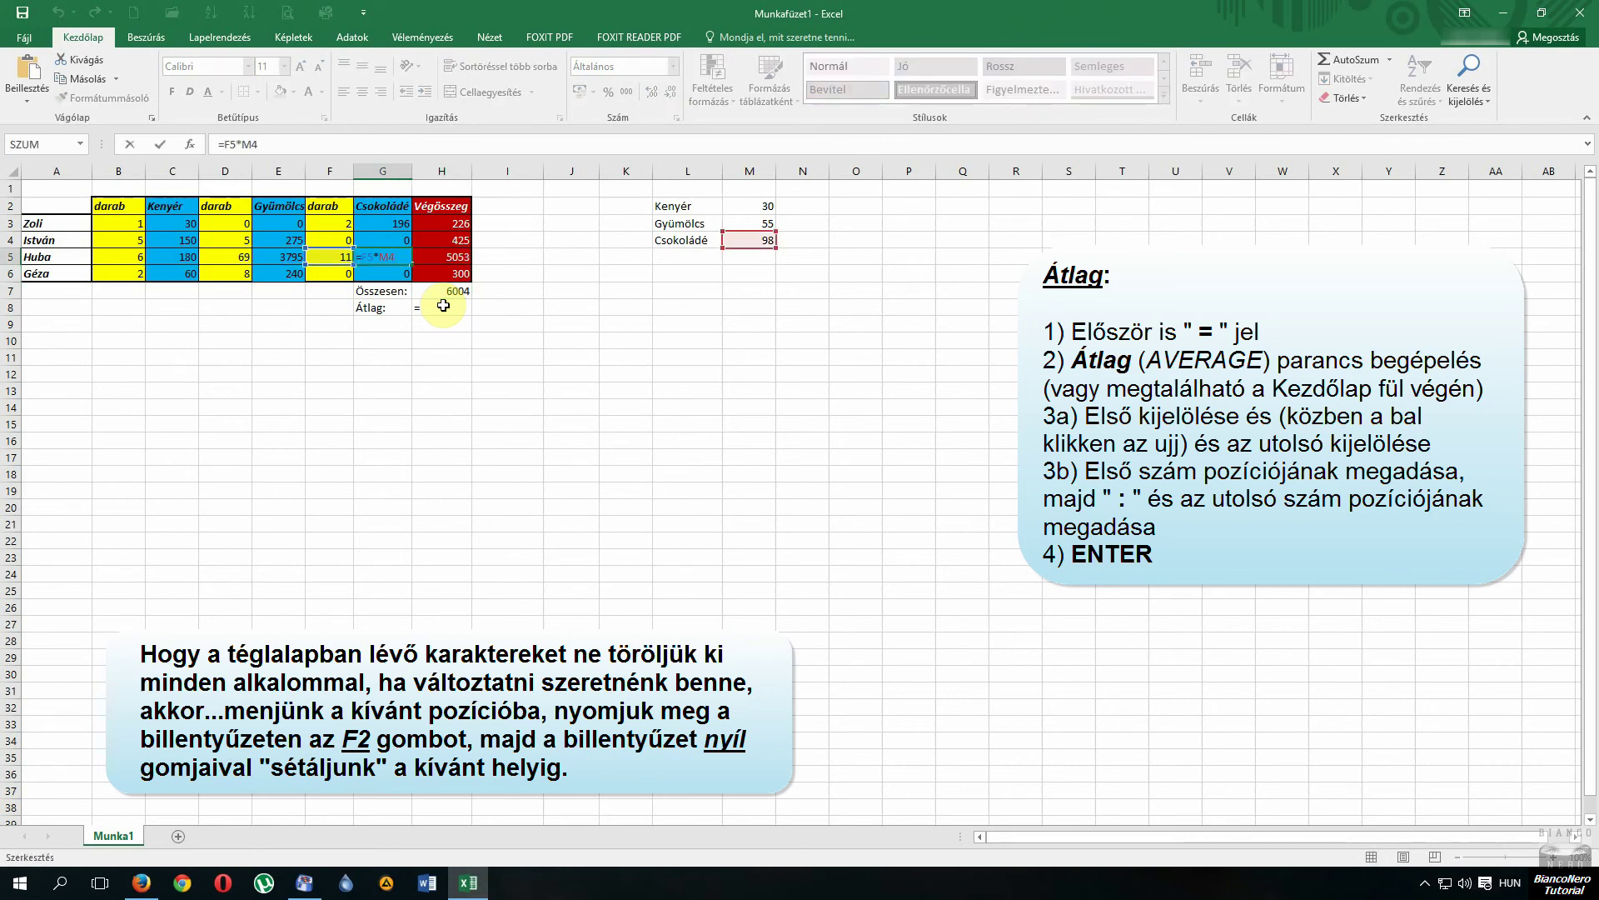
{"action": "key", "text": "Escape"}
Step: Edit the Csokoládé quantity in F5 to 1 to test the dependent totals, and set it back to 11
{"action": "key", "text": "Left"}
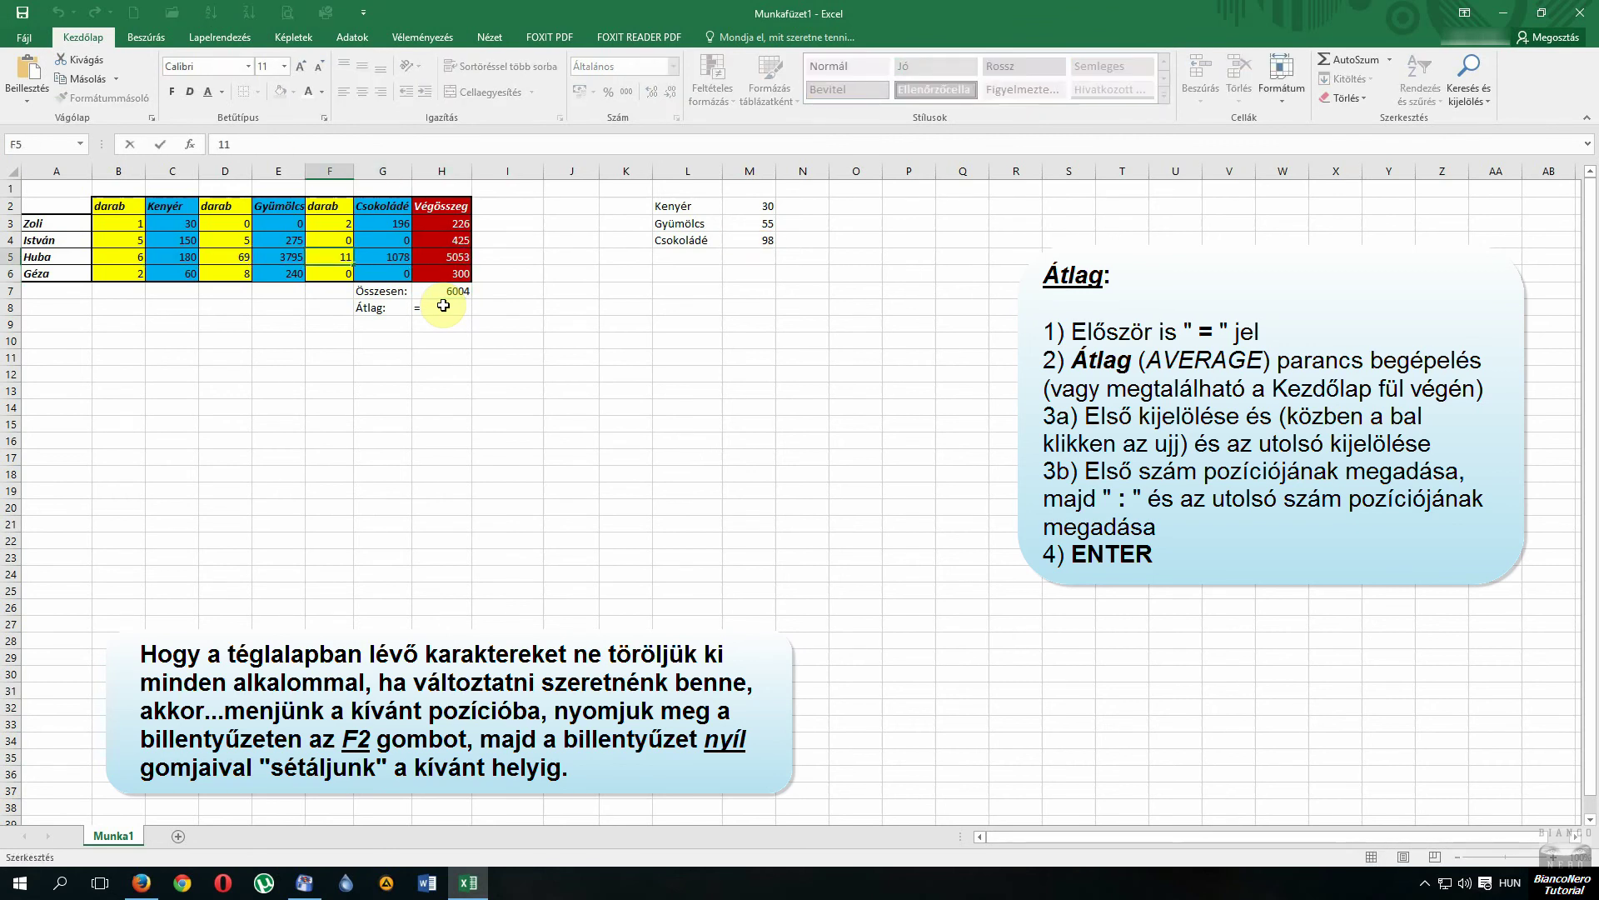
{"action": "key", "text": "BackSpace"}
{"action": "key", "text": "ctrl+Return"}
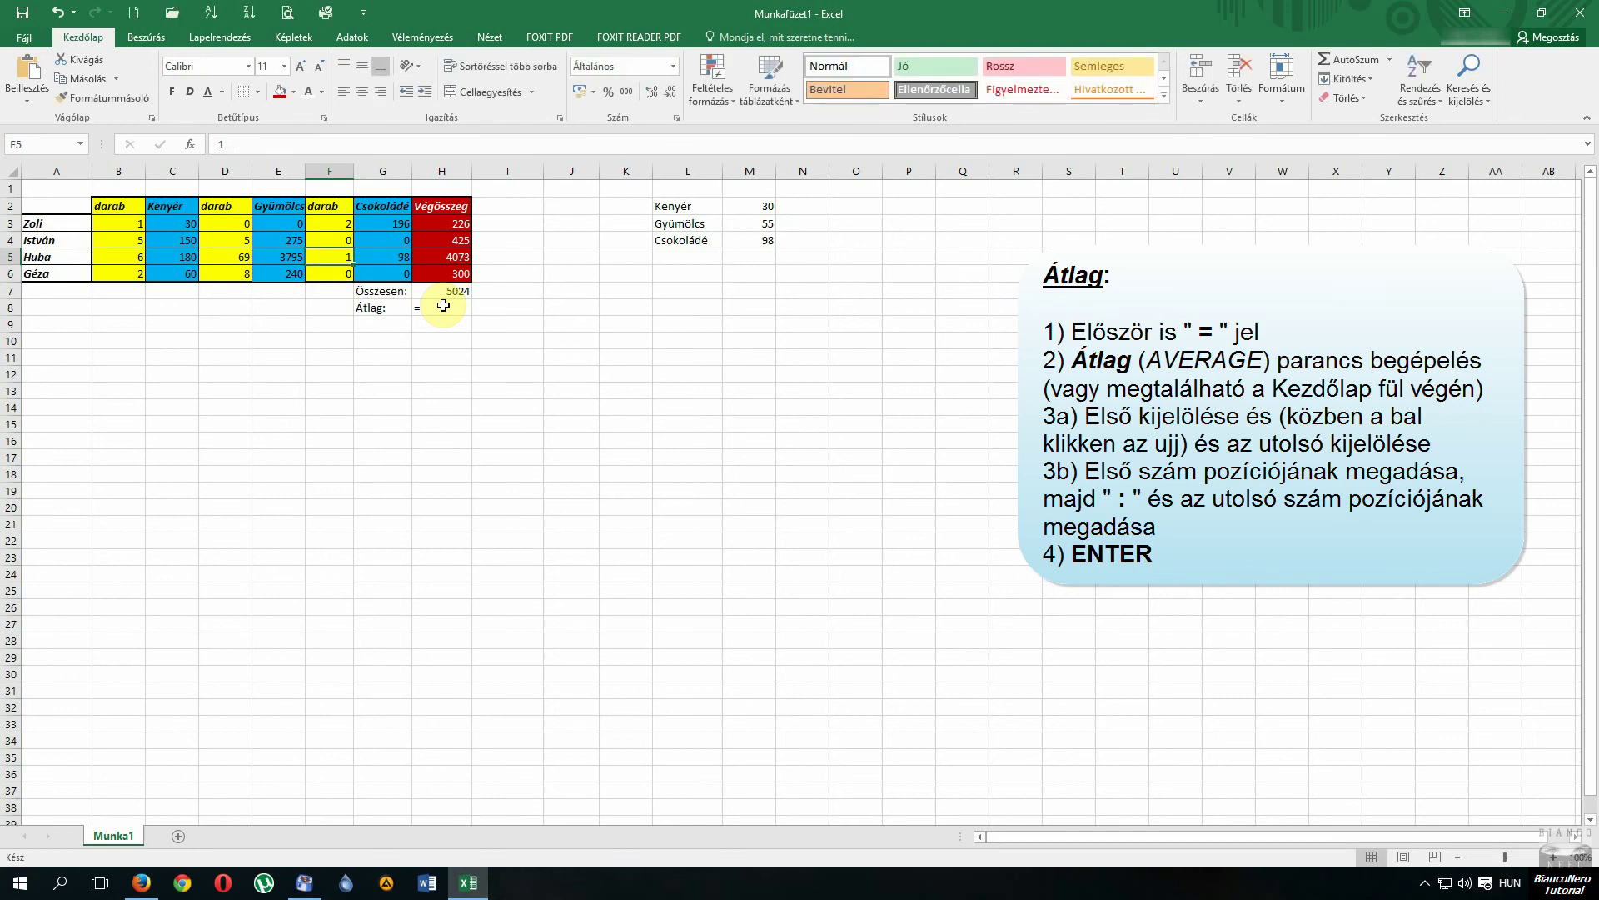
{"action": "key", "text": "F2"}
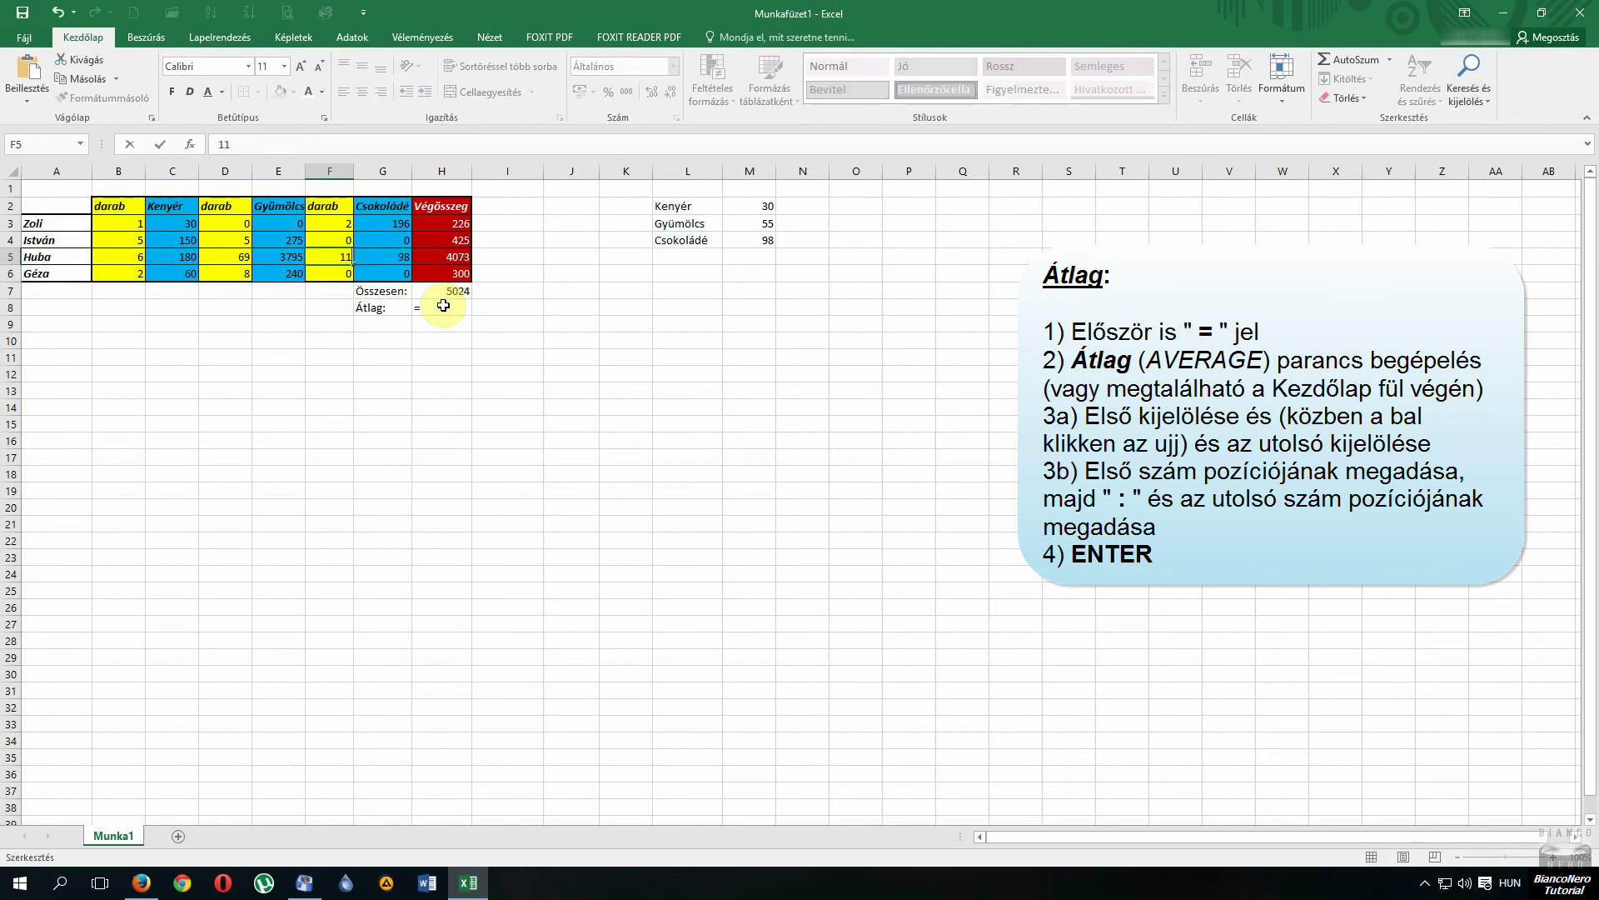
{"action": "type", "text": "1"}
{"action": "key", "text": "Return"}
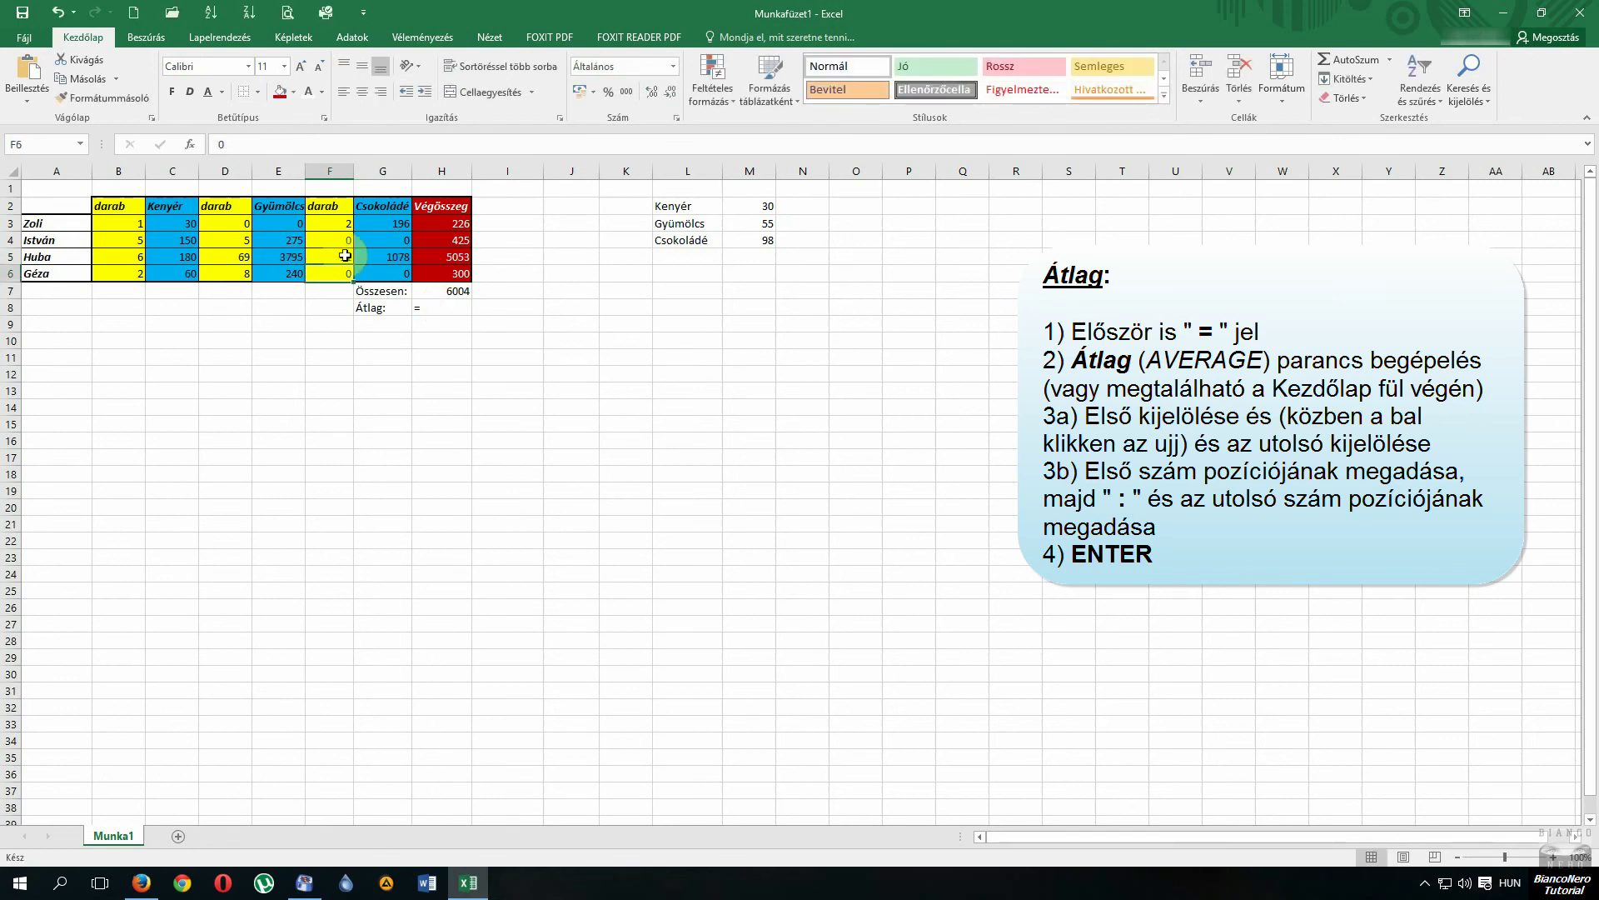
Step: Complete the Átlag formula in H8 as =átlag(H3:H6, using the Végösszeg range, and confirm it
{"action": "left_click", "coordinate": [443, 307]}
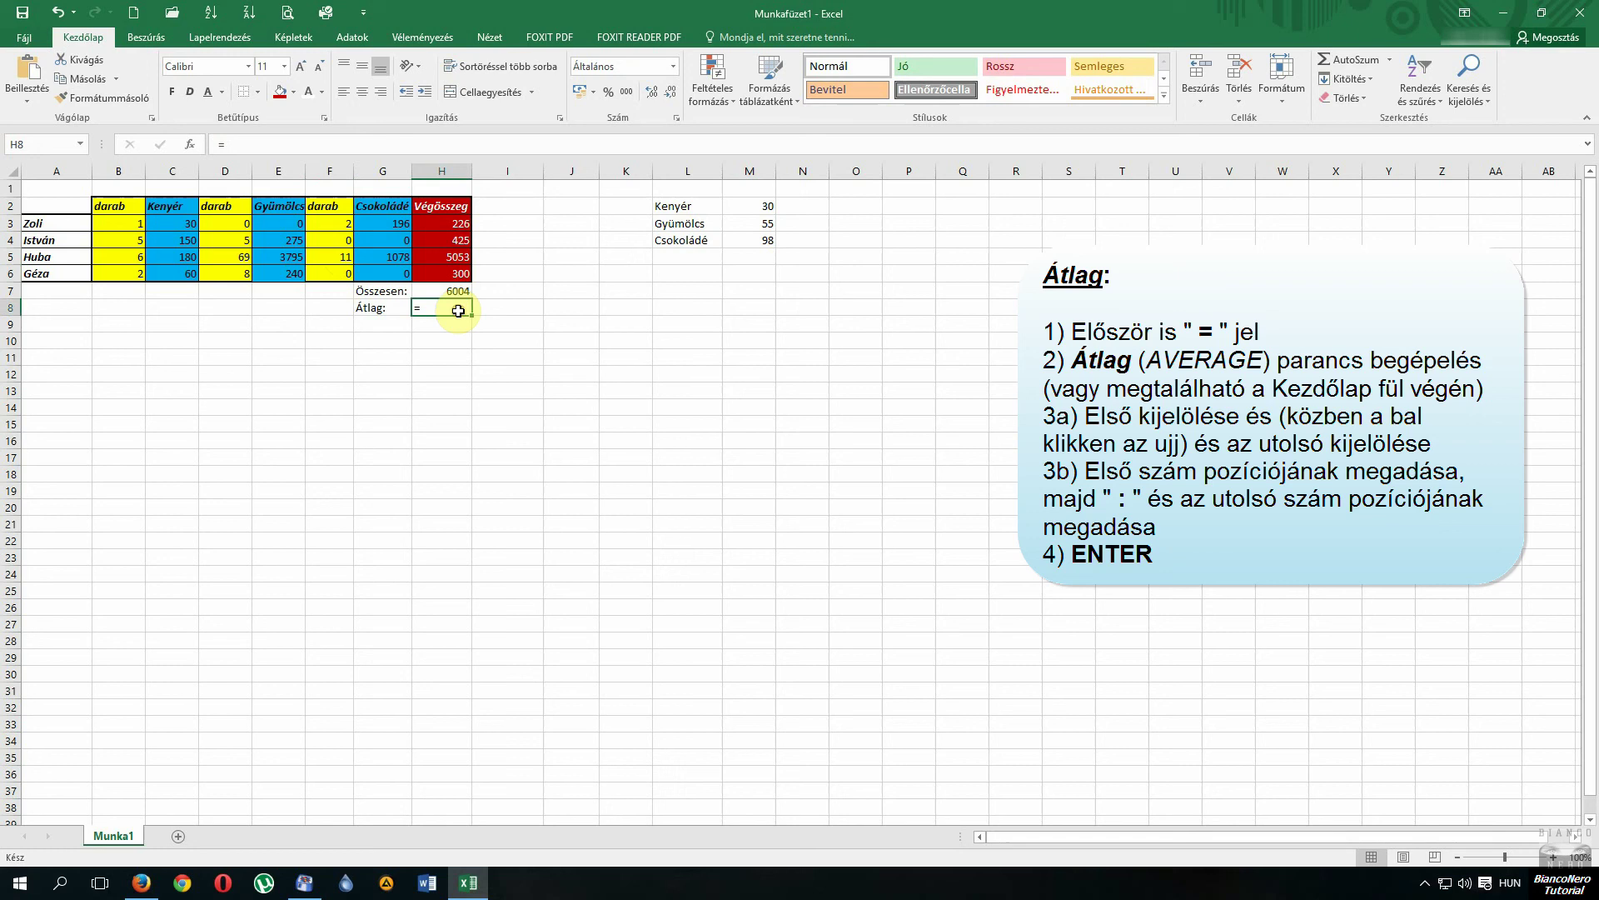
{"action": "left_click", "coordinate": [255, 146]}
{"action": "type", "text": "átla"}
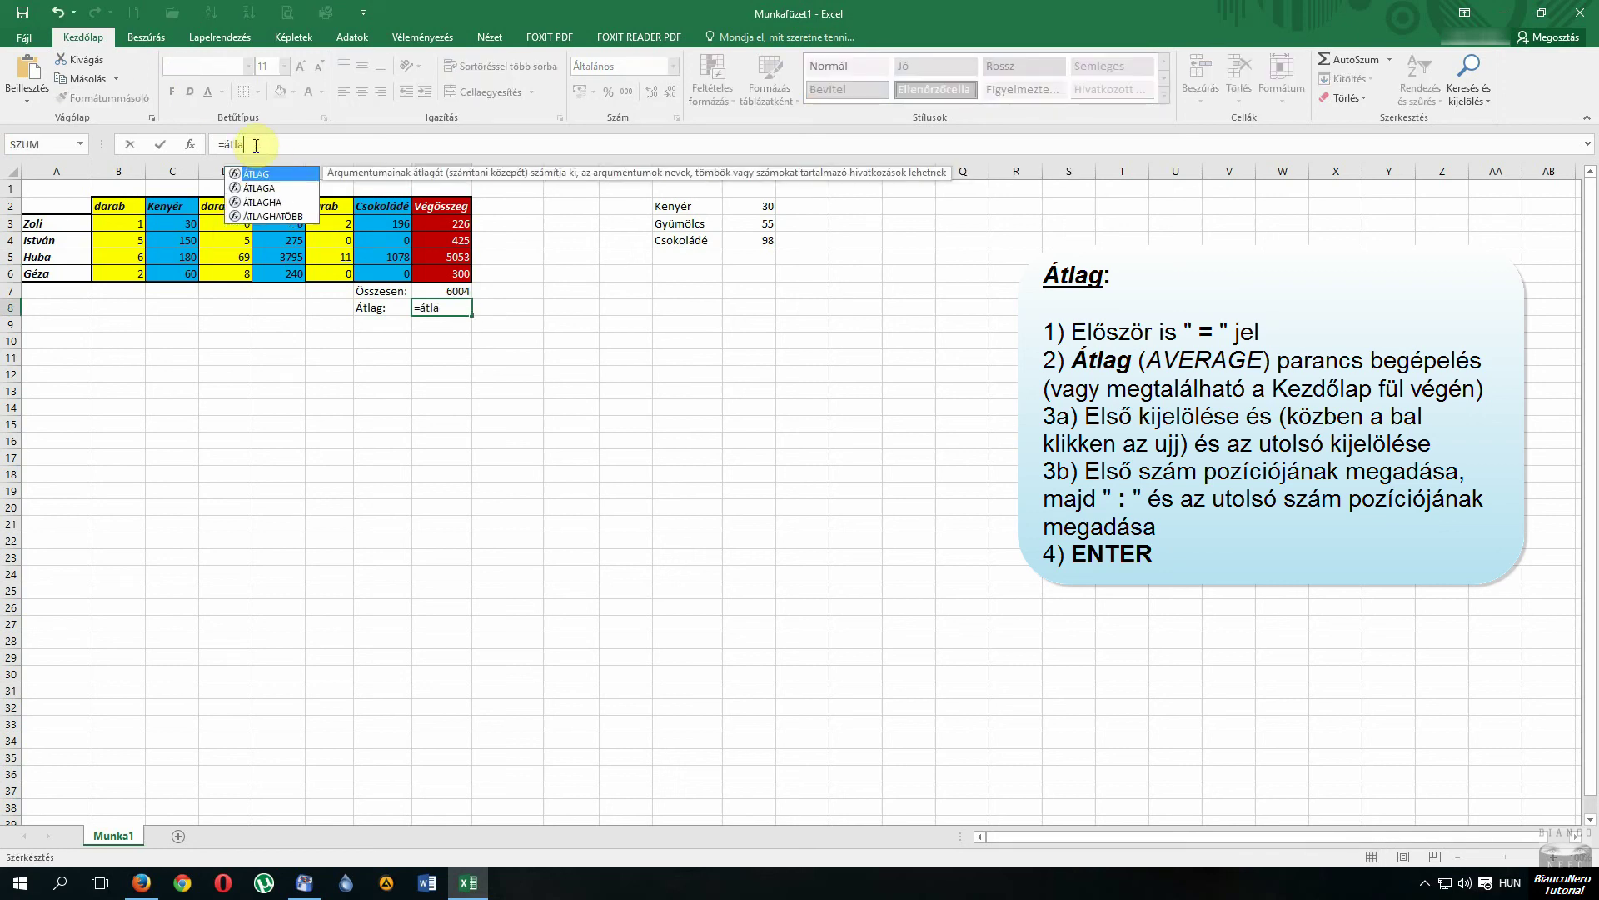
{"action": "type", "text": "g("}
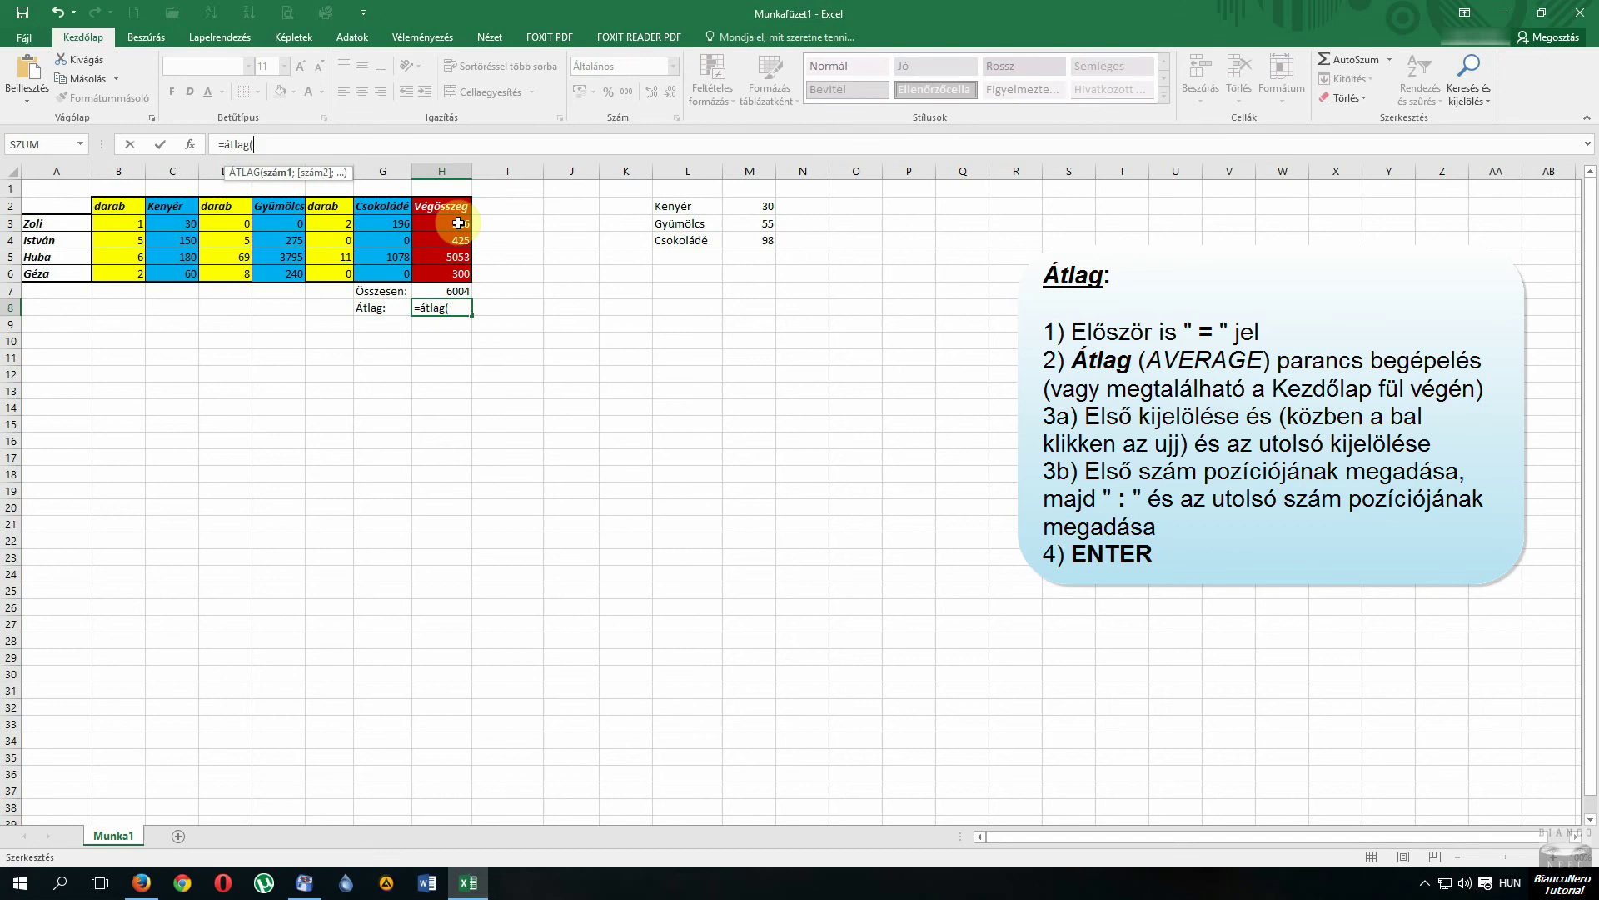
{"action": "left_click_drag", "start_coordinate": [458, 223], "coordinate": [456, 273]}
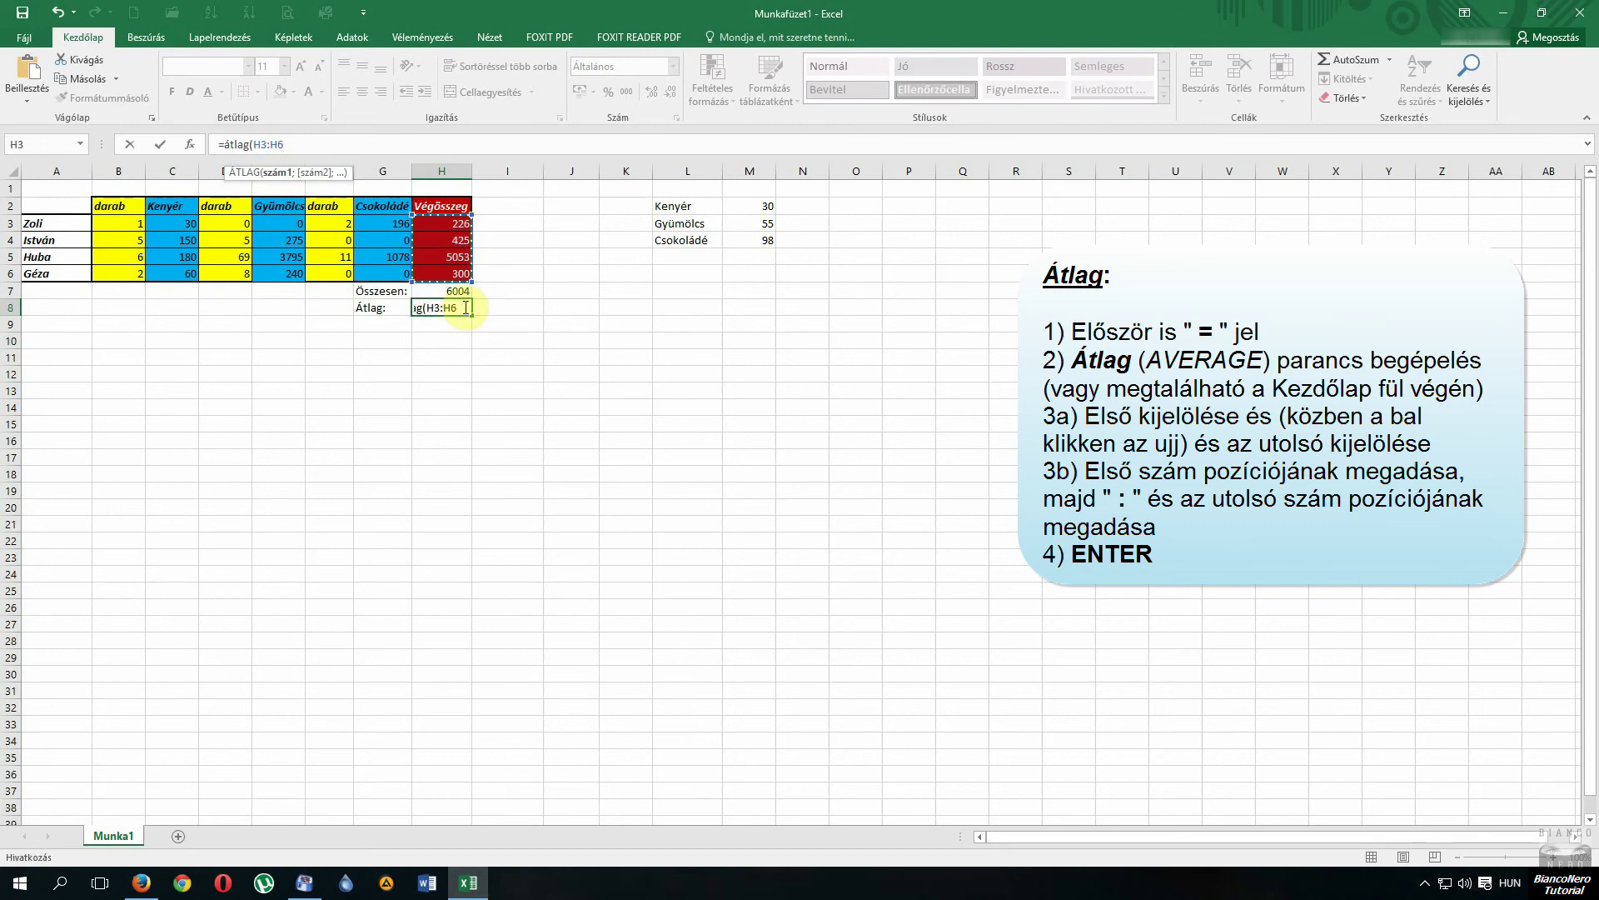
{"action": "key", "text": "Return"}
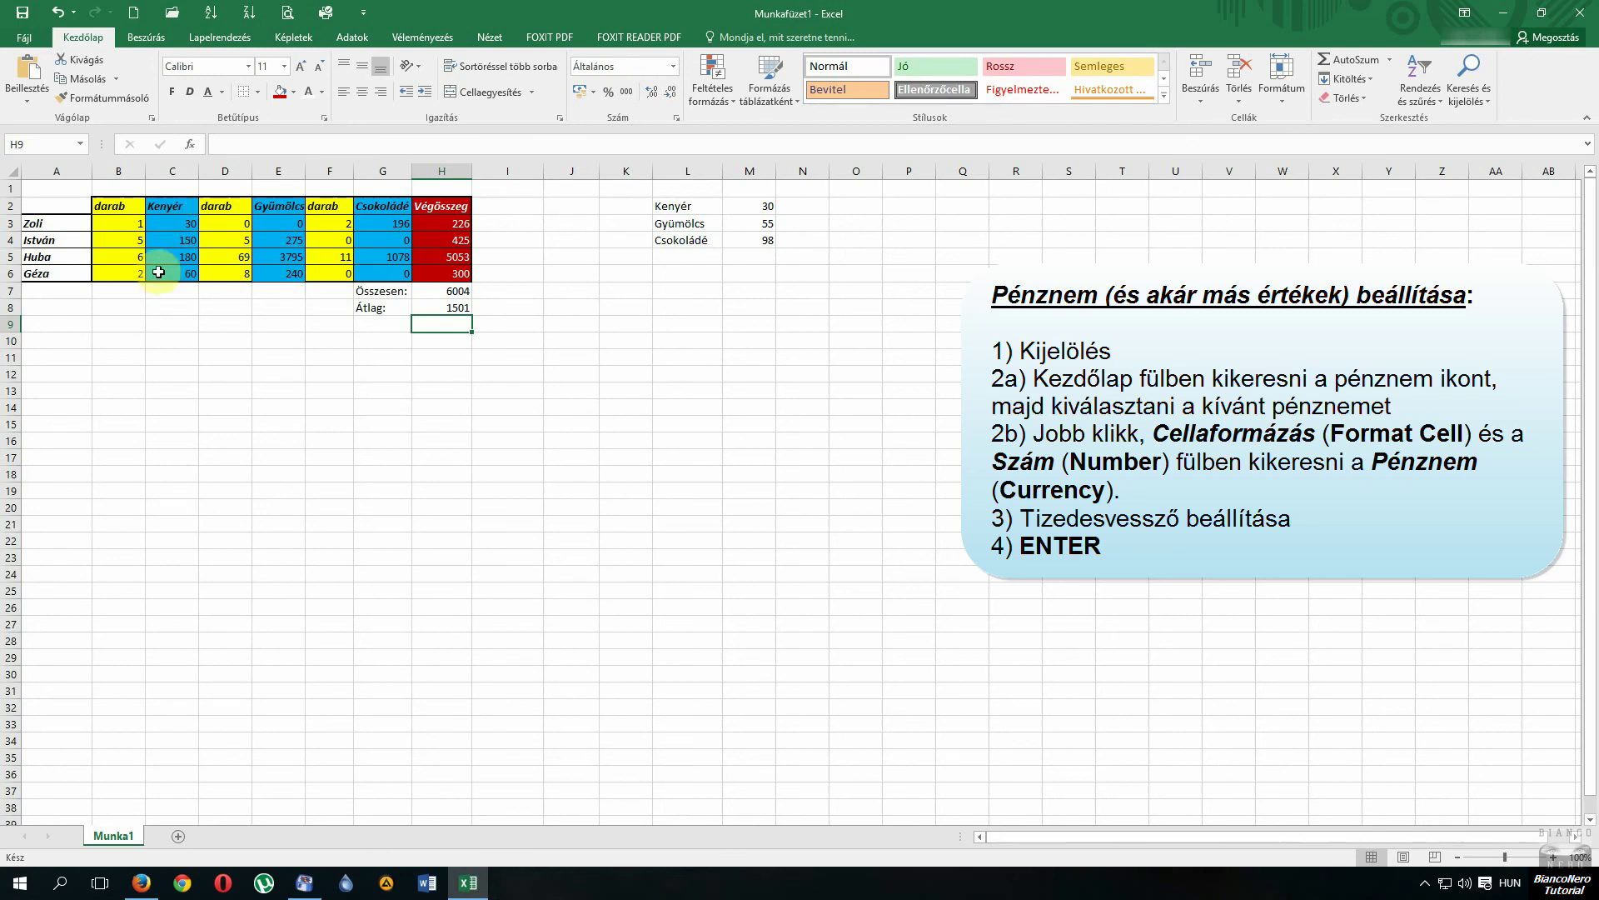
Step: Apply the HUF magyar accounting format to the Kenyér amounts in C3:C6 and the Gyümölcs amounts in E3:E6
{"action": "left_click_drag", "start_coordinate": [184, 222], "coordinate": [175, 267]}
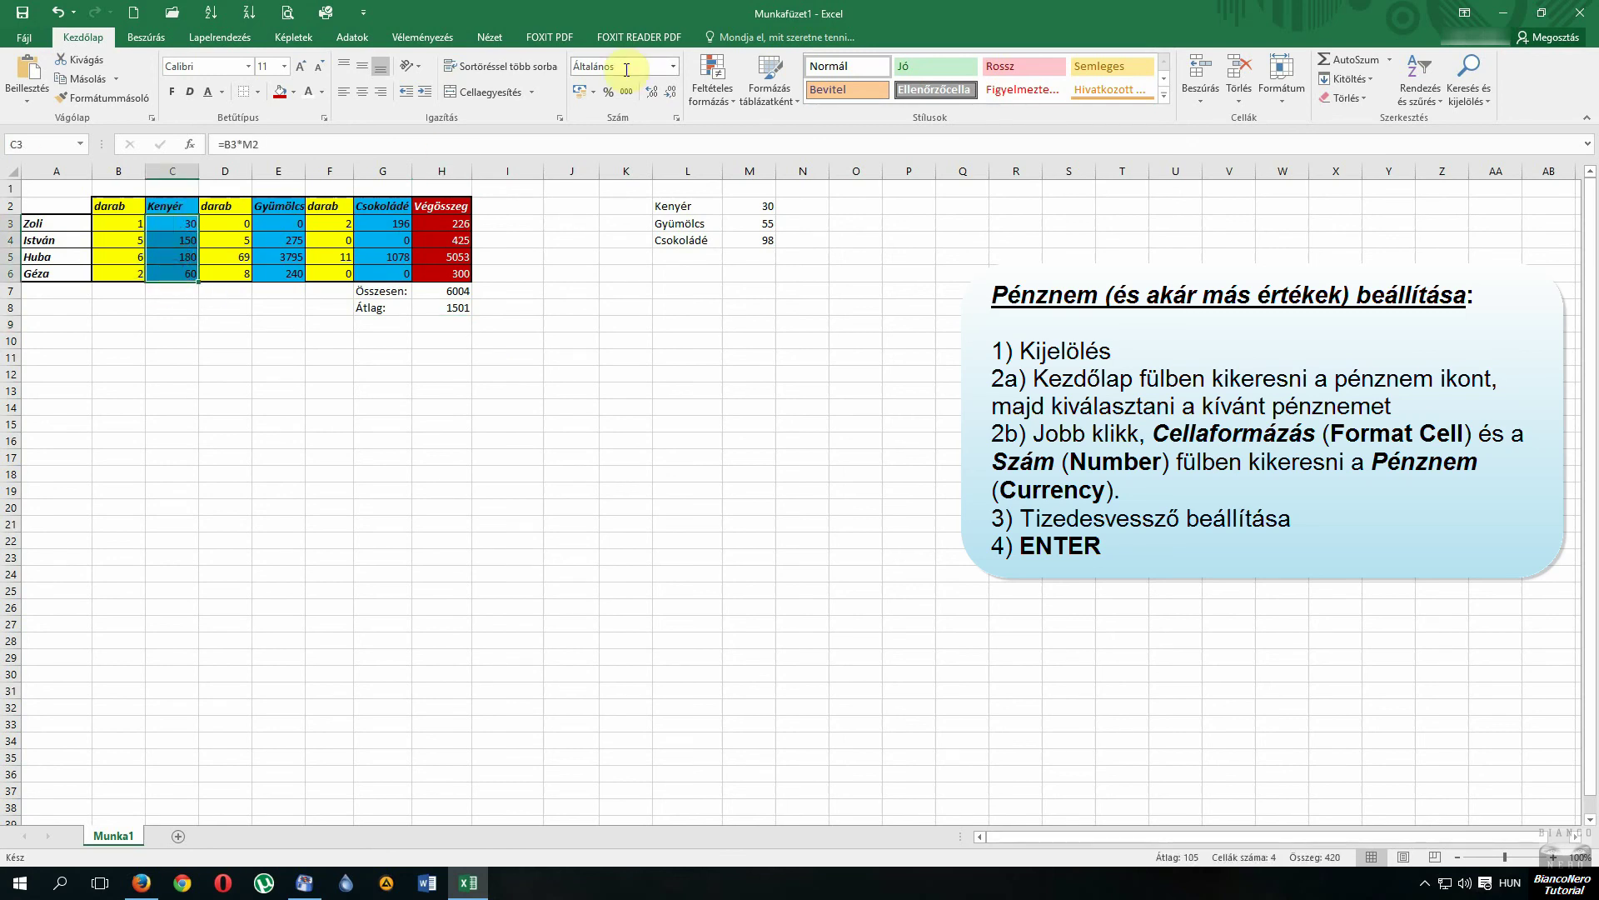
{"action": "left_click", "coordinate": [594, 92]}
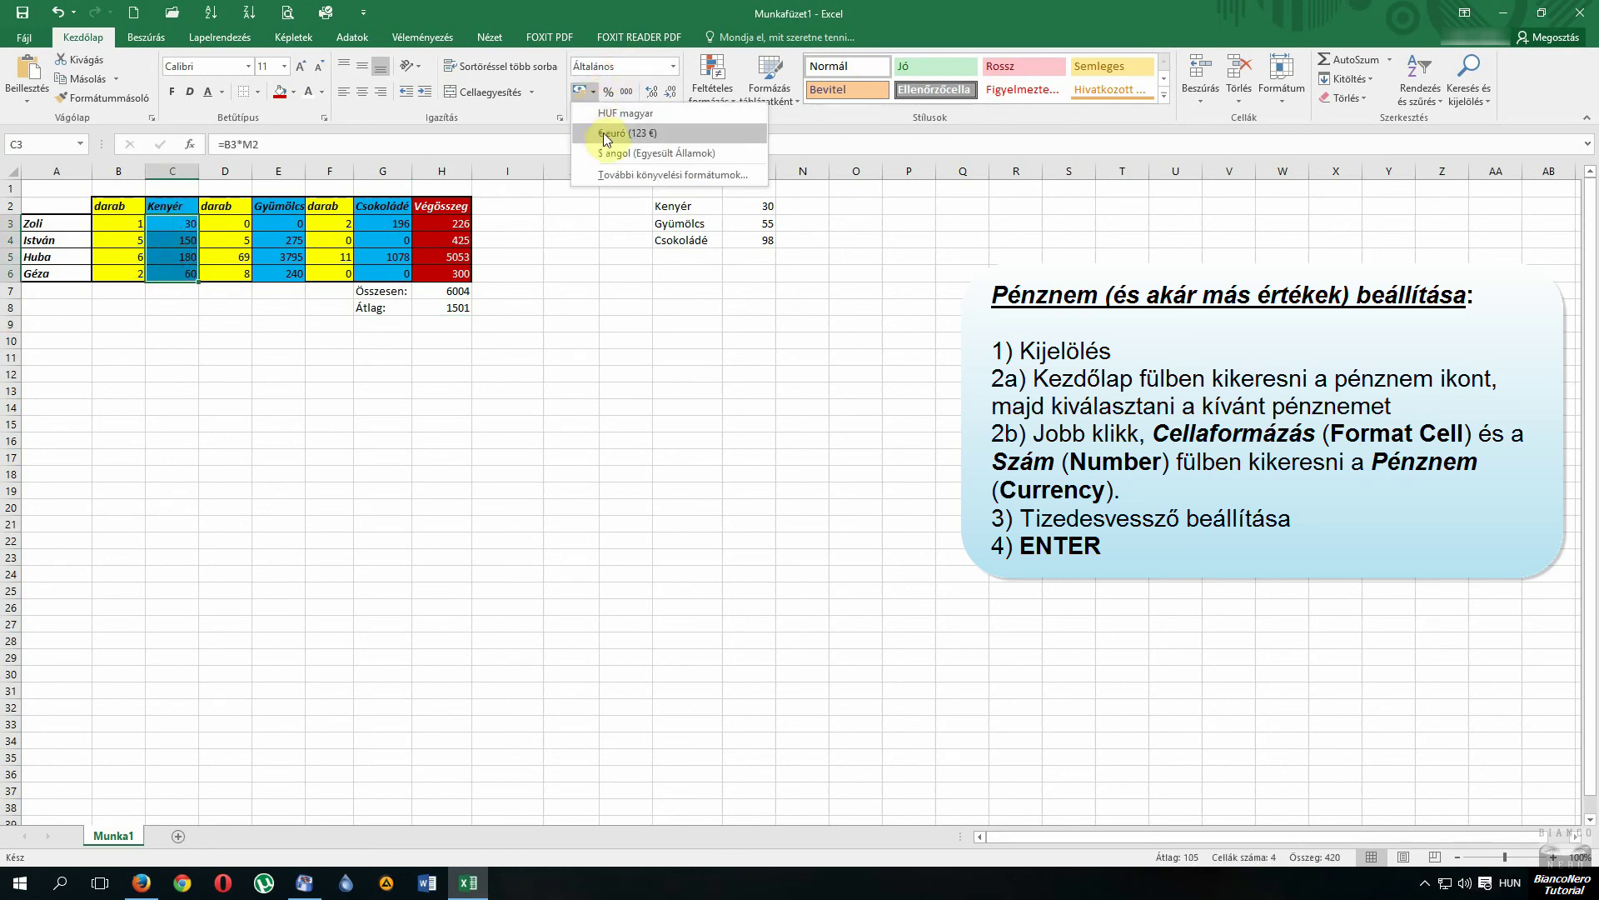
{"action": "left_click", "coordinate": [623, 119]}
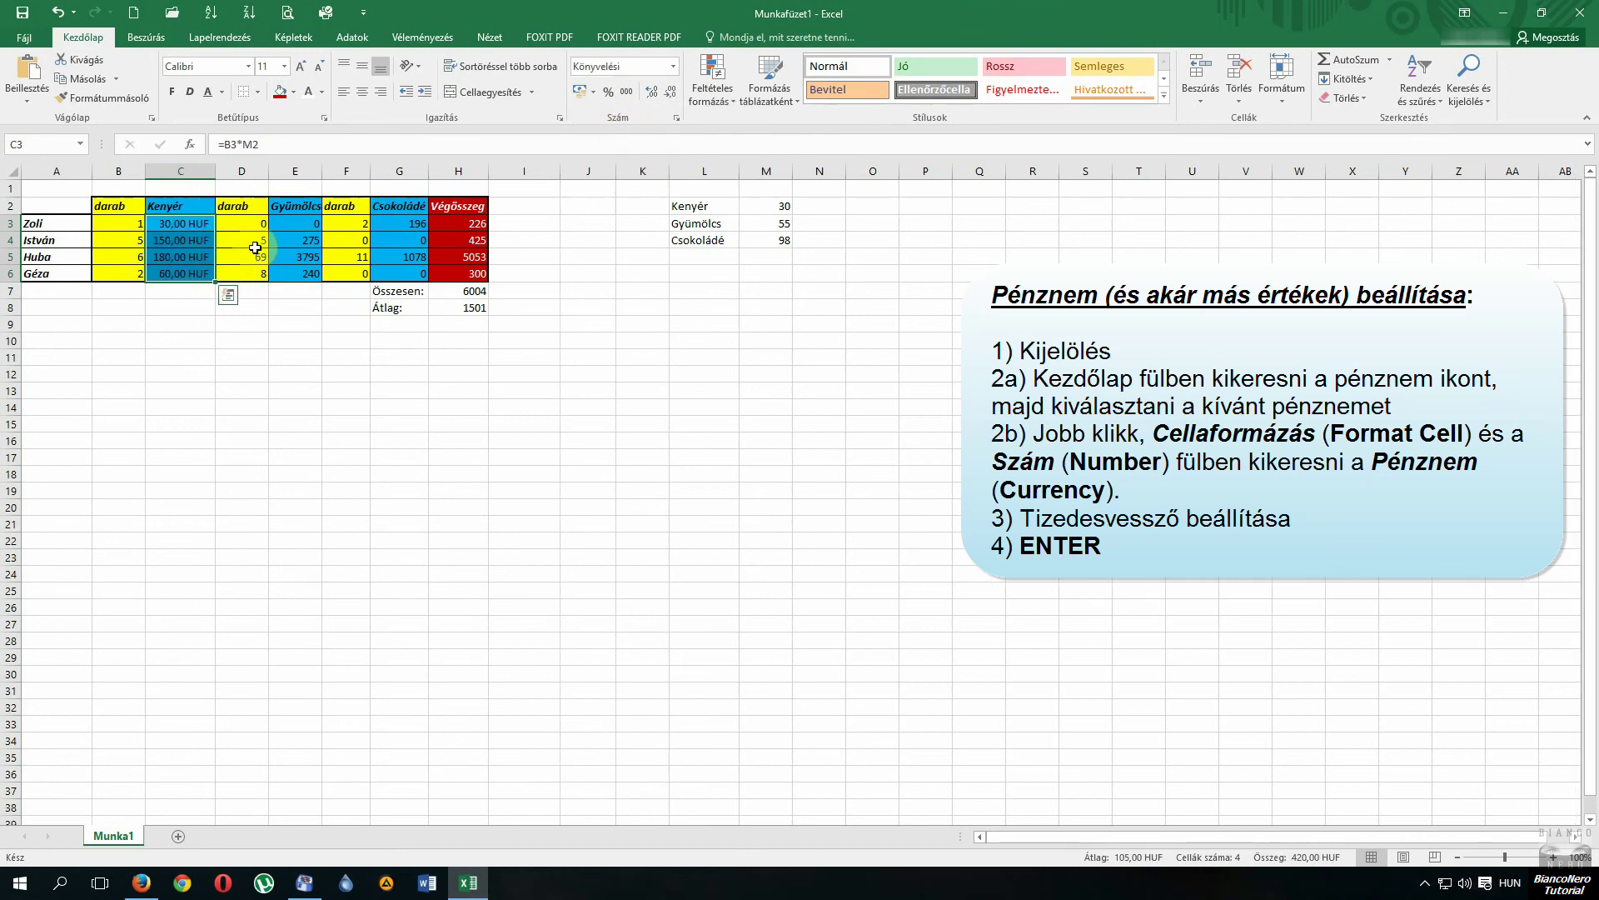
{"action": "left_click_drag", "start_coordinate": [294, 223], "coordinate": [298, 273]}
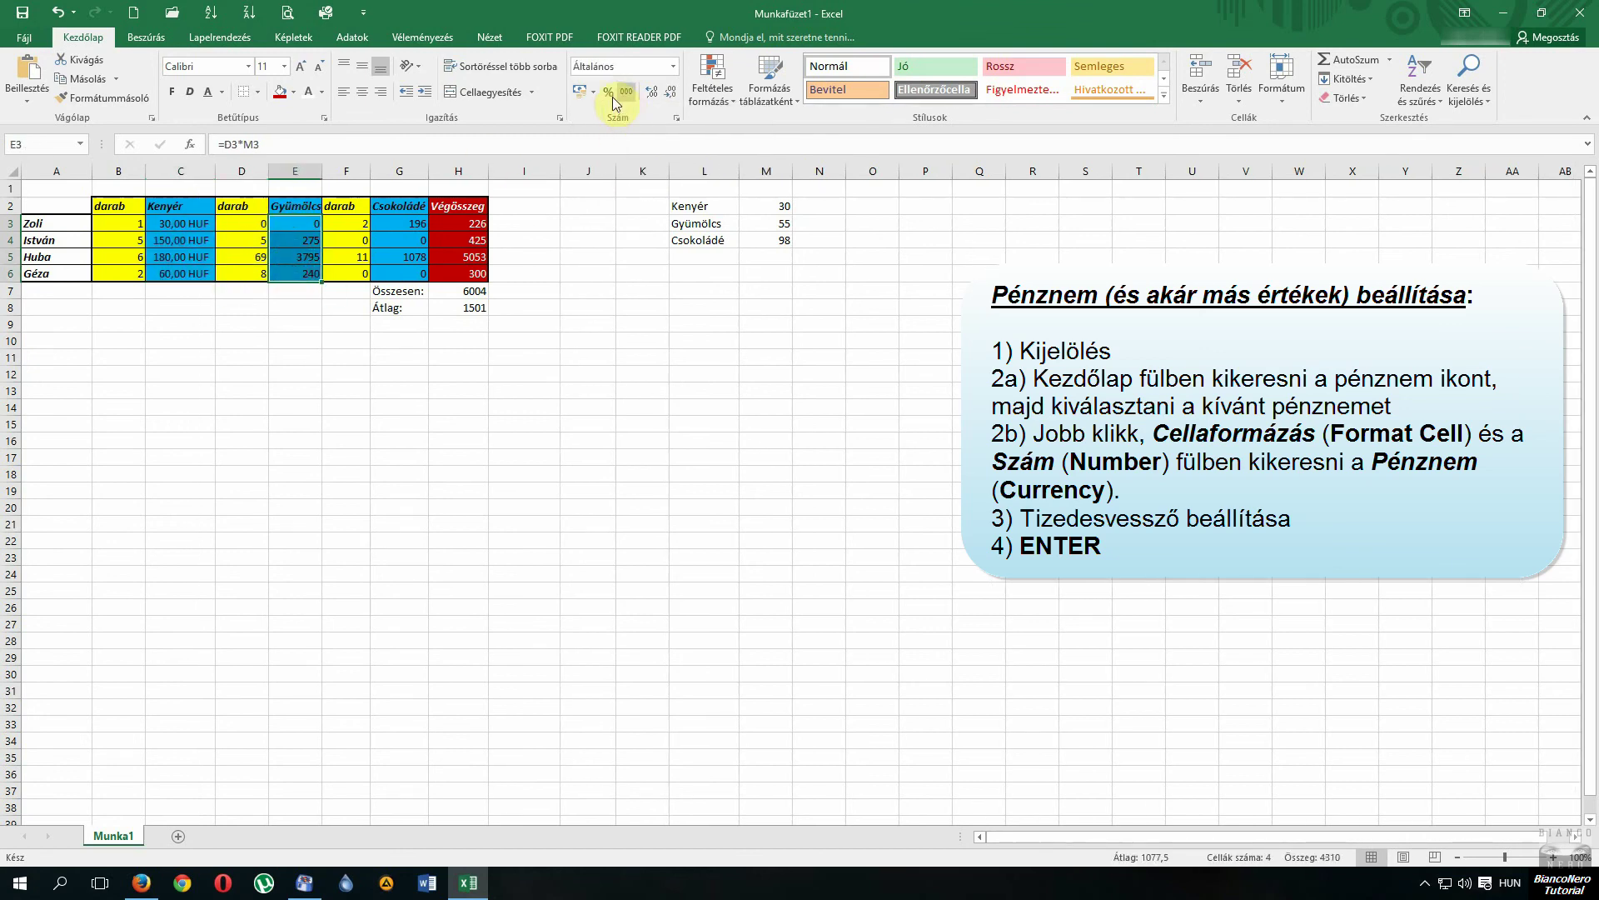
{"action": "left_click", "coordinate": [593, 91]}
{"action": "left_click", "coordinate": [624, 118]}
Step: Apply the HUF magyar accounting format to the Csokoládé amounts in G3:G6 and widen column G to fit them
{"action": "left_click_drag", "start_coordinate": [417, 224], "coordinate": [425, 273]}
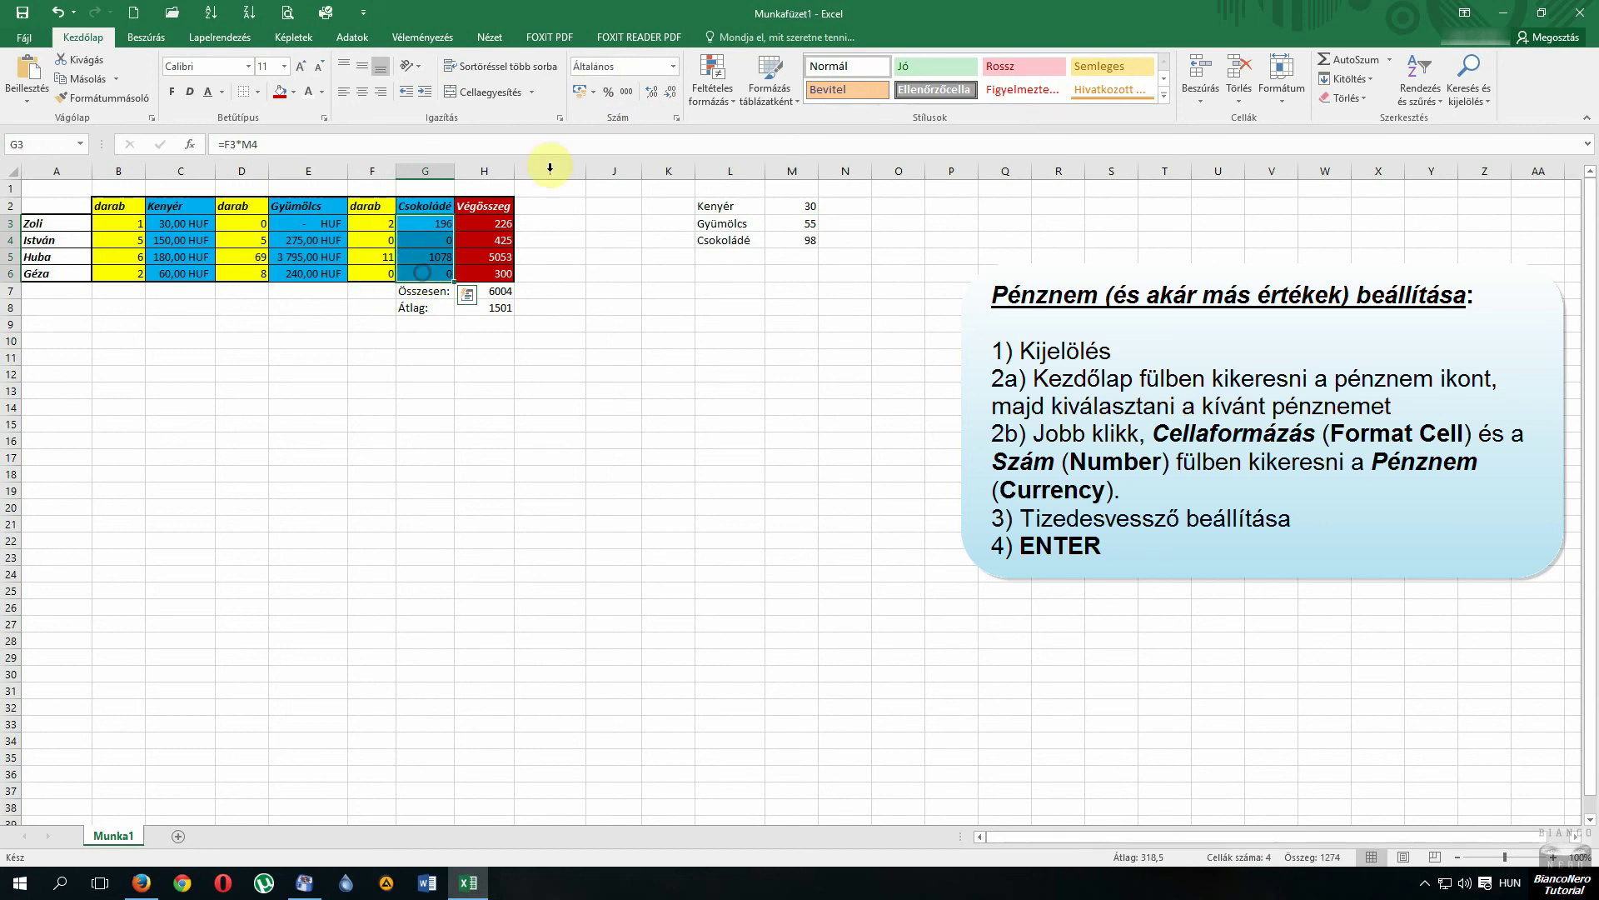
{"action": "left_click", "coordinate": [592, 92]}
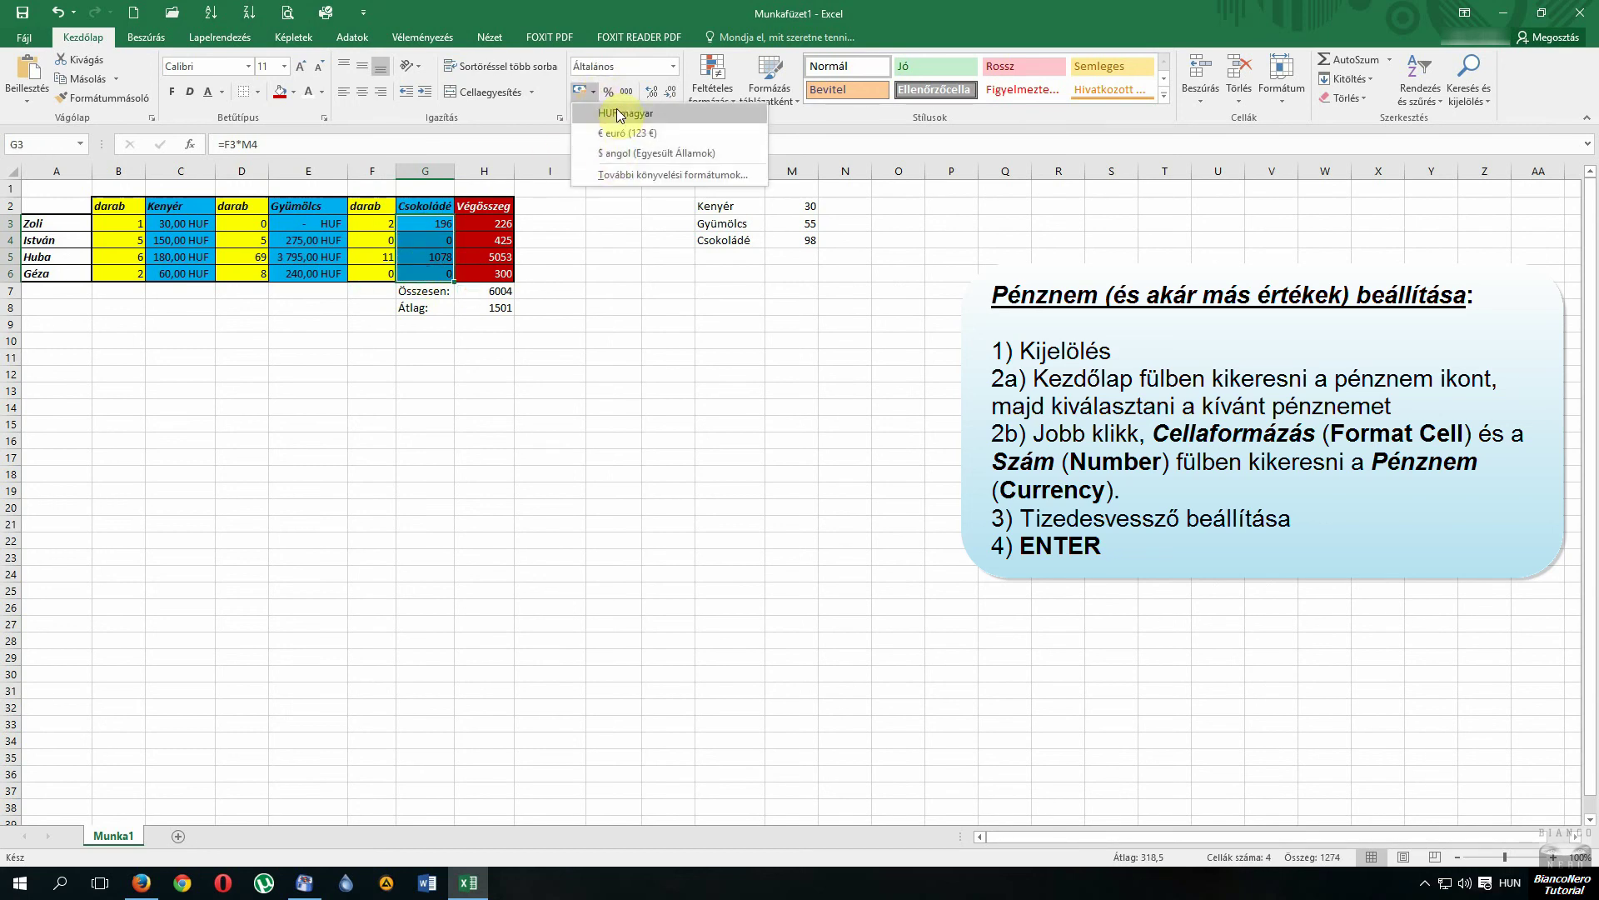
{"action": "left_click", "coordinate": [621, 118]}
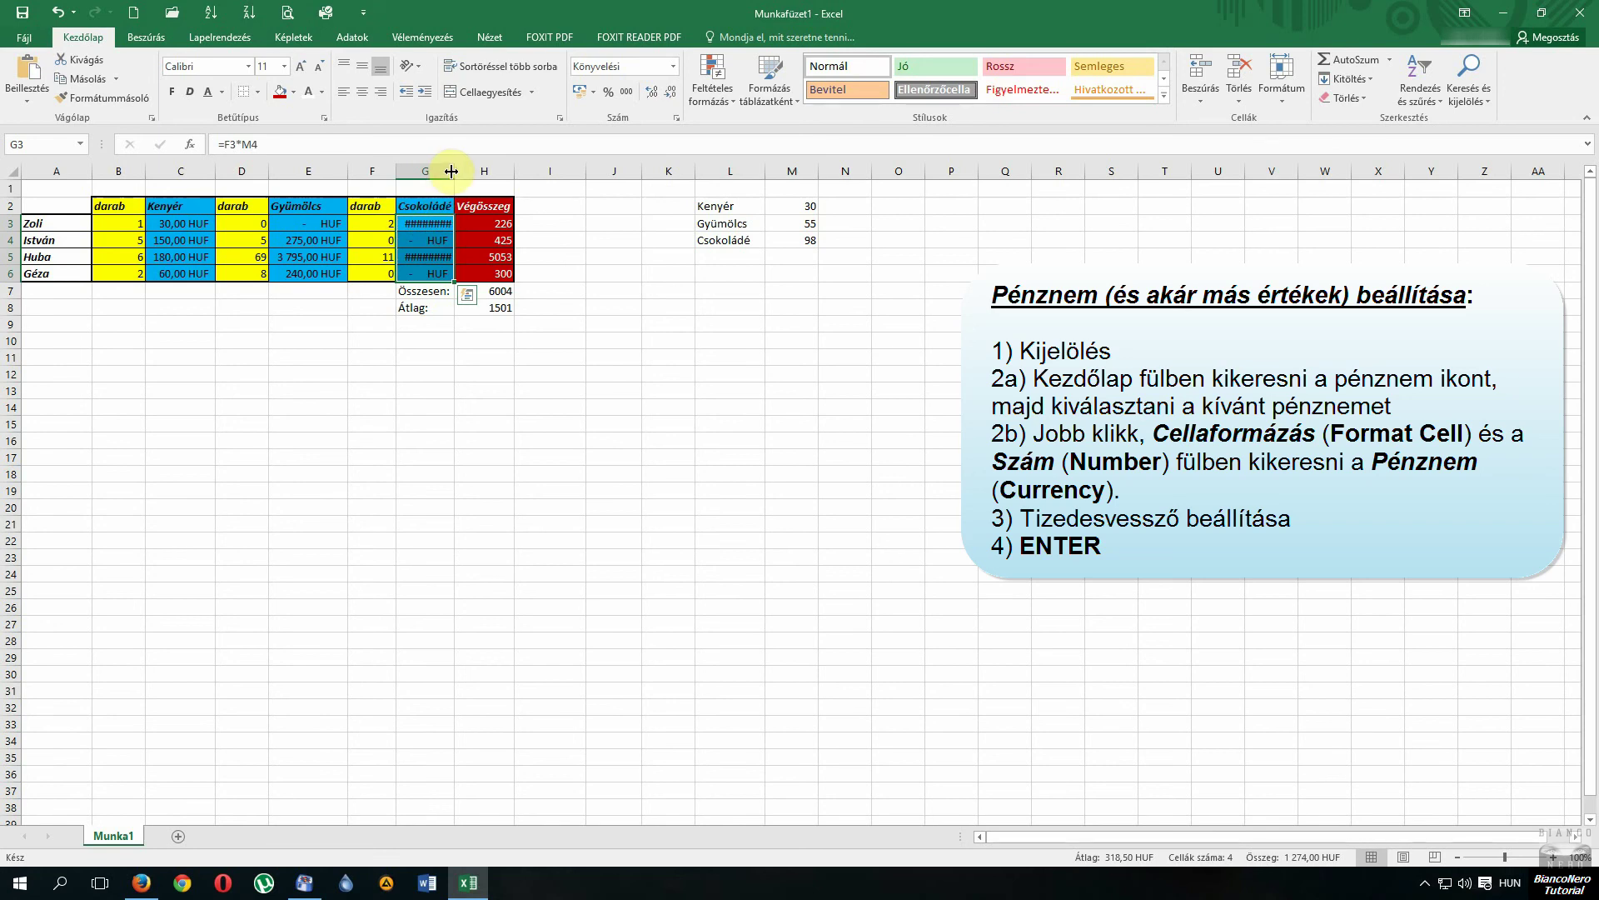
{"action": "left_click_drag", "start_coordinate": [451, 171], "coordinate": [473, 171]}
Step: Apply the HUF accounting format to the Végösszeg amounts in H3:H6 and the results in H7:H8, and widen column H
{"action": "left_click_drag", "start_coordinate": [508, 223], "coordinate": [512, 275]}
{"action": "left_click", "coordinate": [593, 91]}
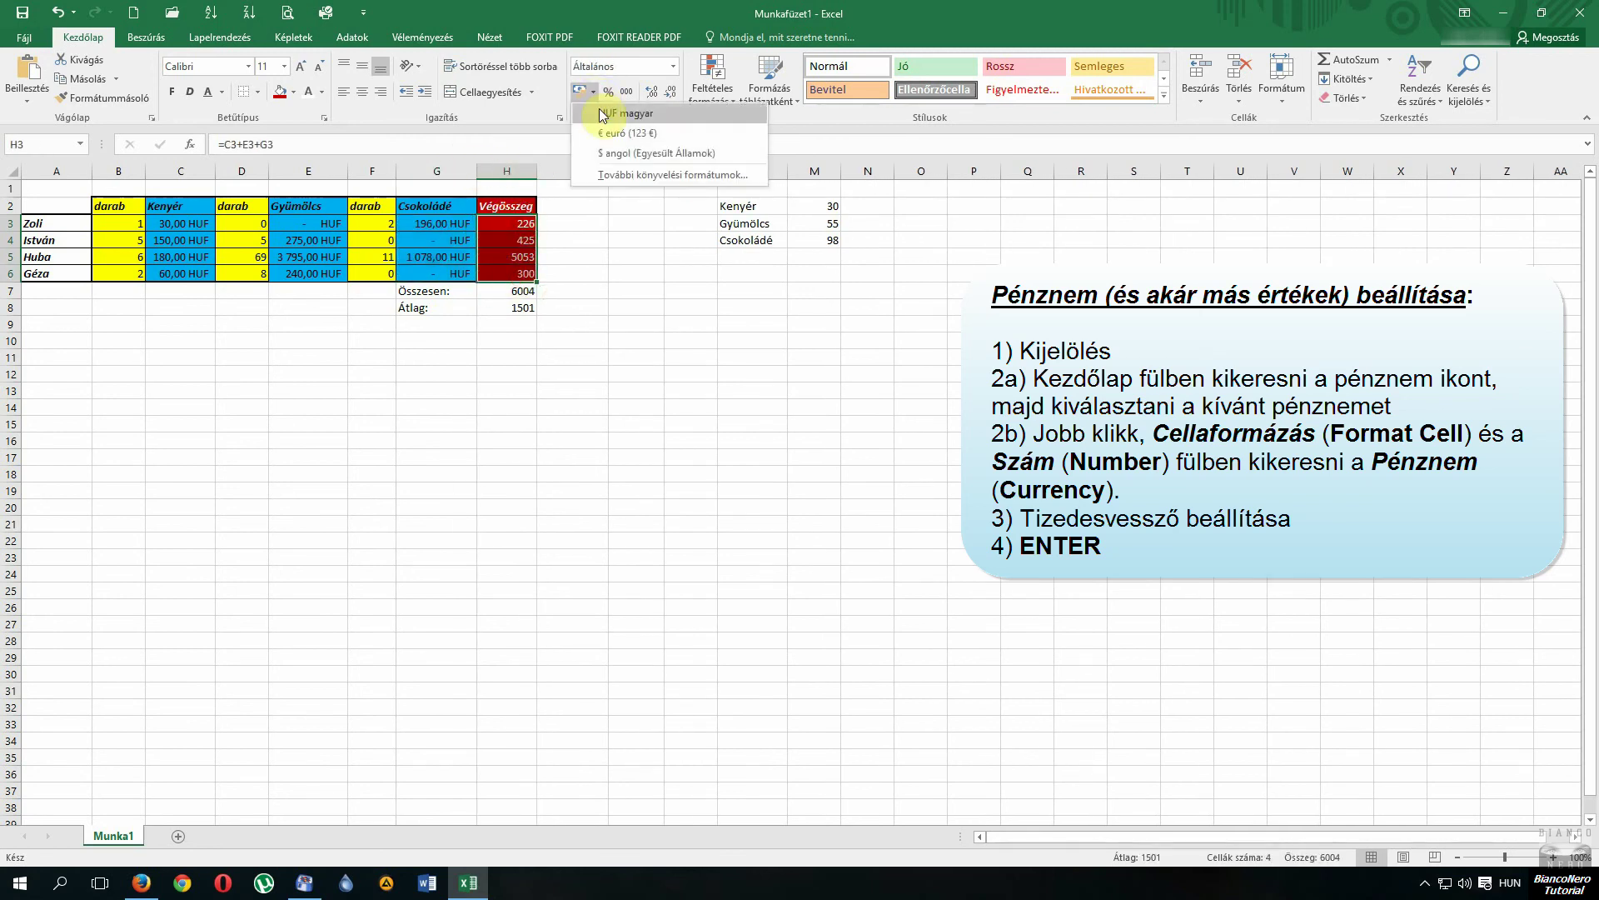
{"action": "left_click", "coordinate": [604, 112]}
{"action": "left_click_drag", "start_coordinate": [523, 292], "coordinate": [521, 308]}
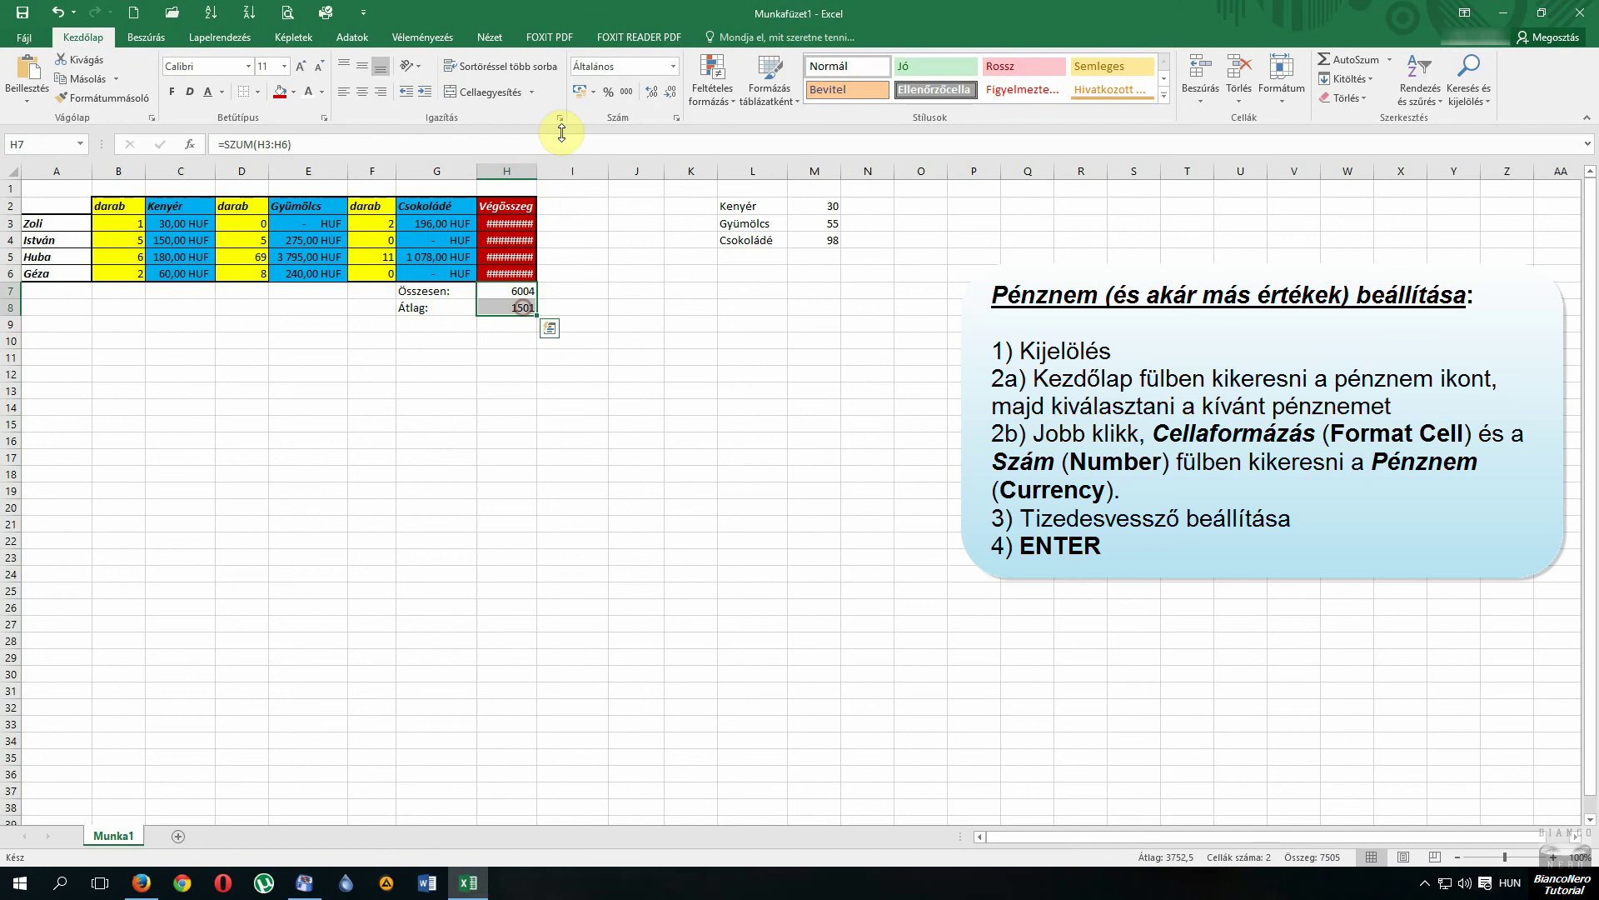
{"action": "left_click", "coordinate": [580, 91]}
{"action": "left_click_drag", "start_coordinate": [536, 171], "coordinate": [567, 171]}
{"action": "left_click", "coordinate": [617, 307]}
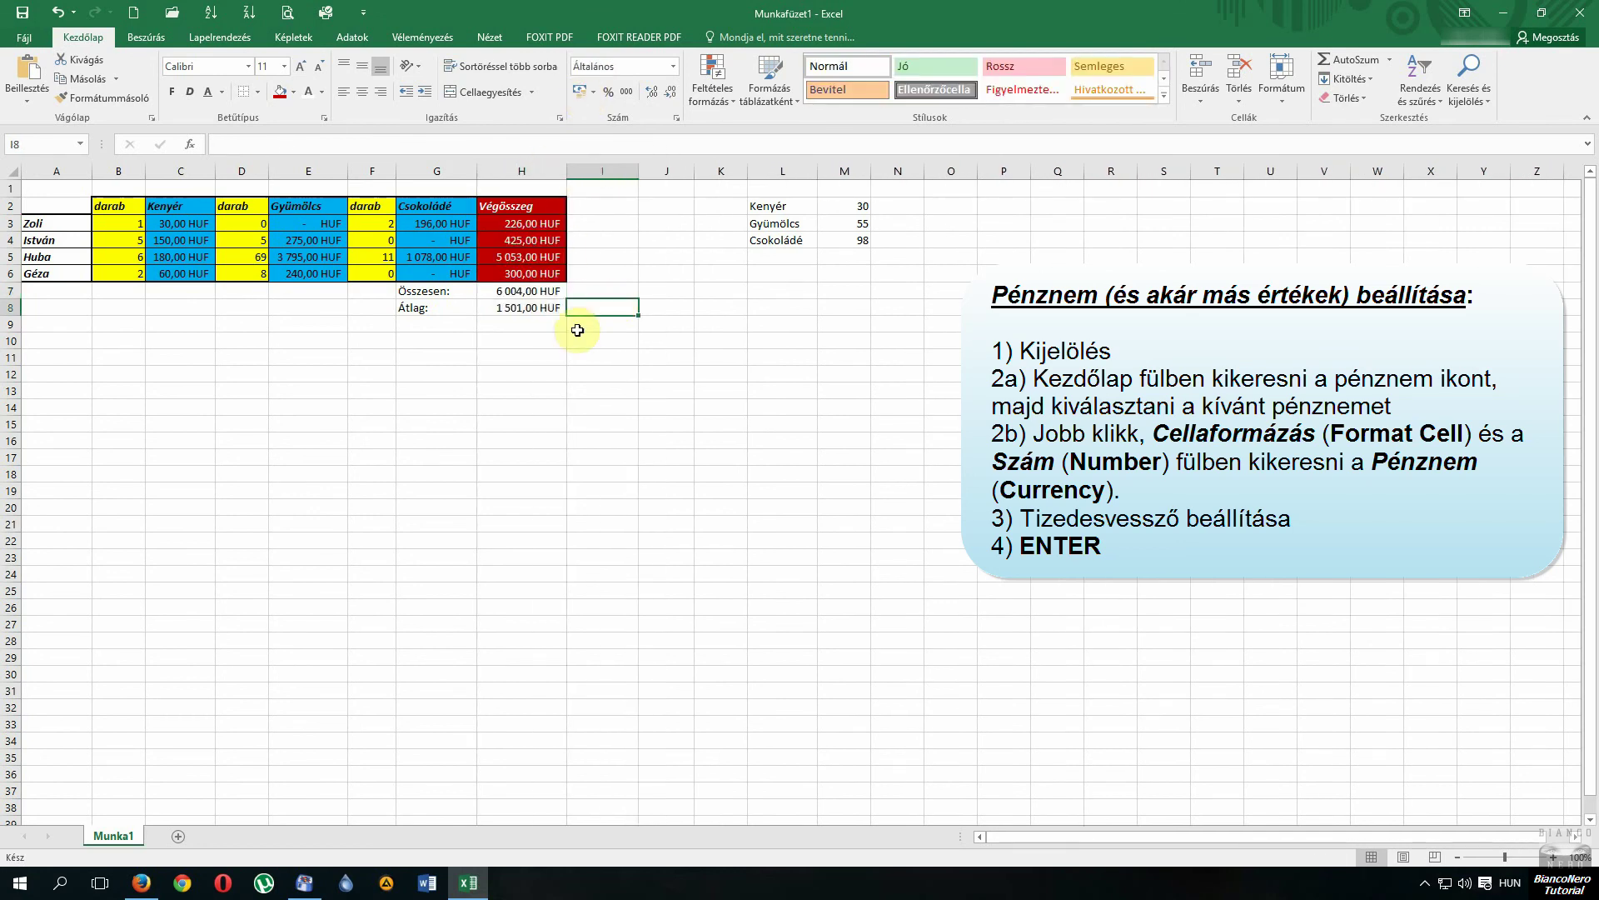
Step: Choose the Pénznem number category for C3:C6 in the cell formatting settings, browse the currencies and keep HUF magyar
{"action": "left_click_drag", "start_coordinate": [180, 223], "coordinate": [179, 273]}
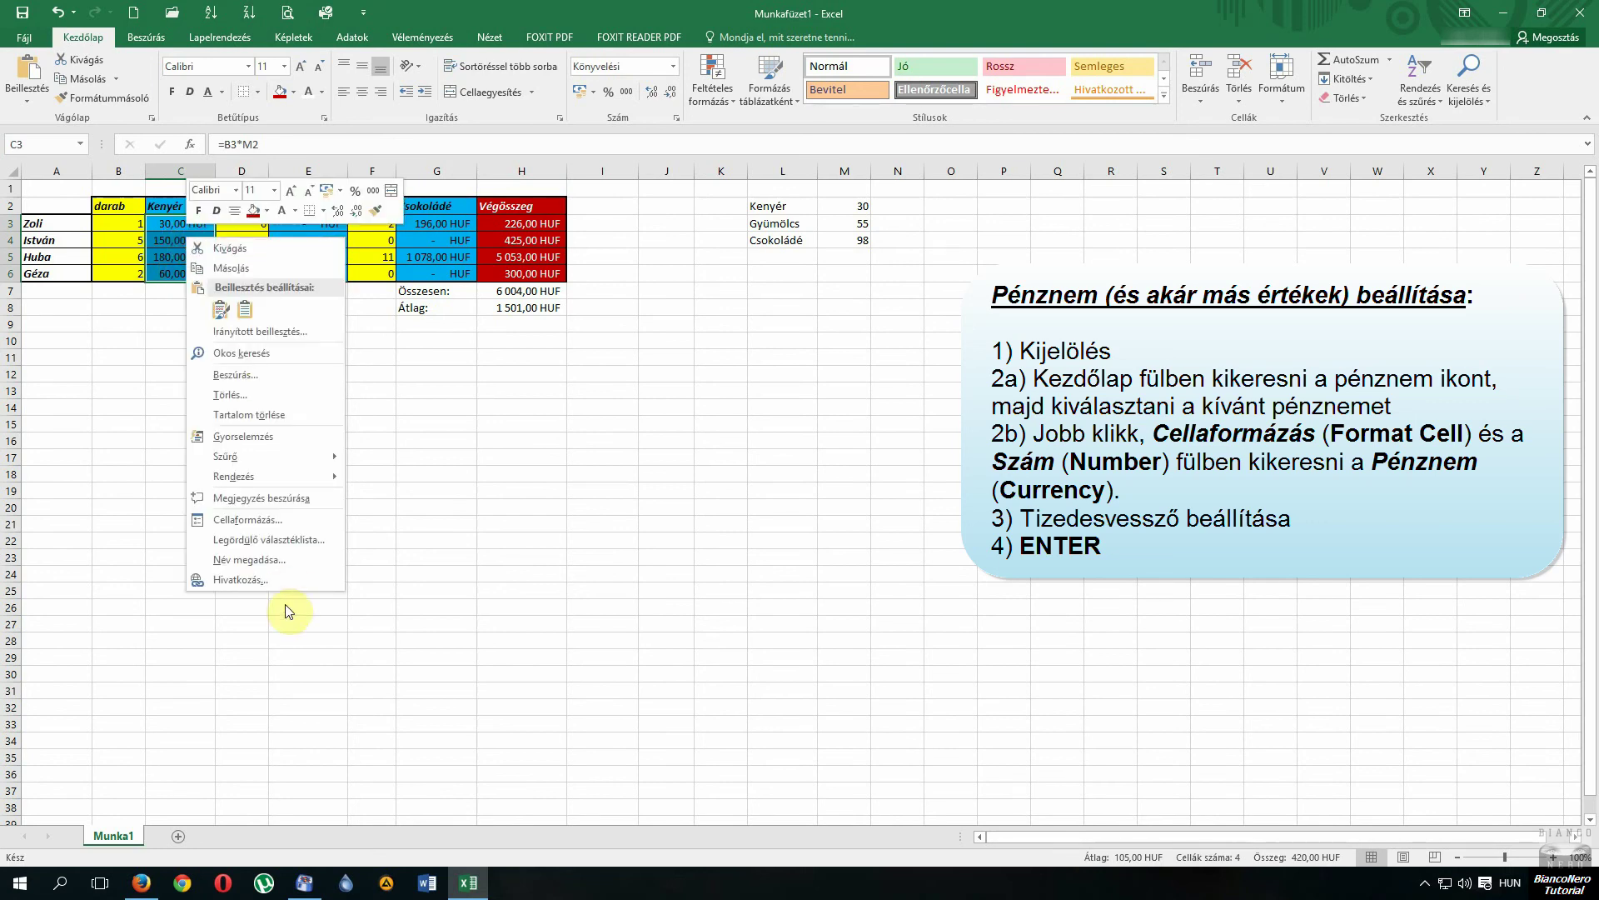
{"action": "left_click", "coordinate": [283, 520]}
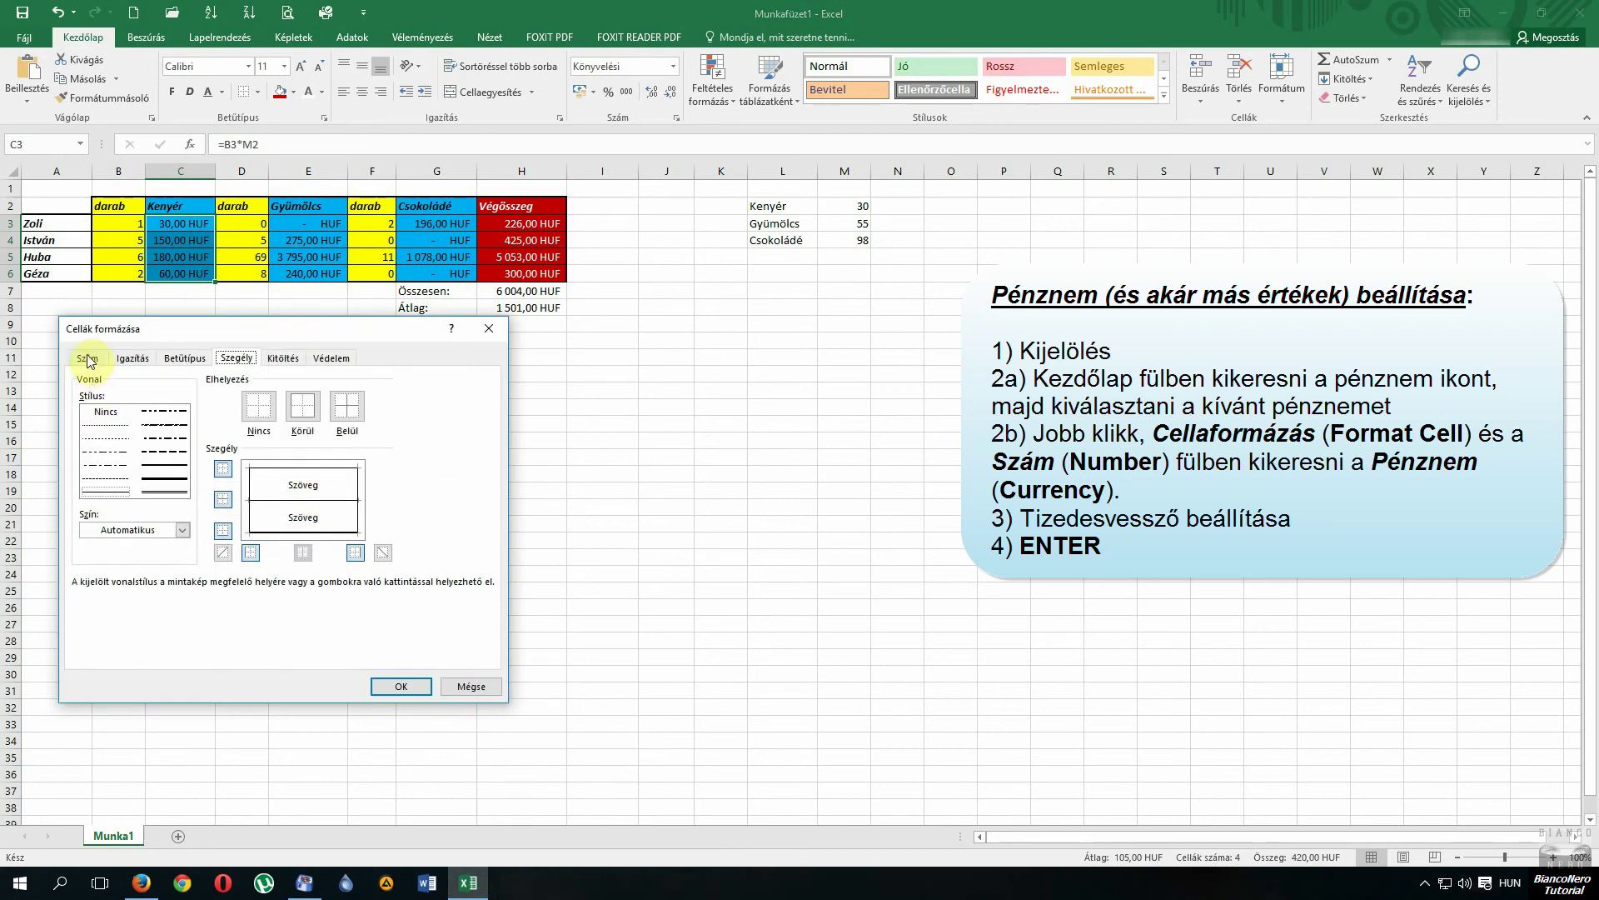
{"action": "left_click", "coordinate": [87, 358]}
{"action": "left_click", "coordinate": [98, 416]}
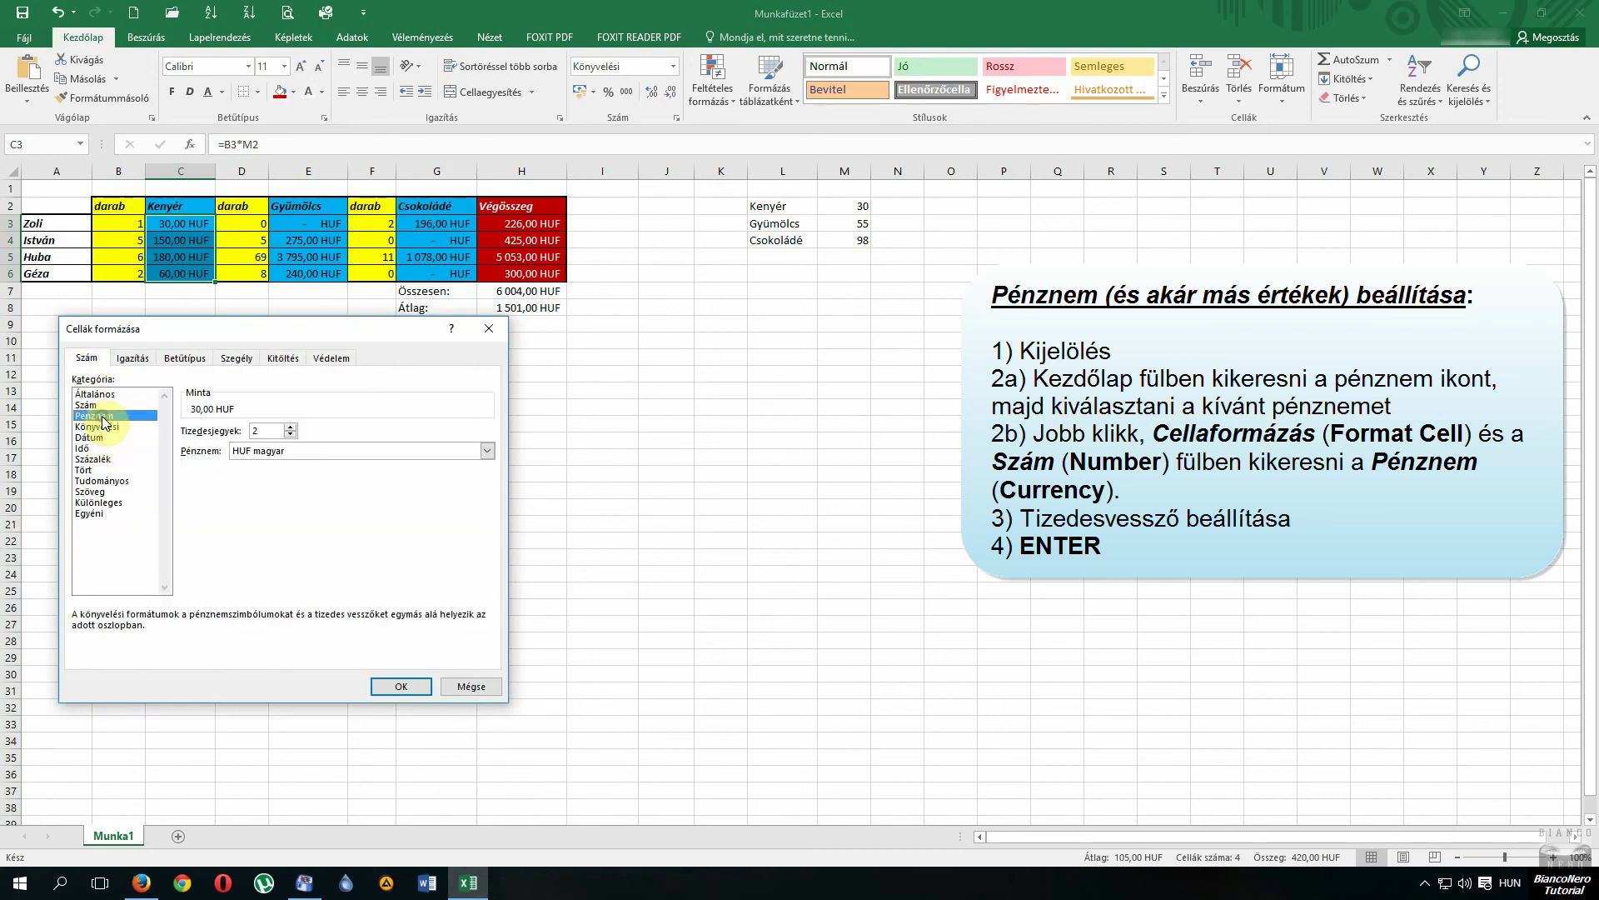
{"action": "left_click", "coordinate": [294, 450]}
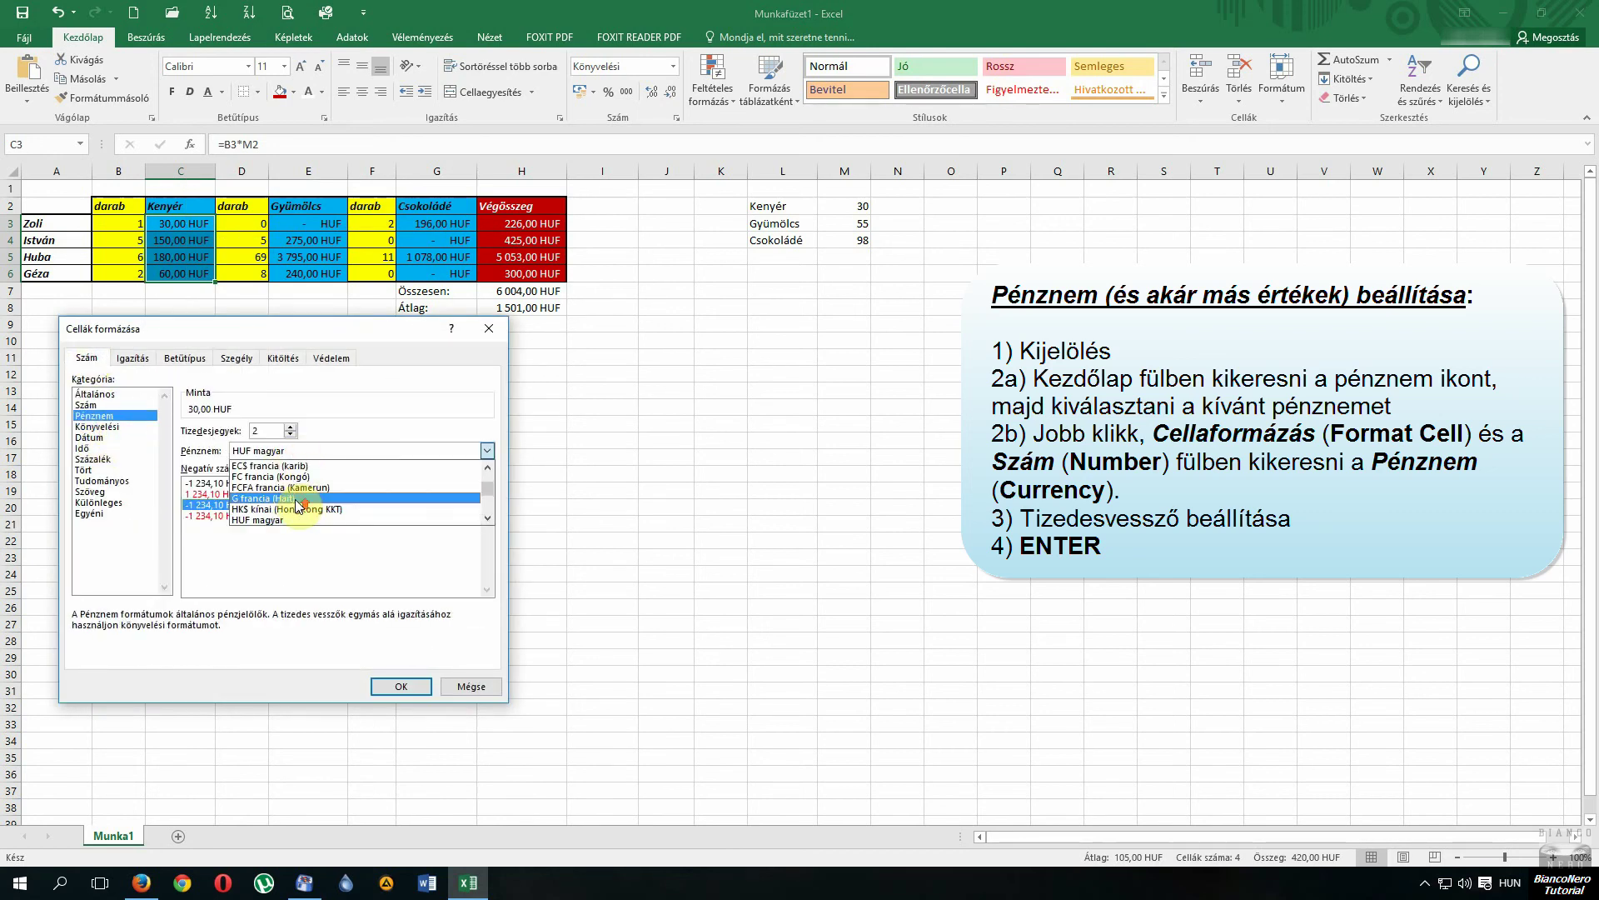
{"action": "scroll", "coordinate": [298, 500], "scroll_direction": "up", "scroll_amount": 5}
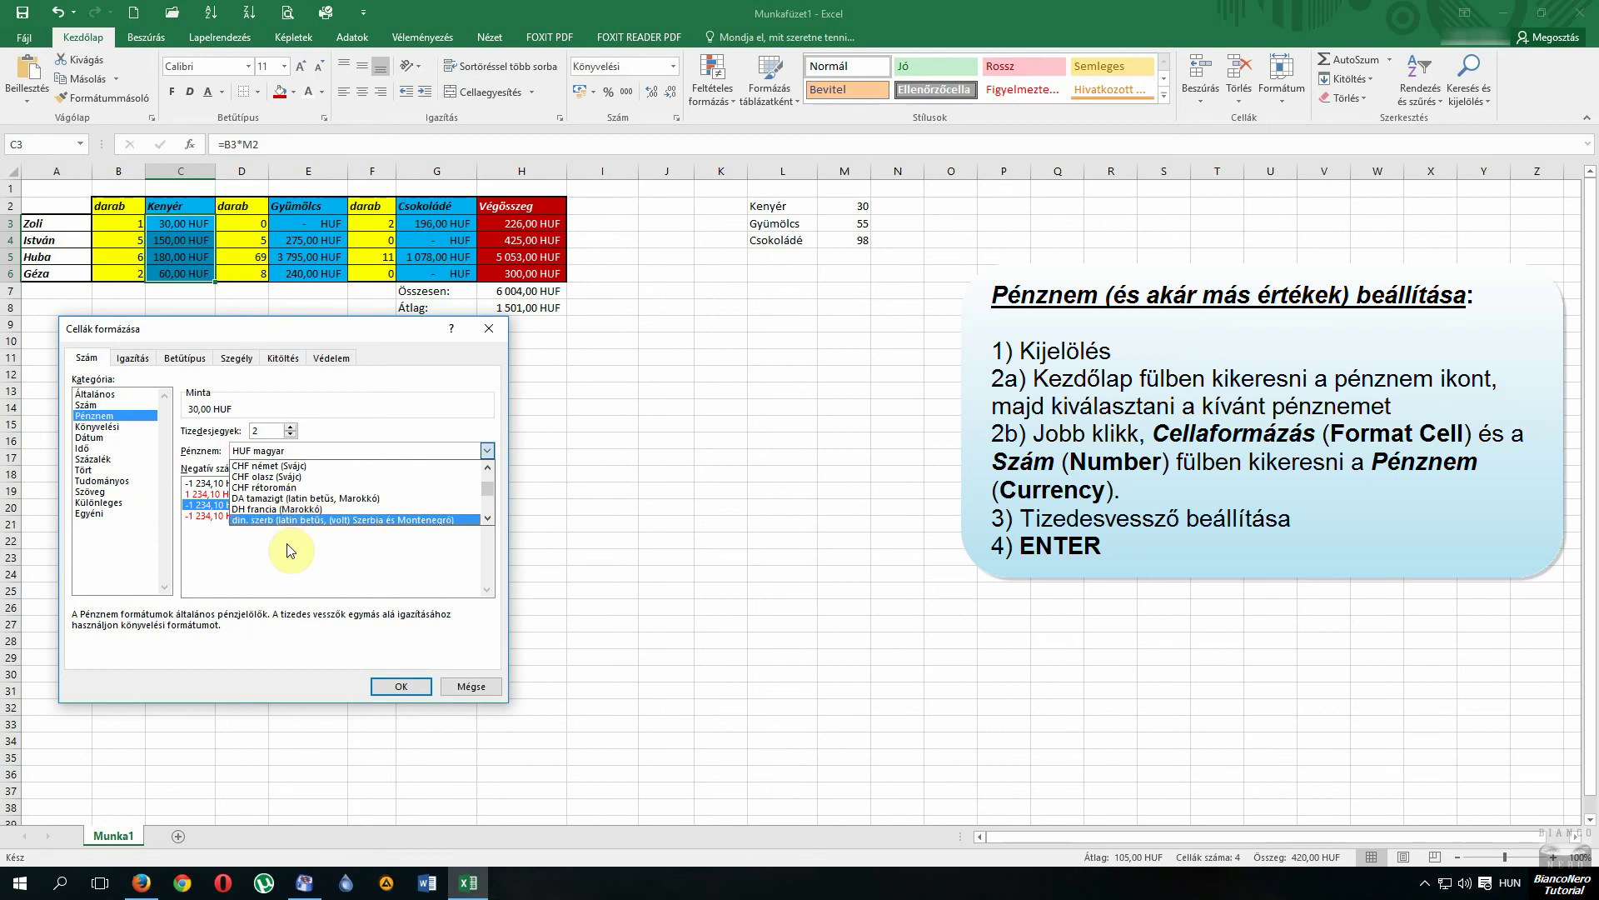
{"action": "left_click", "coordinate": [348, 417]}
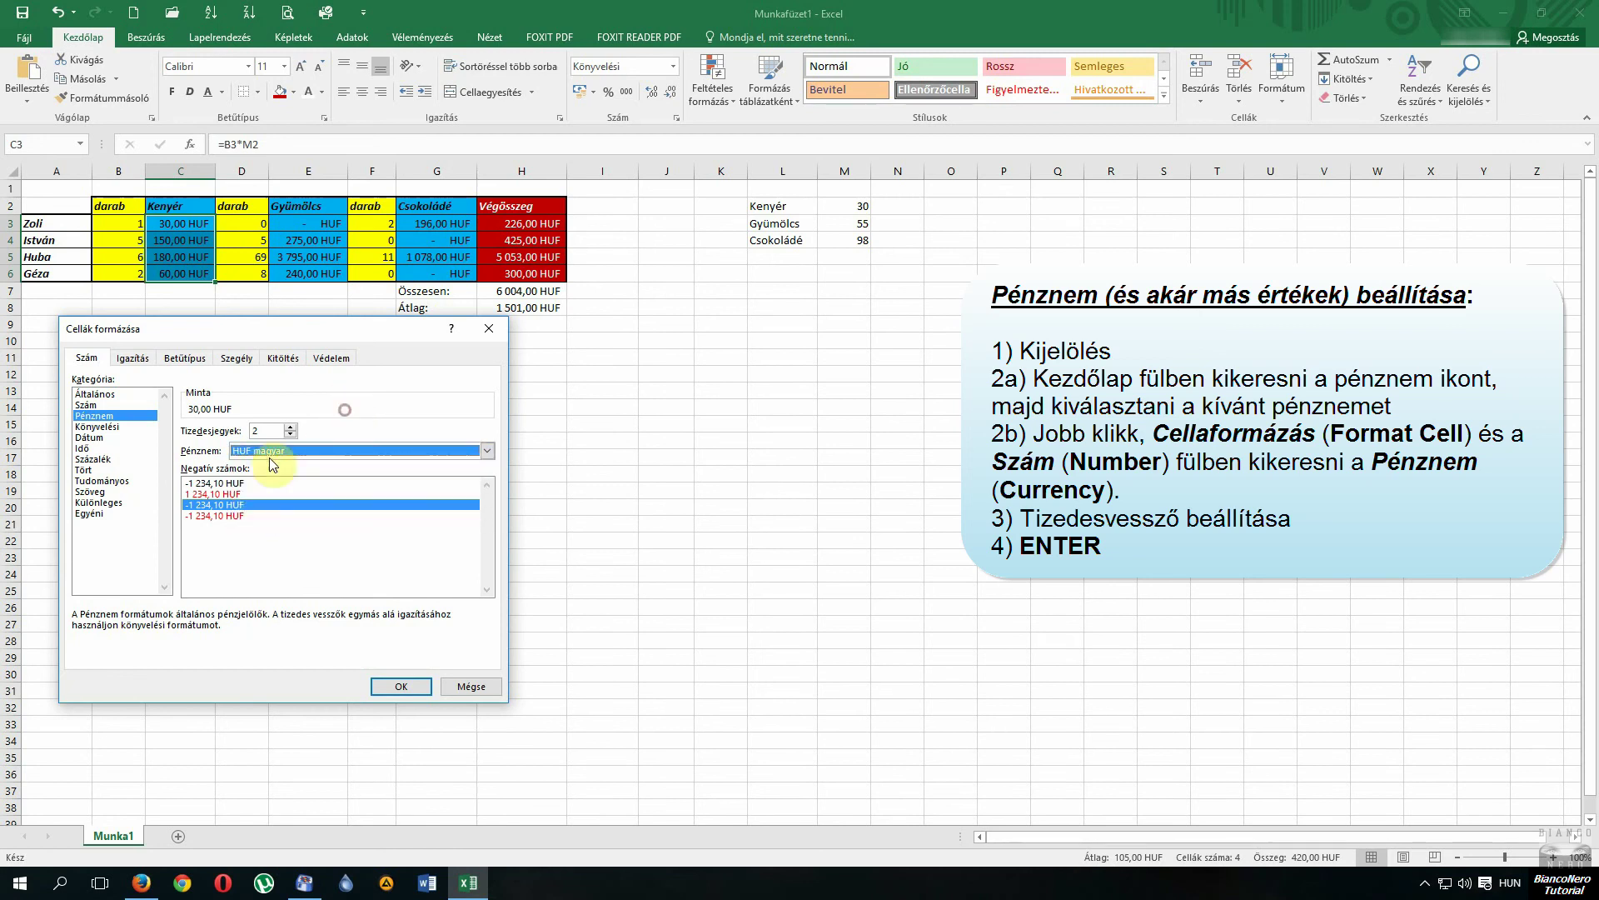
Step: Try a higher number of decimal places, set it back to 2, and apply the currency format to C3:C6
{"action": "left_click", "coordinate": [290, 426]}
{"action": "left_click", "coordinate": [291, 427]}
{"action": "left_click", "coordinate": [291, 426]}
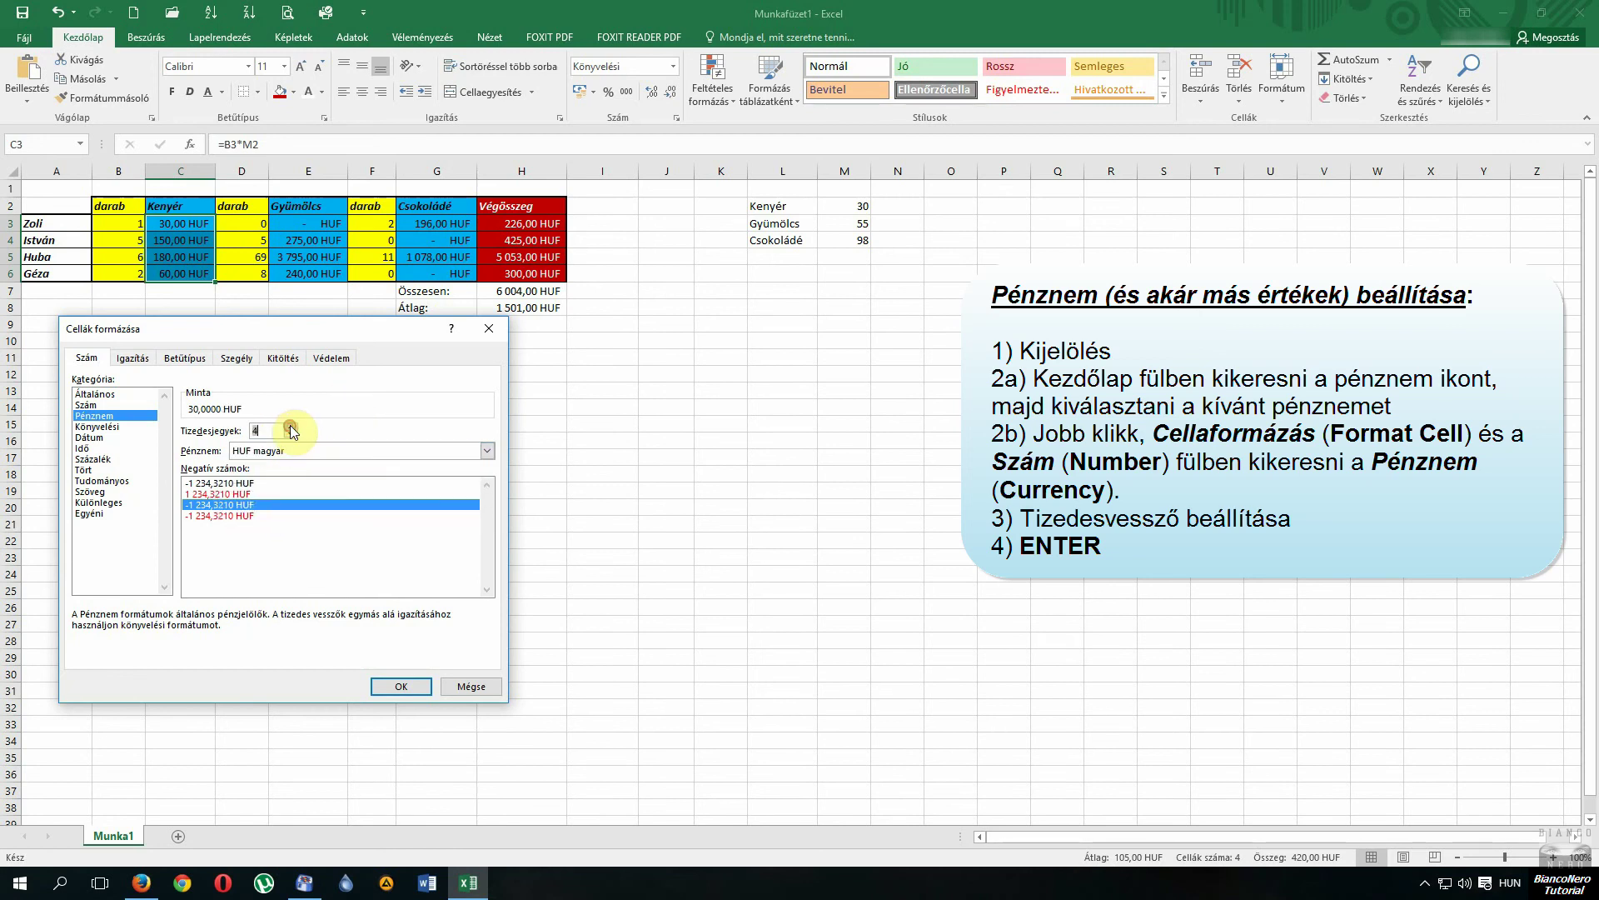
{"action": "left_click", "coordinate": [290, 426]}
{"action": "left_click", "coordinate": [290, 426]}
{"action": "left_click", "coordinate": [292, 434]}
{"action": "left_click", "coordinate": [291, 434]}
{"action": "left_click", "coordinate": [291, 434]}
{"action": "left_click", "coordinate": [291, 434]}
{"action": "left_click", "coordinate": [291, 434]}
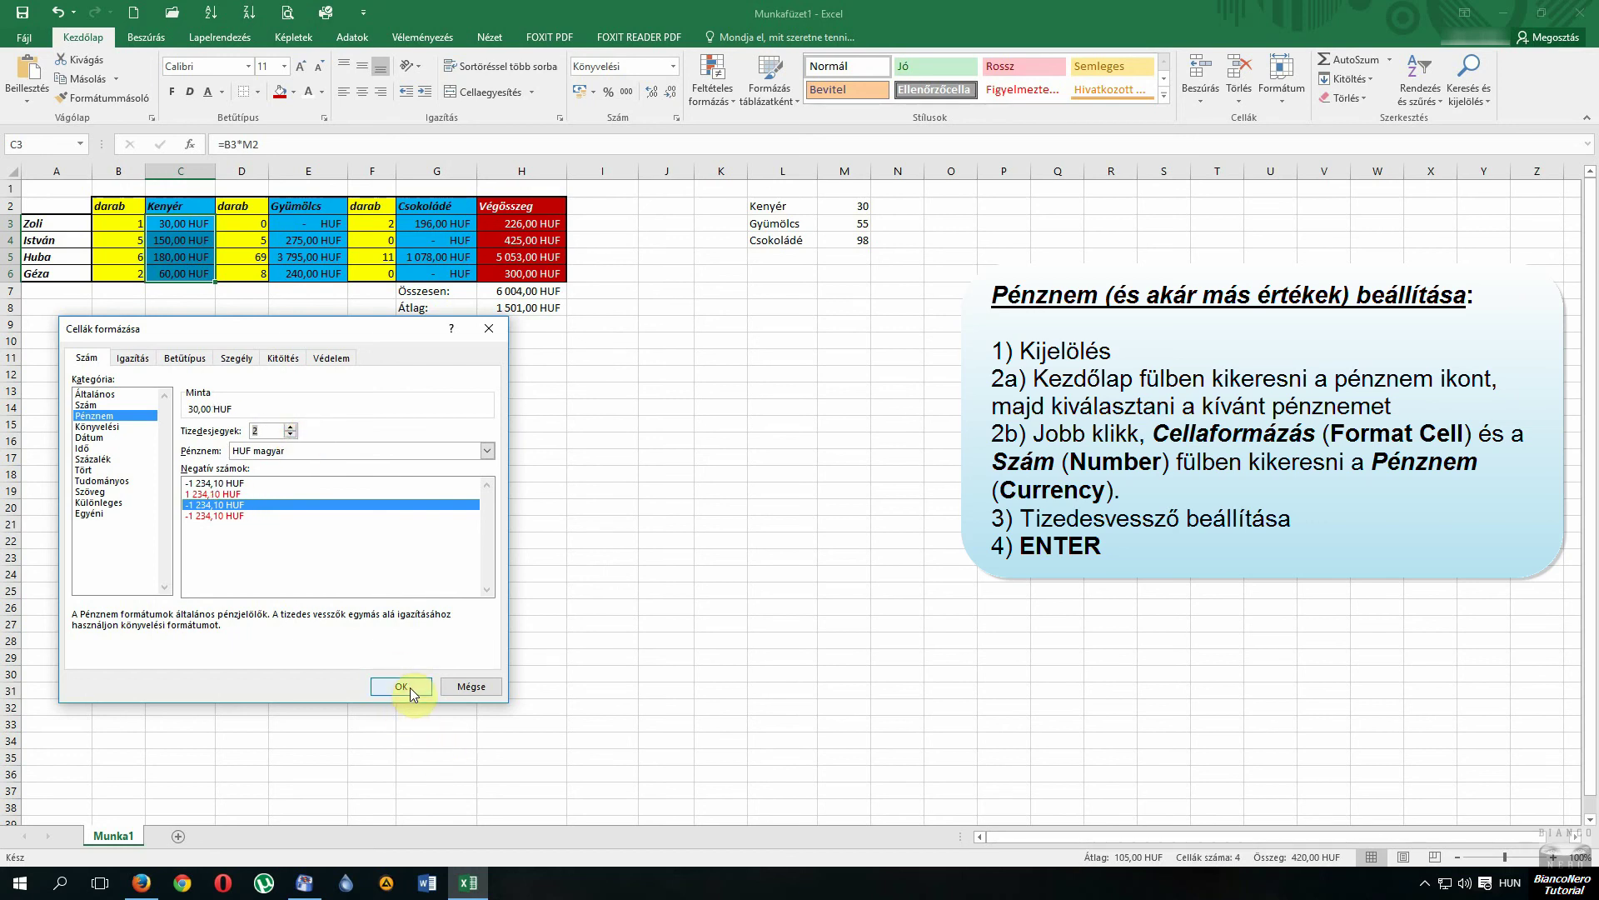
{"action": "left_click", "coordinate": [401, 686]}
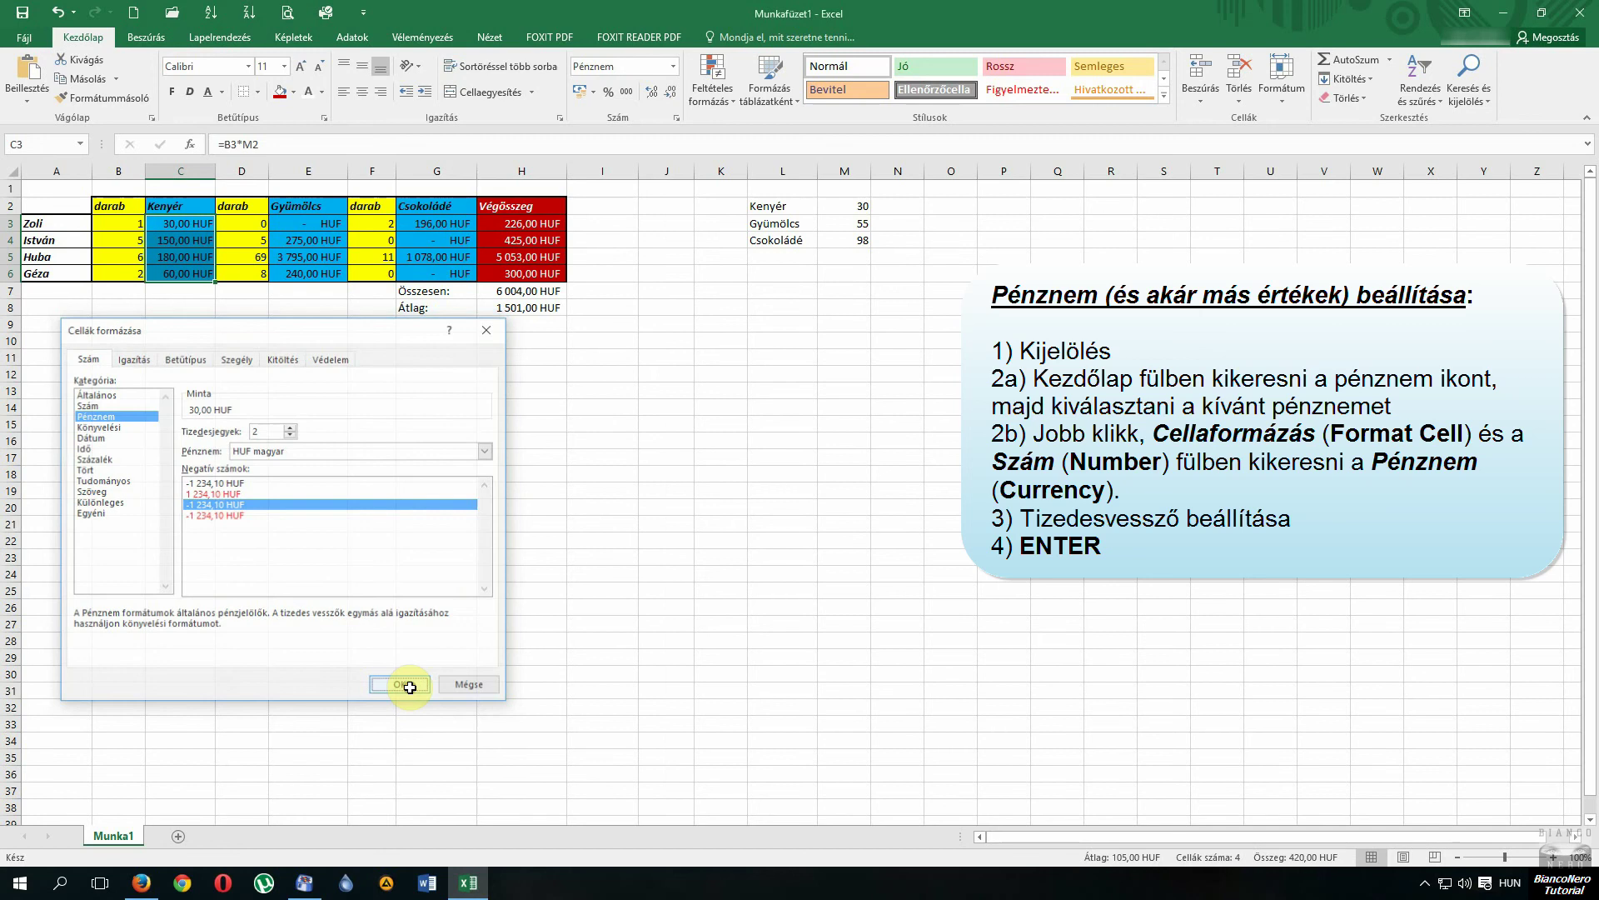
Step: Right-align the amounts in the Végösszeg, Csokoládé, Gyümölcs and Kenyér columns, rows 3 to 6, and clear the selection
{"action": "left_click_drag", "start_coordinate": [525, 225], "coordinate": [525, 272]}
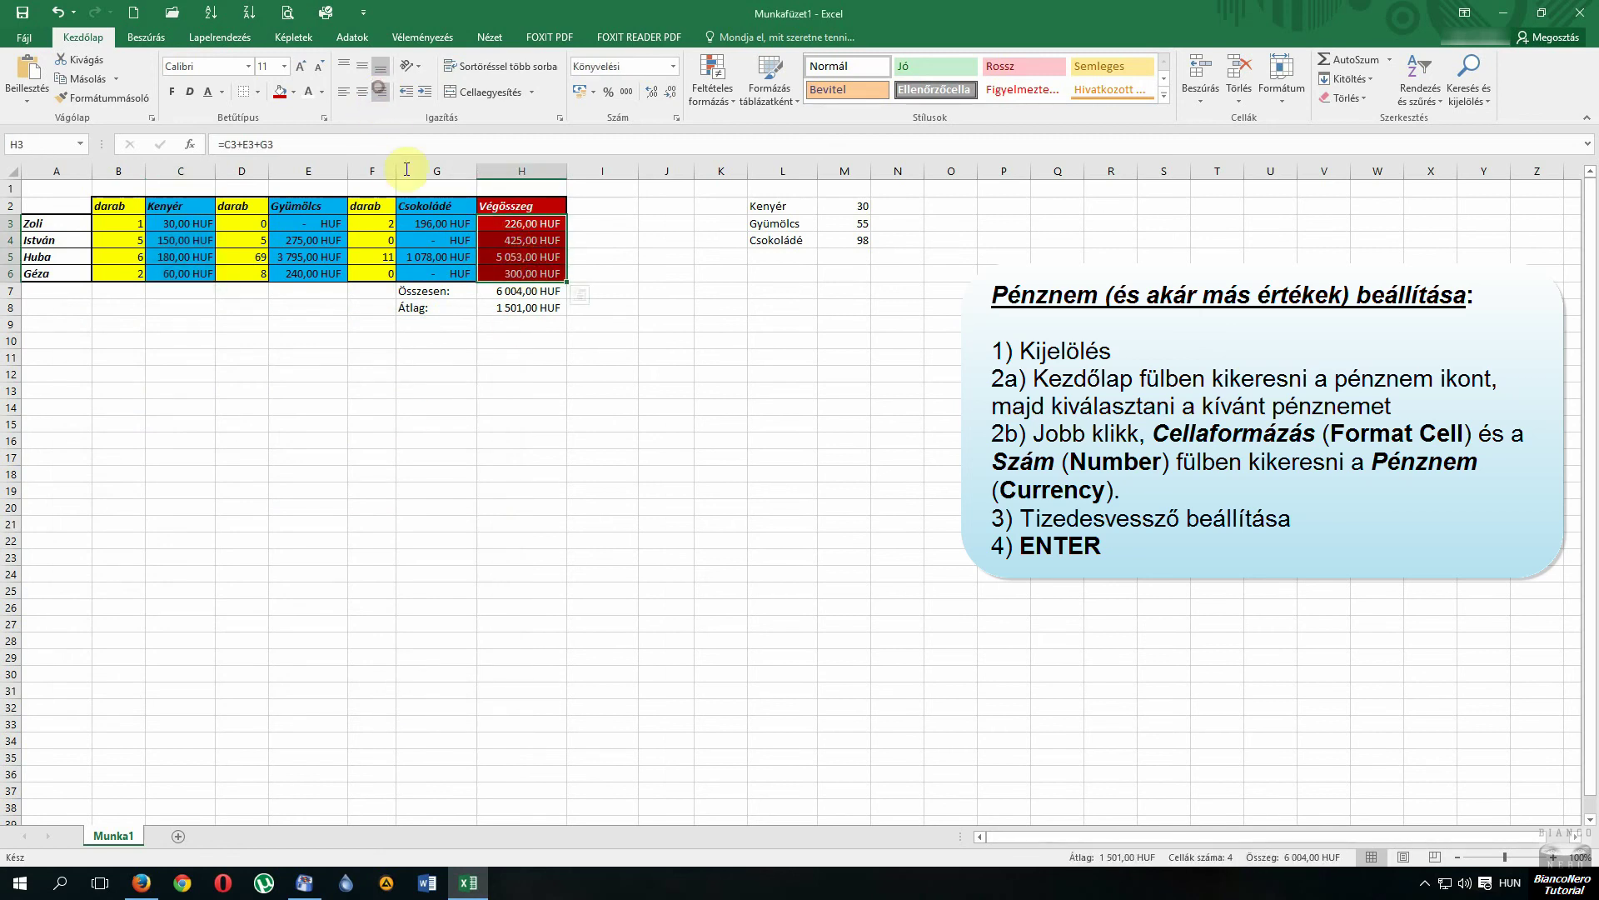
{"action": "left_click_drag", "start_coordinate": [445, 224], "coordinate": [452, 270]}
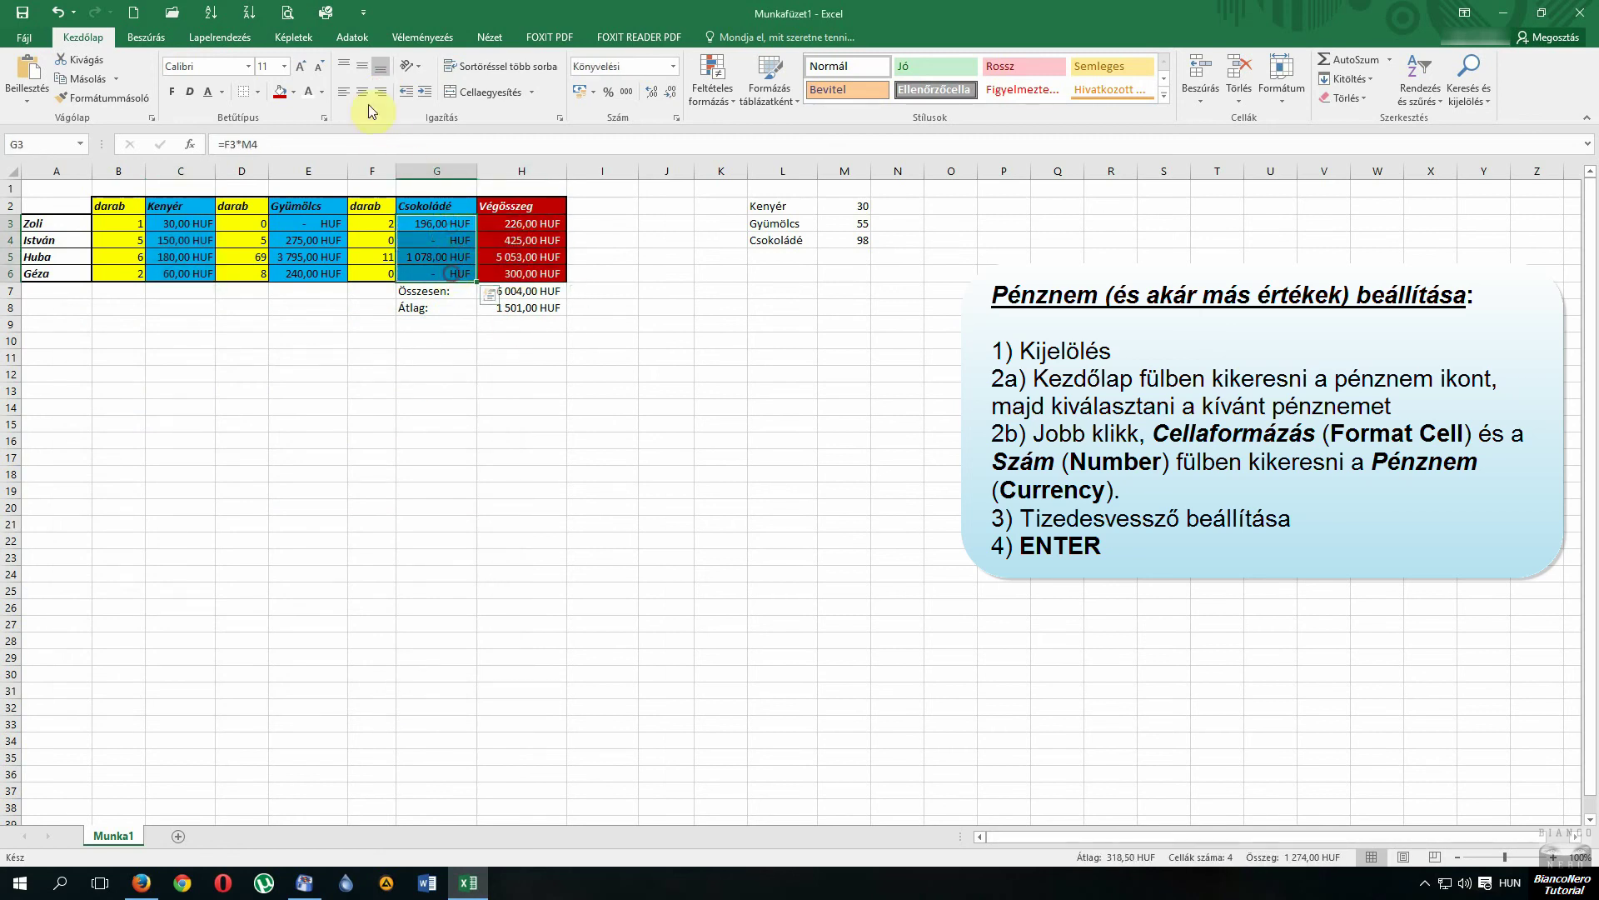
{"action": "left_click_drag", "start_coordinate": [320, 224], "coordinate": [324, 271]}
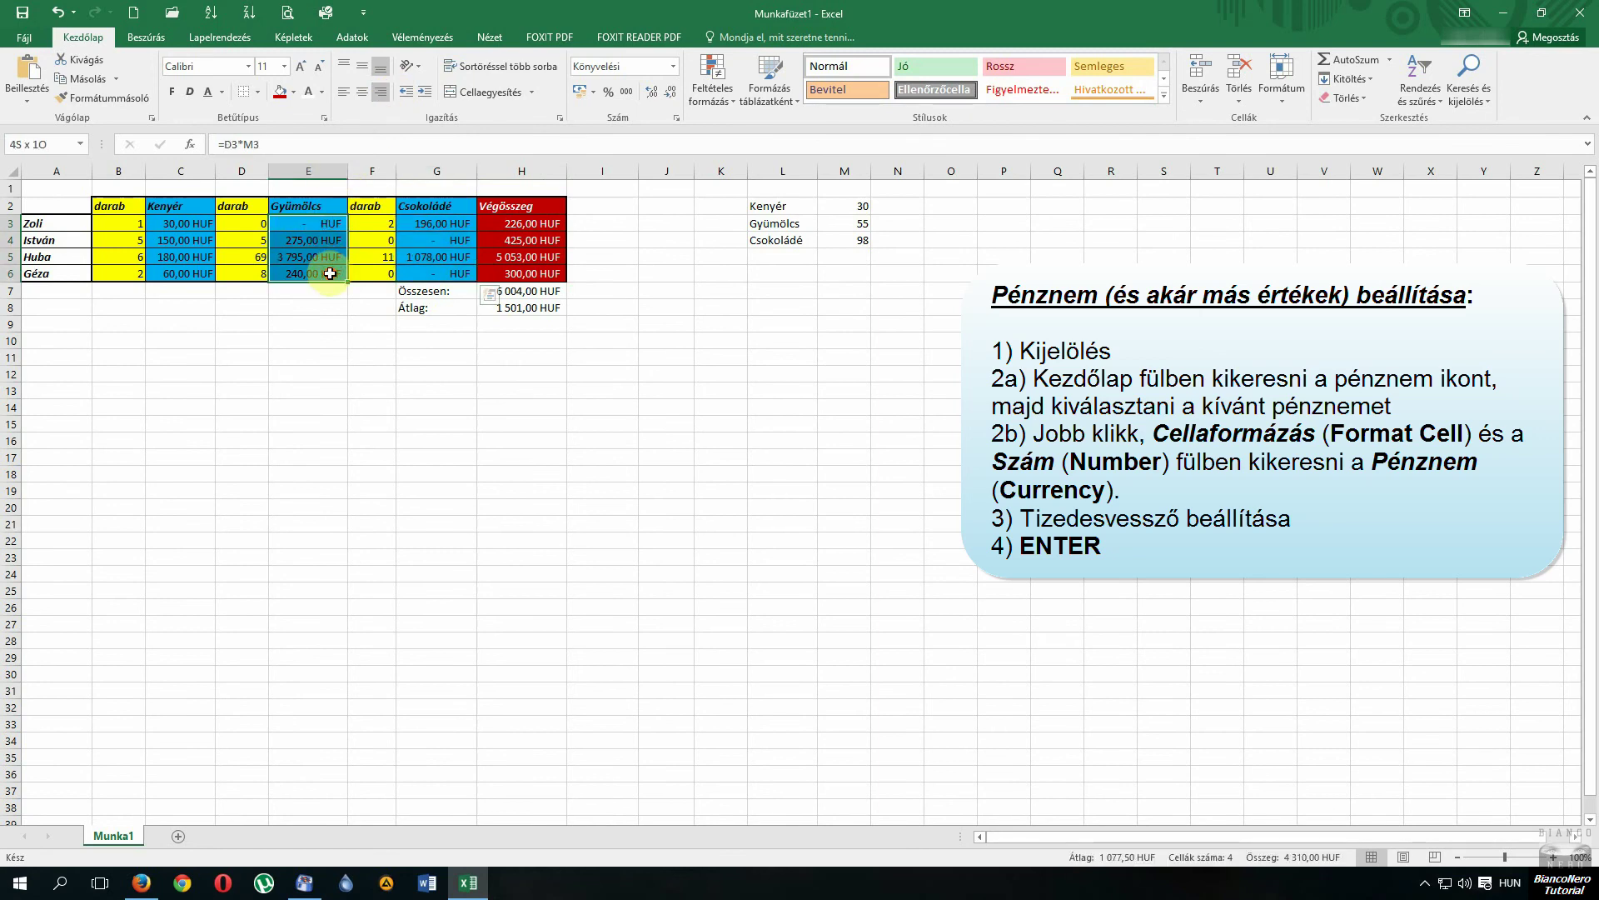
{"action": "left_click_drag", "start_coordinate": [177, 223], "coordinate": [188, 271]}
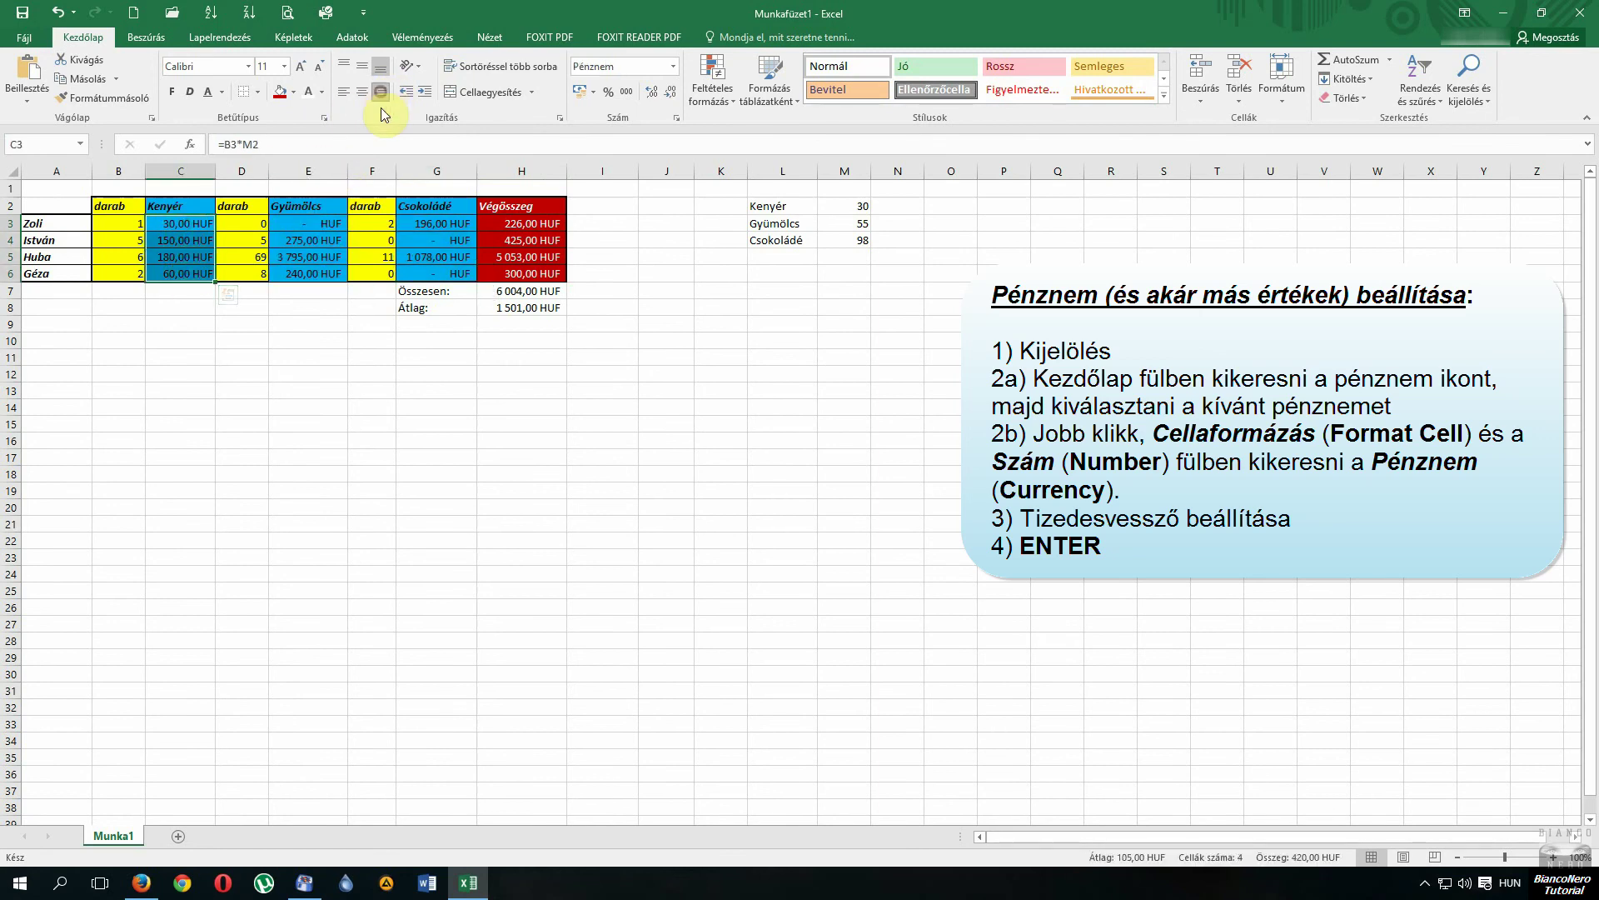
{"action": "left_click", "coordinate": [328, 433]}
{"action": "left_click", "coordinate": [445, 385]}
{"action": "left_click", "coordinate": [583, 325]}
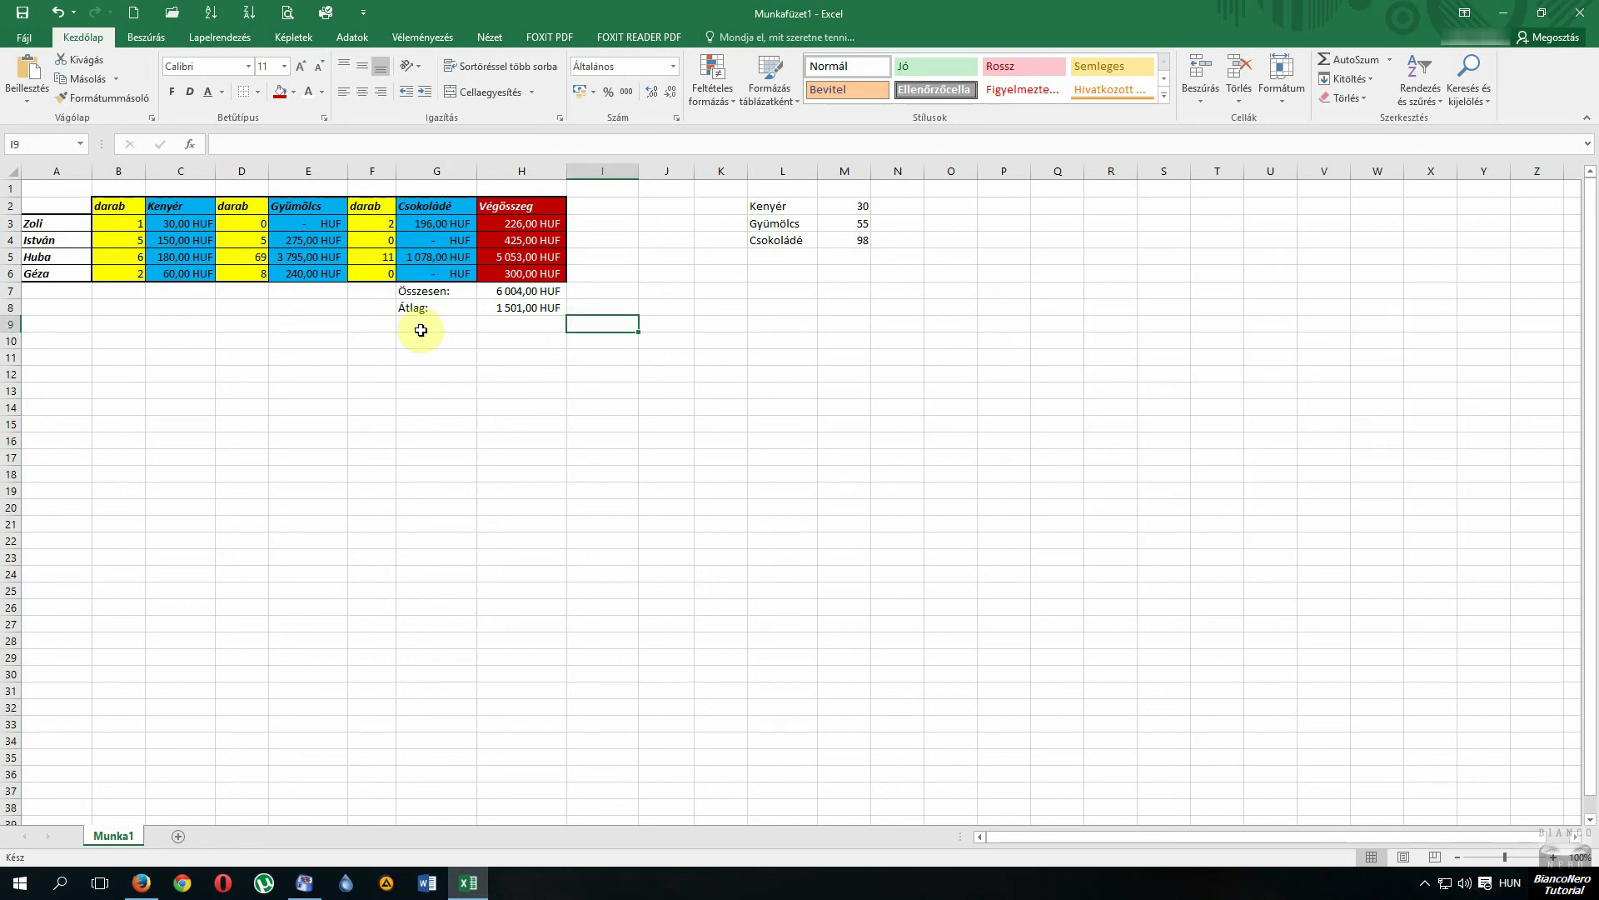
Step: Hide the three darab quantity columns B, D and F
{"action": "left_click", "coordinate": [118, 168]}
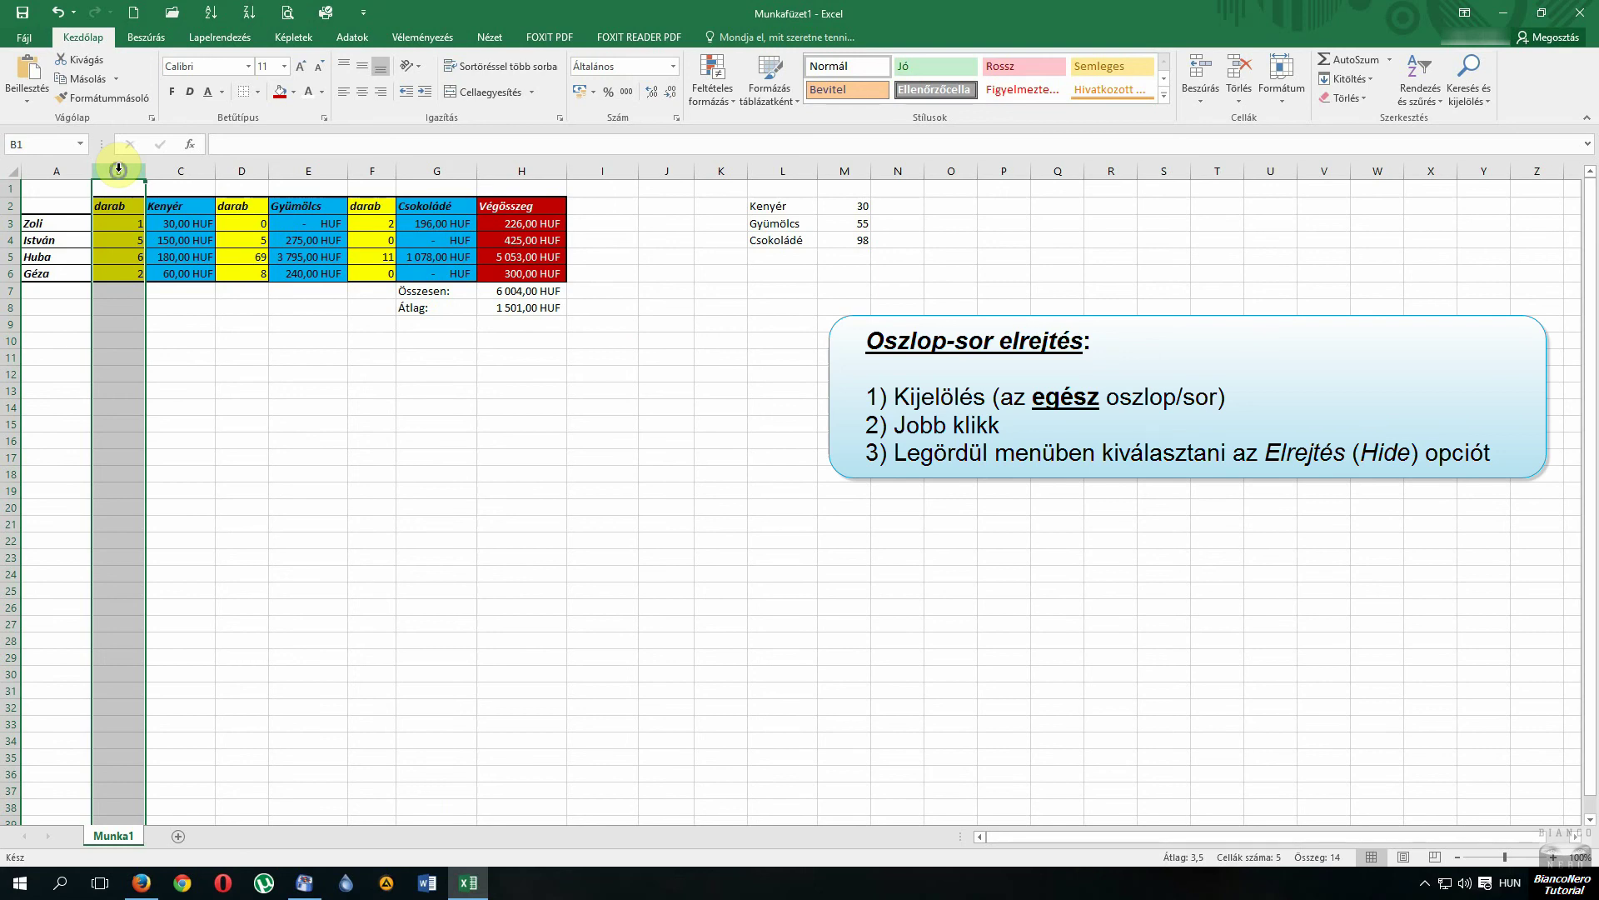
{"action": "right_click", "coordinate": [118, 167]}
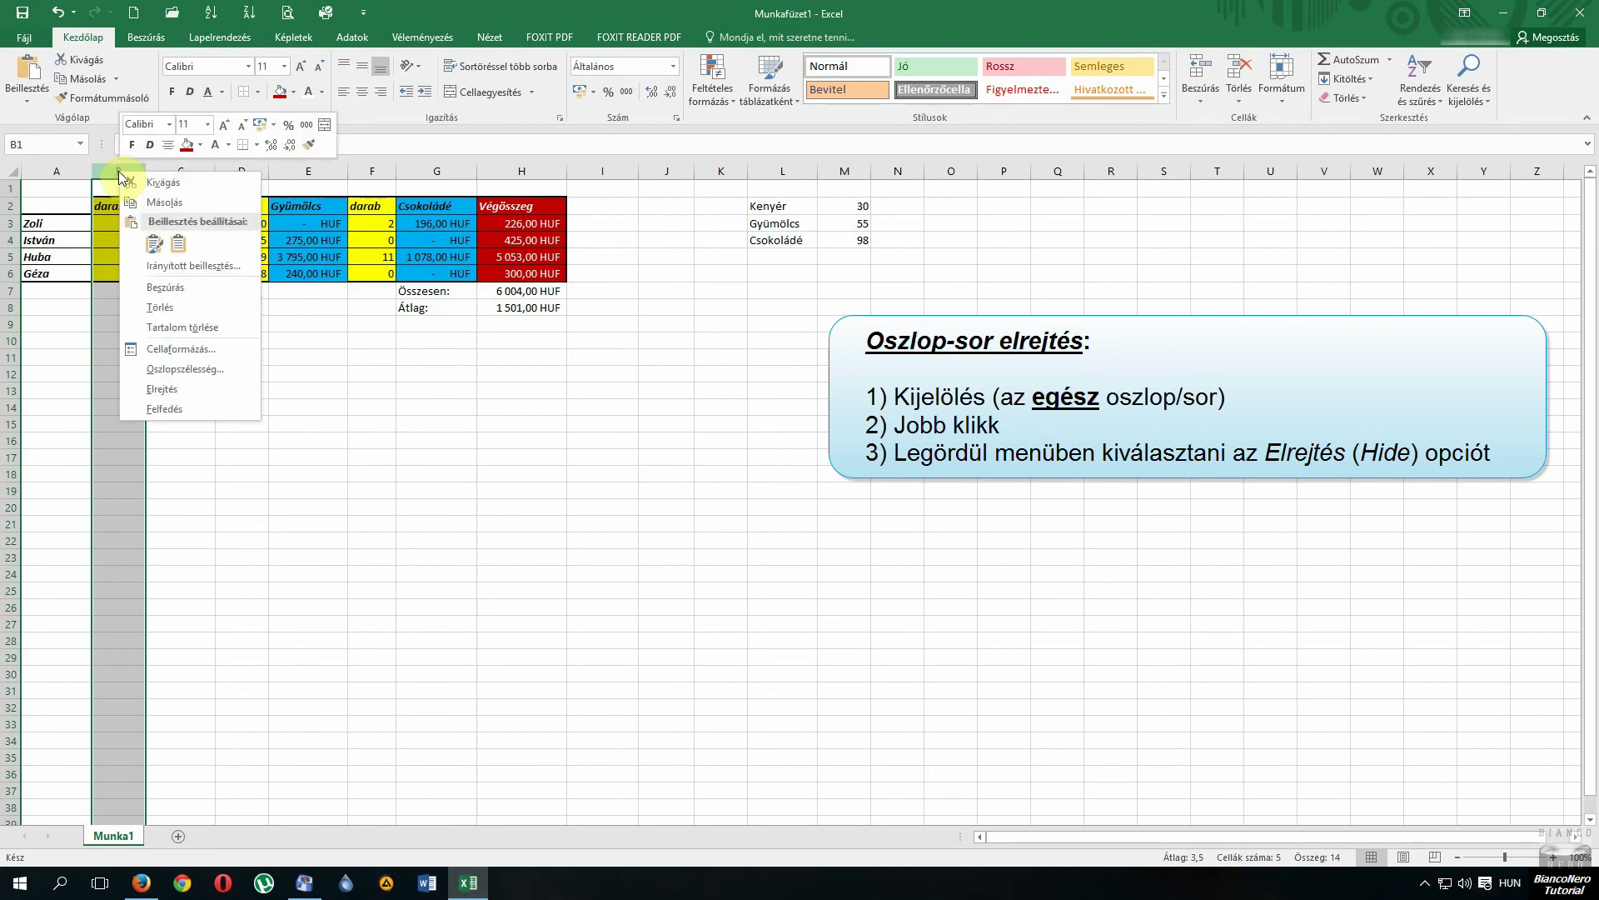
{"action": "left_click", "coordinate": [172, 390]}
{"action": "left_click", "coordinate": [184, 170]}
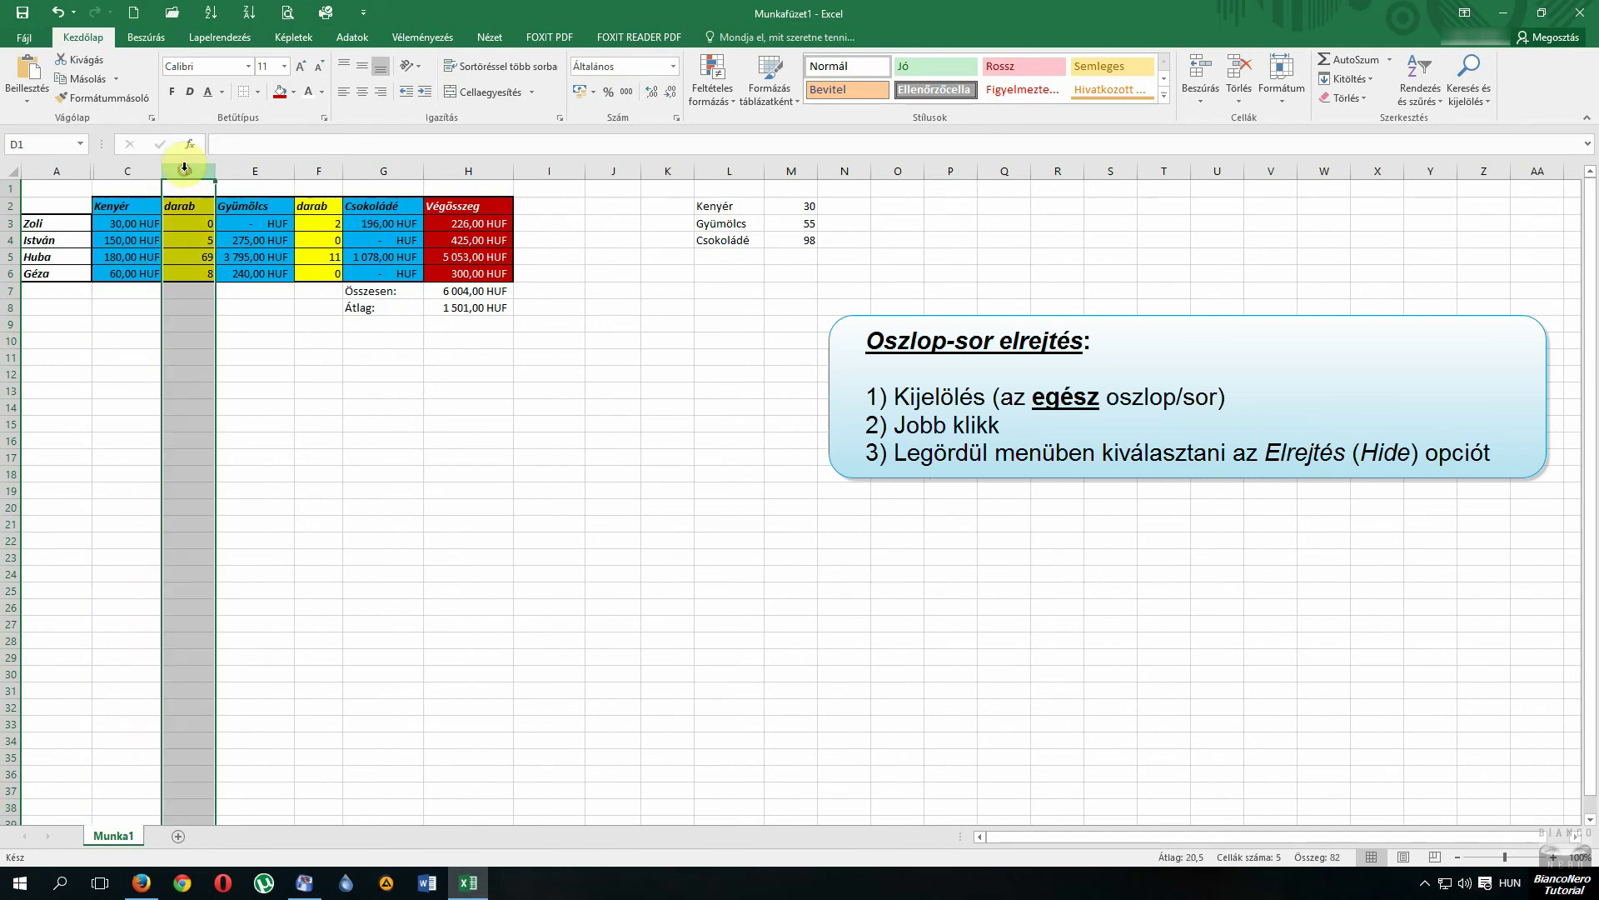
{"action": "right_click", "coordinate": [184, 170]}
{"action": "left_click", "coordinate": [226, 390]}
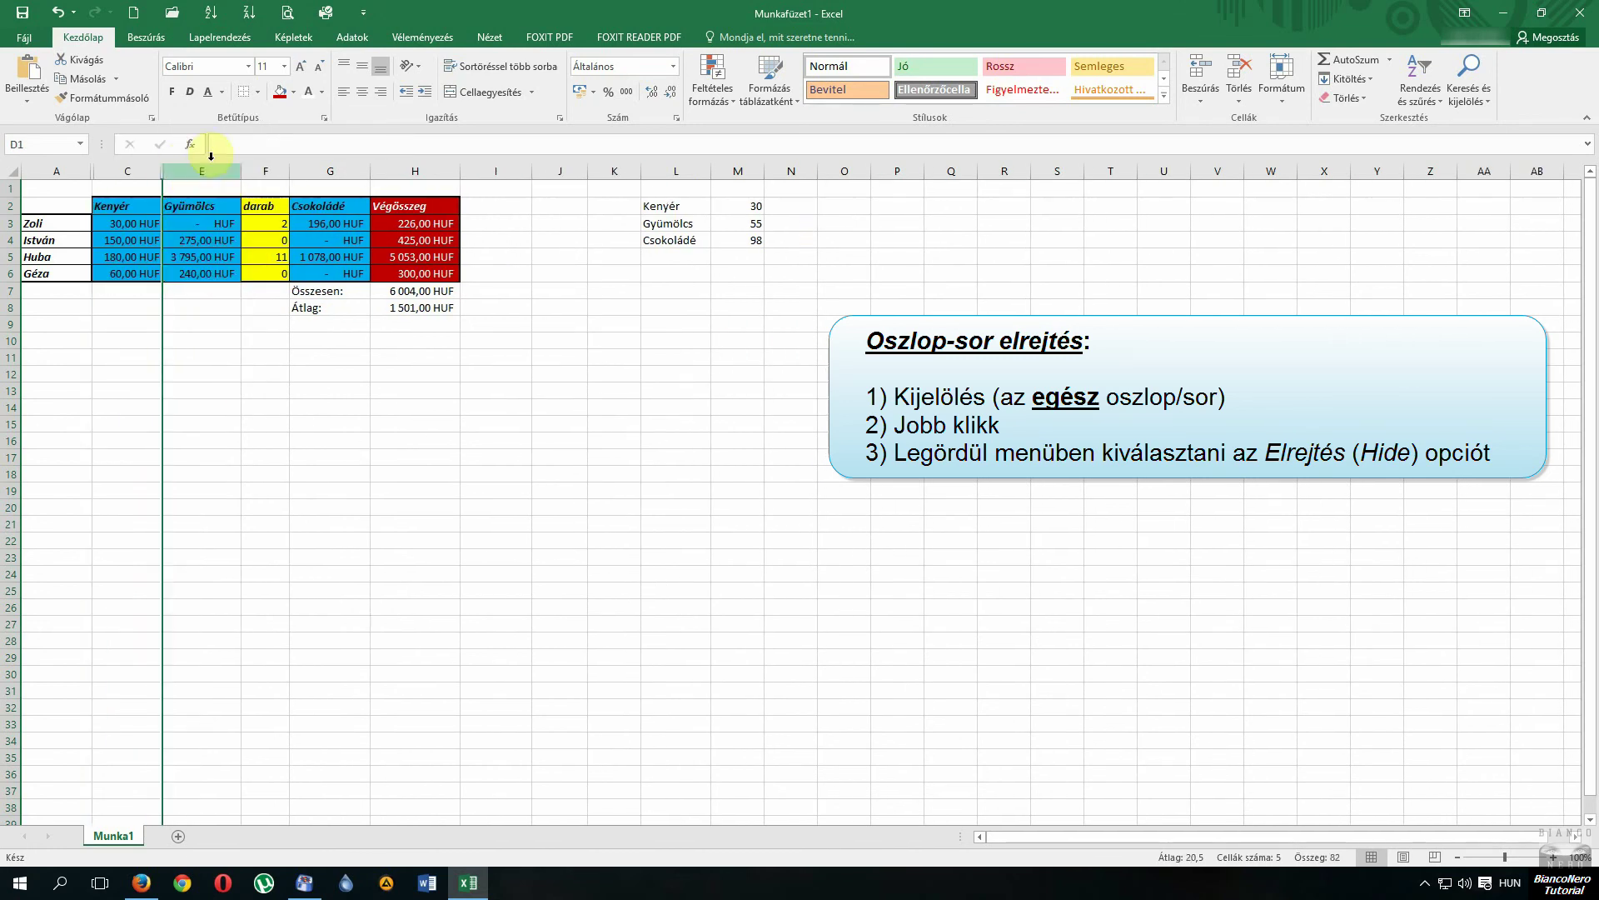
{"action": "left_click", "coordinate": [267, 171]}
{"action": "right_click", "coordinate": [268, 172]}
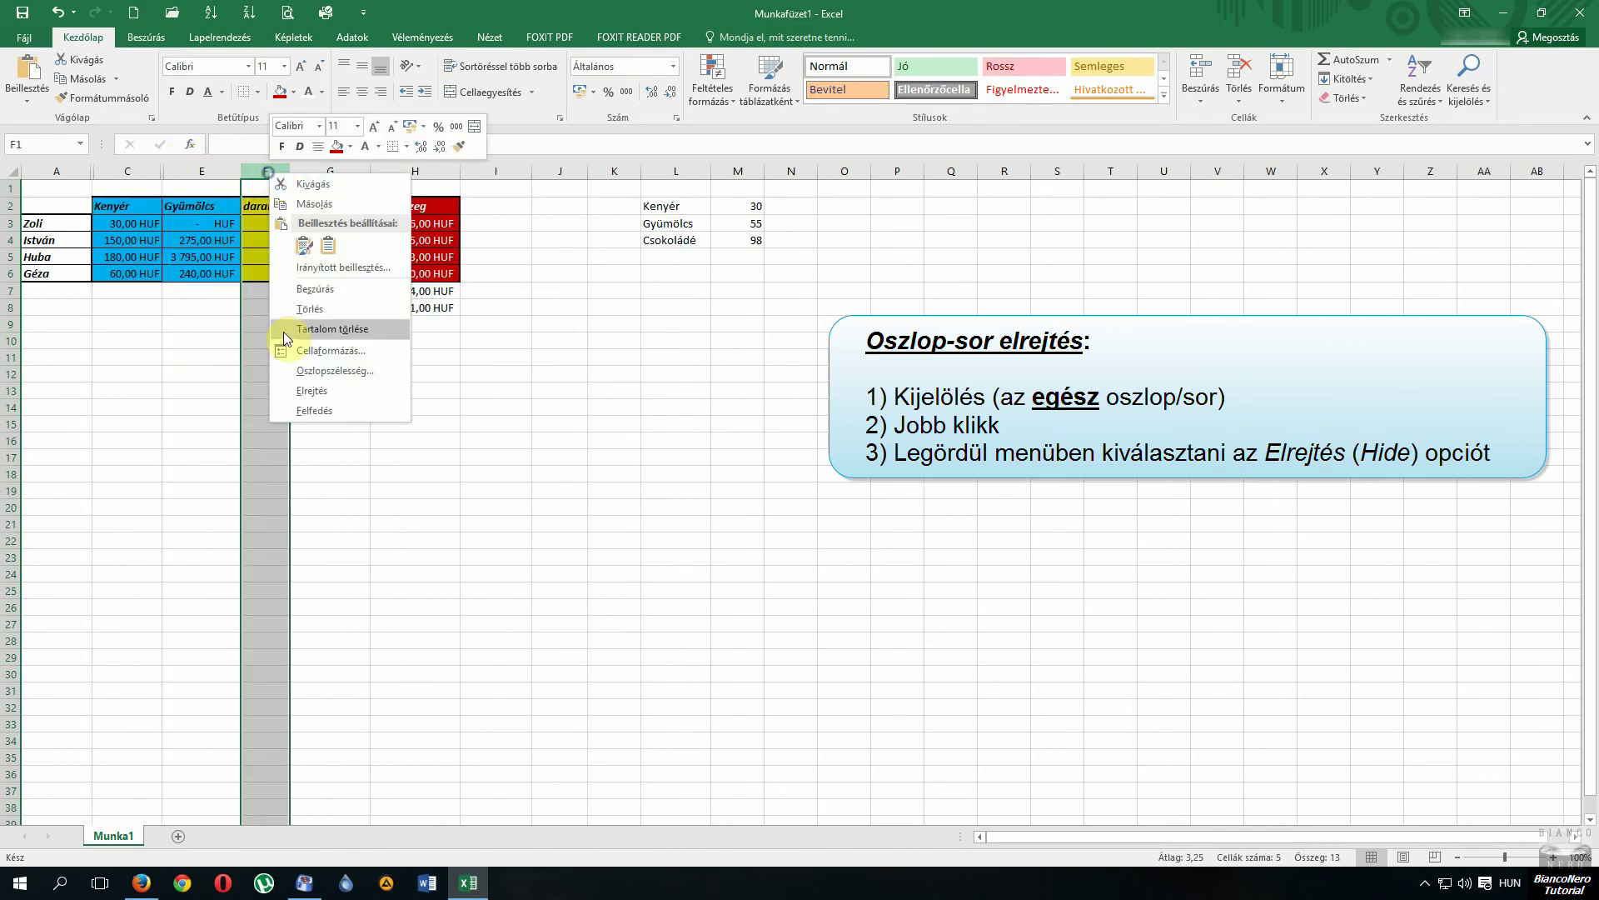
{"action": "left_click", "coordinate": [302, 390]}
{"action": "left_click", "coordinate": [354, 391]}
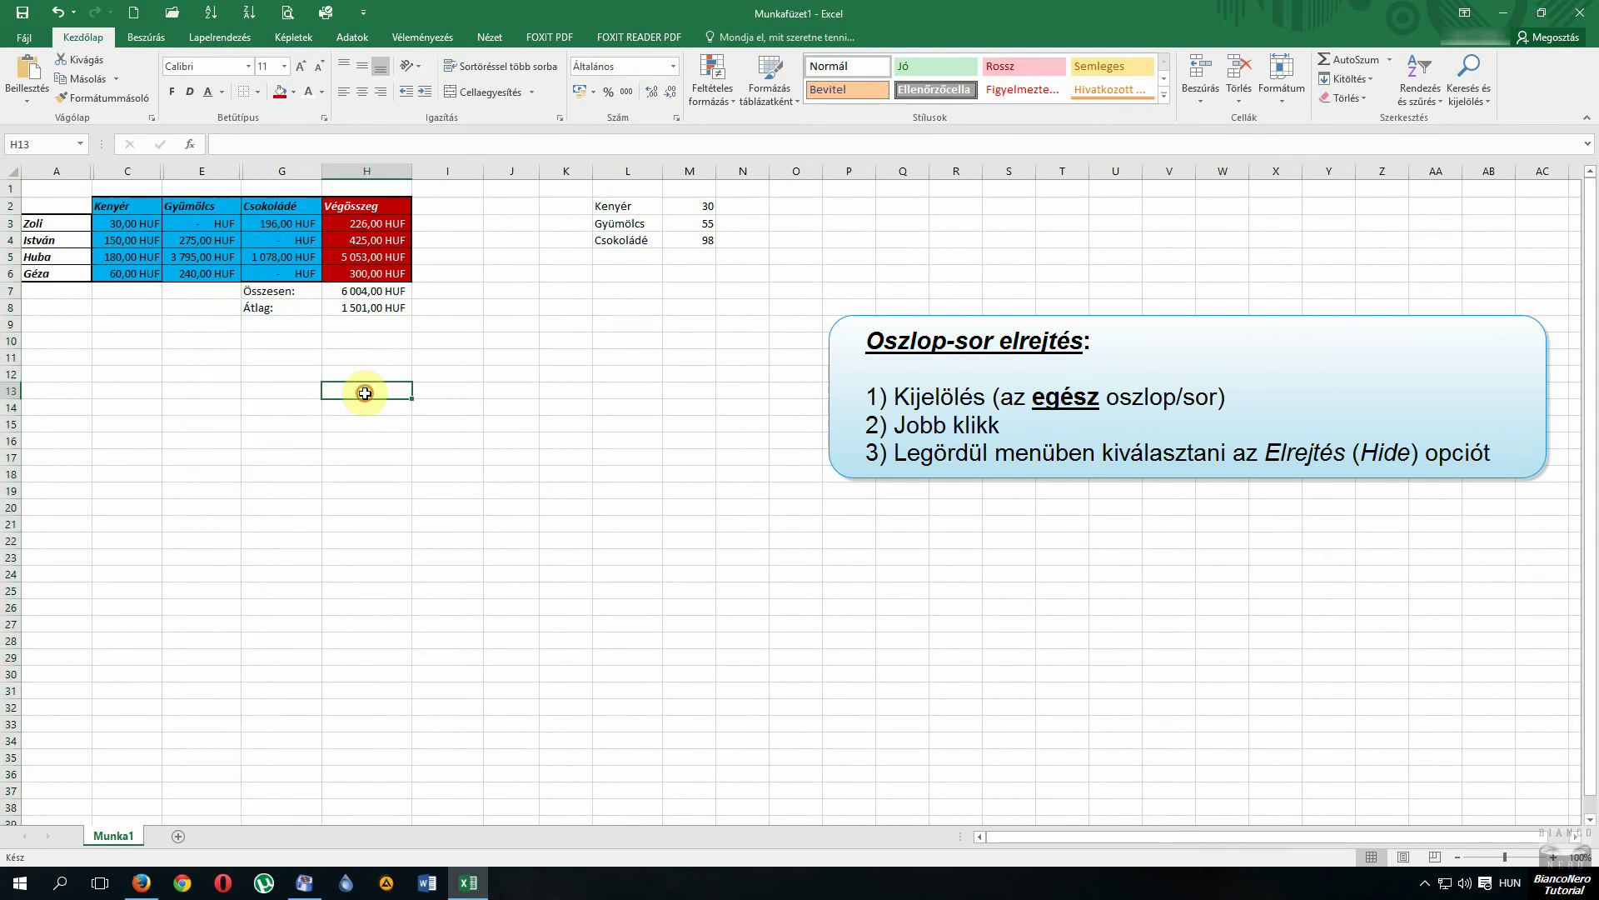
Step: Unhide the hidden darab columns B, between A and C, and D, between C and E
{"action": "left_click", "coordinate": [93, 171]}
{"action": "right_click", "coordinate": [93, 170]}
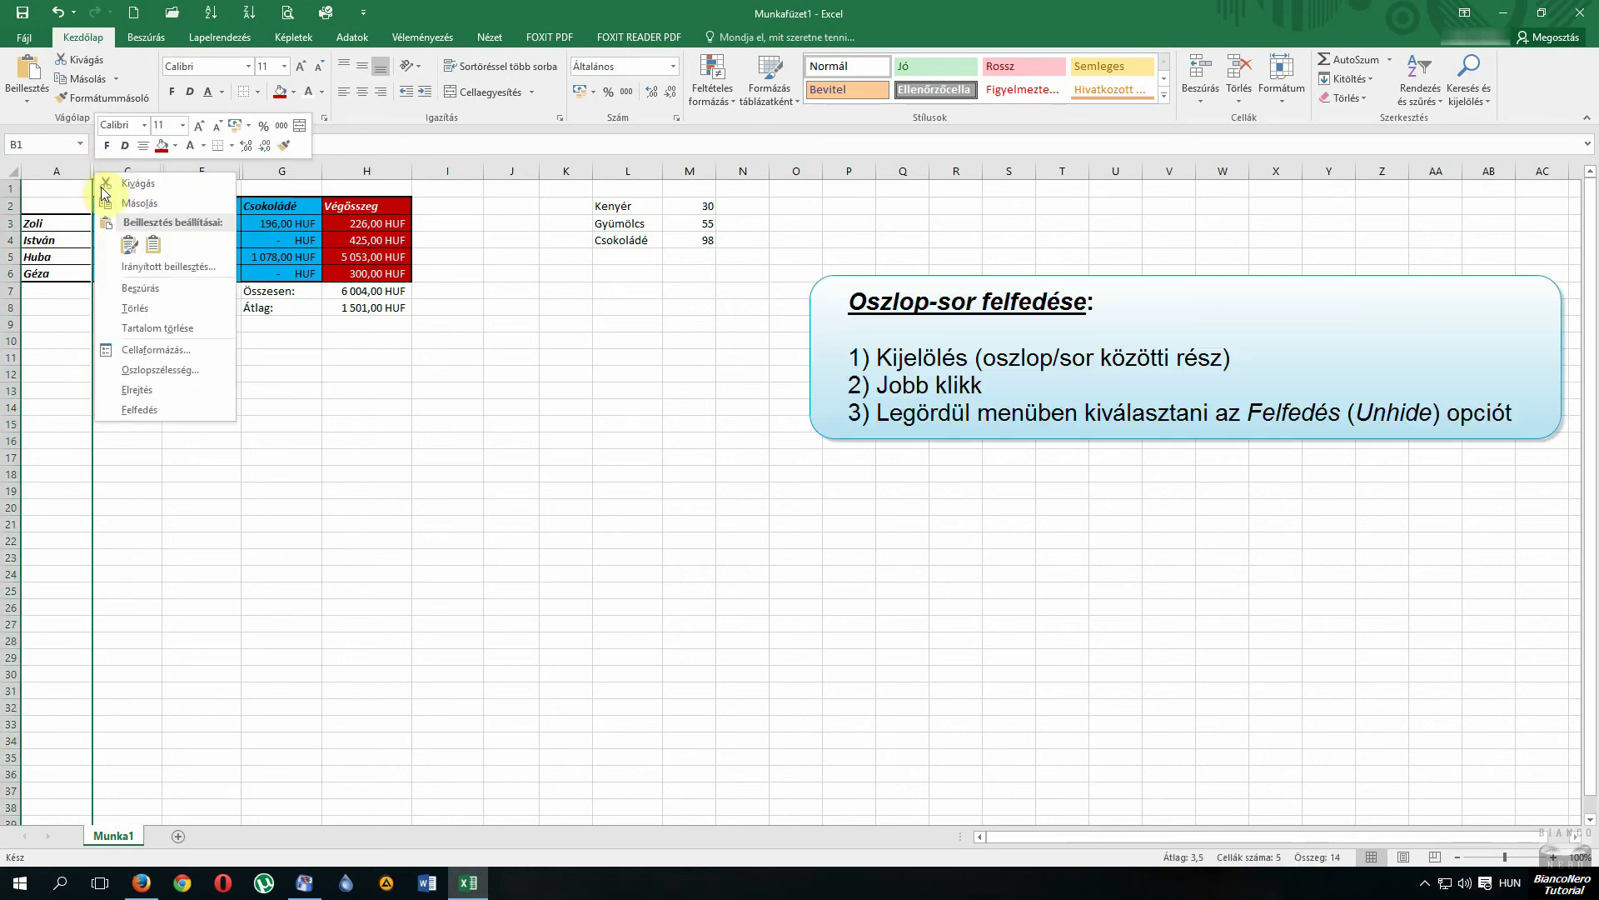
{"action": "left_click", "coordinate": [180, 412]}
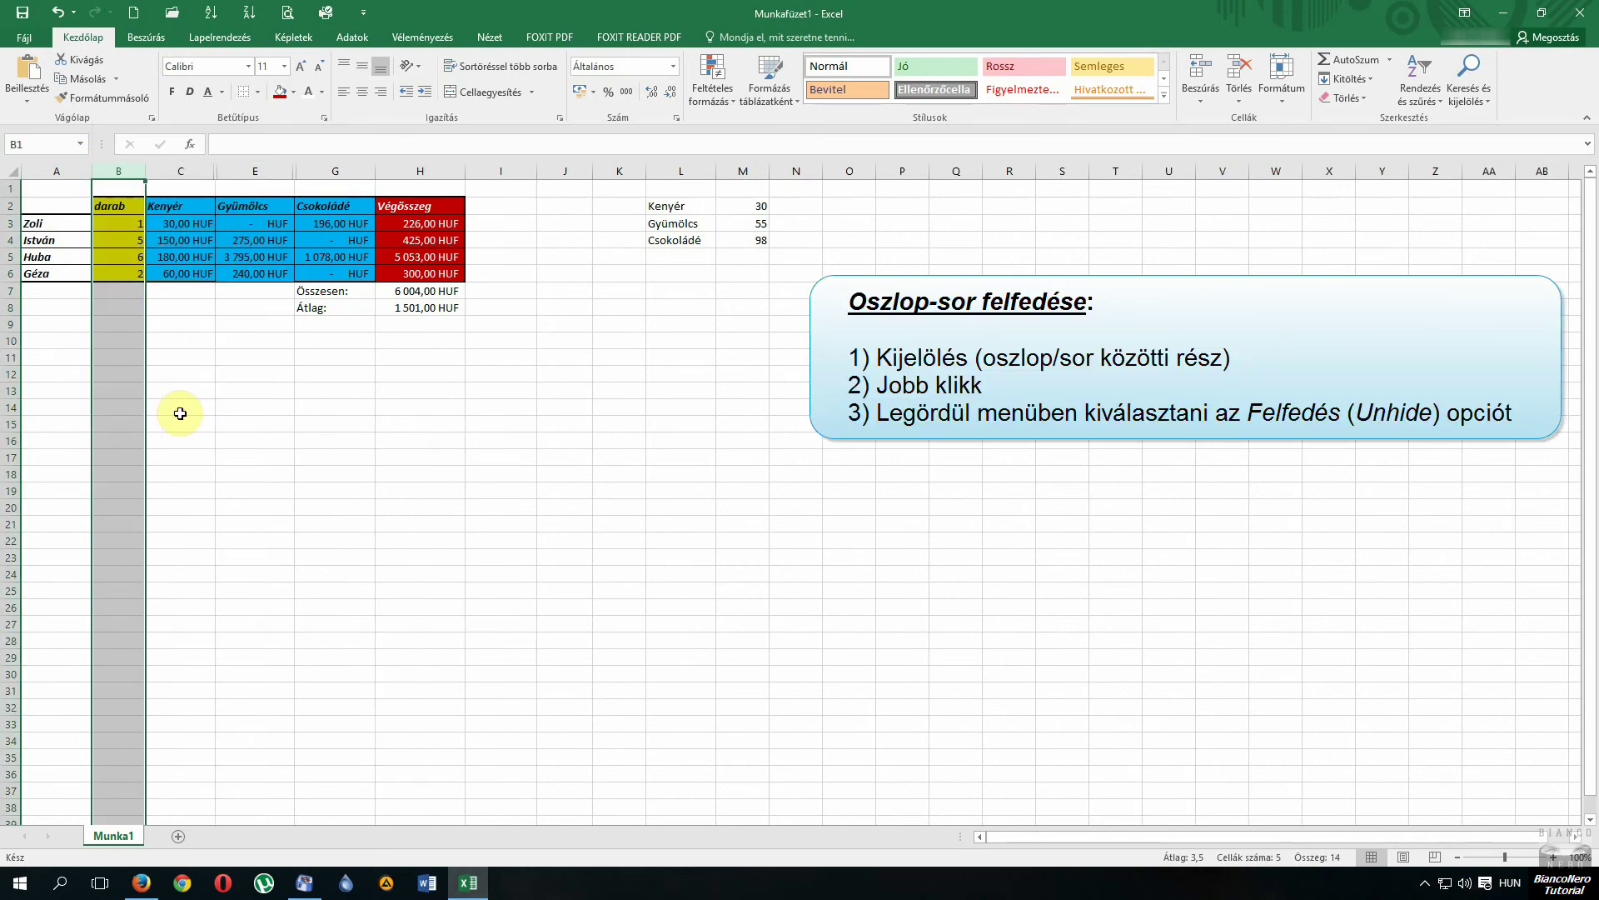
{"action": "left_click", "coordinate": [214, 171]}
{"action": "right_click", "coordinate": [214, 170]}
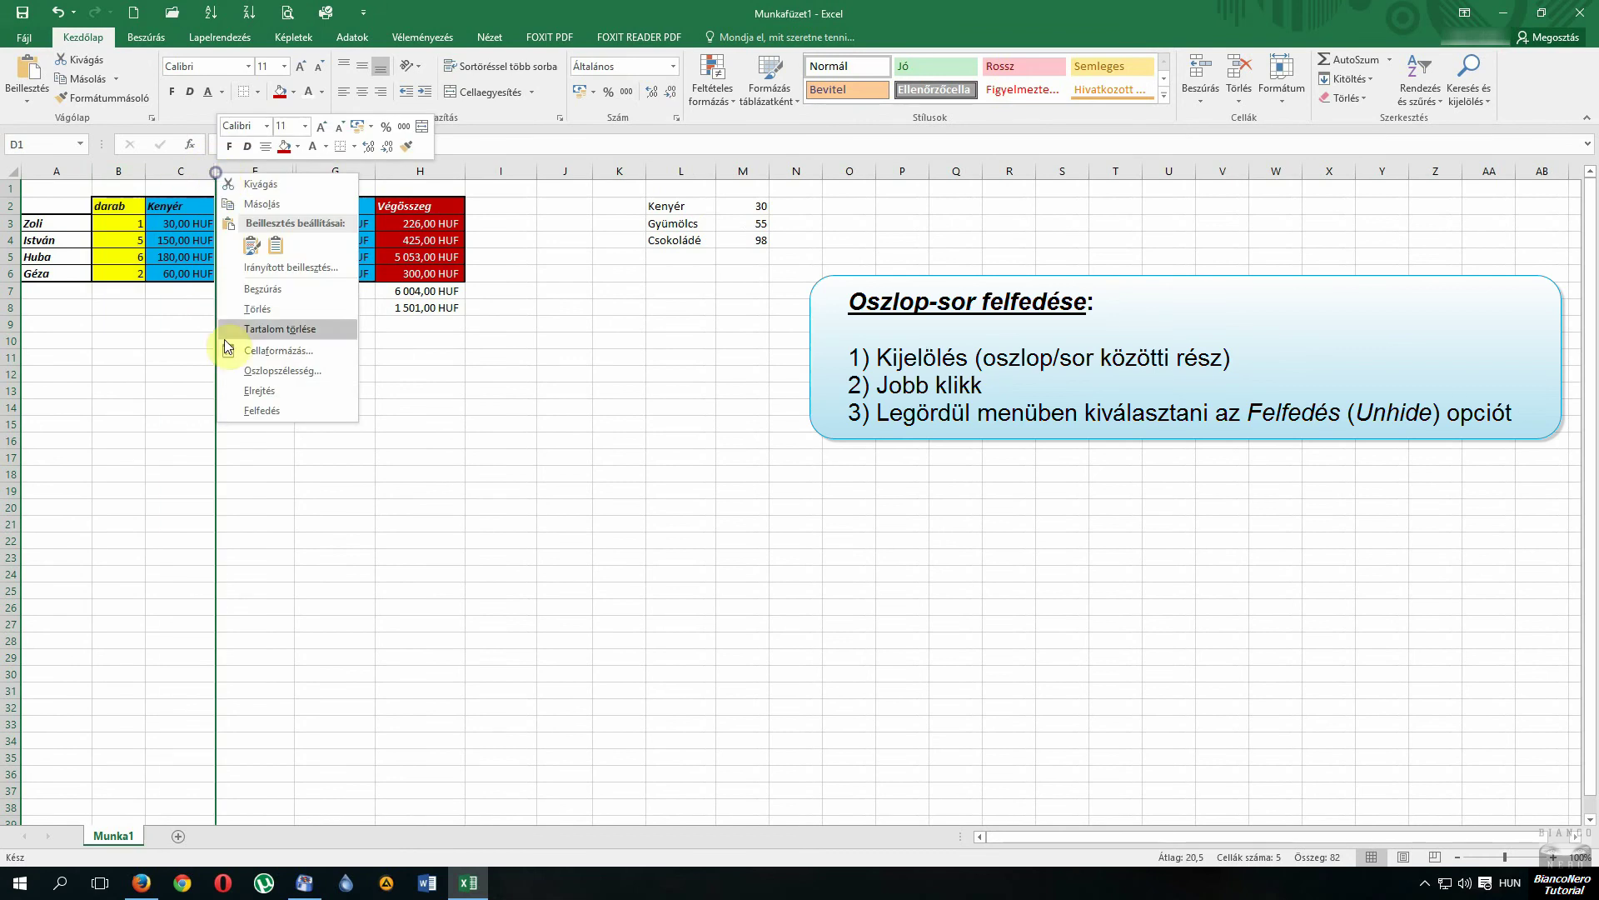
{"action": "left_click", "coordinate": [243, 409]}
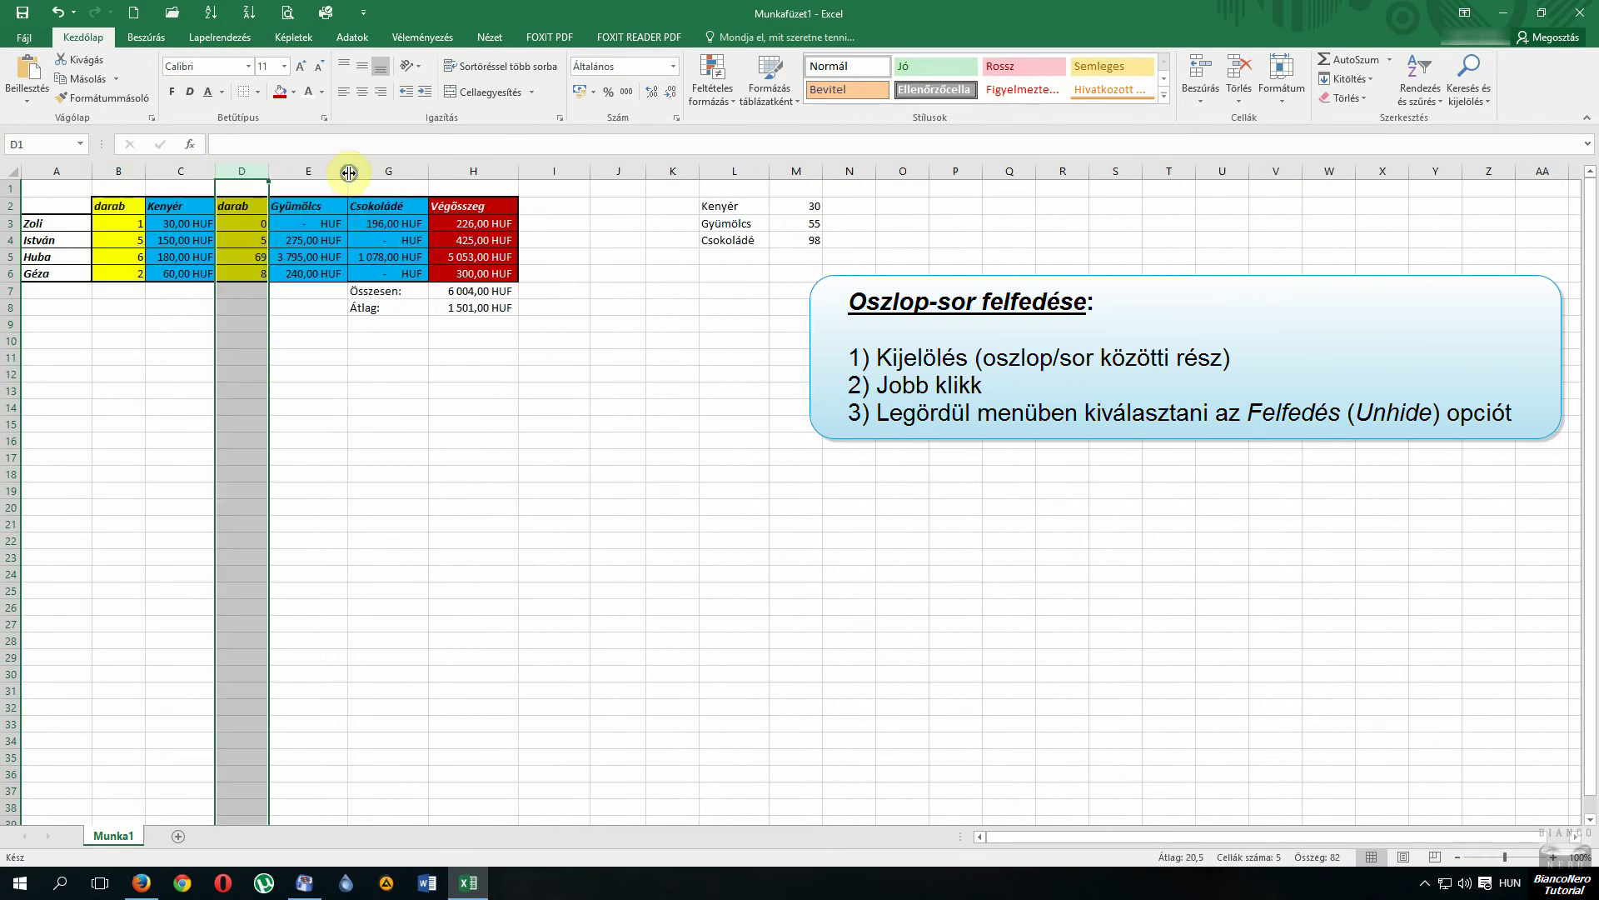